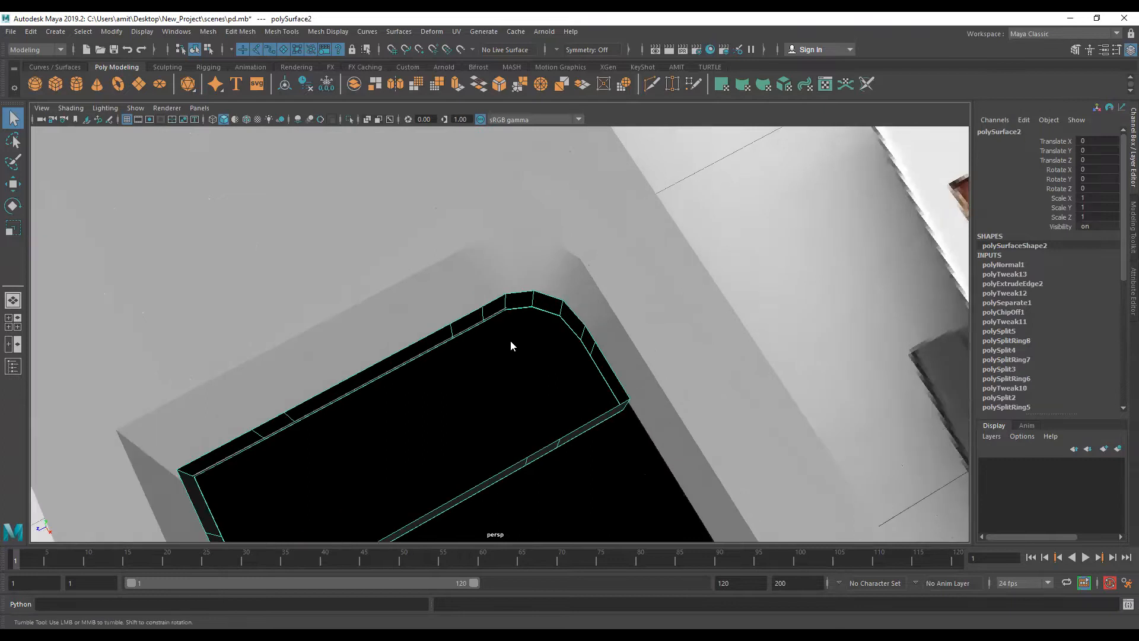
# Isolate the thin rounded wall strip polySurface2 so that it shows without the surrounding body
pyautogui.moveTo(516, 313); pyautogui.dragTo(584, 243, button='right')
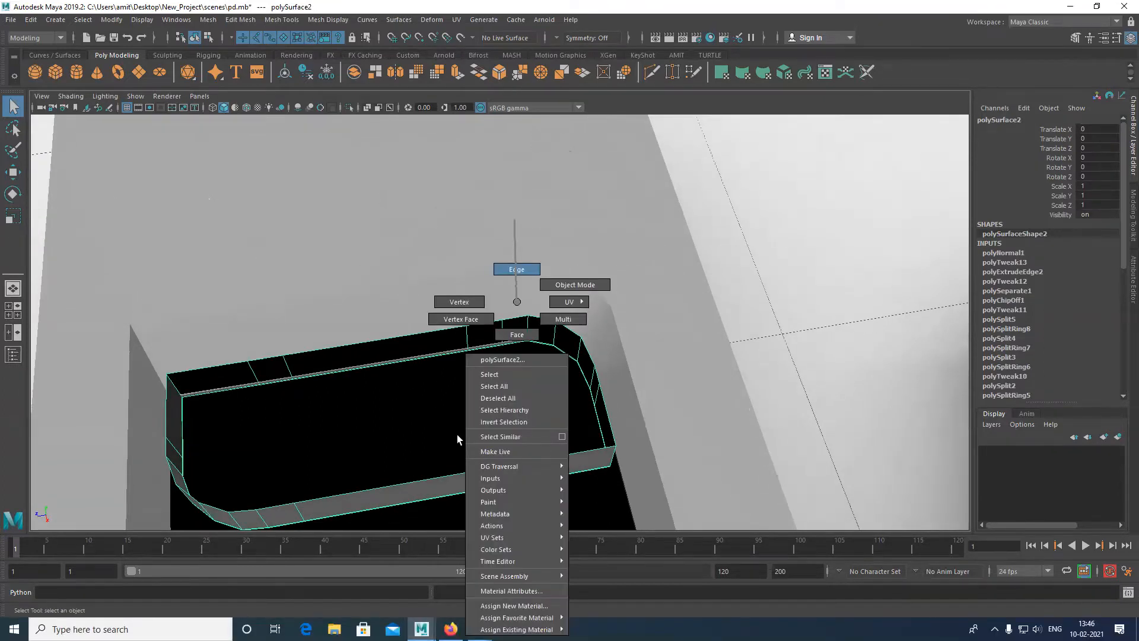
pyautogui.moveTo(457, 439); pyautogui.dragTo(441, 406, button='right')
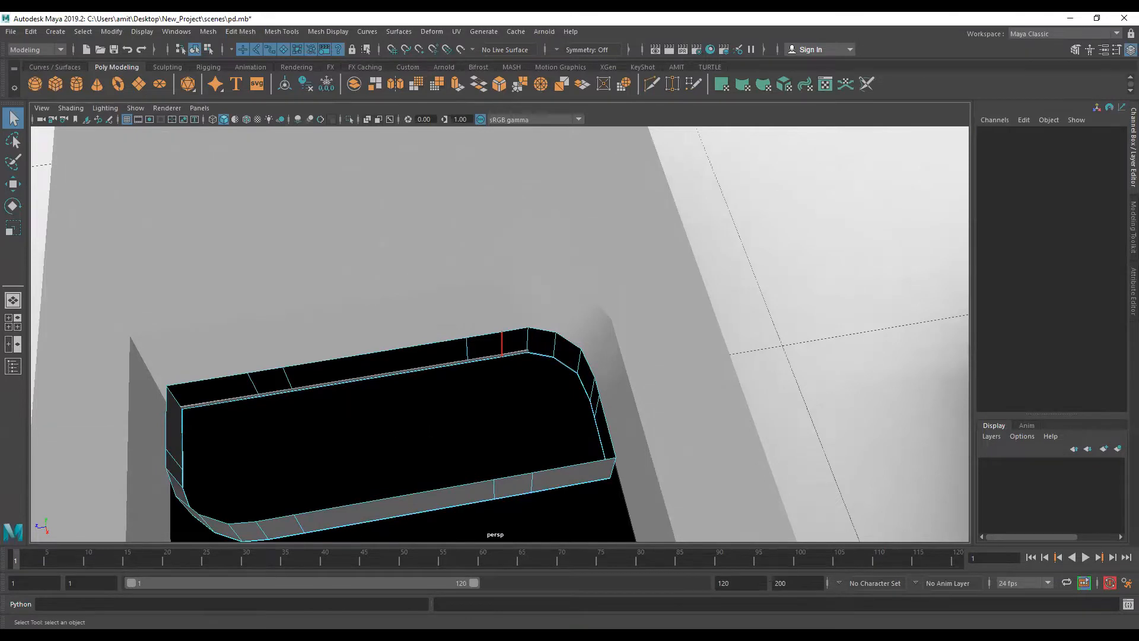
pyautogui.moveTo(511, 314); pyautogui.dragTo(499, 413, button='right')
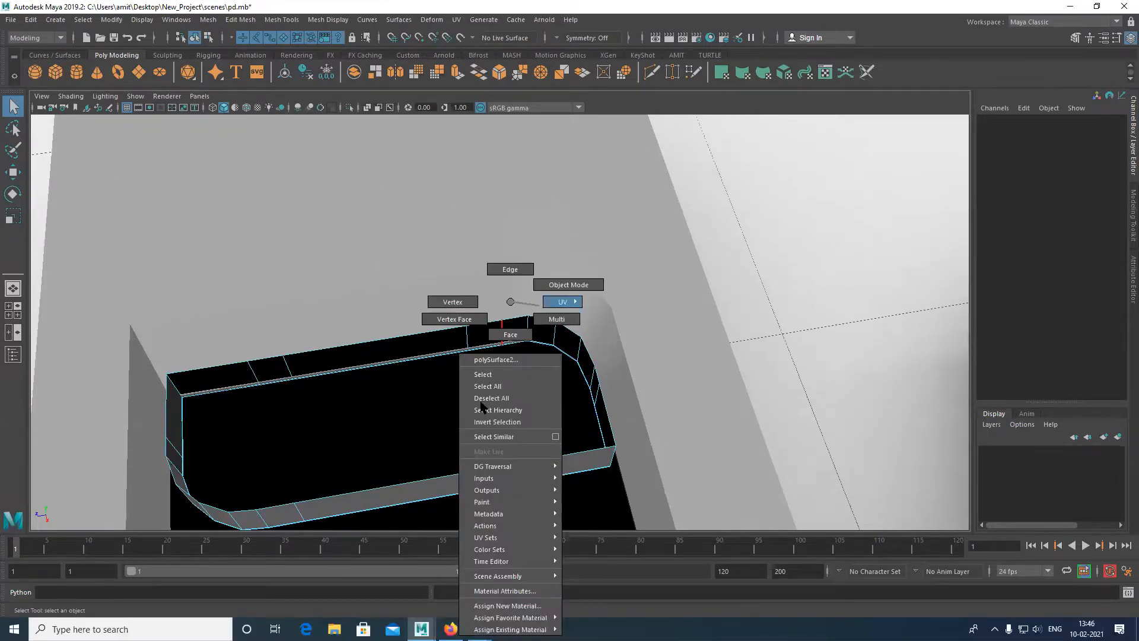
pyautogui.moveTo(482, 404); pyautogui.dragTo(483, 409, button='right')
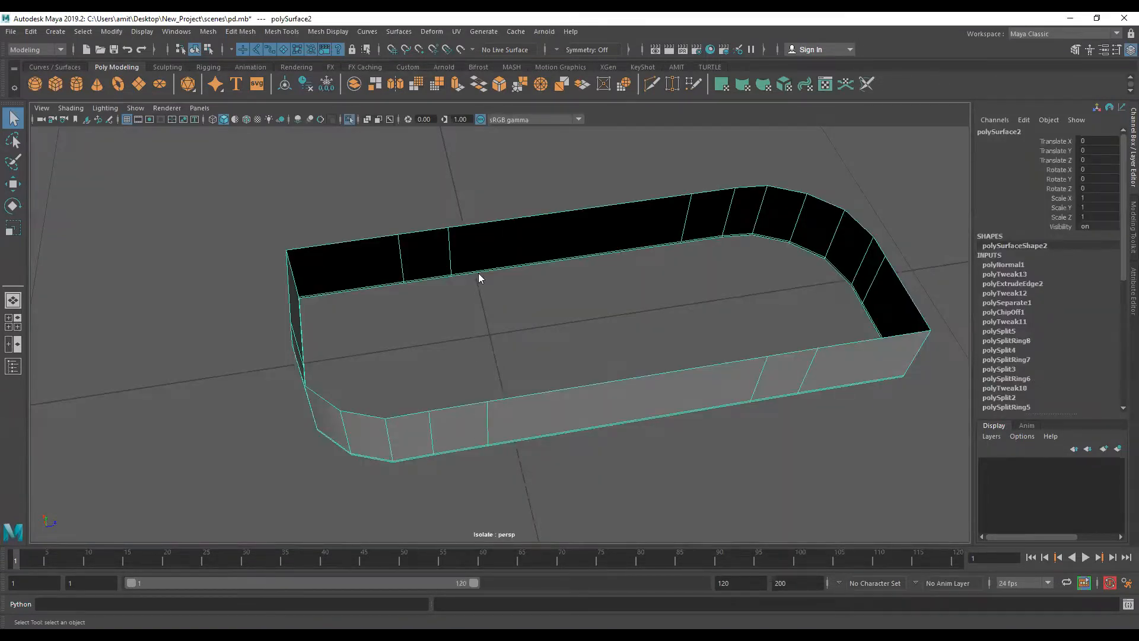
# Delete the extra vertical edge beside the rounded corner on the front long wall of the strip
pyautogui.rightClick(436, 436)
pyautogui.moveTo(433, 414); pyautogui.dragTo(423, 415, button='right')
pyautogui.click(431, 418)
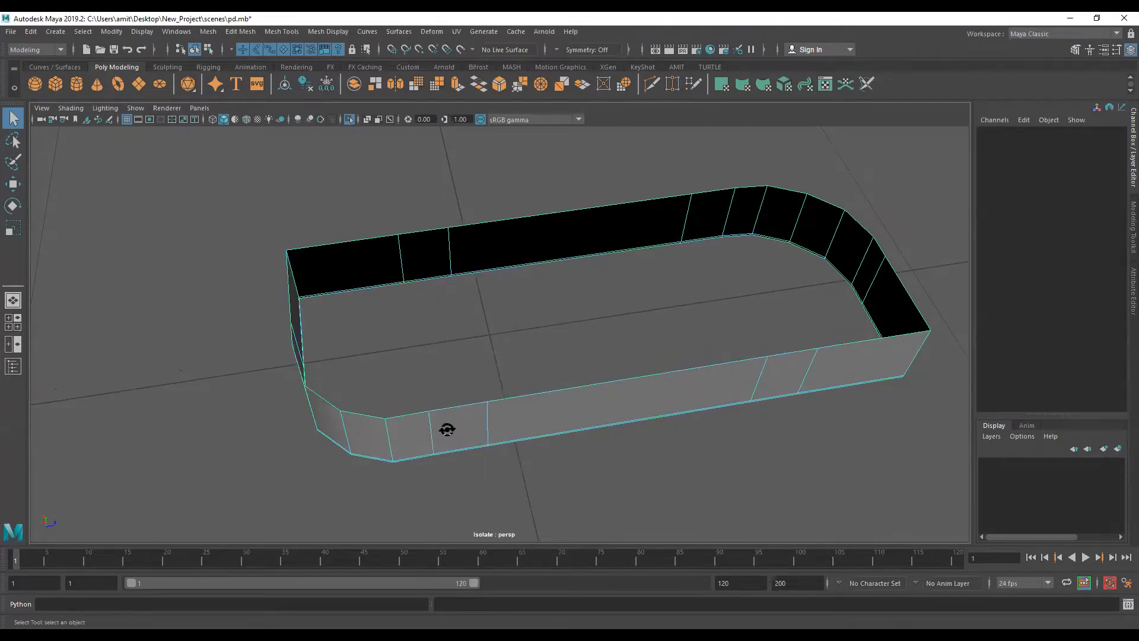
pyautogui.press('Delete')
pyautogui.moveTo(517, 461)
pyautogui.keyDown('alt'); pyautogui.mouseDown()
pyautogui.moveTo(517, 476)
pyautogui.moveTo(481, 419)
pyautogui.moveTo(497, 428)
pyautogui.moveTo(467, 424)
pyautogui.mouseUp(); pyautogui.keyUp('alt')
pyautogui.click(467, 425)
pyautogui.press('Delete')
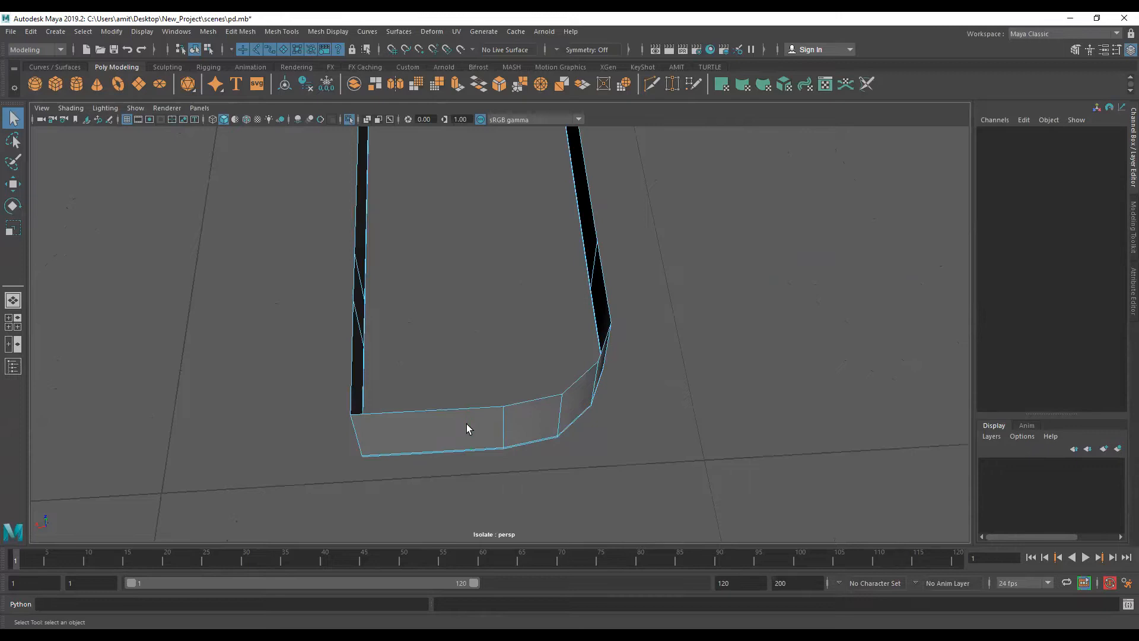
# Undo the last deletion and delete the extra vertical edge beside the opposite rounded corner on the back long wall
pyautogui.keyDown('alt'); pyautogui.moveTo(525, 414); pyautogui.dragTo(564, 350); pyautogui.keyUp('alt')
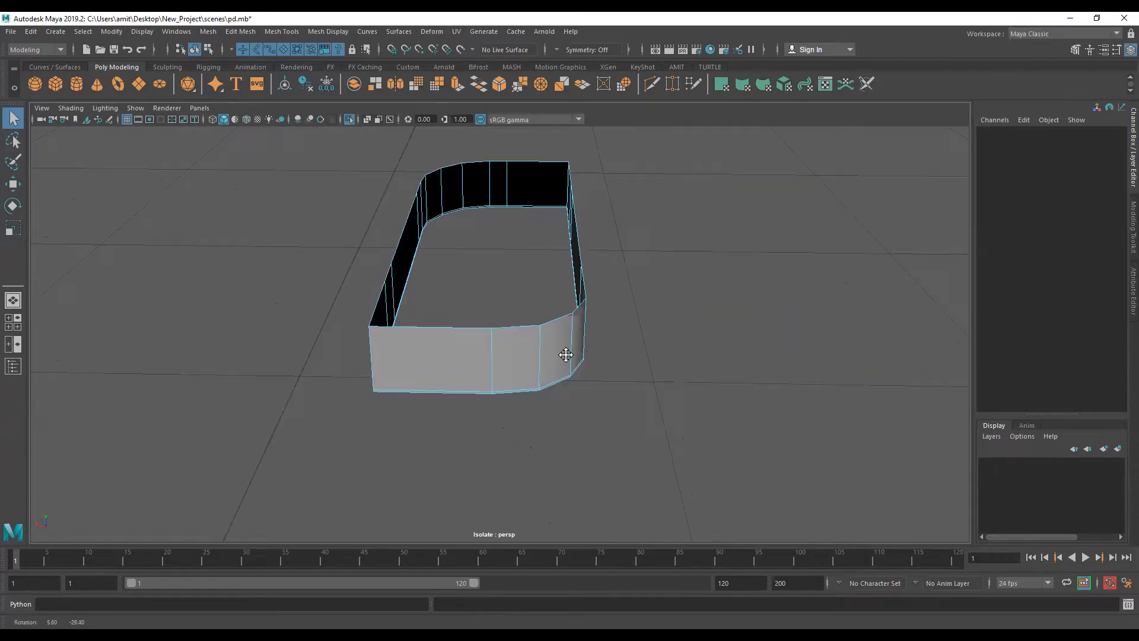
pyautogui.hotkey('ctrl', 'z')
pyautogui.keyDown('alt'); pyautogui.moveTo(534, 388); pyautogui.dragTo(520, 389); pyautogui.keyUp('alt')
pyautogui.keyDown('alt'); pyautogui.moveTo(648, 309); pyautogui.dragTo(682, 307); pyautogui.keyUp('alt')
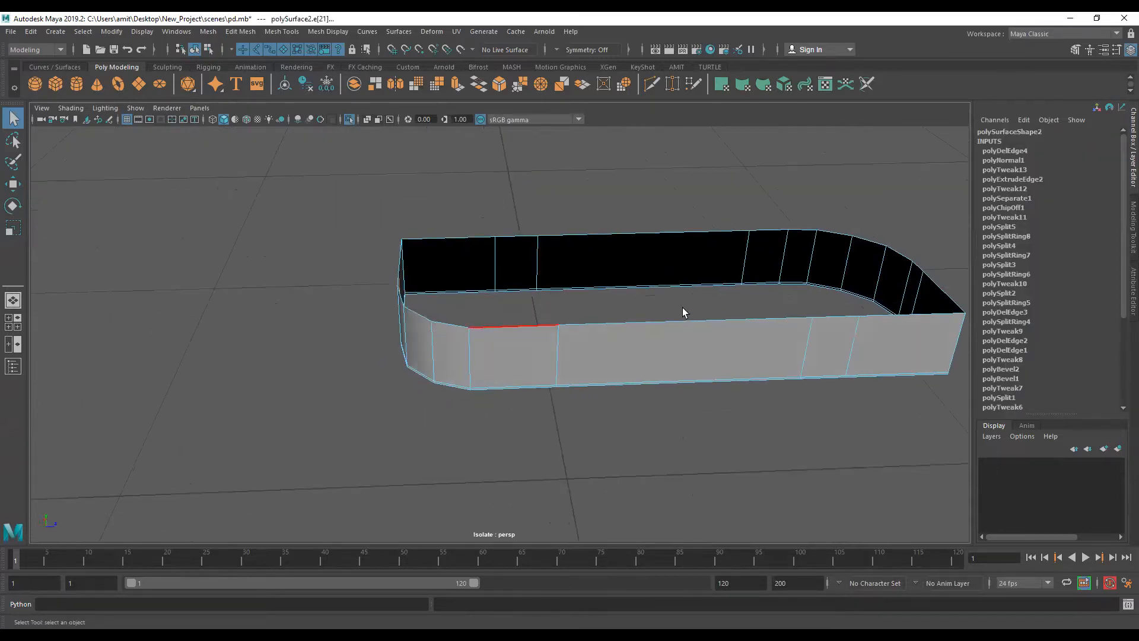
pyautogui.keyDown('alt'); pyautogui.moveTo(533, 175); pyautogui.dragTo(522, 170); pyautogui.keyUp('alt')
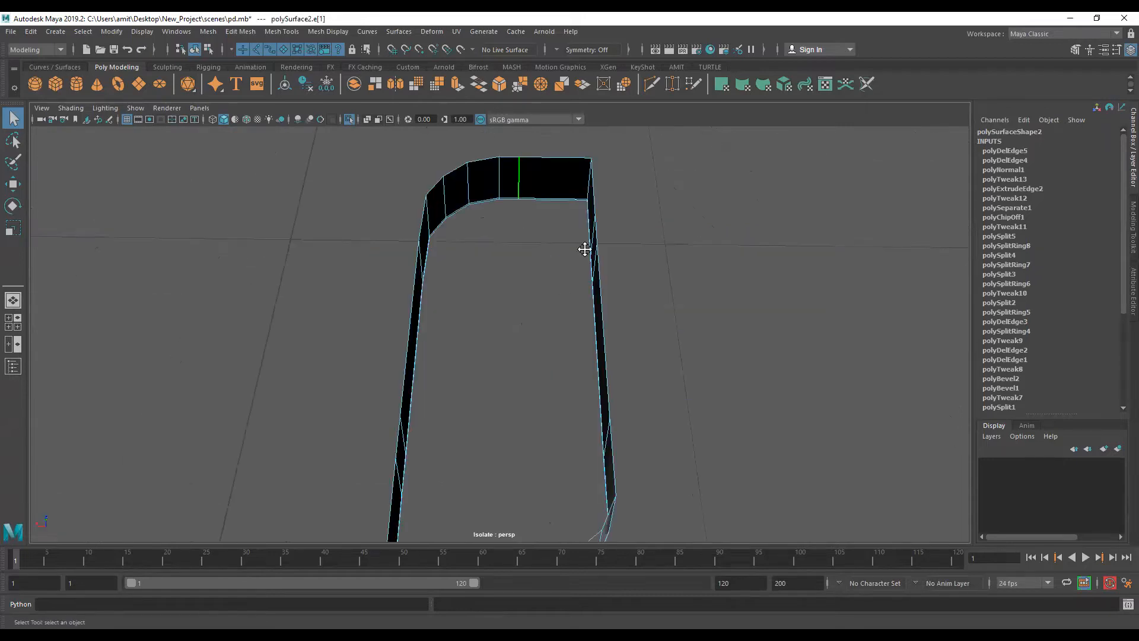
# Scale the pair of vertical edges on the two short end walls so each sits closer to its rounded corner
pyautogui.keyDown('alt'); pyautogui.moveTo(584, 250); pyautogui.dragTo(505, 311); pyautogui.keyUp('alt')
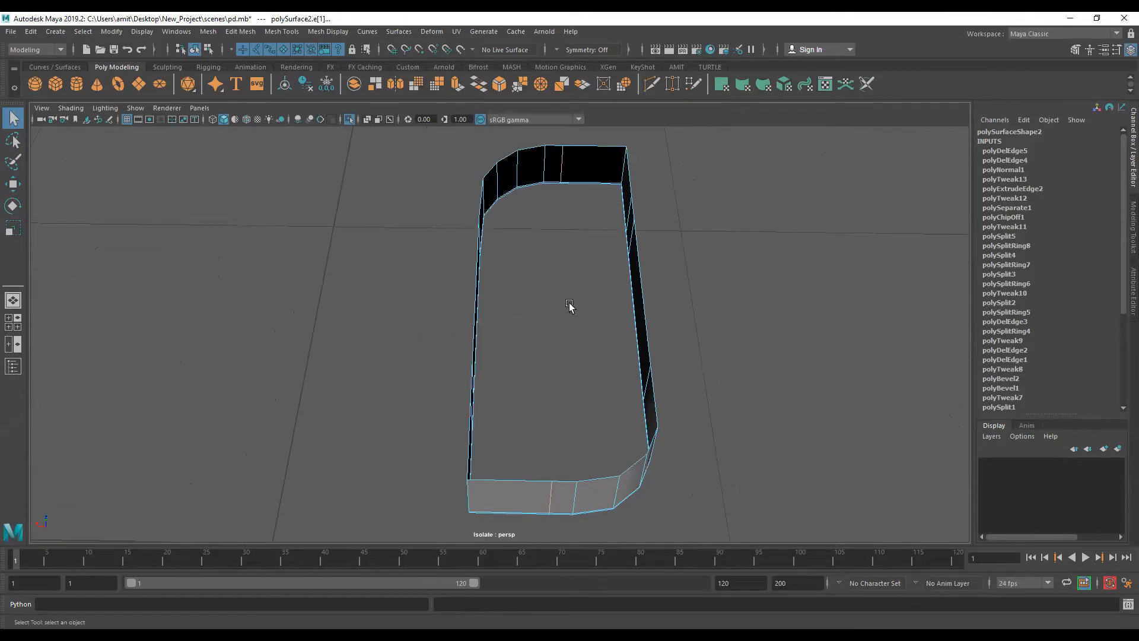
pyautogui.press('r')
pyautogui.keyDown('shift'); pyautogui.moveTo(596, 308); pyautogui.dragTo(532, 328, button='middle'); pyautogui.keyUp('shift')
pyautogui.press('w')
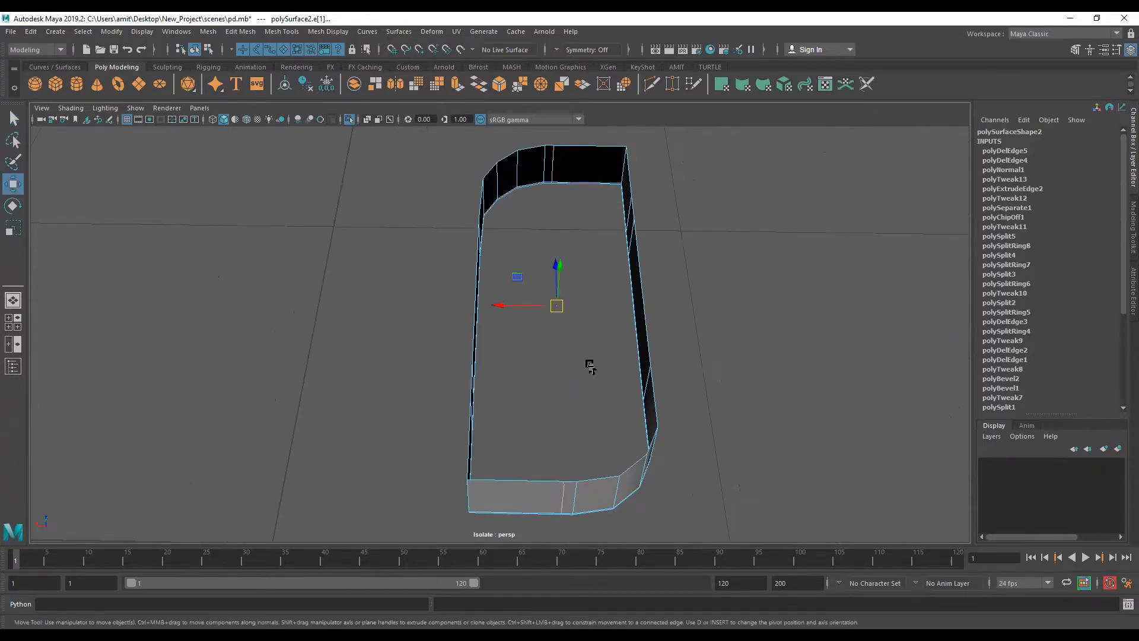
pyautogui.click(560, 156)
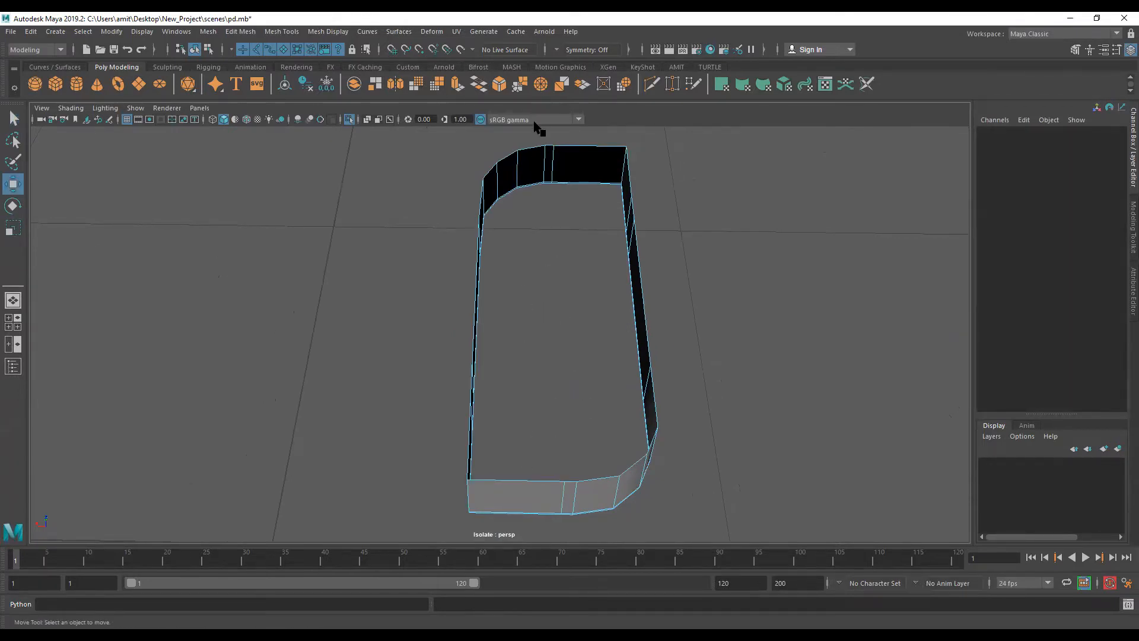
# Scale the opposite pairs of vertical edges on the two long walls to line them up with each other
pyautogui.keyDown('alt'); pyautogui.moveTo(514, 331); pyautogui.dragTo(418, 312); pyautogui.keyUp('alt')
pyautogui.keyDown('alt'); pyautogui.moveTo(418, 311); pyautogui.dragTo(540, 319, button='middle'); pyautogui.keyUp('alt')
pyautogui.click(446, 236)
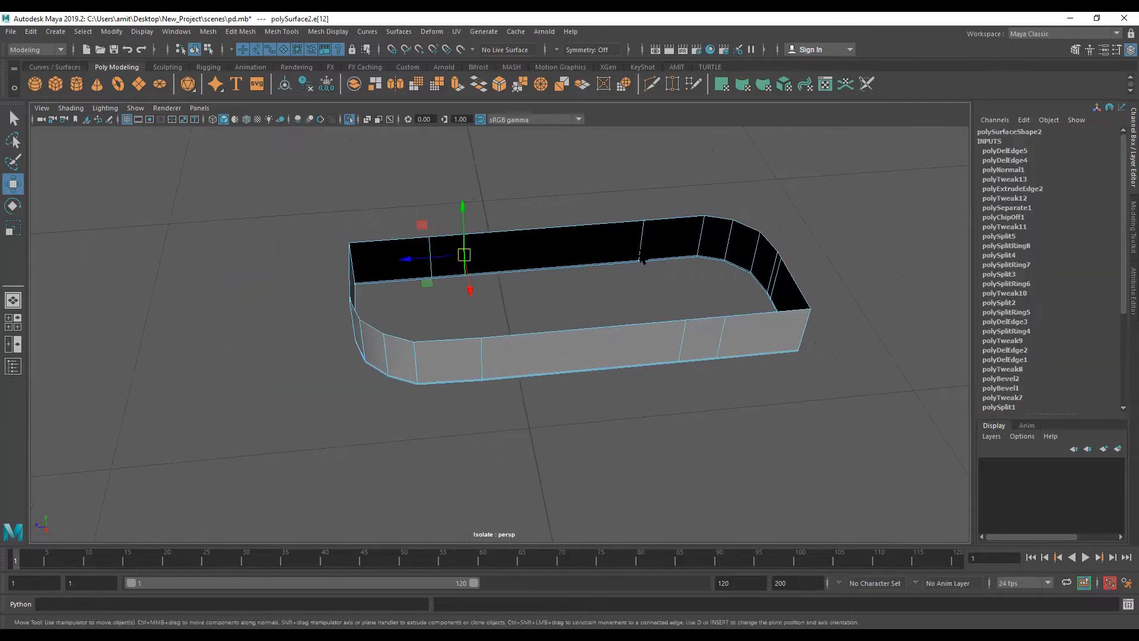
pyautogui.press('r')
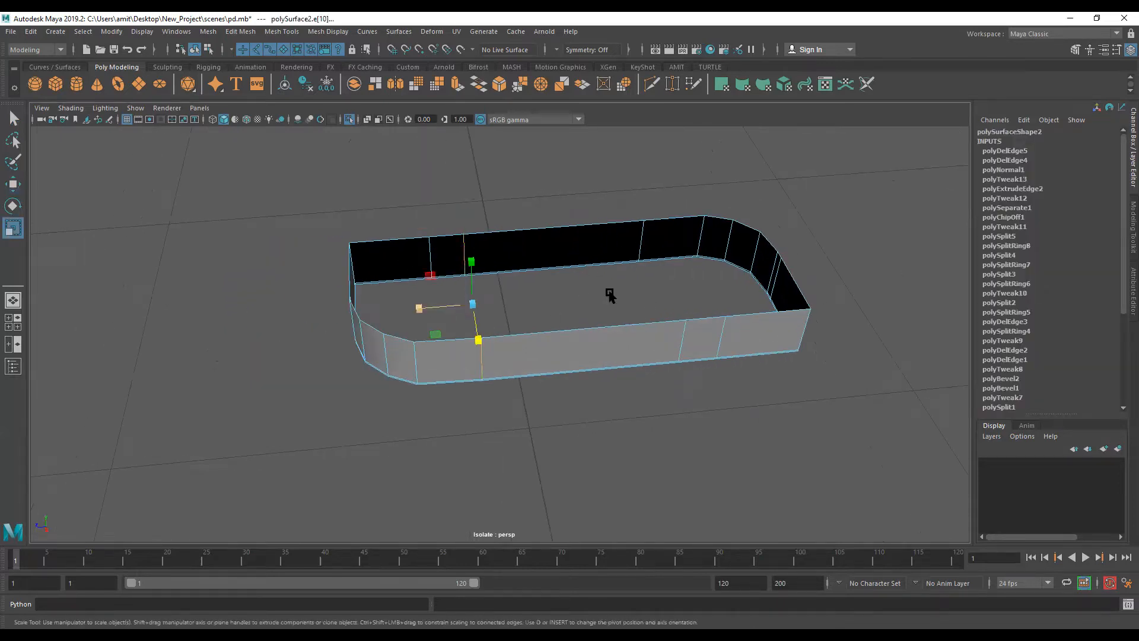
pyautogui.click(643, 248)
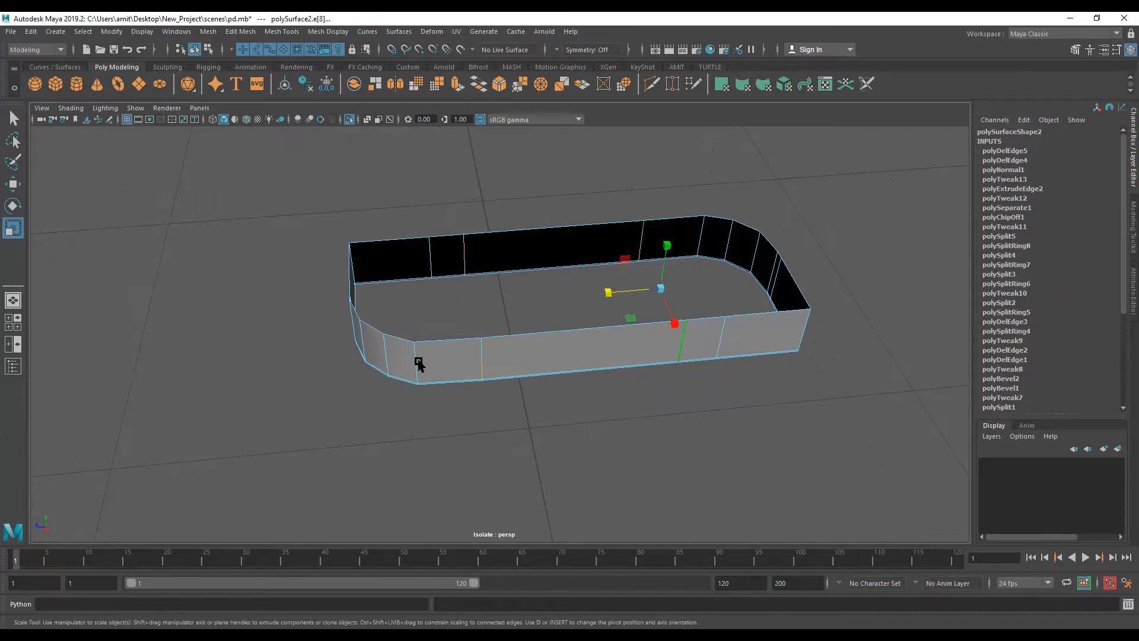
pyautogui.click(462, 285)
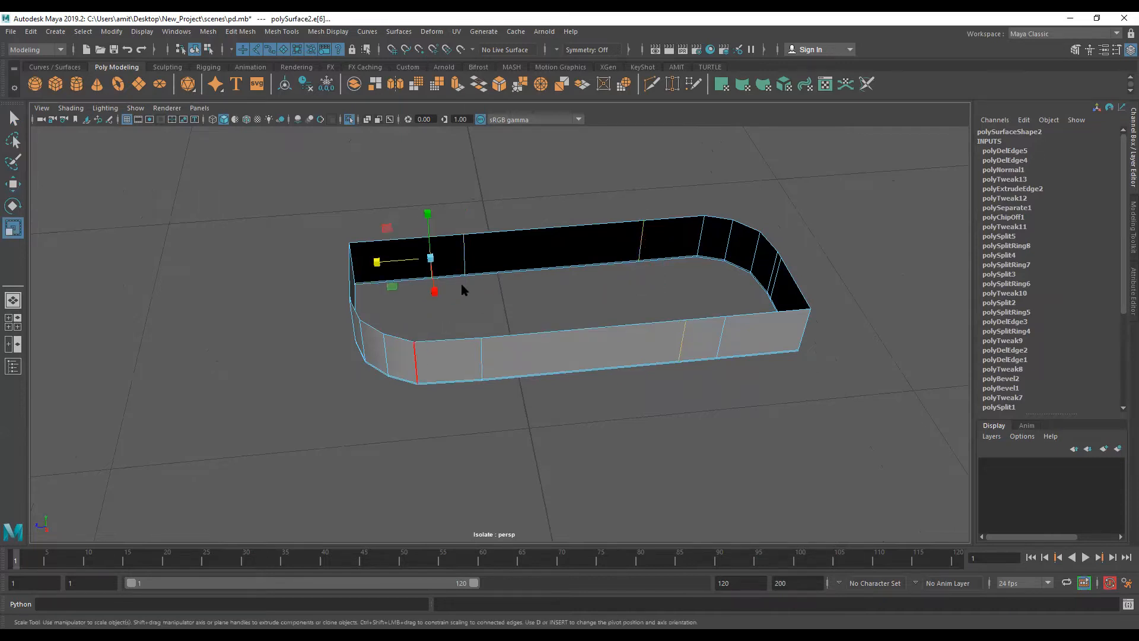
# In the top view, flatten the vertex row at the start of the lower rounded corner to scale 0 in Z
pyautogui.press('space')
pyautogui.moveTo(468, 380); pyautogui.dragTo(515, 362)
pyautogui.scroll(3, 521, 360)
pyautogui.scroll(4, 526, 360)
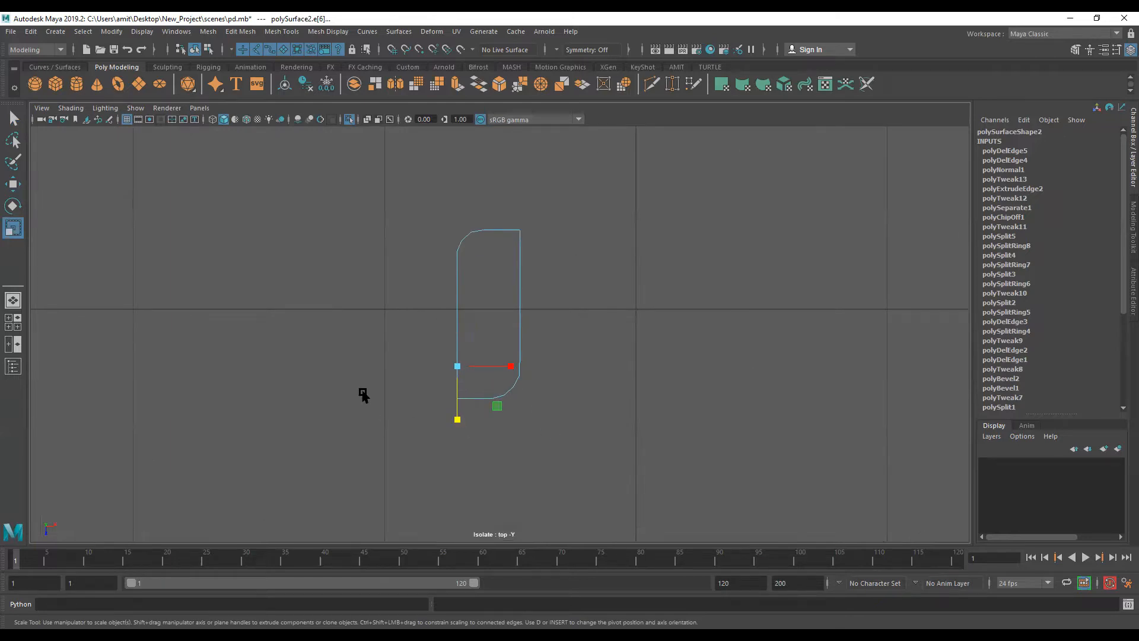
pyautogui.scroll(2, 400, 457)
pyautogui.moveTo(530, 314); pyautogui.dragTo(492, 326, button='right')
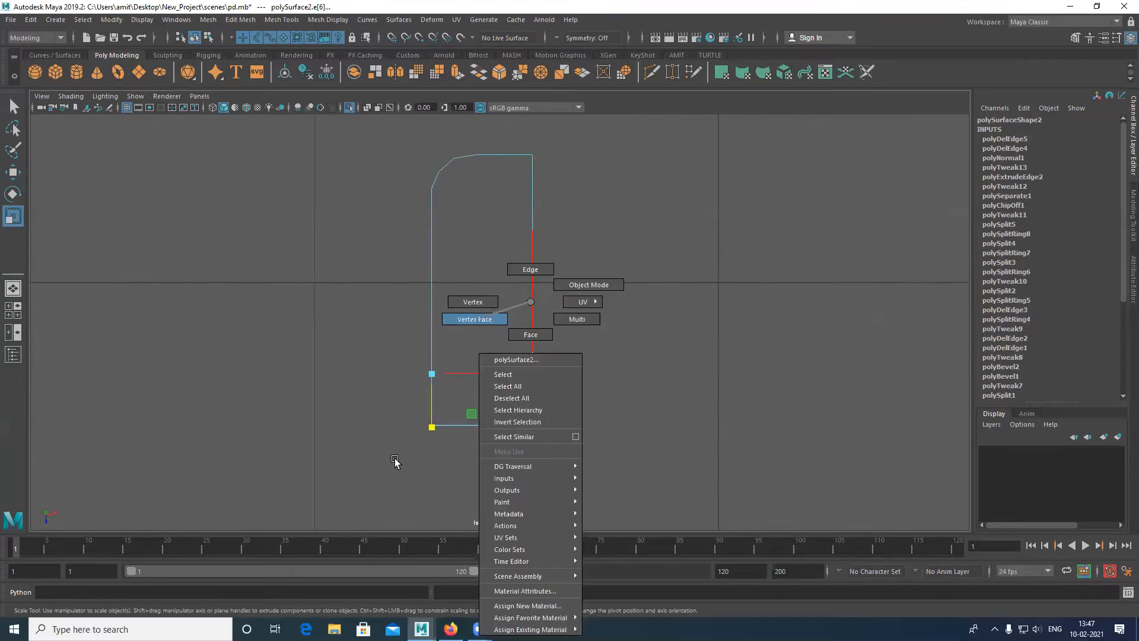
pyautogui.click(397, 482)
pyautogui.scroll(2, 605, 436)
pyautogui.moveTo(342, 402); pyautogui.dragTo(604, 440)
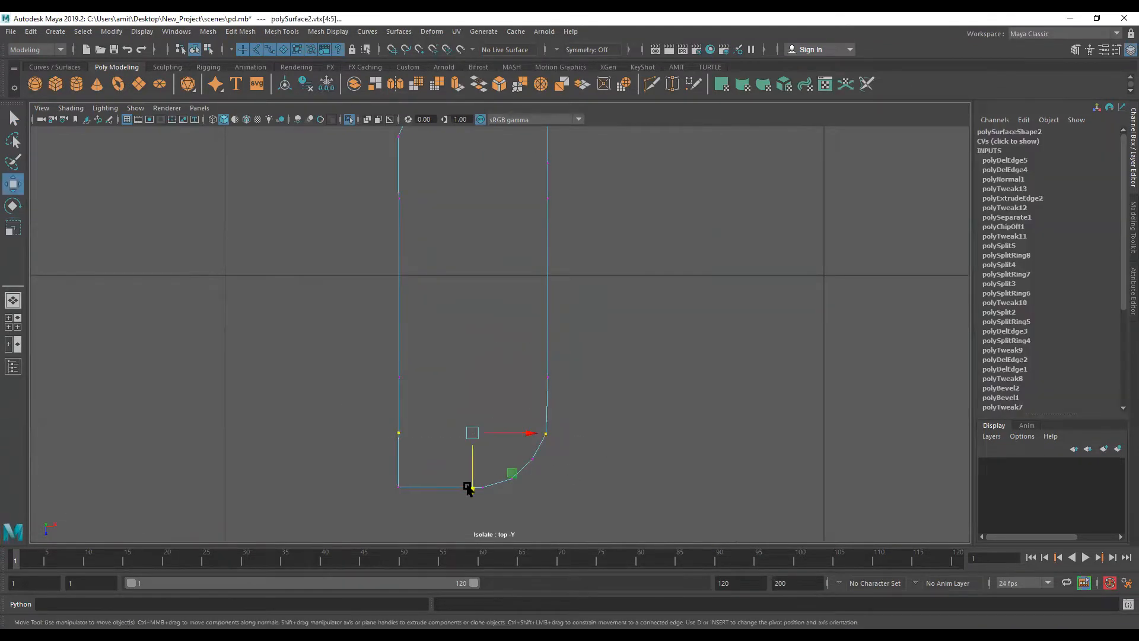
pyautogui.press('r')
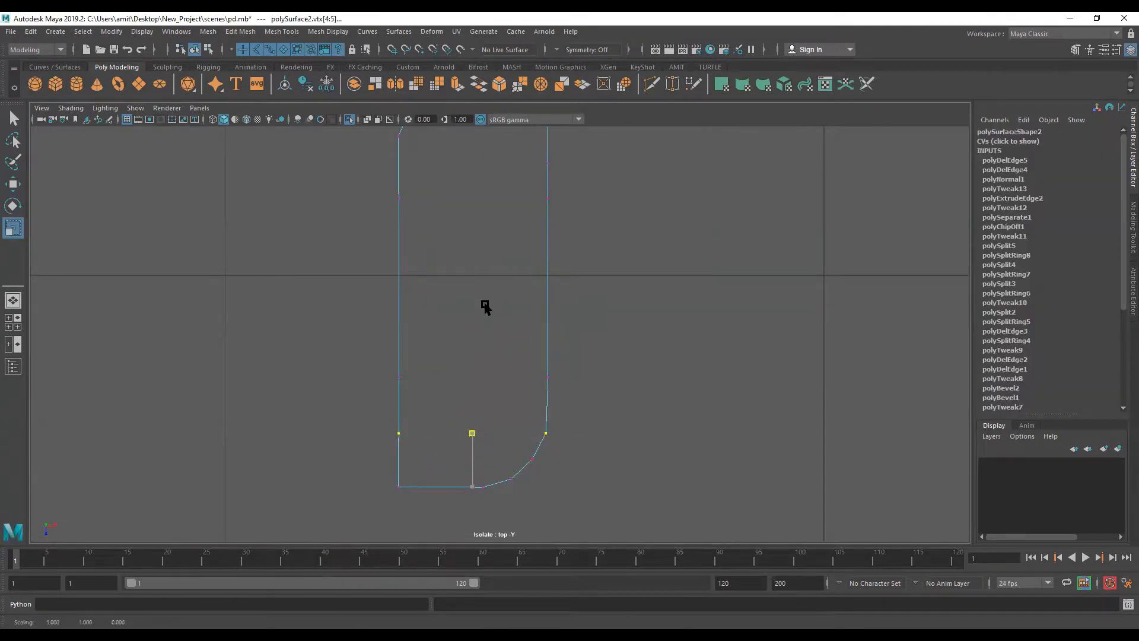
# Flatten the matching vertex row at the start of the upper rounded corner along Z
pyautogui.keyDown('alt'); pyautogui.moveTo(470, 287); pyautogui.dragTo(534, 339, button='middle'); pyautogui.keyUp('alt')
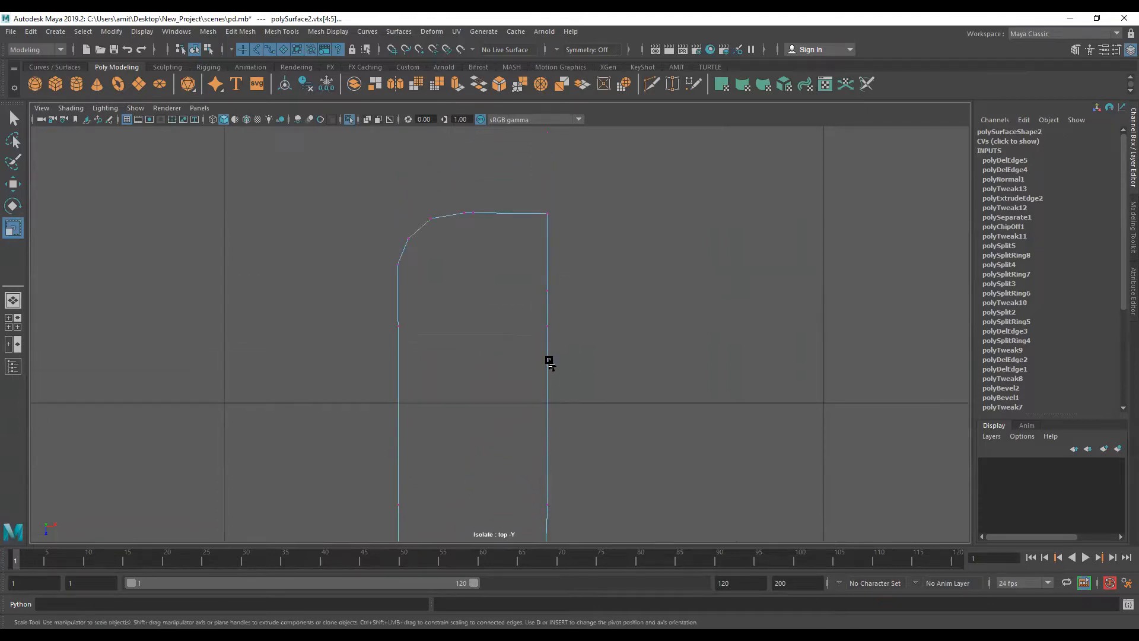
pyautogui.moveTo(520, 267); pyautogui.dragTo(591, 292)
pyautogui.press('w')
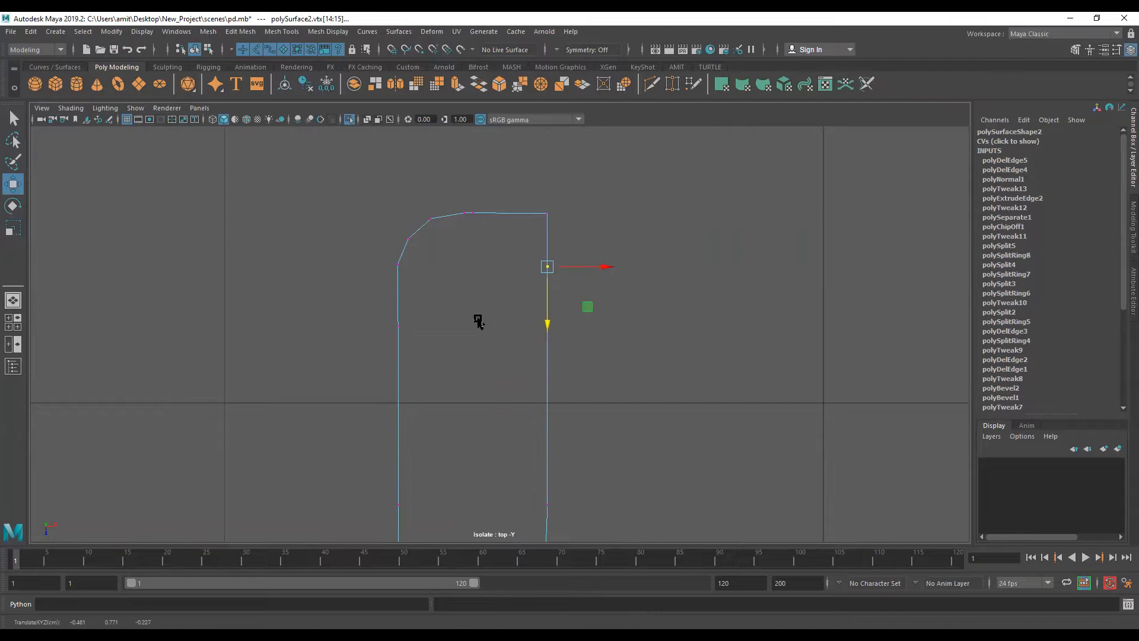
pyautogui.press('r')
pyautogui.scroll(-5, 507, 300)
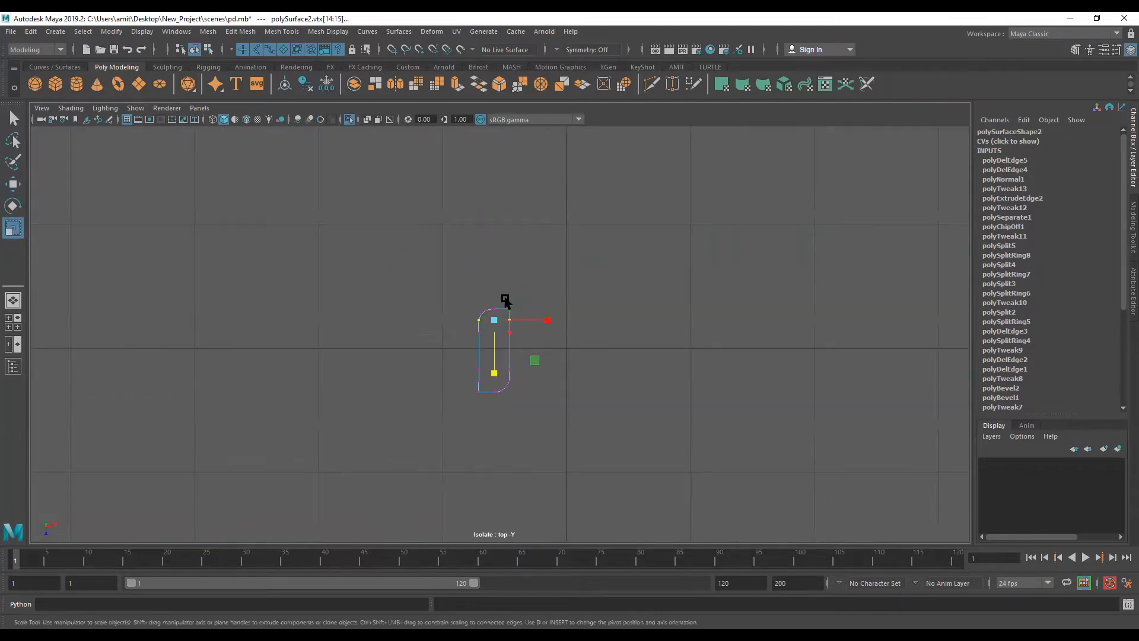
pyautogui.scroll(5, 511, 259)
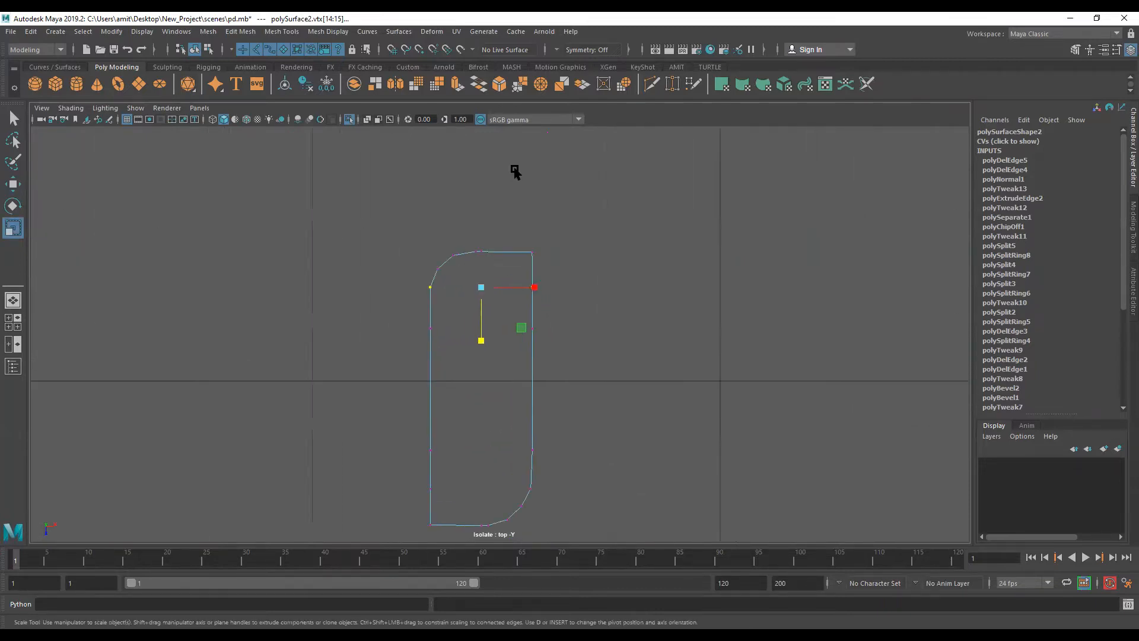
# Straighten the two short ends of the outline by flattening their vertices along Z
pyautogui.moveTo(449, 187); pyautogui.dragTo(623, 230)
pyautogui.moveTo(466, 504); pyautogui.dragTo(478, 414, button='middle')
pyautogui.keyDown('alt'); pyautogui.moveTo(489, 347); pyautogui.dragTo(506, 173, button='middle'); pyautogui.keyUp('alt')
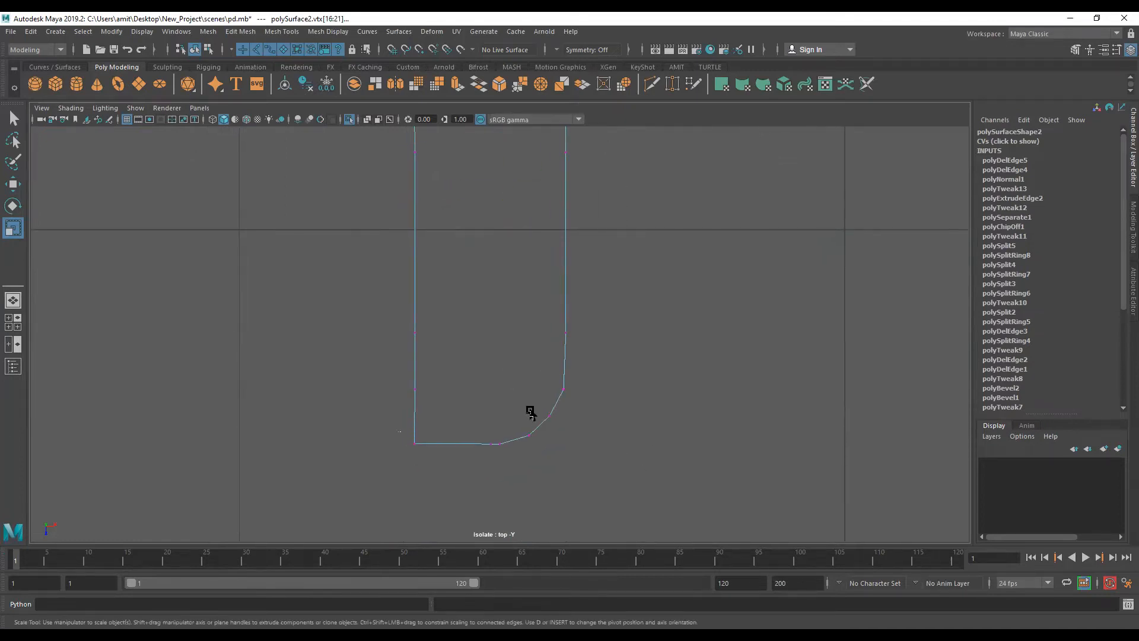
pyautogui.click(534, 278)
# Straighten the two long sides of the outline by flattening their vertices along X
pyautogui.scroll(-7, 516, 315)
pyautogui.scroll(4, 501, 367)
pyautogui.moveTo(557, 213); pyautogui.dragTo(441, 313)
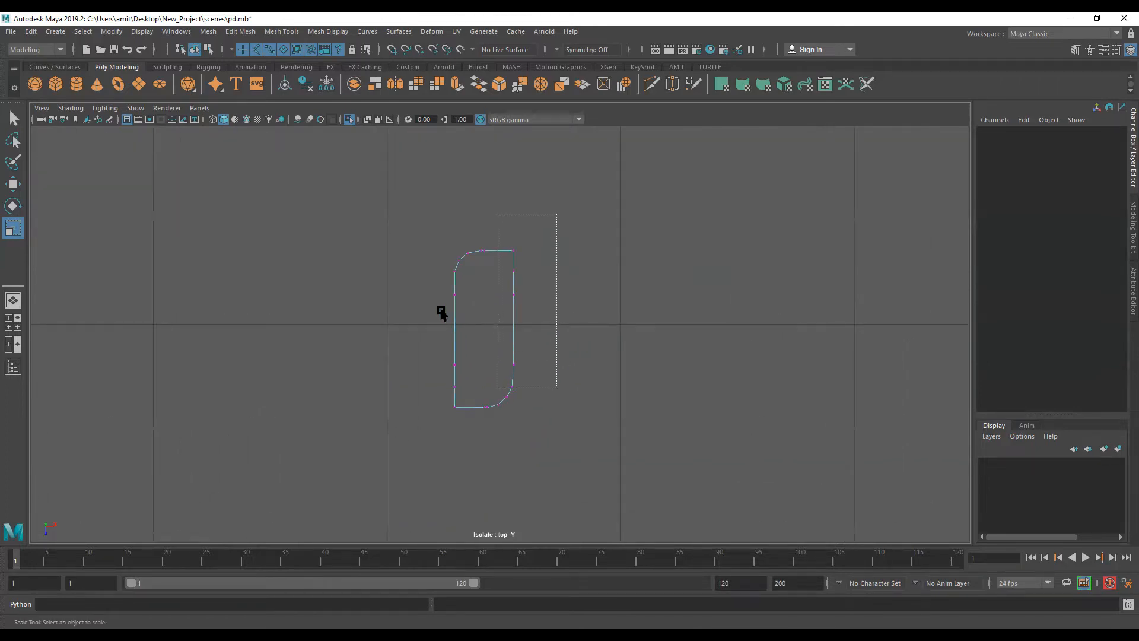
pyautogui.moveTo(440, 268); pyautogui.dragTo(467, 452)
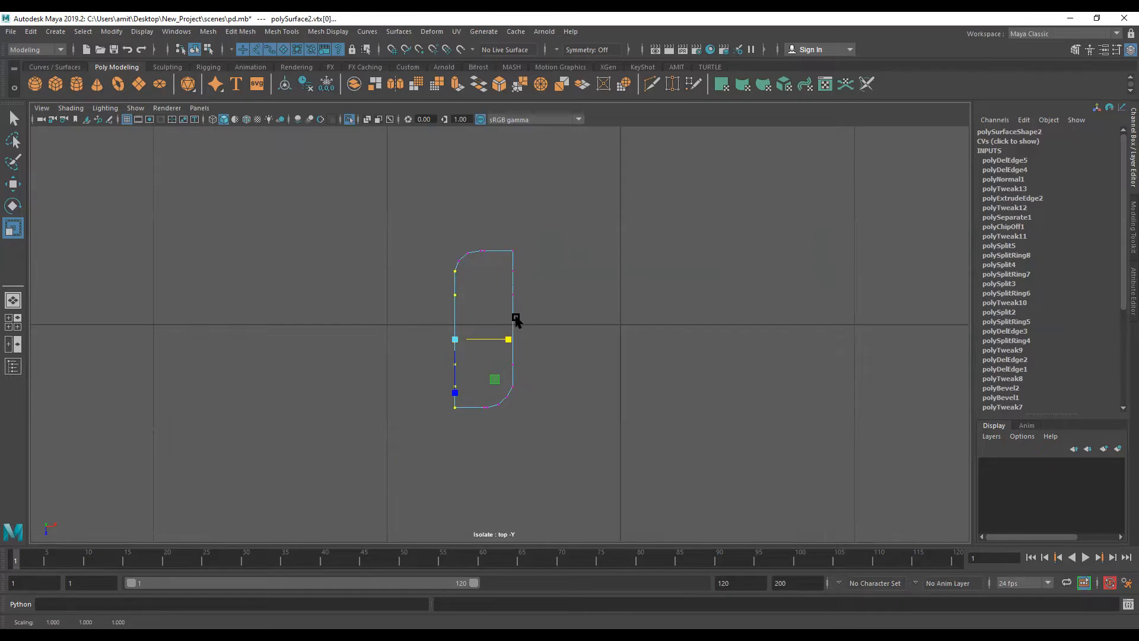
# Extrude the strip's upper border edge loop inward and scale it in X to match the slider's groove outline on the reference image
pyautogui.rightClick(504, 380)
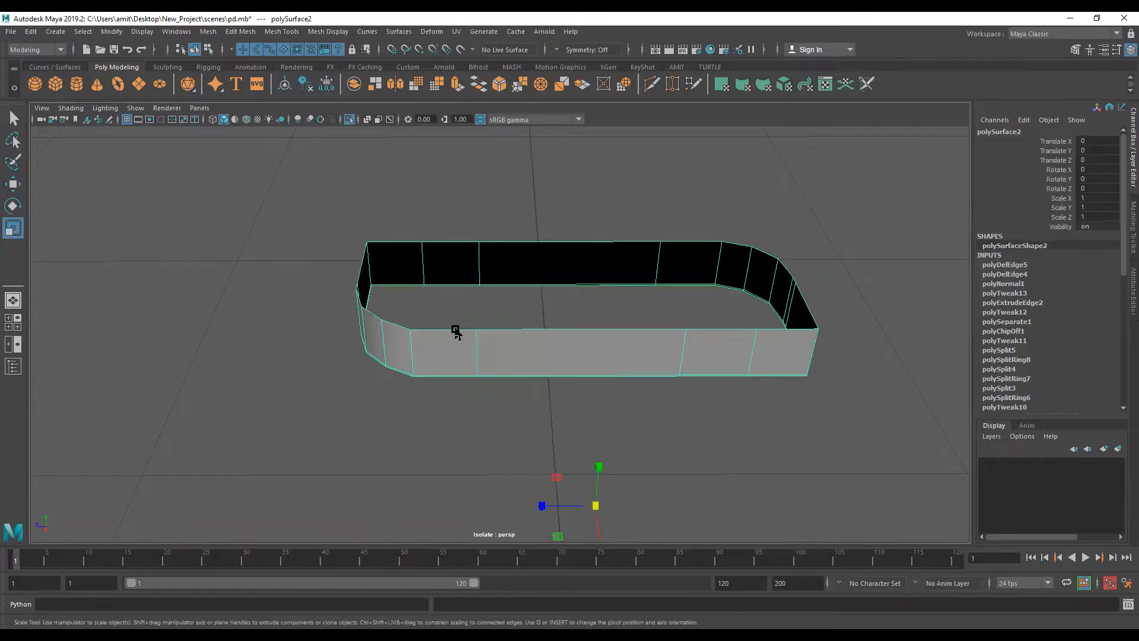
pyautogui.rightClick(524, 314)
pyautogui.moveTo(522, 317); pyautogui.dragTo(524, 269, button='right')
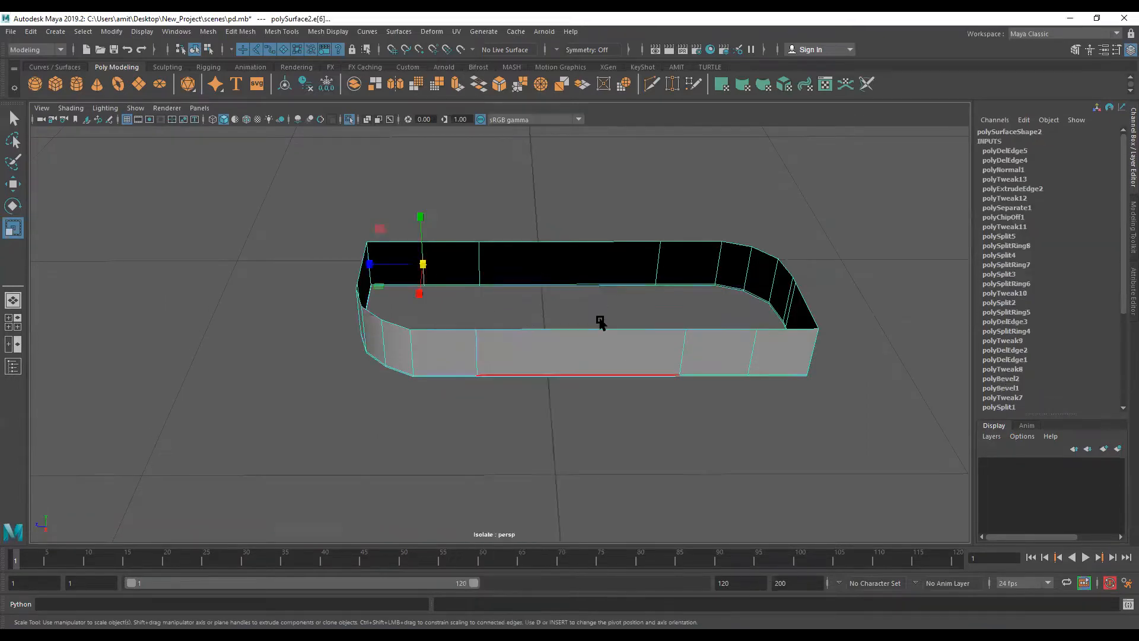
pyautogui.doubleClick(600, 317)
pyautogui.keyDown('alt'); pyautogui.moveTo(600, 317); pyautogui.dragTo(355, 121); pyautogui.keyUp('alt')
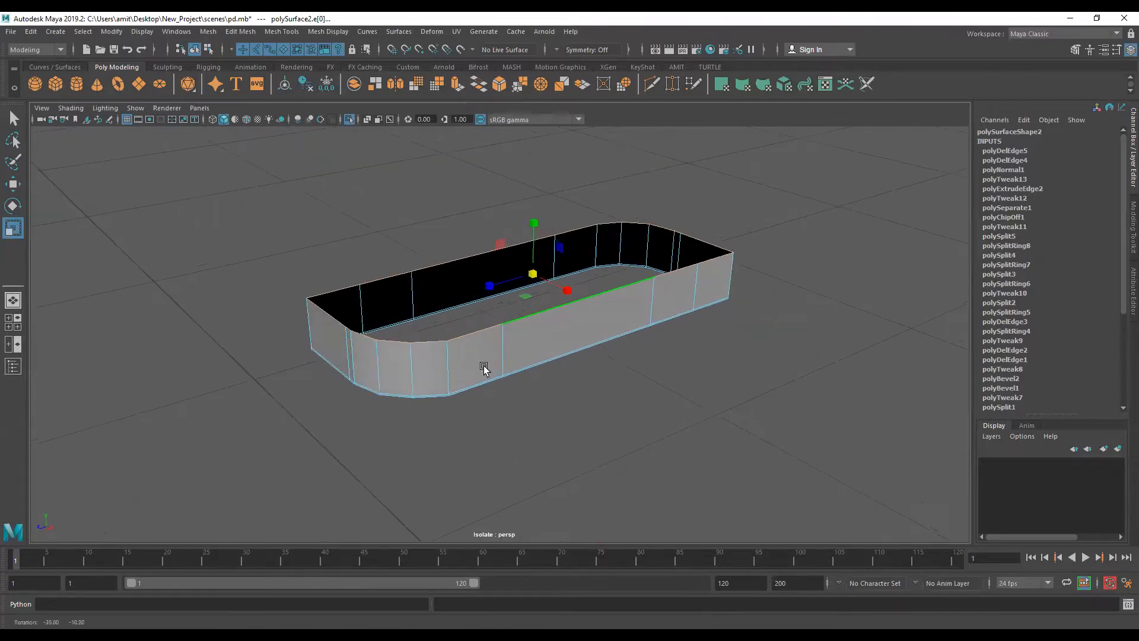
pyautogui.press('space')
pyautogui.scroll(3, 480, 362)
pyautogui.scroll(2, 457, 175)
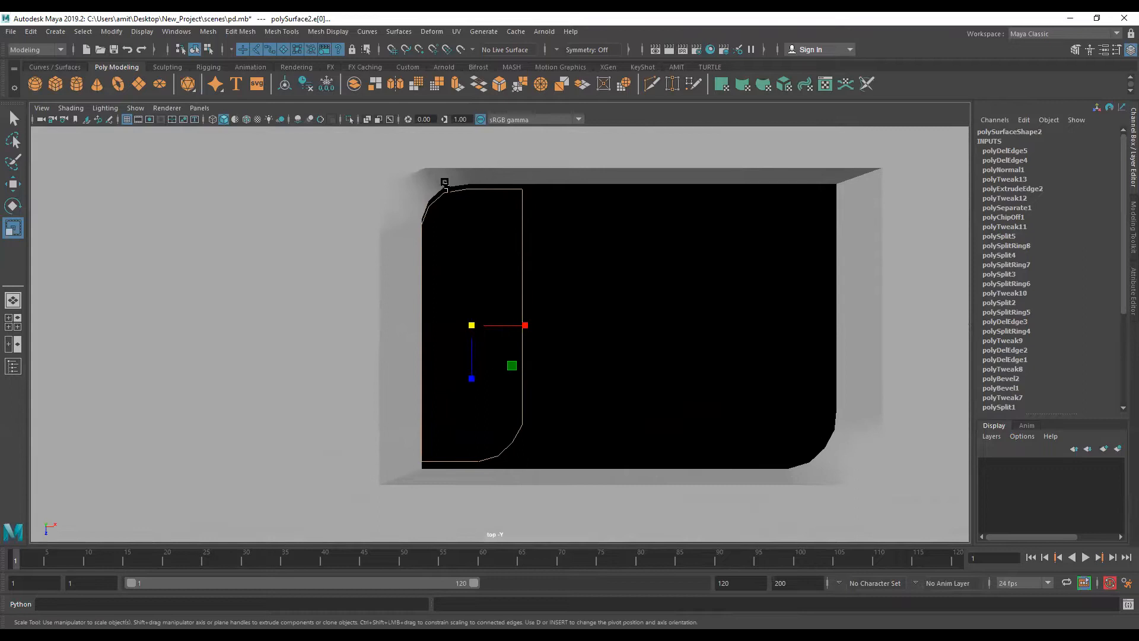
pyautogui.press('4')
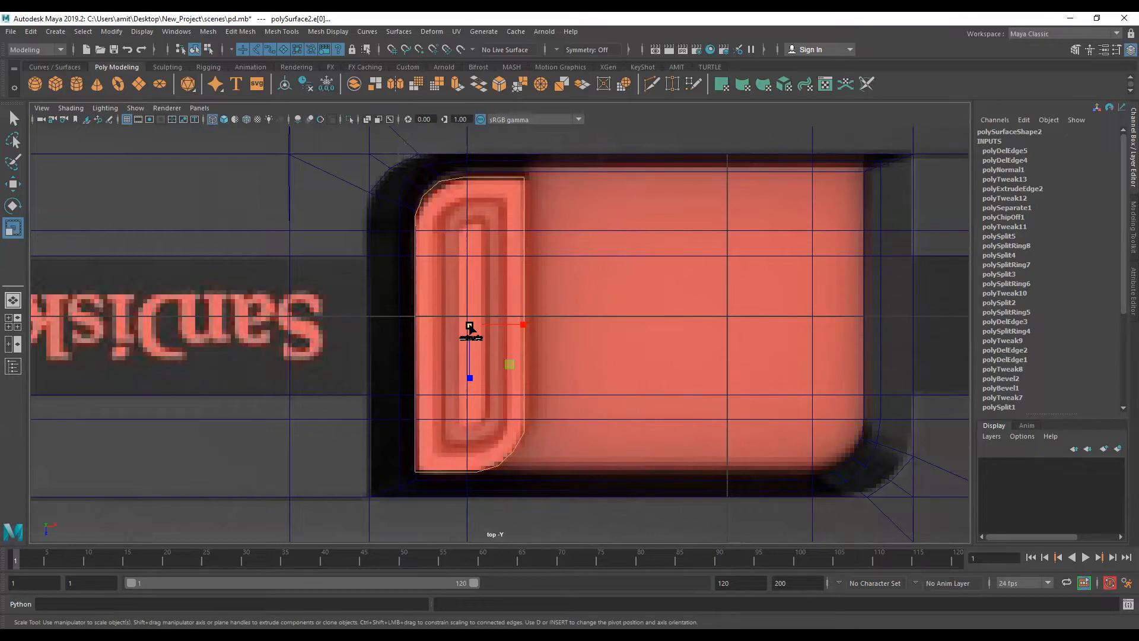
pyautogui.keyDown('shift'); pyautogui.moveTo(470, 326); pyautogui.dragTo(450, 332); pyautogui.keyUp('shift')
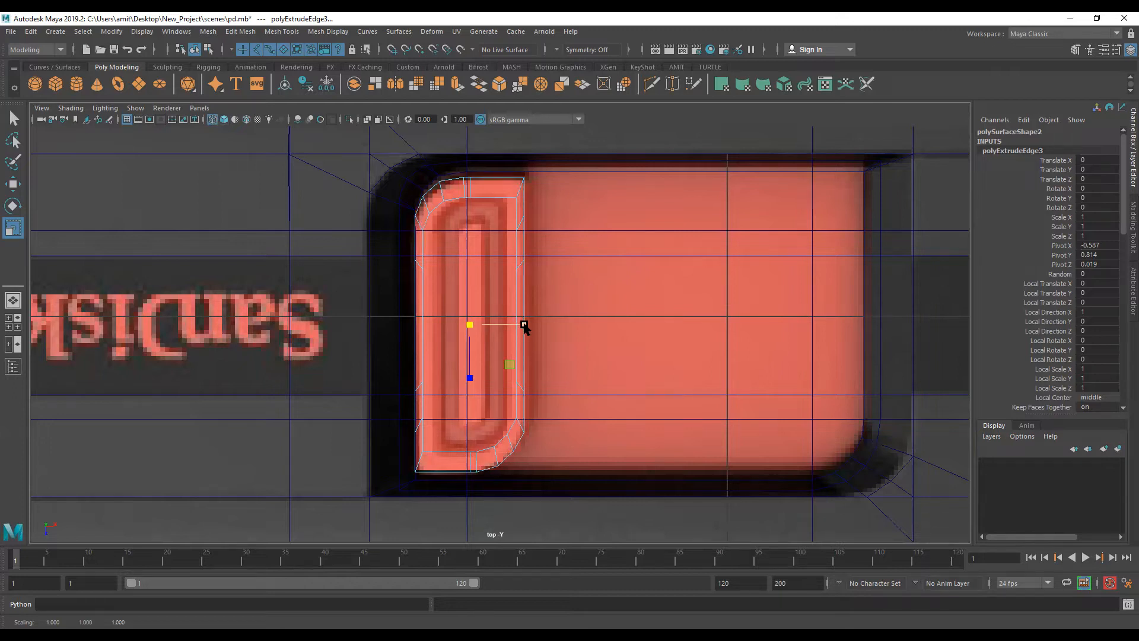
pyautogui.moveTo(525, 325); pyautogui.dragTo(516, 328)
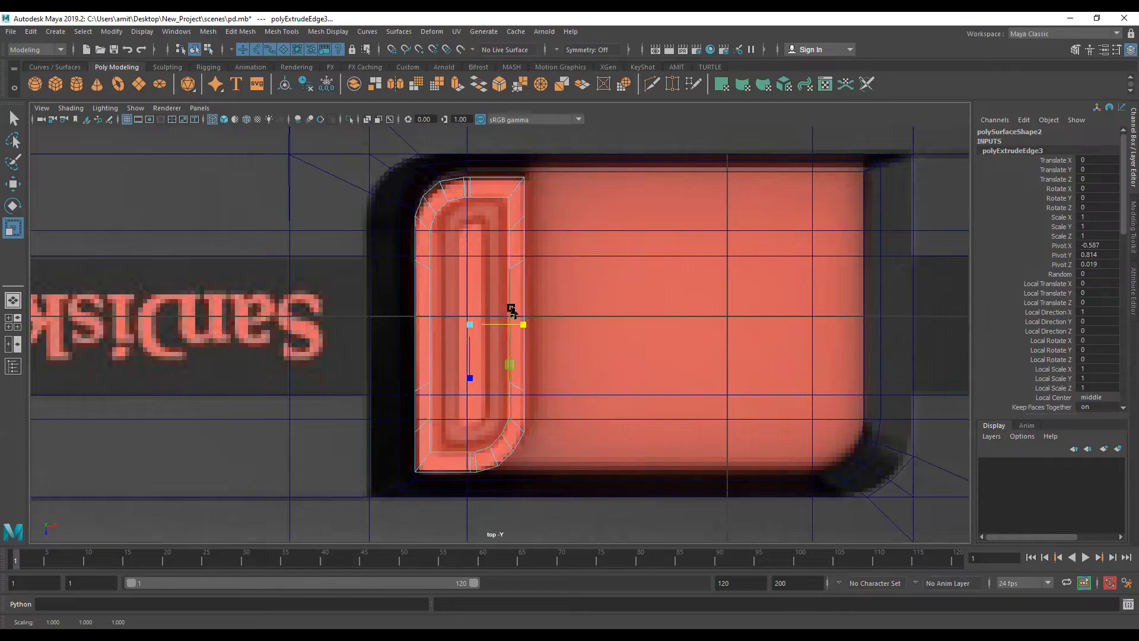
pyautogui.moveTo(523, 325); pyautogui.dragTo(520, 324)
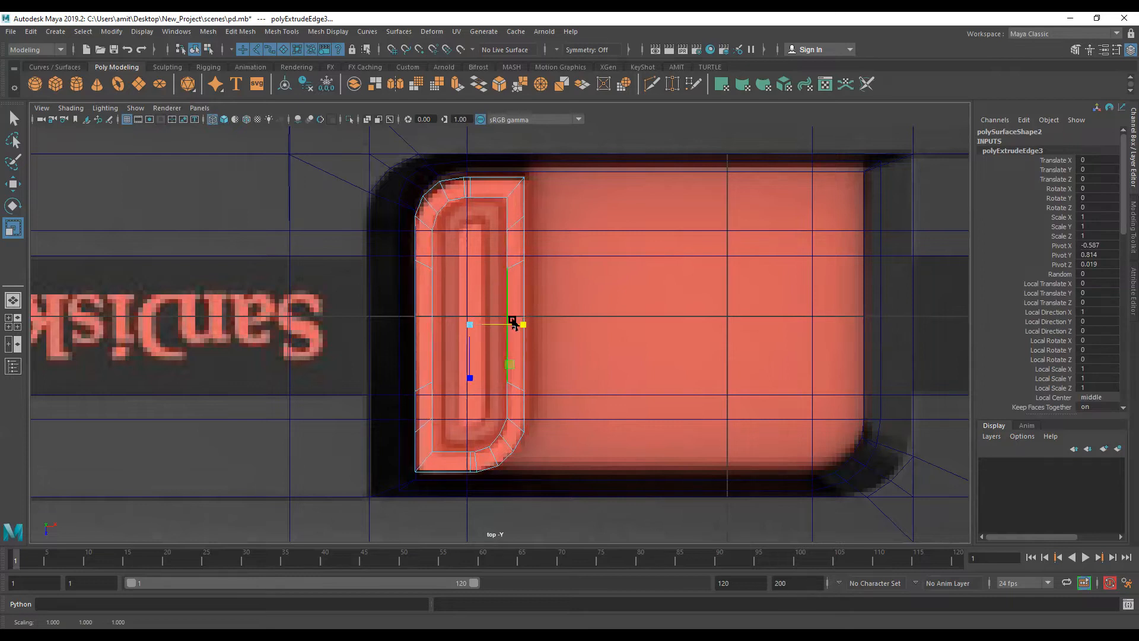
# Extrude the strip's inner border loop again and scale it in Z and X to match the innermost groove on the reference
pyautogui.click(468, 378)
pyautogui.keyDown('shift'); pyautogui.moveTo(472, 325); pyautogui.dragTo(445, 329); pyautogui.keyUp('shift')
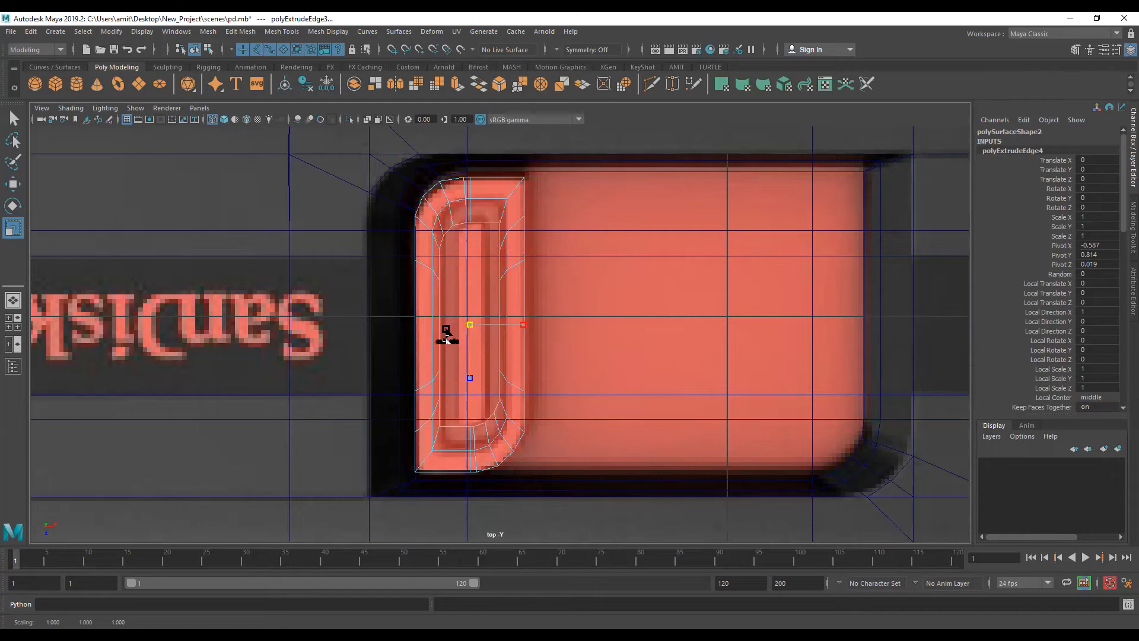
pyautogui.moveTo(524, 324); pyautogui.dragTo(490, 326)
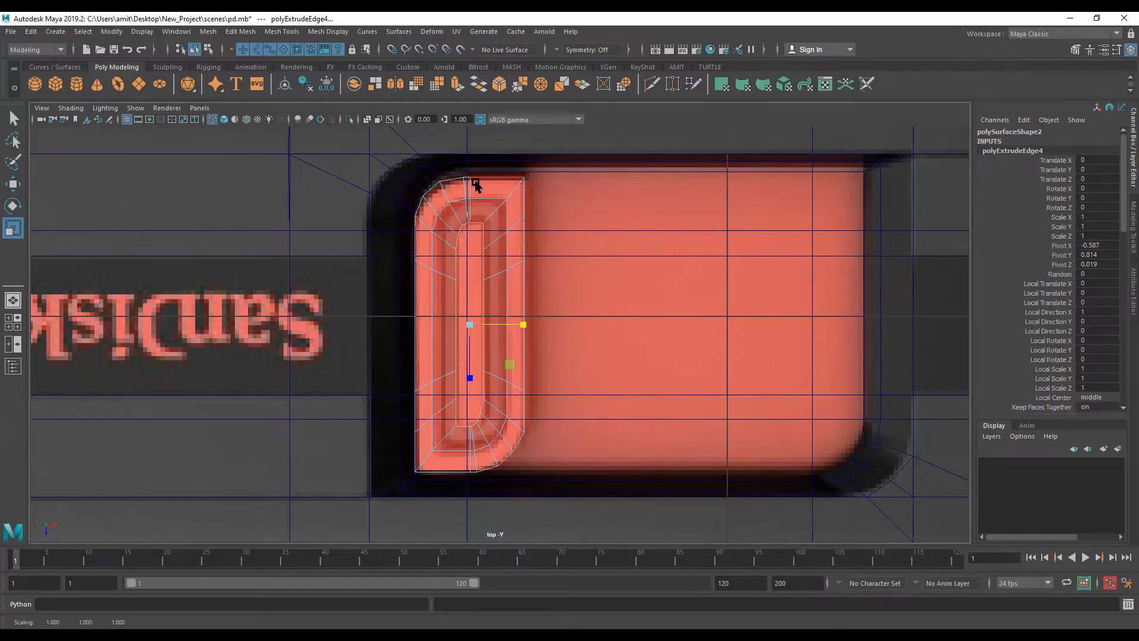
# Move the innermost loop's side vertex at the upper rounded corner along Z, closer to the corner
pyautogui.scroll(6, 462, 267)
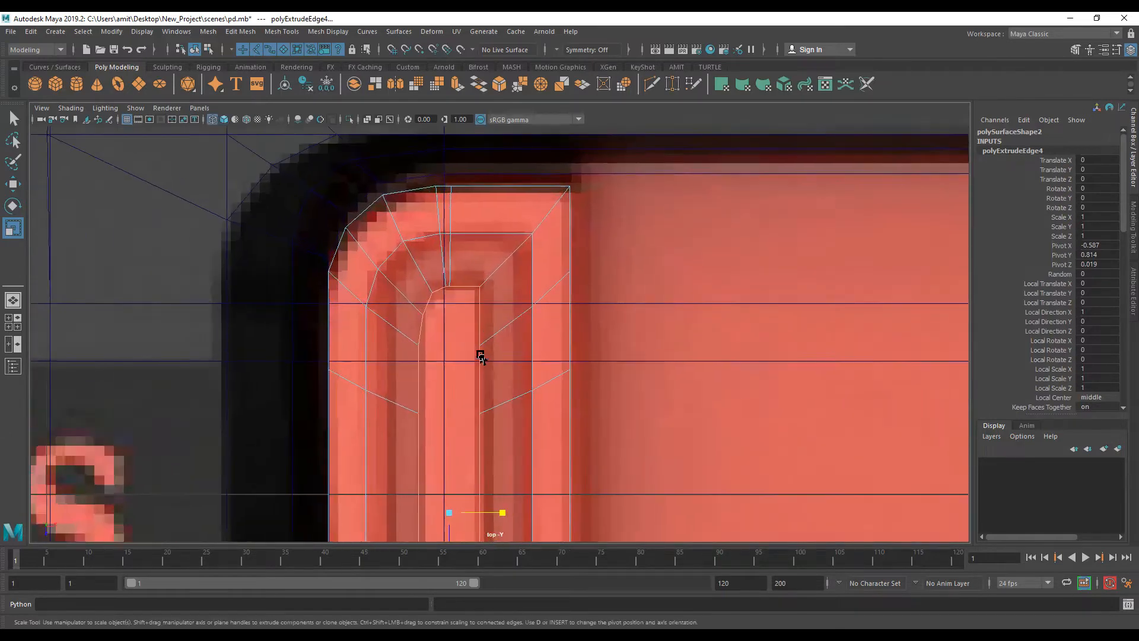
pyautogui.scroll(4, 481, 356)
pyautogui.moveTo(439, 426); pyautogui.dragTo(428, 414, button='right')
pyautogui.click(428, 414)
pyautogui.press('w')
pyautogui.moveTo(415, 407)
pyautogui.mouseDown()
pyautogui.moveTo(416, 383)
pyautogui.moveTo(412, 484)
pyautogui.moveTo(410, 408)
pyautogui.mouseUp()
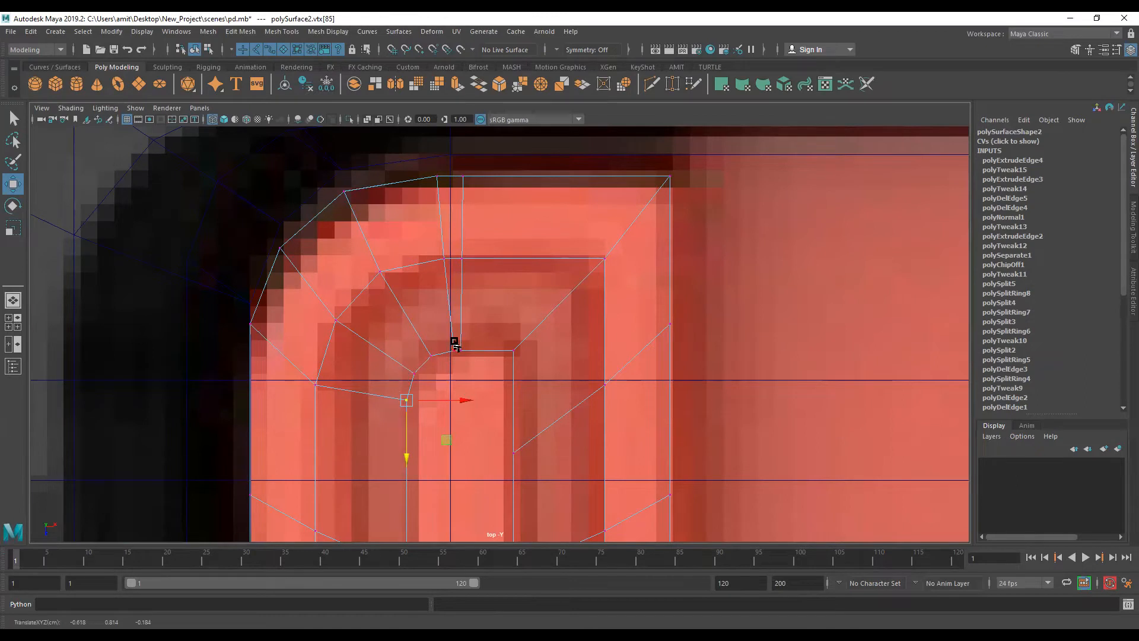
# Move the innermost loop's side vertex at the lower rounded corner along Z, closer to that corner
pyautogui.scroll(5, 470, 213)
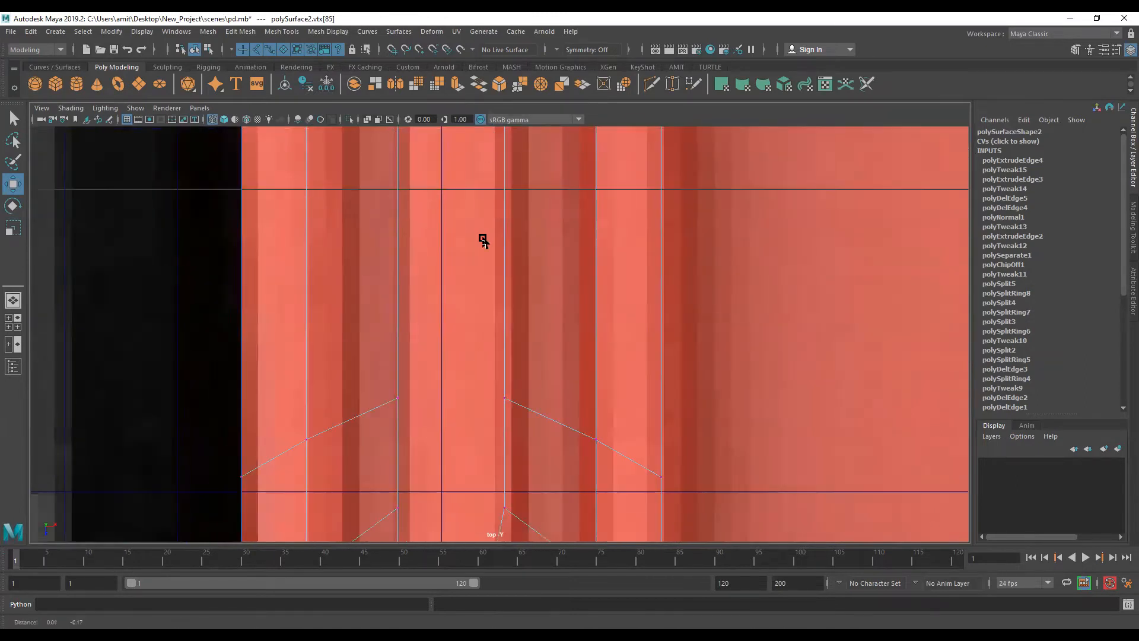
pyautogui.keyDown('alt'); pyautogui.moveTo(513, 423); pyautogui.dragTo(518, 310, button='middle'); pyautogui.keyUp('alt')
pyautogui.keyDown('alt'); pyautogui.moveTo(516, 467); pyautogui.dragTo(522, 345, button='middle'); pyautogui.keyUp('alt')
pyautogui.click(516, 269)
pyautogui.moveTo(515, 327); pyautogui.dragTo(516, 358)
pyautogui.click(507, 320)
pyautogui.moveTo(507, 320); pyautogui.dragTo(519, 346)
pyautogui.click(491, 358)
pyautogui.click(514, 300)
pyautogui.scroll(-5, 496, 332)
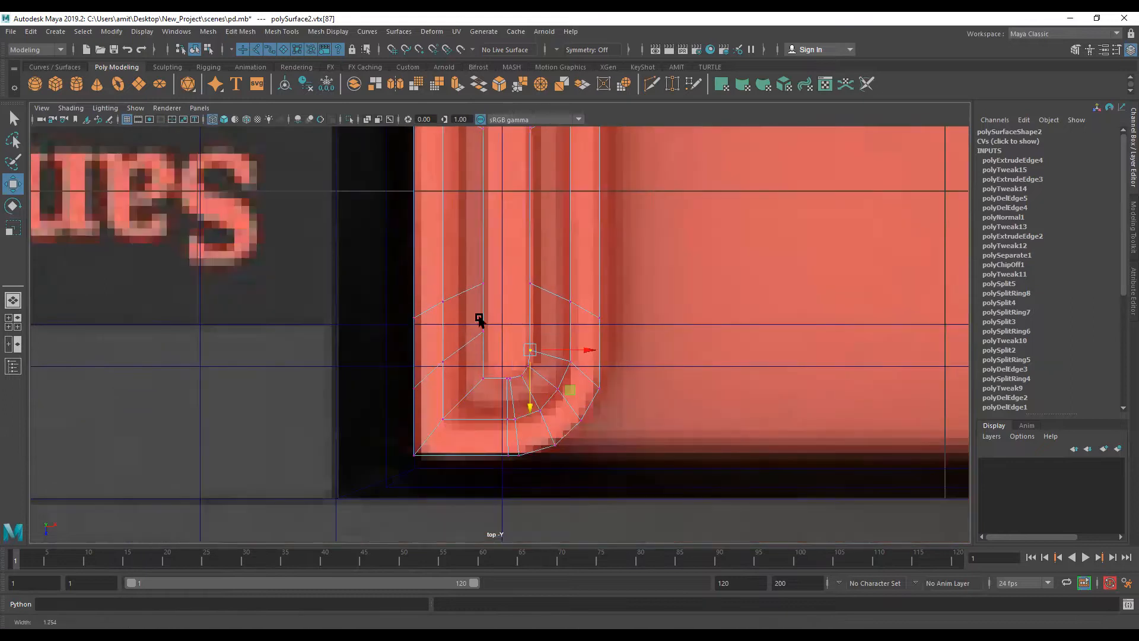
# Flatten the two vertex rows that cross the strip's long sides by scaling each one along Z
pyautogui.scroll(-5, 479, 321)
pyautogui.scroll(3, 539, 338)
pyautogui.moveTo(413, 274); pyautogui.dragTo(524, 329)
pyautogui.press('r')
pyautogui.moveTo(505, 371); pyautogui.dragTo(494, 288)
pyautogui.keyDown('alt'); pyautogui.moveTo(509, 257); pyautogui.dragTo(507, 343, button='middle'); pyautogui.keyUp('alt')
pyautogui.moveTo(430, 271); pyautogui.dragTo(577, 304)
pyautogui.moveTo(499, 335); pyautogui.dragTo(493, 242)
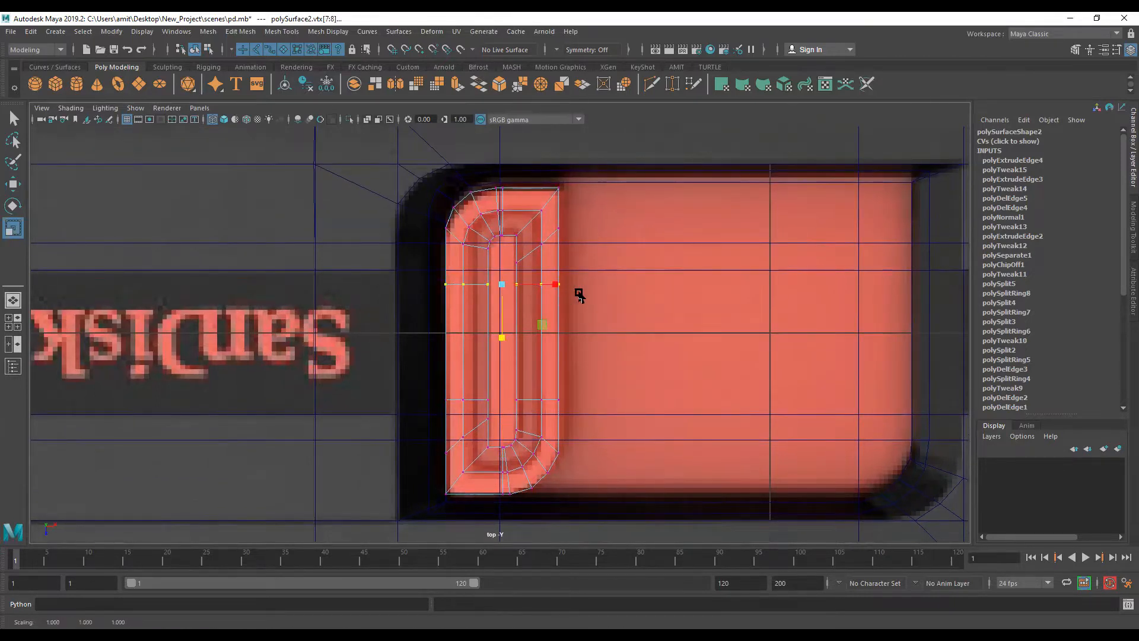
# Move the innermost loop's side vertex near the upper square corner along Z, closer to that corner
pyautogui.scroll(4, 510, 291)
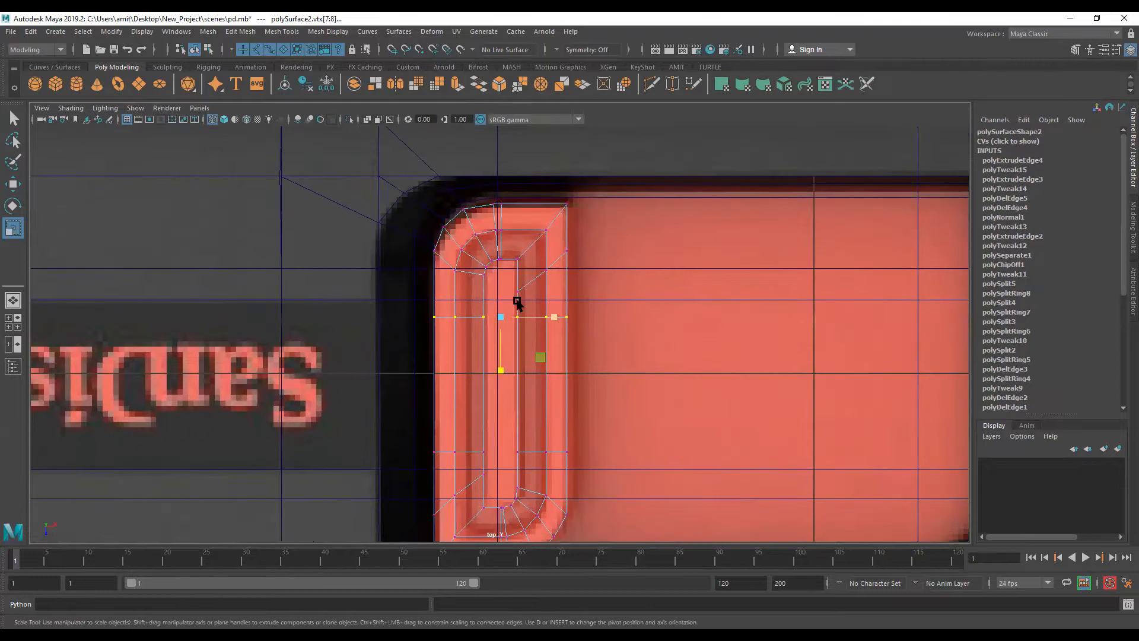
pyautogui.scroll(3, 511, 285)
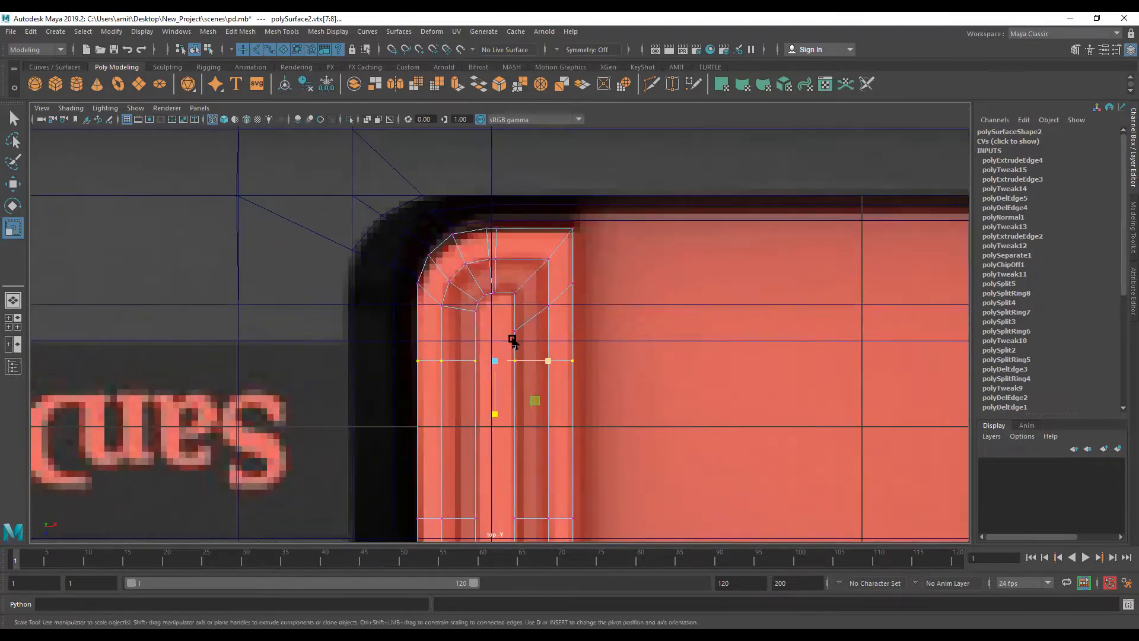
pyautogui.scroll(1, 537, 356)
pyautogui.click(516, 330)
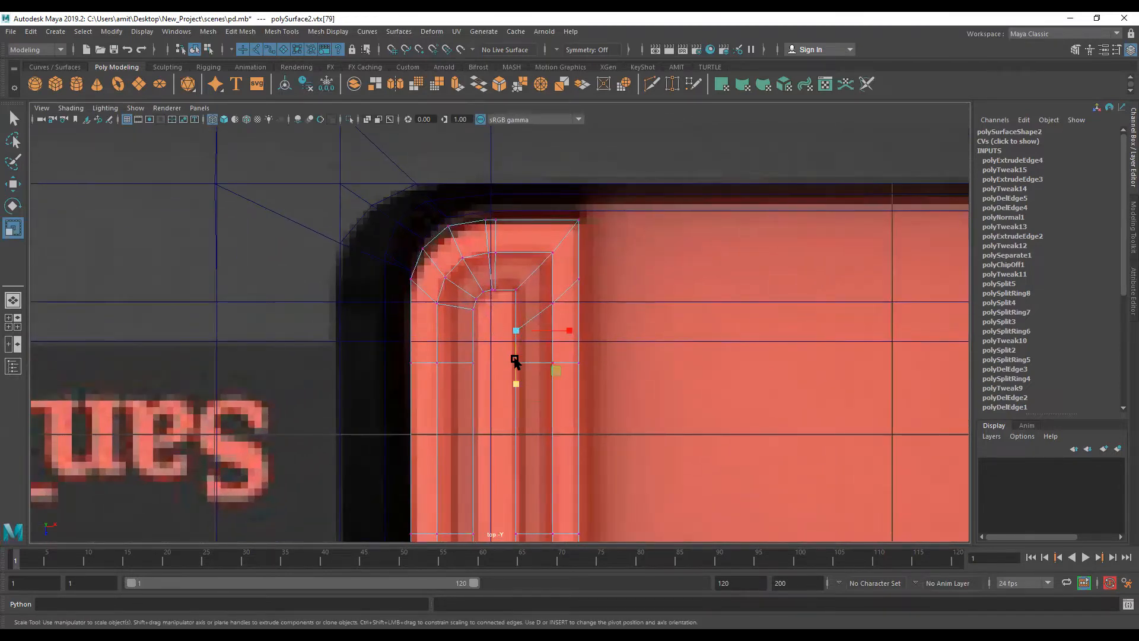
pyautogui.press('w')
pyautogui.moveTo(516, 358); pyautogui.dragTo(469, 311)
pyautogui.click(554, 308)
# Move the innermost loop's side vertex near the lower square corner along Z, closer to that corner
pyautogui.keyDown('alt'); pyautogui.moveTo(534, 365); pyautogui.dragTo(540, 250, button='middle'); pyautogui.keyUp('alt')
pyautogui.keyDown('alt'); pyautogui.moveTo(529, 288); pyautogui.dragTo(506, 127, button='middle'); pyautogui.keyUp('alt')
pyautogui.scroll(1, 445, 270)
pyautogui.scroll(1, 464, 290)
pyautogui.click(461, 286)
pyautogui.moveTo(453, 331); pyautogui.dragTo(451, 349)
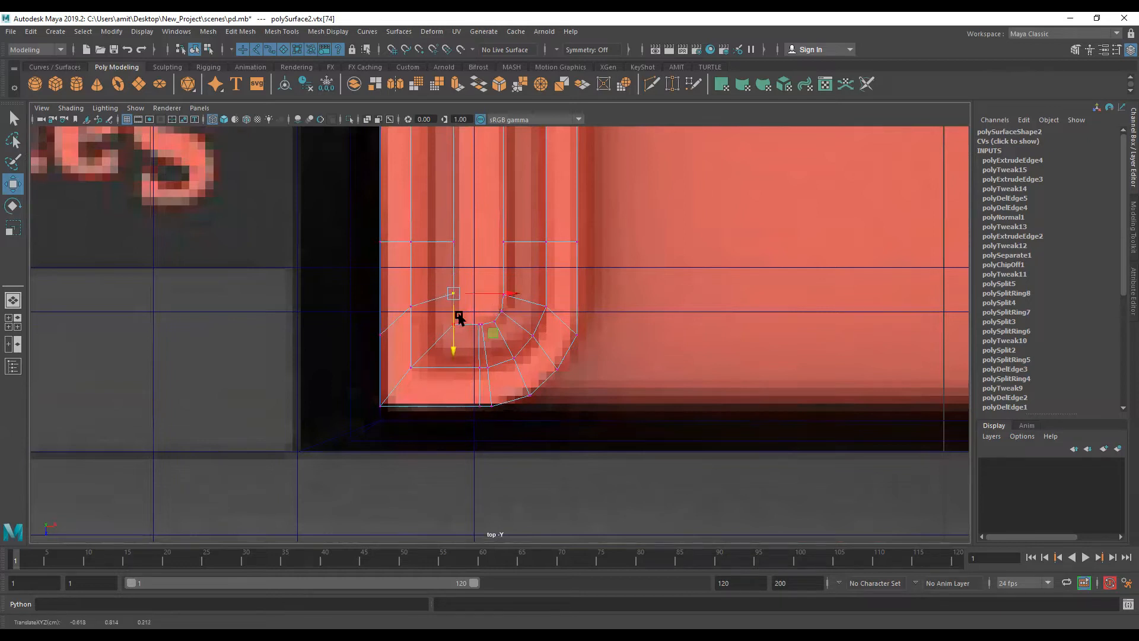
pyautogui.click(411, 310)
# Straighten the short cross edges at the strip's upper end by flattening them along X
pyautogui.scroll(-2, 471, 332)
pyautogui.scroll(2, 473, 364)
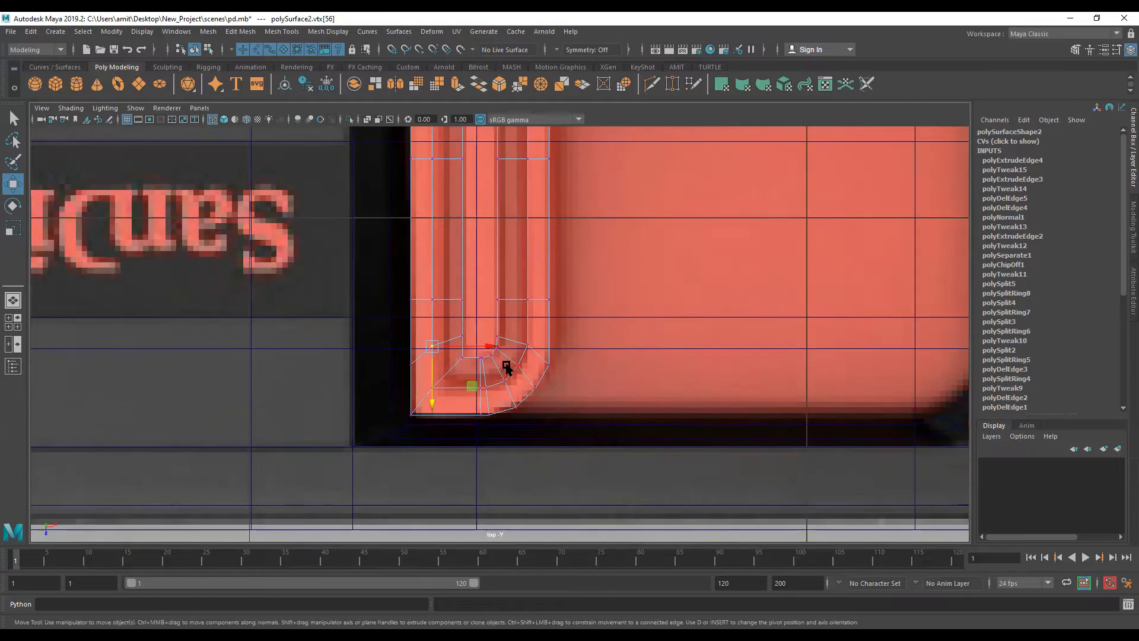
pyautogui.keyDown('alt'); pyautogui.moveTo(497, 307); pyautogui.dragTo(505, 402, button='middle'); pyautogui.keyUp('alt')
pyautogui.moveTo(482, 250)
pyautogui.keyDown('alt'); pyautogui.mouseDown(button='middle')
pyautogui.moveTo(472, 319)
pyautogui.moveTo(491, 312)
pyautogui.moveTo(489, 325)
pyautogui.mouseUp(button='middle'); pyautogui.keyUp('alt')
pyautogui.scroll(1, 482, 315)
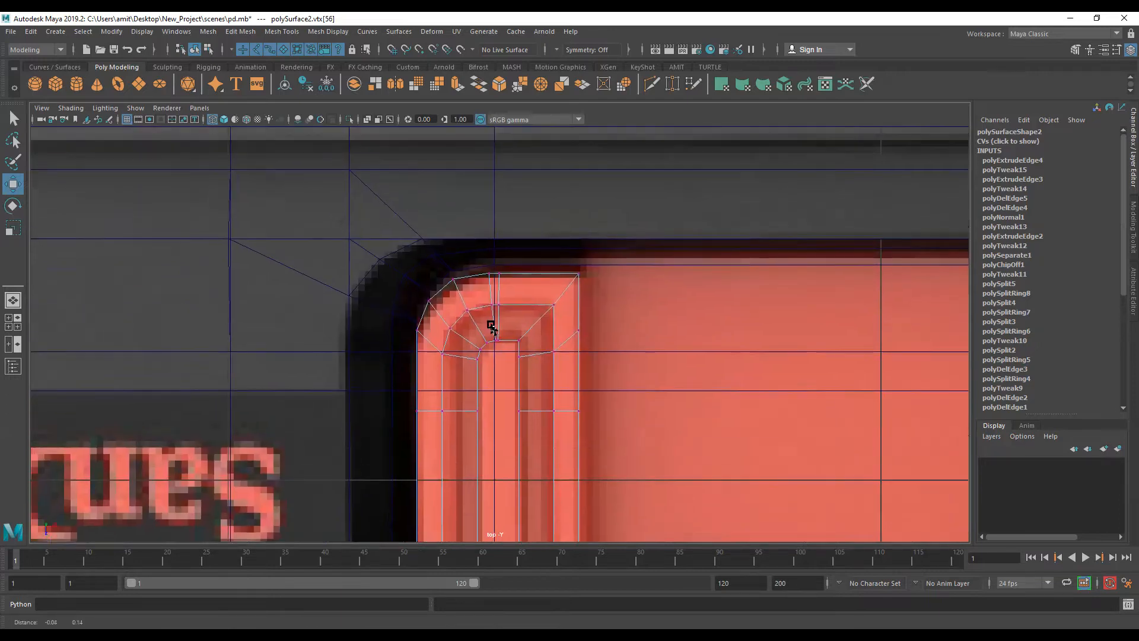
pyautogui.rightClick(488, 308)
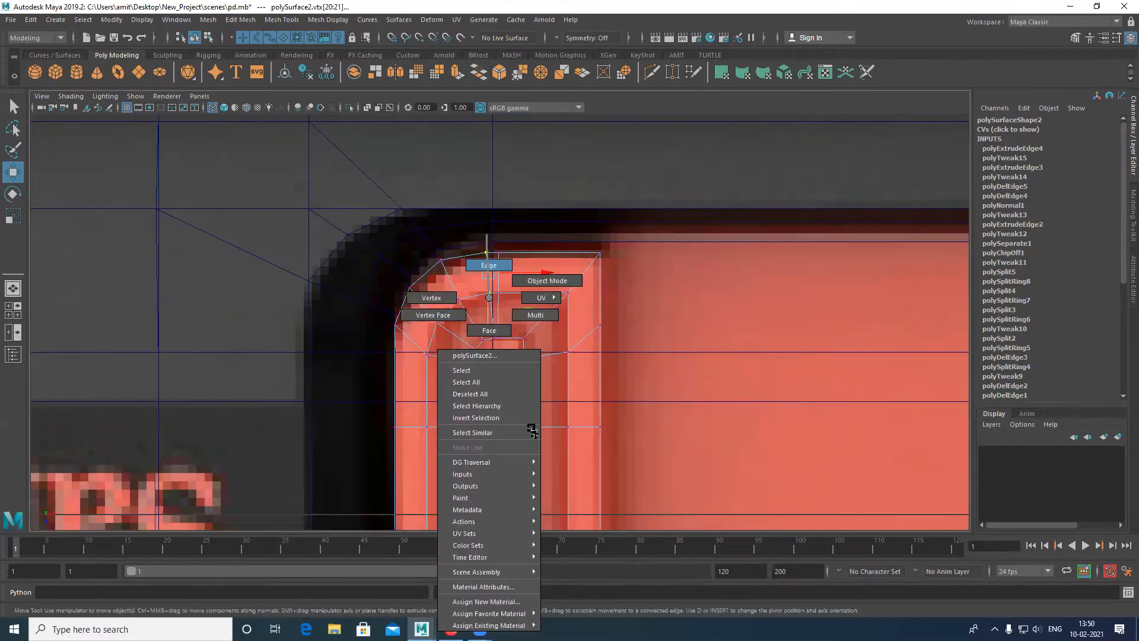
pyautogui.moveTo(505, 283); pyautogui.dragTo(489, 265, button='right')
pyautogui.press('r')
pyautogui.keyDown('alt'); pyautogui.moveTo(492, 384); pyautogui.dragTo(493, 372, button='middle'); pyautogui.keyUp('alt')
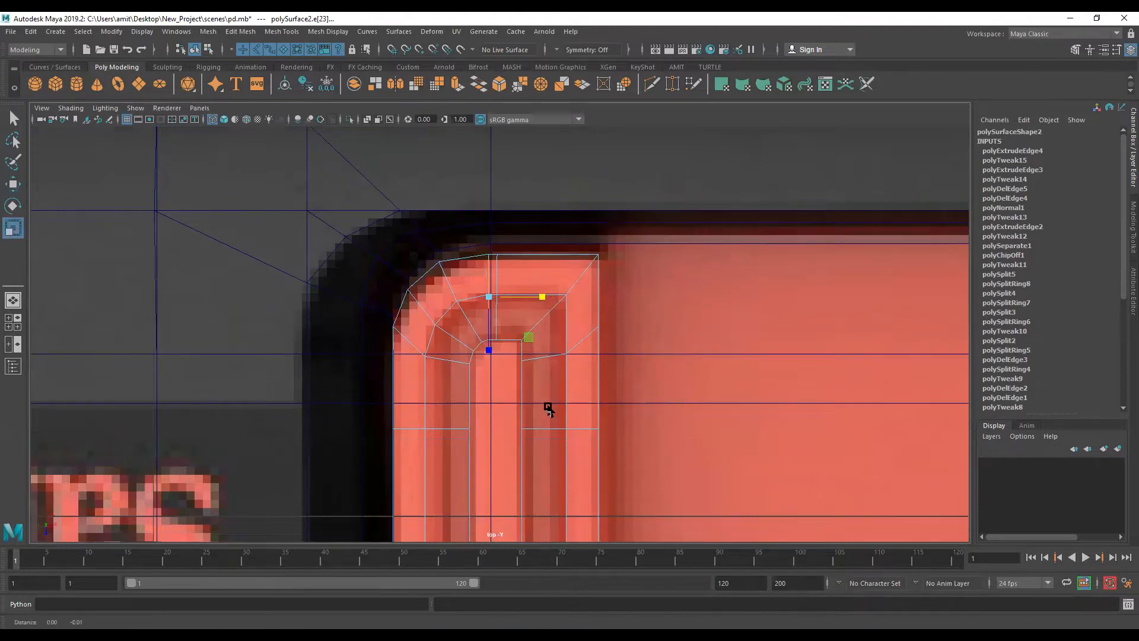
# Select and straighten the matching short cross edges at the strip's lower end
pyautogui.keyDown('alt'); pyautogui.moveTo(496, 507); pyautogui.dragTo(487, 393, button='middle'); pyautogui.keyUp('alt')
pyautogui.keyDown('alt'); pyautogui.moveTo(473, 455); pyautogui.dragTo(472, 406, button='middle'); pyautogui.keyUp('alt')
pyautogui.keyDown('alt'); pyautogui.moveTo(553, 531); pyautogui.dragTo(538, 374, button='middle'); pyautogui.keyUp('alt')
pyautogui.keyDown('alt'); pyautogui.moveTo(529, 445); pyautogui.dragTo(539, 400, button='middle'); pyautogui.keyUp('alt')
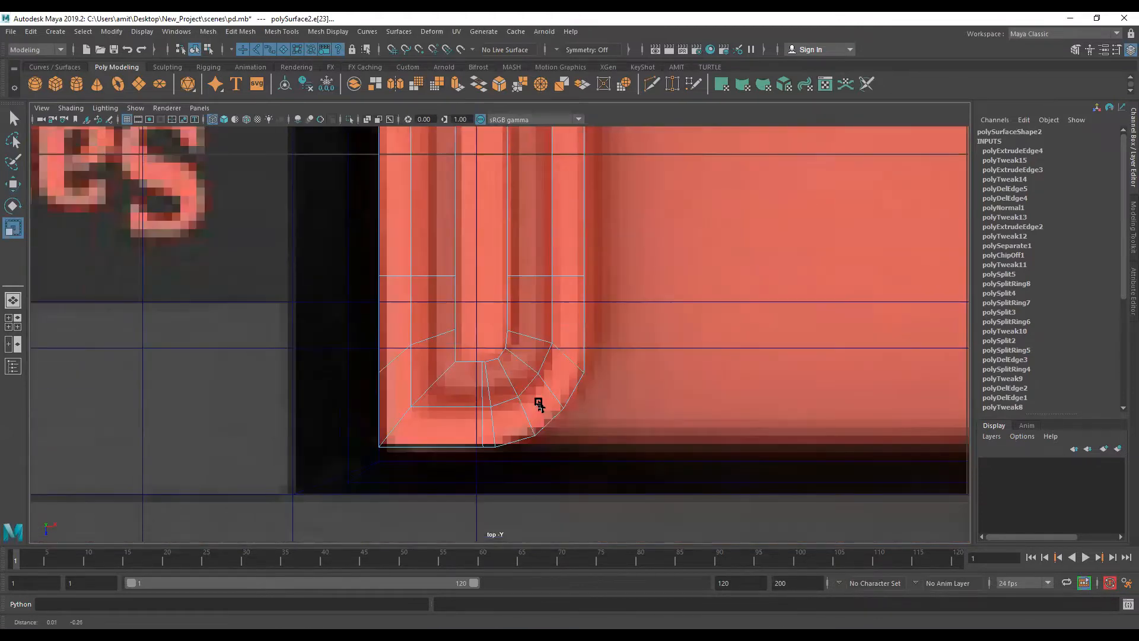
pyautogui.moveTo(537, 403); pyautogui.dragTo(516, 407)
pyautogui.press('w')
pyautogui.click(511, 401)
pyautogui.moveTo(480, 375); pyautogui.dragTo(480, 529, button='middle')
pyautogui.doubleClick(484, 389)
# Check the finished loops from above, return the strip to object mode and inspect it shaded in the perspective view
pyautogui.keyDown('alt'); pyautogui.moveTo(496, 292); pyautogui.dragTo(519, 425, button='middle'); pyautogui.keyUp('alt')
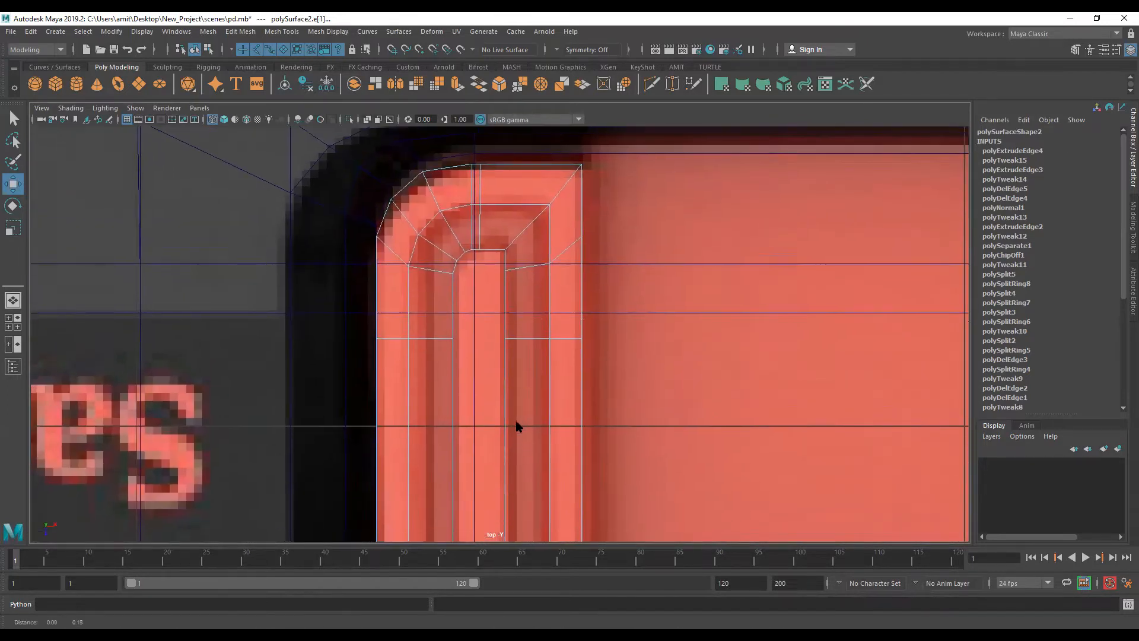
pyautogui.moveTo(540, 395); pyautogui.dragTo(546, 413, button='right')
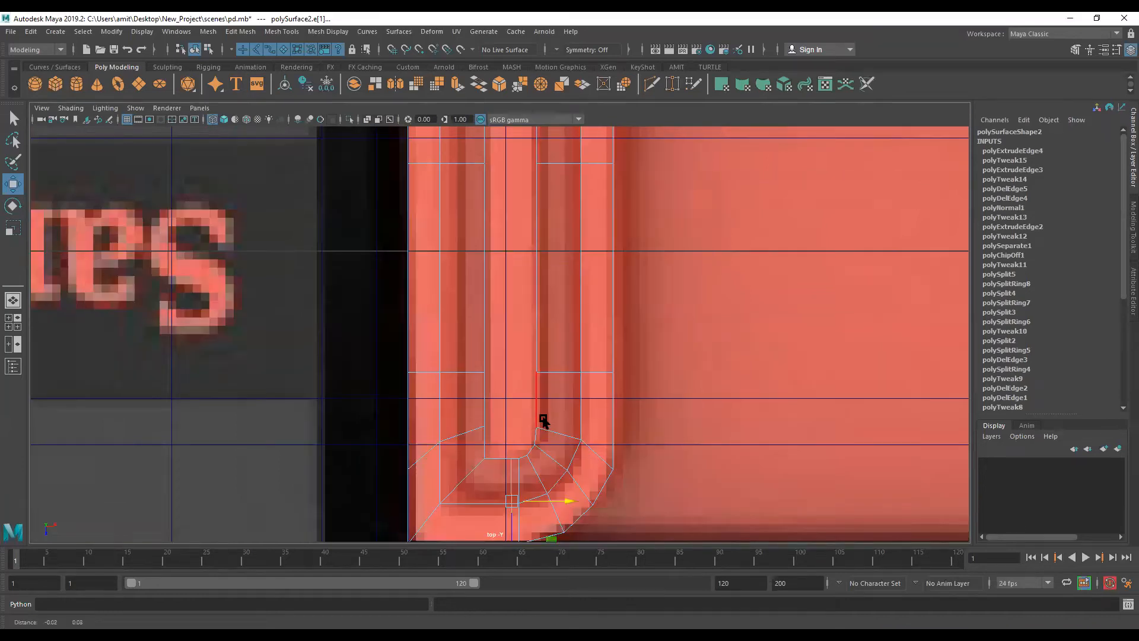
pyautogui.scroll(-5, 540, 418)
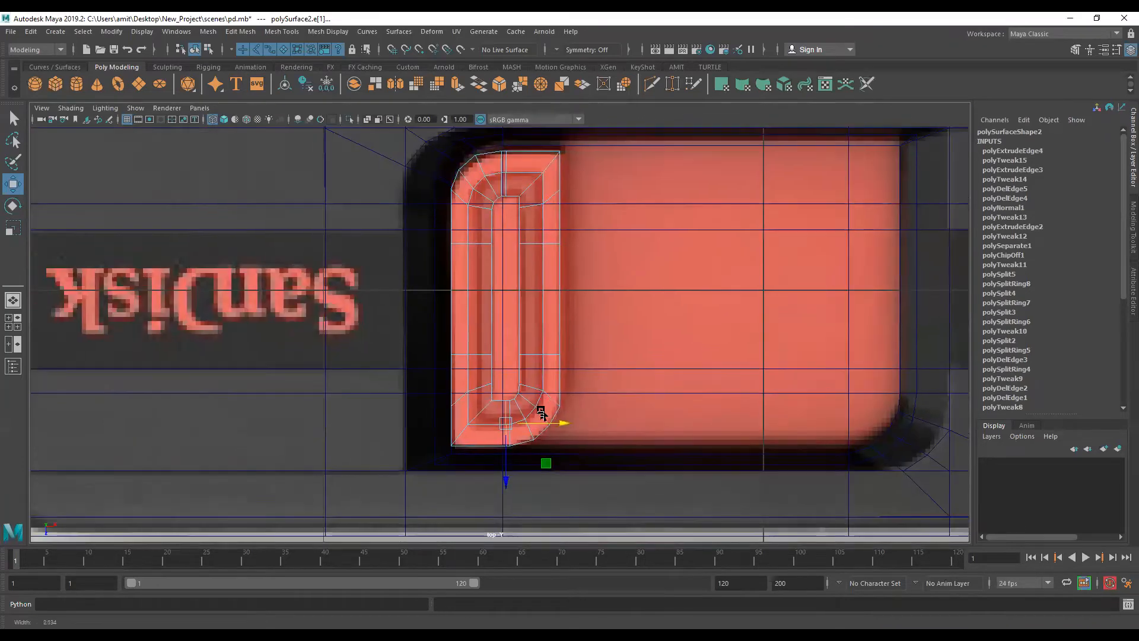
pyautogui.keyDown('alt'); pyautogui.moveTo(521, 236); pyautogui.dragTo(560, 381, button='right'); pyautogui.keyUp('alt')
pyautogui.keyDown('alt'); pyautogui.moveTo(560, 381); pyautogui.dragTo(559, 405, button='middle'); pyautogui.keyUp('alt')
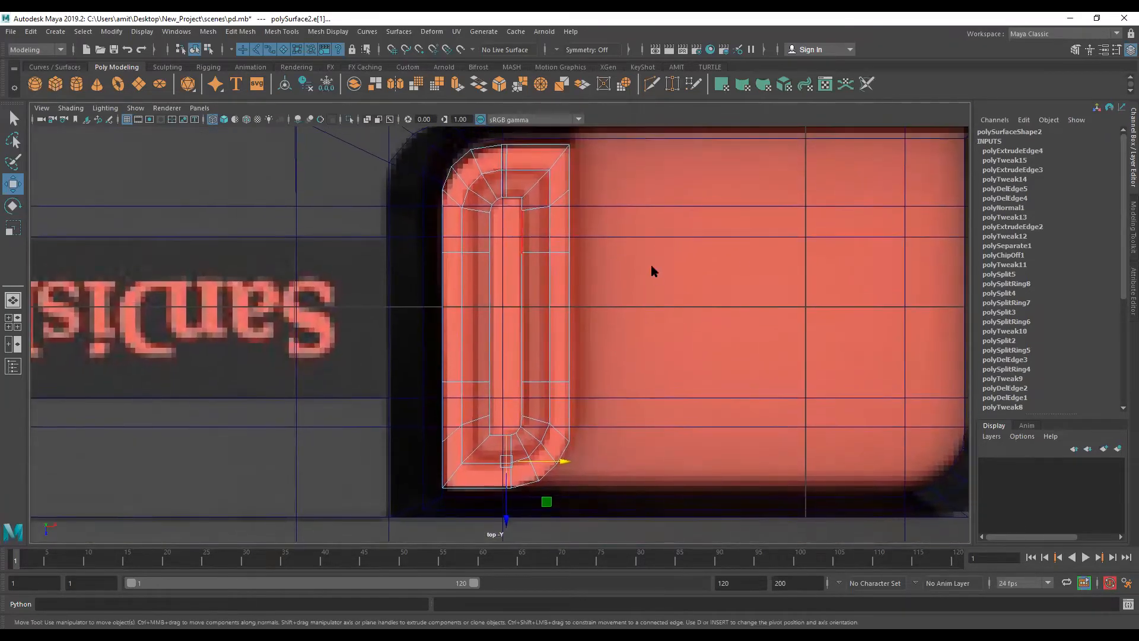
pyautogui.moveTo(551, 314); pyautogui.dragTo(627, 330, button='right')
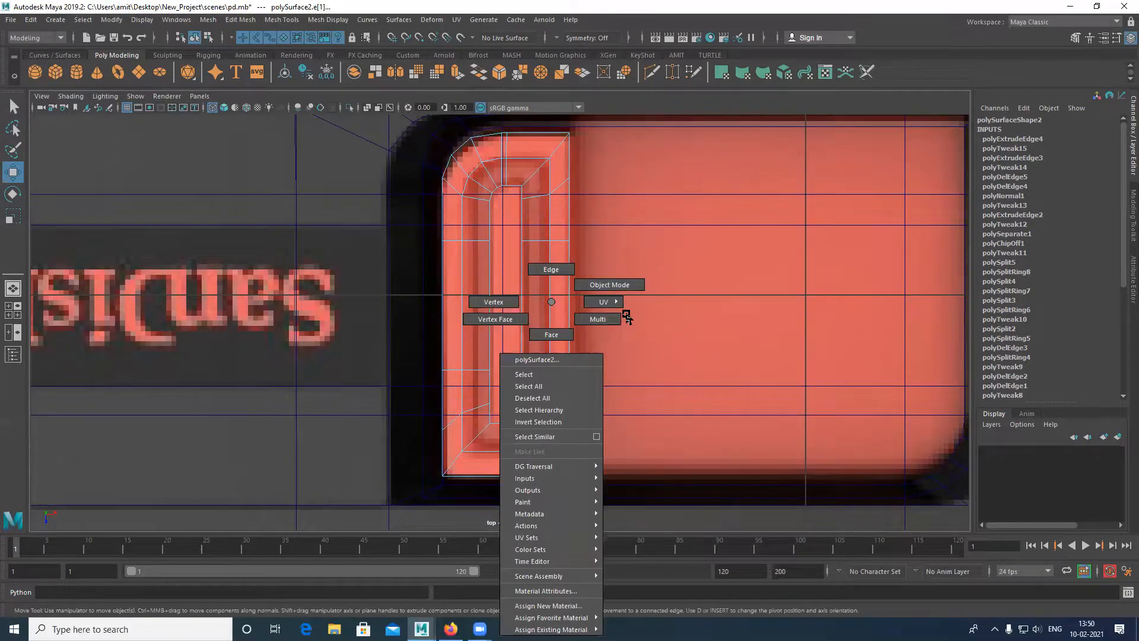
pyautogui.moveTo(627, 319); pyautogui.dragTo(610, 285, button='right')
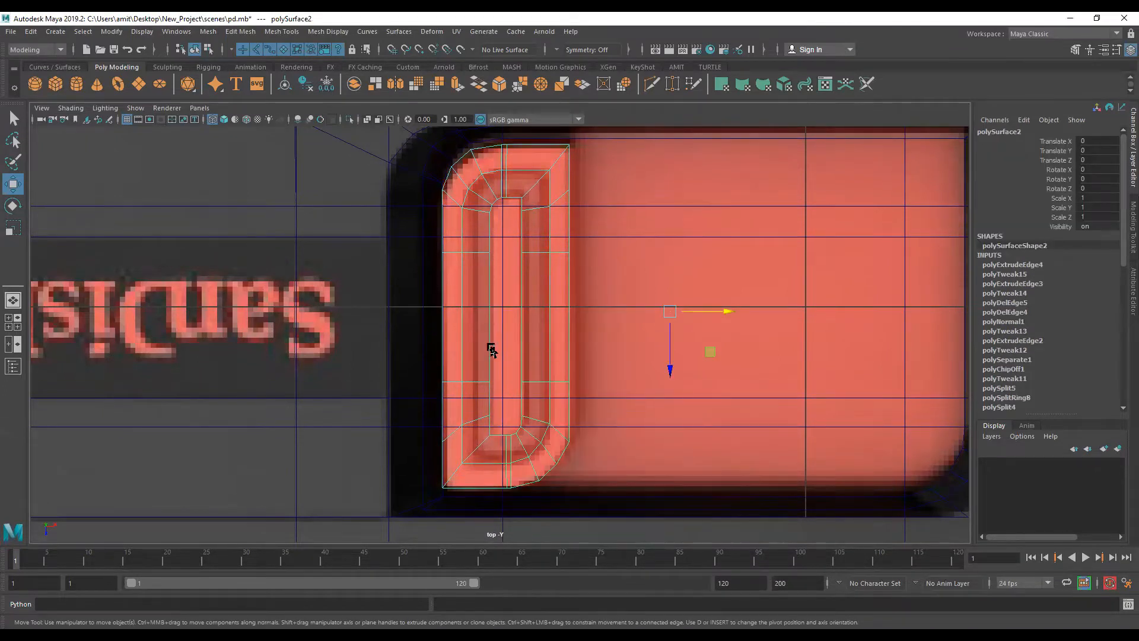
pyautogui.press('space')
pyautogui.press('space')
pyautogui.press('5')
pyautogui.moveTo(594, 334)
pyautogui.keyDown('alt'); pyautogui.mouseDown()
pyautogui.moveTo(536, 327)
pyautogui.moveTo(610, 349)
pyautogui.moveTo(514, 358)
pyautogui.moveTo(654, 254)
pyautogui.moveTo(526, 308)
pyautogui.moveTo(590, 419)
pyautogui.moveTo(516, 347)
pyautogui.moveTo(471, 257)
pyautogui.moveTo(547, 315)
pyautogui.moveTo(516, 326)
pyautogui.moveTo(483, 226)
pyautogui.moveTo(488, 160)
pyautogui.mouseUp(); pyautogui.keyUp('alt')
pyautogui.keyDown('alt'); pyautogui.moveTo(432, 315); pyautogui.dragTo(420, 320); pyautogui.keyUp('alt')
# Bridge the two long facing edges of the central slot with 1 division and return to object mode
pyautogui.moveTo(486, 223); pyautogui.dragTo(486, 192, button='right')
pyautogui.click(408, 330)
pyautogui.doubleClick(570, 270)
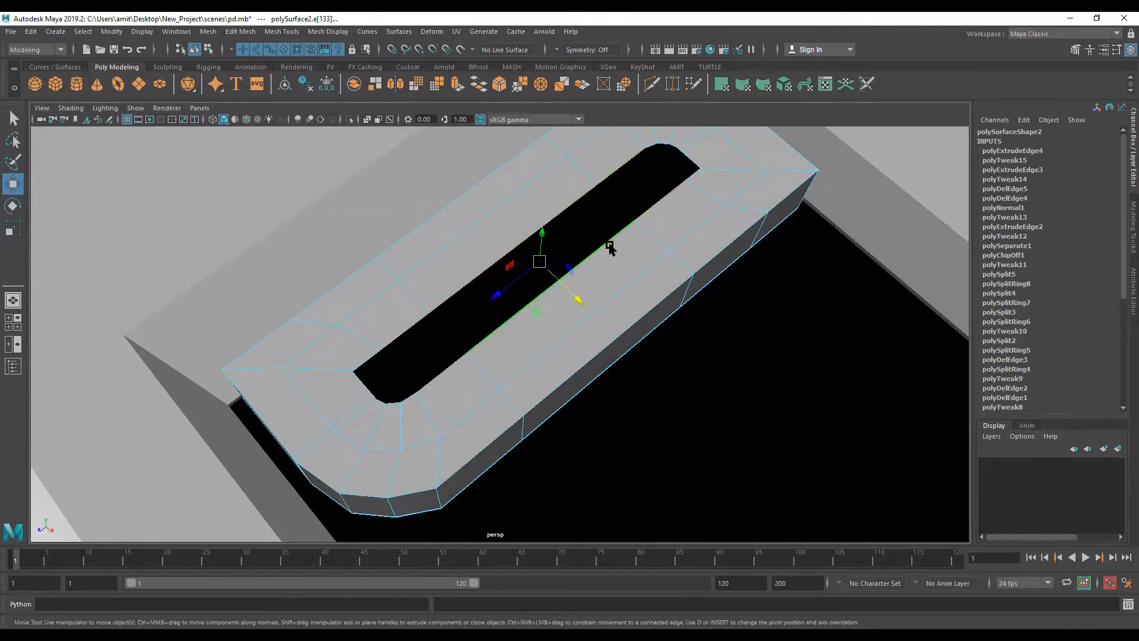
pyautogui.keyDown('shift'); pyautogui.moveTo(613, 245); pyautogui.dragTo(598, 377, button='right'); pyautogui.keyUp('shift')
pyautogui.keyDown('alt'); pyautogui.moveTo(531, 339); pyautogui.dragTo(439, 362); pyautogui.keyUp('alt')
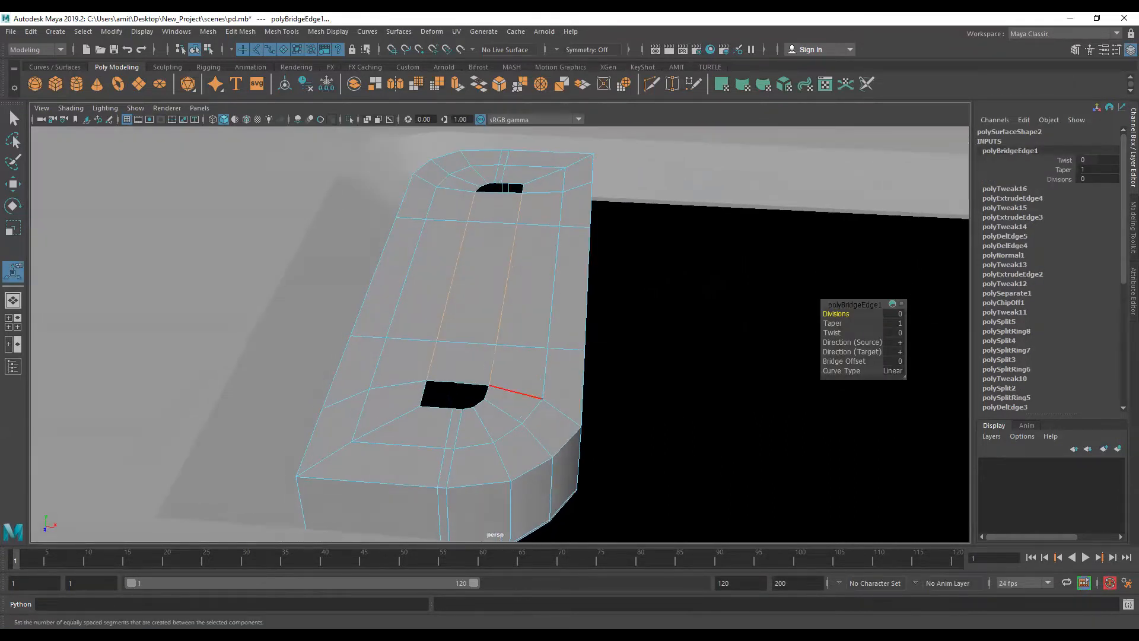
pyautogui.moveTo(834, 308); pyautogui.dragTo(827, 321)
pyautogui.moveTo(497, 302); pyautogui.dragTo(526, 289, button='right')
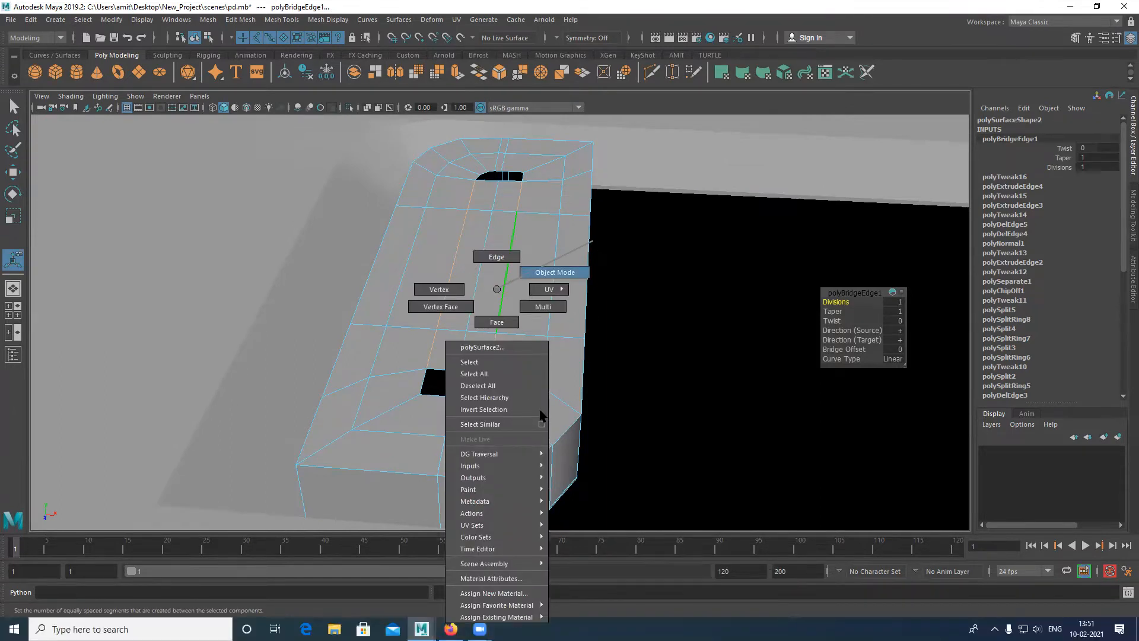
pyautogui.moveTo(541, 416); pyautogui.dragTo(541, 415, button='right')
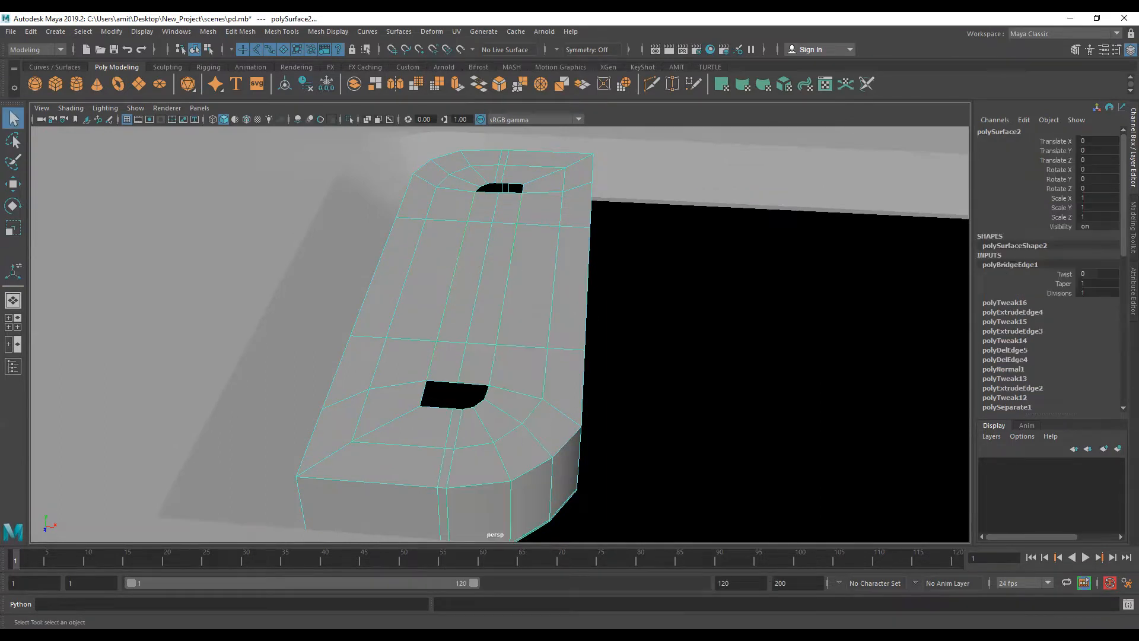
# Bridge the facing edges on the square-corner side of the opening at the slot's lower end
pyautogui.scroll(5, 605, 389)
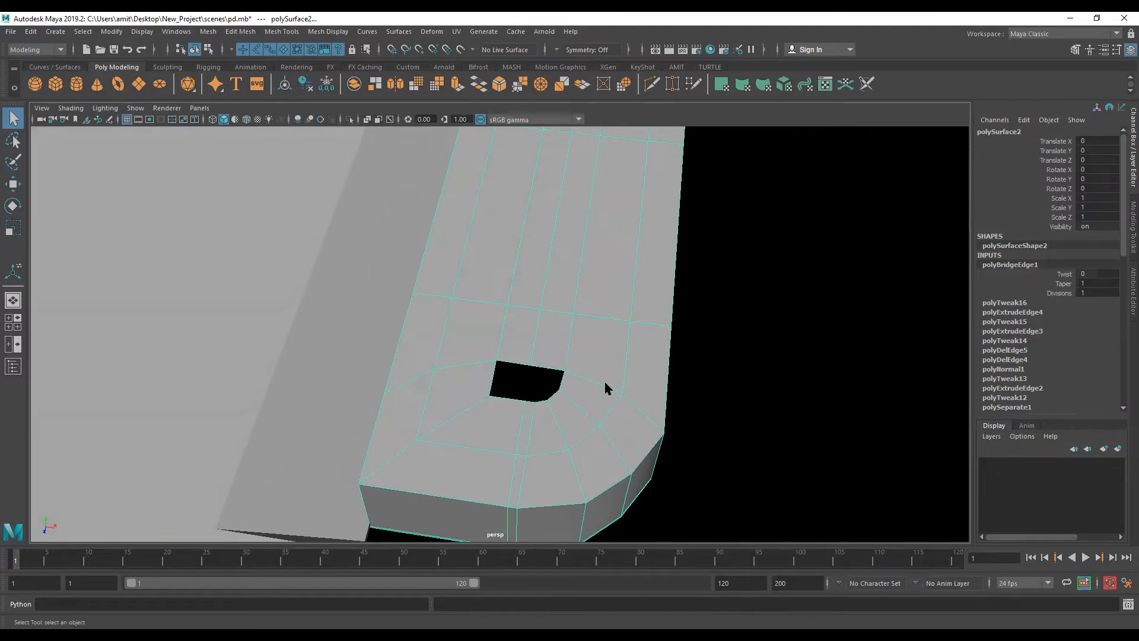
pyautogui.scroll(5, 506, 422)
pyautogui.keyDown('alt'); pyautogui.moveTo(537, 364); pyautogui.dragTo(514, 181, button='middle'); pyautogui.keyUp('alt')
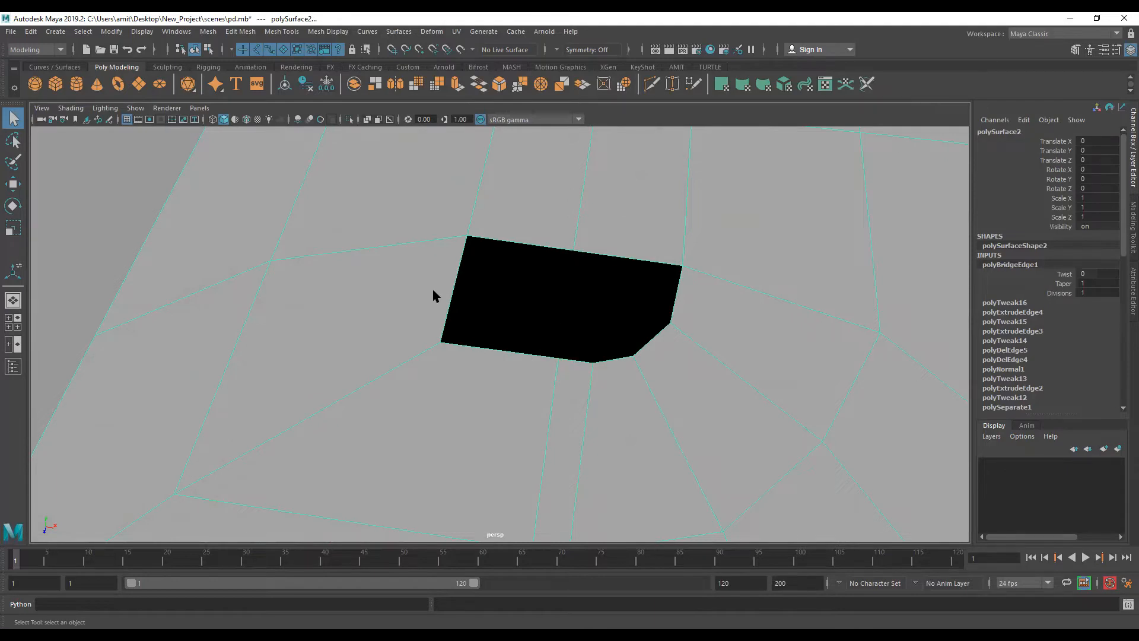
pyautogui.rightClick(518, 232)
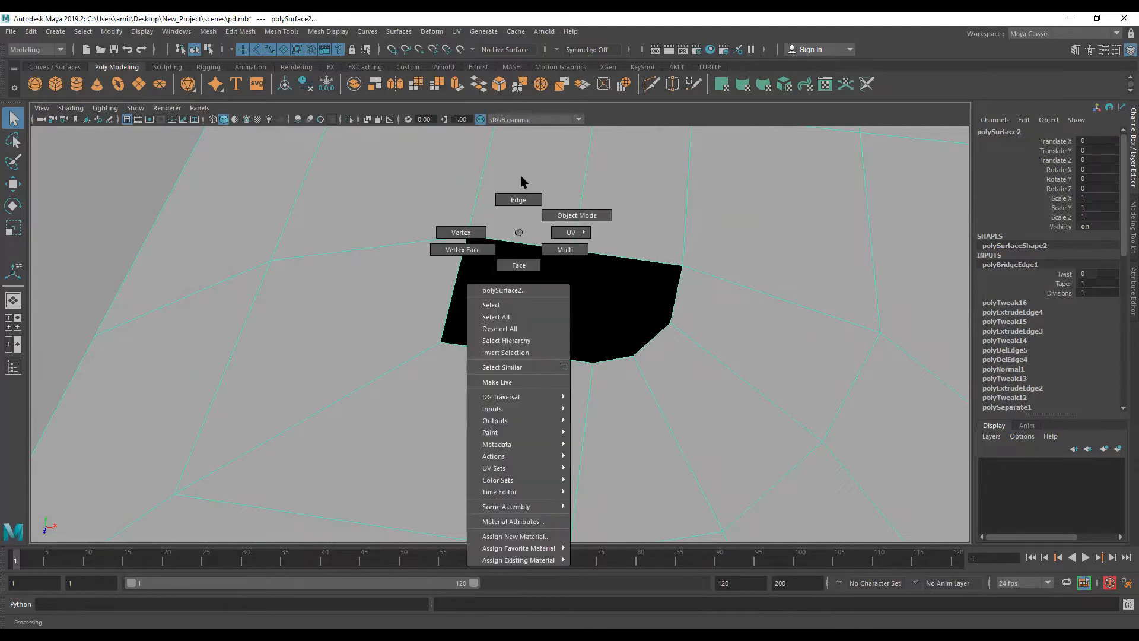
pyautogui.moveTo(521, 175); pyautogui.dragTo(522, 177, button='right')
pyautogui.click(500, 350)
pyautogui.keyDown('shift'); pyautogui.moveTo(496, 480); pyautogui.dragTo(497, 496, button='right'); pyautogui.keyUp('shift')
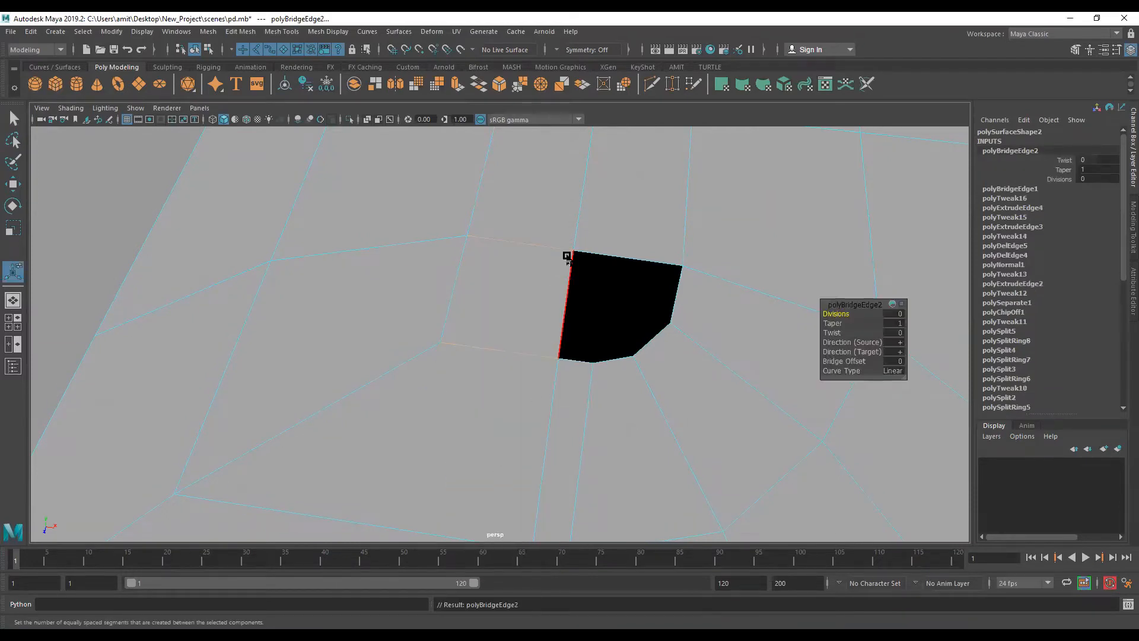
# Repeat the bridge on the facing edges on the square-corner side of the slot's upper opening
pyautogui.scroll(-5, 617, 257)
pyautogui.keyDown('alt'); pyautogui.moveTo(582, 237); pyautogui.dragTo(500, 368, button='middle'); pyautogui.keyUp('alt')
pyautogui.click(528, 277)
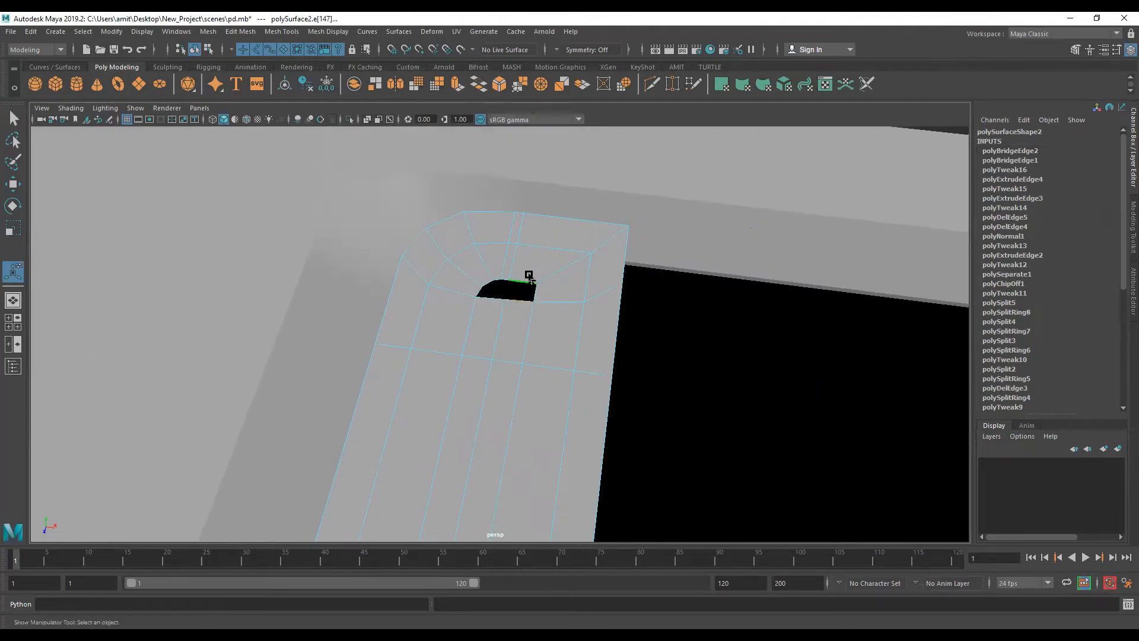
pyautogui.press('g')
# Examine the border edges of the remaining openings at both ends of the slot
pyautogui.keyDown('alt'); pyautogui.moveTo(502, 478); pyautogui.dragTo(523, 389, button='middle'); pyautogui.keyUp('alt')
pyautogui.keyDown('alt'); pyautogui.moveTo(501, 510); pyautogui.dragTo(509, 451, button='middle'); pyautogui.keyUp('alt')
pyautogui.scroll(5, 515, 391)
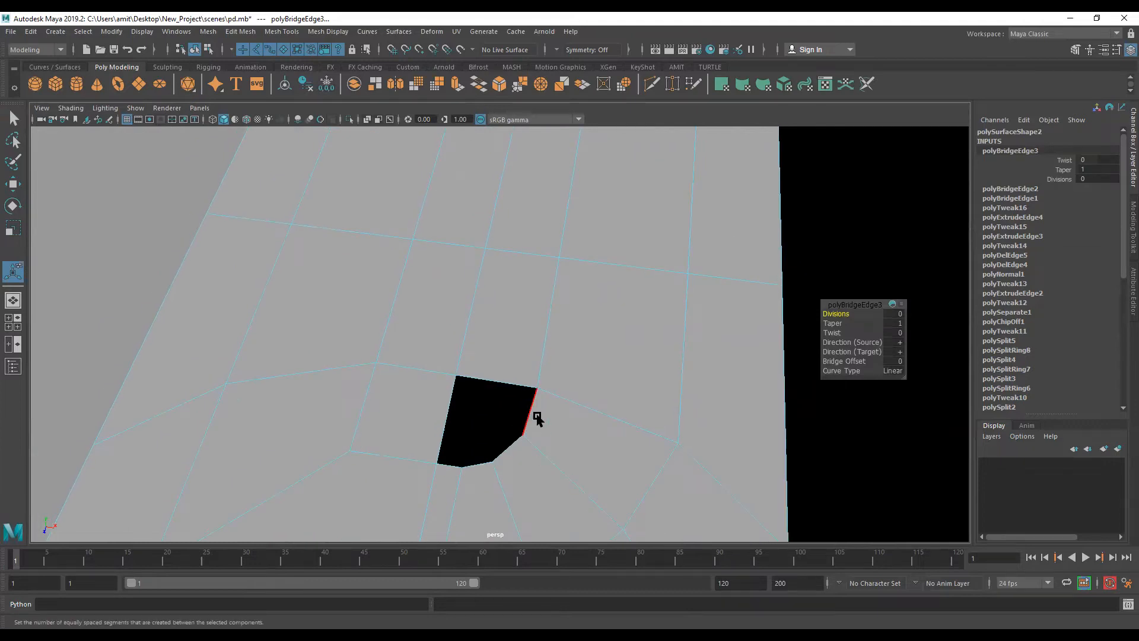
pyautogui.click(537, 417)
pyautogui.click(456, 467)
pyautogui.keyDown('shift'); pyautogui.click(445, 438); pyautogui.keyUp('shift')
pyautogui.keyDown('shift'); pyautogui.click(493, 383); pyautogui.keyUp('shift')
pyautogui.scroll(-3, 558, 274)
pyautogui.keyDown('alt'); pyautogui.moveTo(558, 273); pyautogui.dragTo(533, 307); pyautogui.keyUp('alt')
pyautogui.keyDown('alt'); pyautogui.moveTo(533, 307); pyautogui.dragTo(496, 438, button='right'); pyautogui.keyUp('alt')
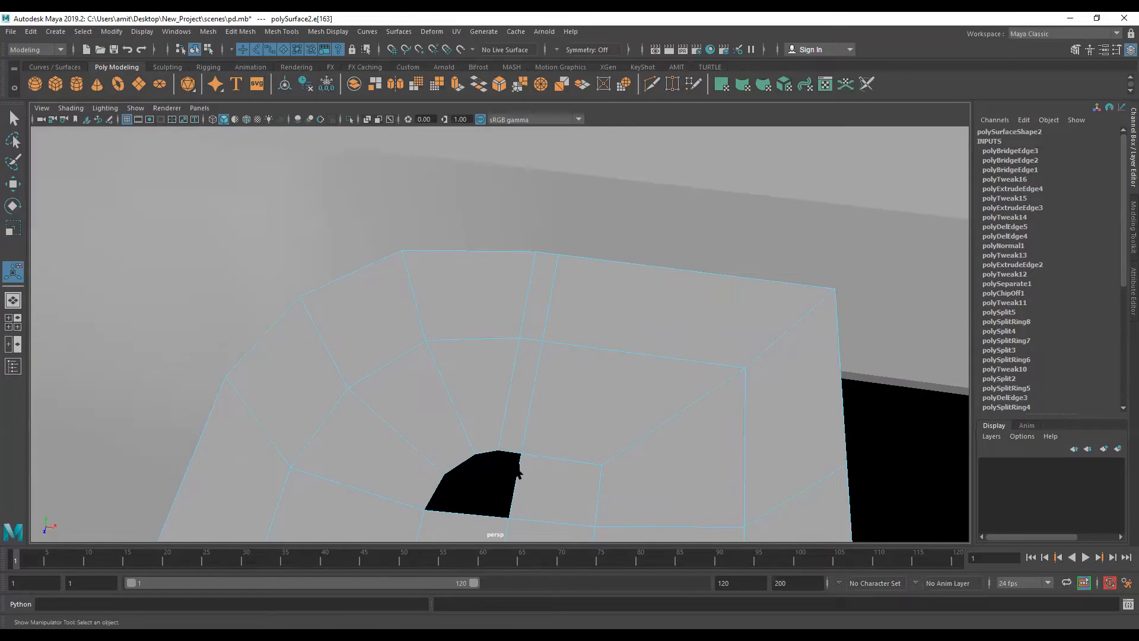
# Insert an edge loop along the slot with Multi-Cut, starting on the straight border edge of the lower opening
pyautogui.keyDown('alt'); pyautogui.moveTo(522, 419); pyautogui.dragTo(503, 362); pyautogui.keyUp('alt')
pyautogui.keyDown('alt'); pyautogui.moveTo(503, 362); pyautogui.dragTo(517, 401, button='right'); pyautogui.keyUp('alt')
pyautogui.keyDown('alt'); pyautogui.moveTo(517, 402); pyautogui.dragTo(468, 397); pyautogui.keyUp('alt')
pyautogui.keyDown('alt'); pyautogui.moveTo(469, 396); pyautogui.dragTo(458, 374, button='middle'); pyautogui.keyUp('alt')
pyautogui.keyDown('alt'); pyautogui.moveTo(466, 325); pyautogui.dragTo(460, 348, button='middle'); pyautogui.keyUp('alt')
pyautogui.keyDown('alt'); pyautogui.moveTo(460, 348); pyautogui.dragTo(449, 386, button='right'); pyautogui.keyUp('alt')
pyautogui.keyDown('alt'); pyautogui.moveTo(468, 326); pyautogui.dragTo(448, 389, button='right'); pyautogui.keyUp('alt')
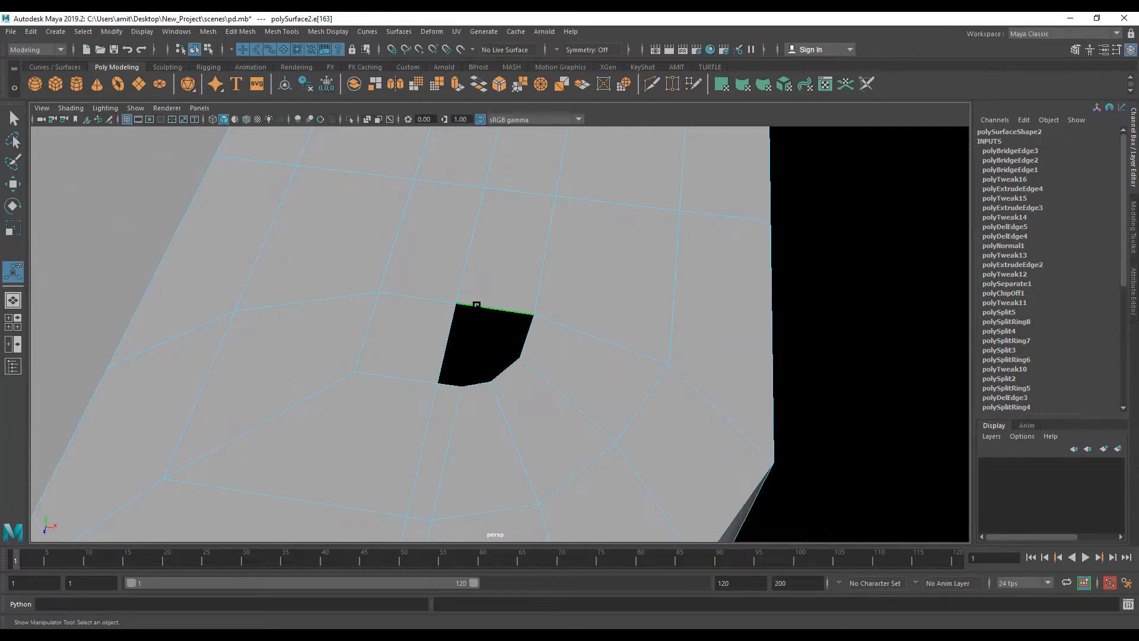
pyautogui.keyDown('shift'); pyautogui.moveTo(481, 293); pyautogui.dragTo(475, 303, button='right'); pyautogui.keyUp('shift')
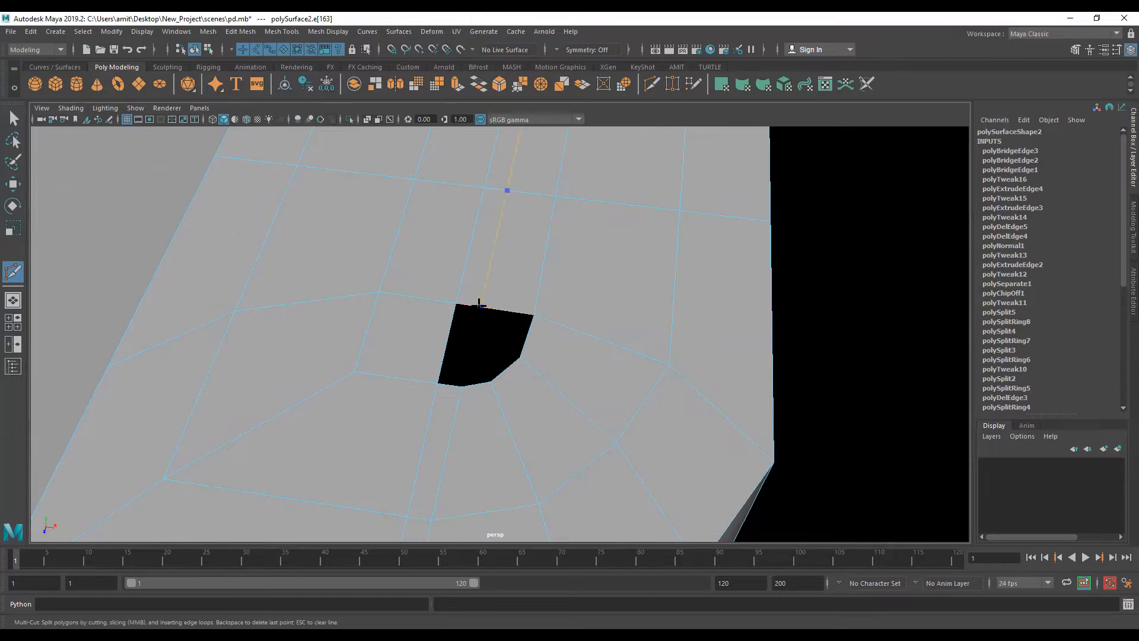
pyautogui.click(479, 304)
pyautogui.press('Return')
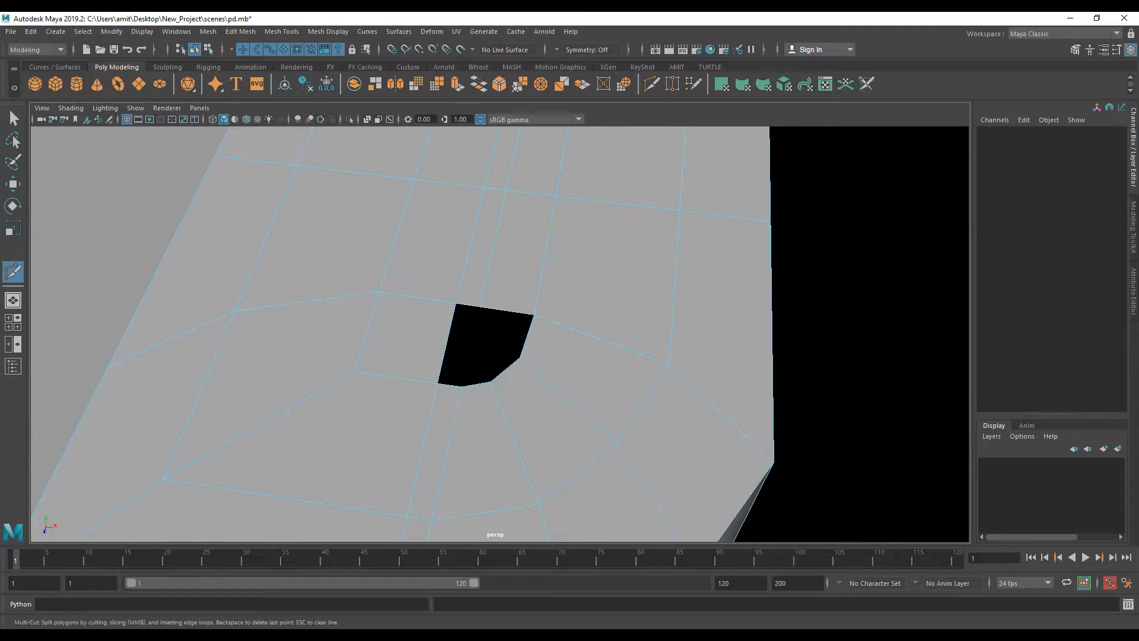
pyautogui.press('w')
# Bridge the two short facing edges of the lower opening beside the new edge loop
pyautogui.moveTo(471, 282); pyautogui.dragTo(471, 260, button='right')
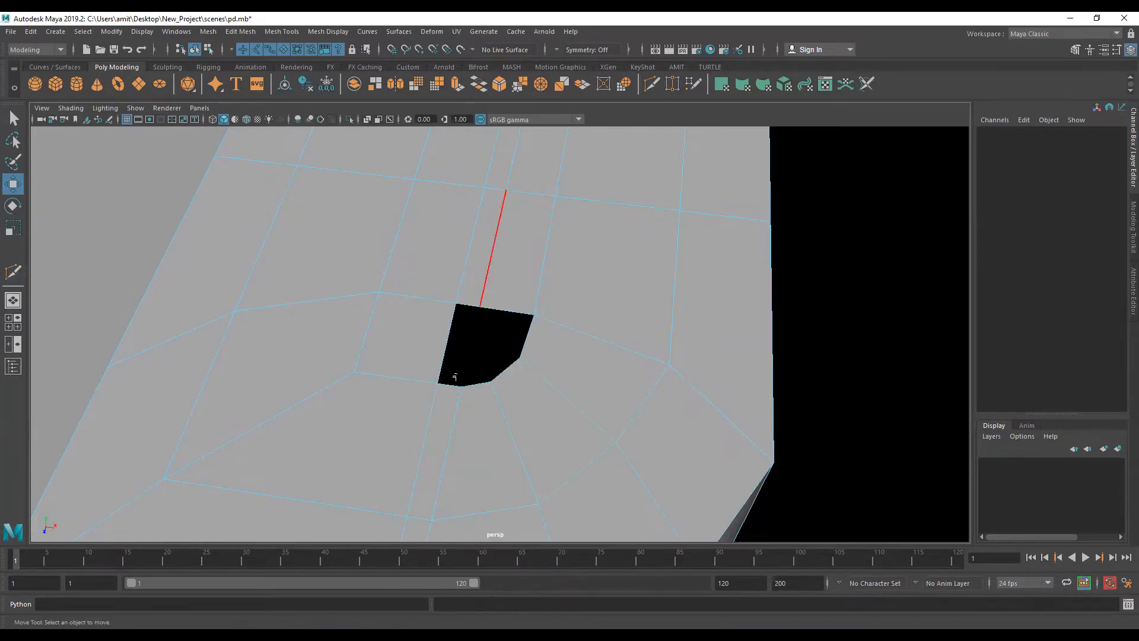
pyautogui.click(468, 305)
pyautogui.keyDown('shift'); pyautogui.click(449, 385); pyautogui.keyUp('shift')
pyautogui.keyDown('shift'); pyautogui.moveTo(450, 386); pyautogui.dragTo(428, 529, button='right'); pyautogui.keyUp('shift')
# Insert a lengthwise edge loop with Multi-Cut from the straight border edge of the slot's upper opening
pyautogui.keyDown('alt'); pyautogui.moveTo(534, 237); pyautogui.dragTo(525, 313, button='middle'); pyautogui.keyUp('alt')
pyautogui.keyDown('alt'); pyautogui.moveTo(473, 392); pyautogui.dragTo(482, 304); pyautogui.keyUp('alt')
pyautogui.keyDown('alt'); pyautogui.moveTo(482, 304); pyautogui.dragTo(481, 306, button='middle'); pyautogui.keyUp('alt')
pyautogui.keyDown('shift'); pyautogui.moveTo(478, 313); pyautogui.dragTo(415, 313, button='right'); pyautogui.keyUp('shift')
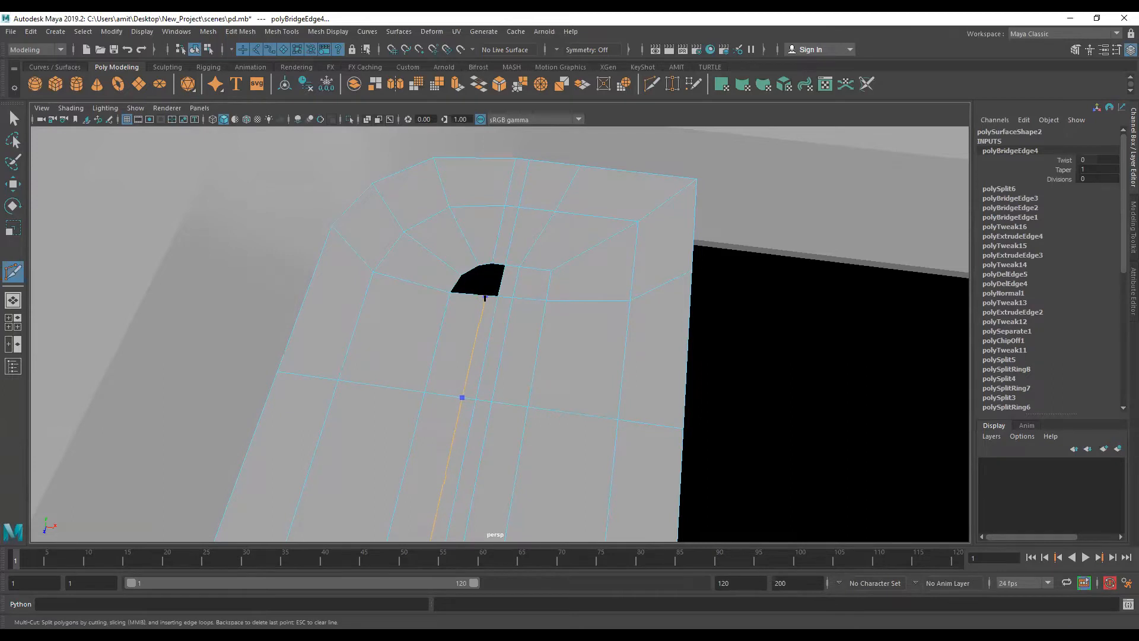
pyautogui.keyDown('ctrl'); pyautogui.click(485, 298); pyautogui.keyUp('ctrl')
pyautogui.press('w')
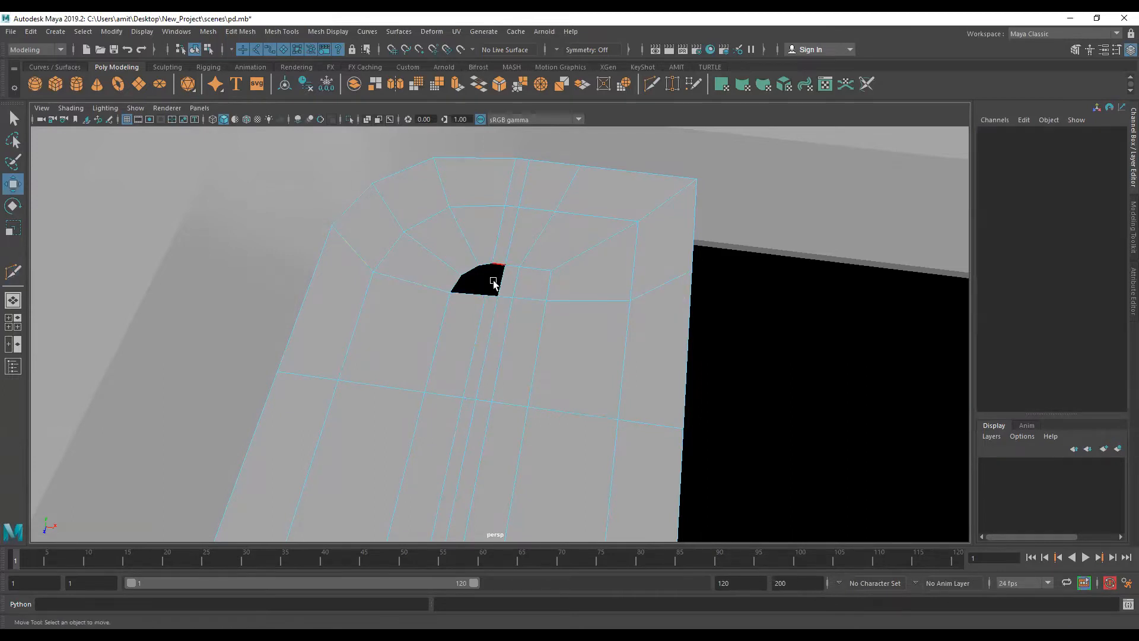
# Bridge the short facing edges of the upper opening beside its new edge loop
pyautogui.click(495, 268)
pyautogui.scroll(8, 496, 299)
pyautogui.scroll(-6, 499, 312)
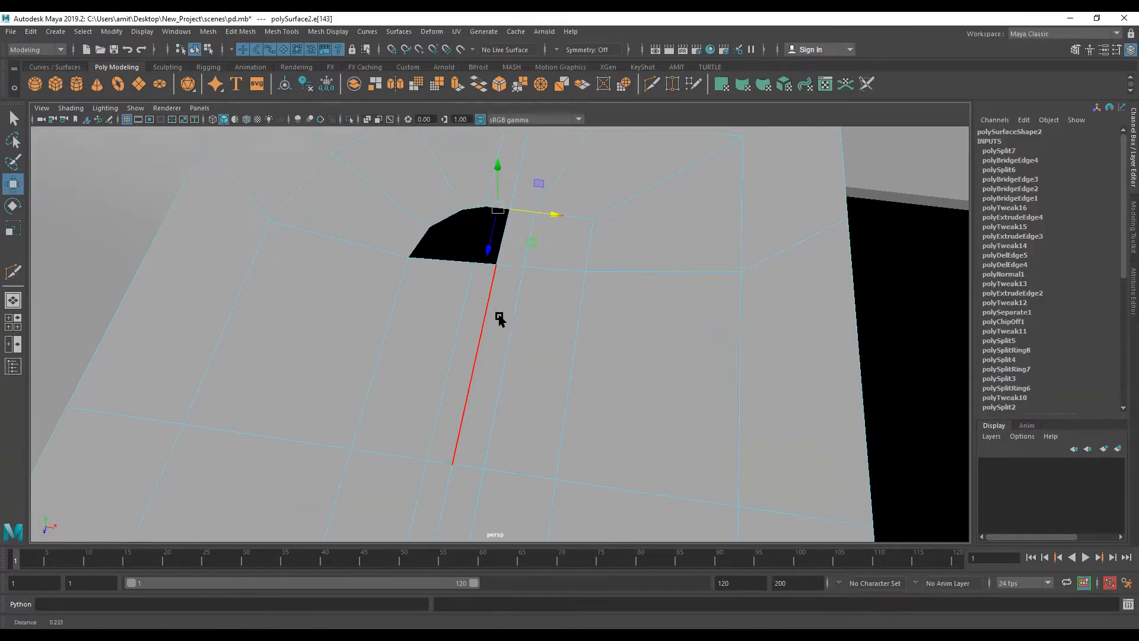
pyautogui.scroll(4, 499, 314)
pyautogui.scroll(1, 481, 242)
pyautogui.keyDown('shift'); pyautogui.click(479, 240); pyautogui.keyUp('shift')
pyautogui.keyDown('shift'); pyautogui.moveTo(479, 236); pyautogui.dragTo(452, 379, button='right'); pyautogui.keyUp('shift')
pyautogui.keyDown('shift'); pyautogui.moveTo(484, 261); pyautogui.dragTo(480, 270, button='right'); pyautogui.keyUp('shift')
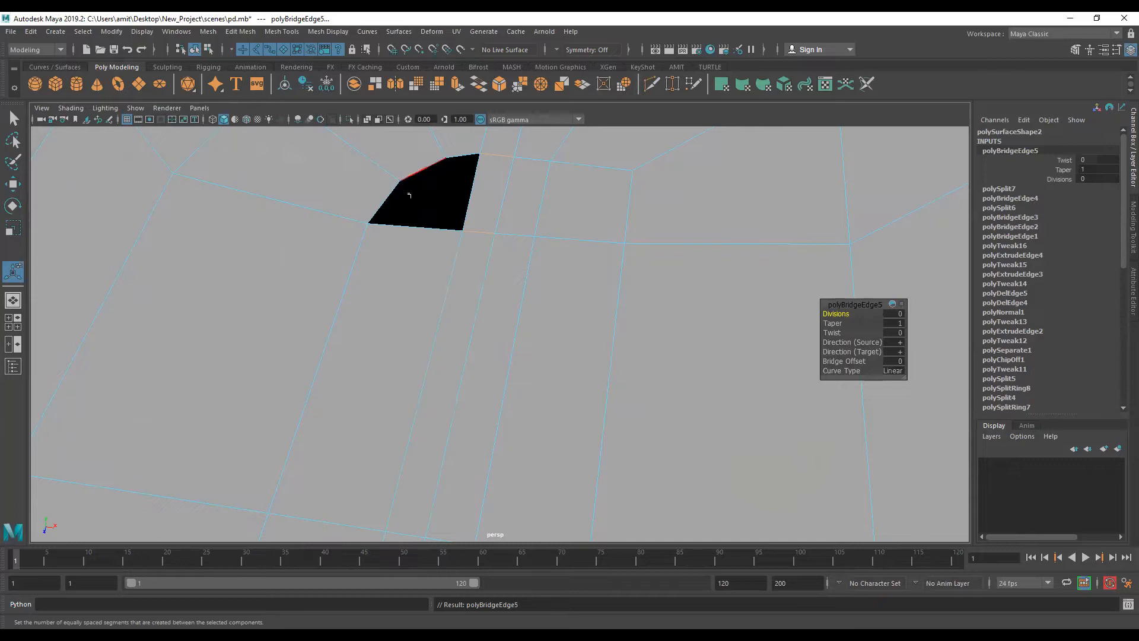
# Insert crosswise edge loops with Multi-Cut through the straight side edges of the upper and lower openings
pyautogui.click(413, 226)
pyautogui.keyDown('shift'); pyautogui.click(457, 157); pyautogui.keyUp('shift')
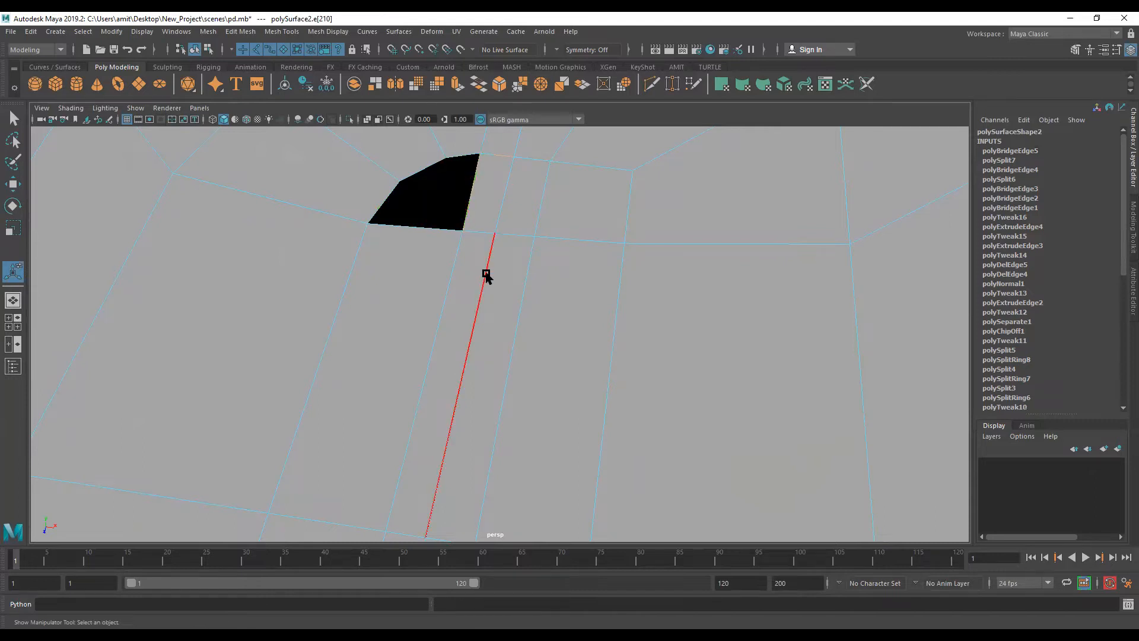
pyautogui.scroll(-5, 504, 294)
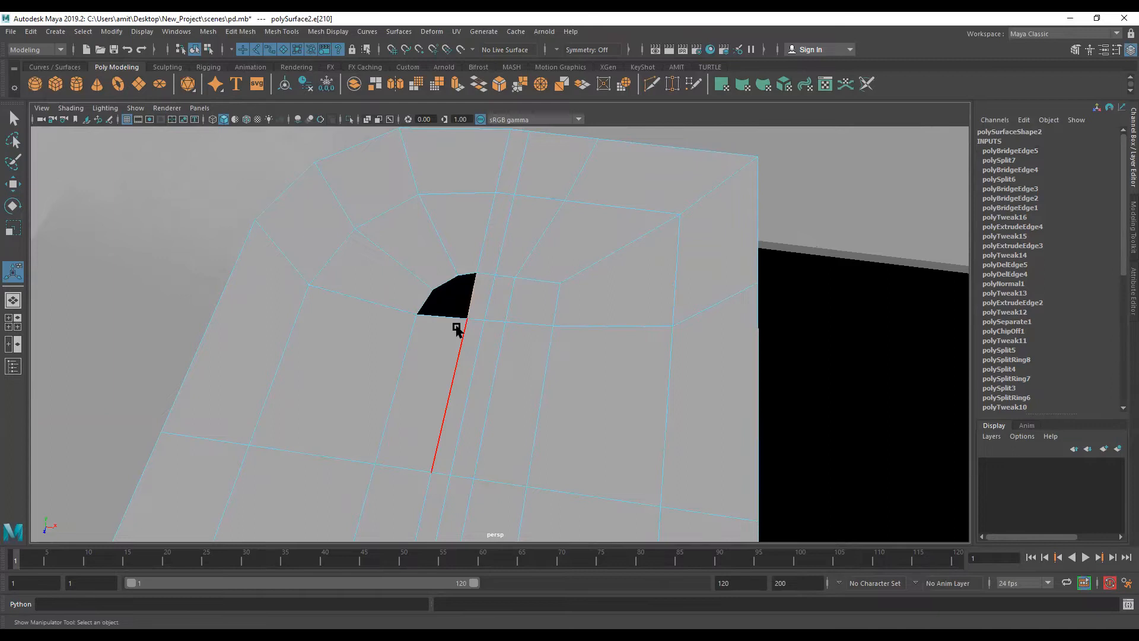
pyautogui.click(425, 299)
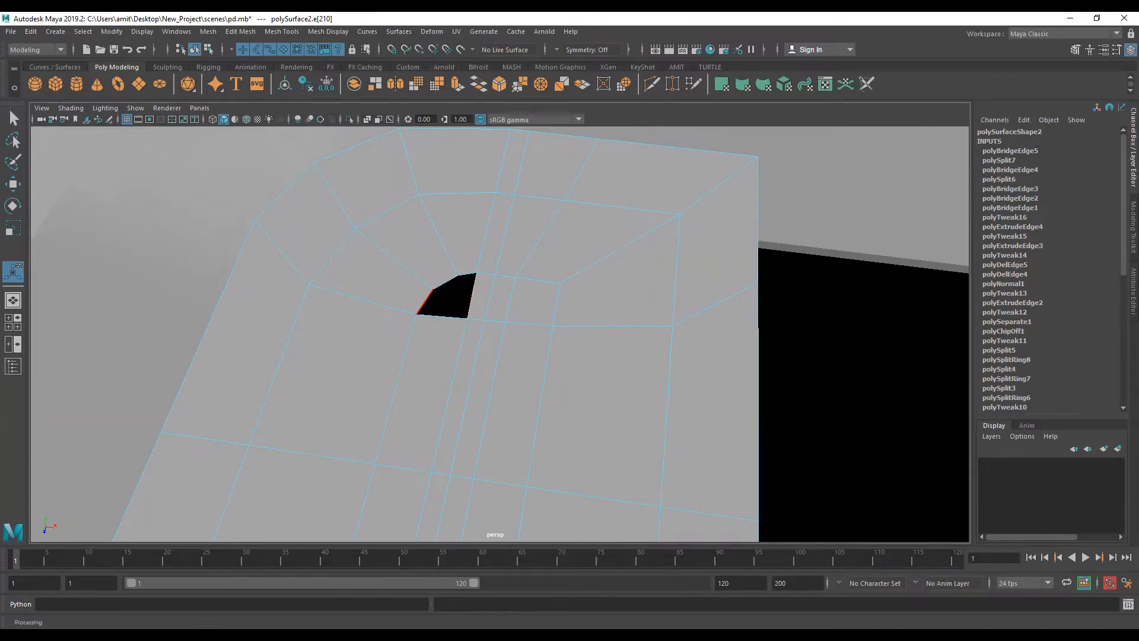
pyautogui.keyDown('shift'); pyautogui.moveTo(507, 292); pyautogui.dragTo(463, 293, button='right'); pyautogui.keyUp('shift')
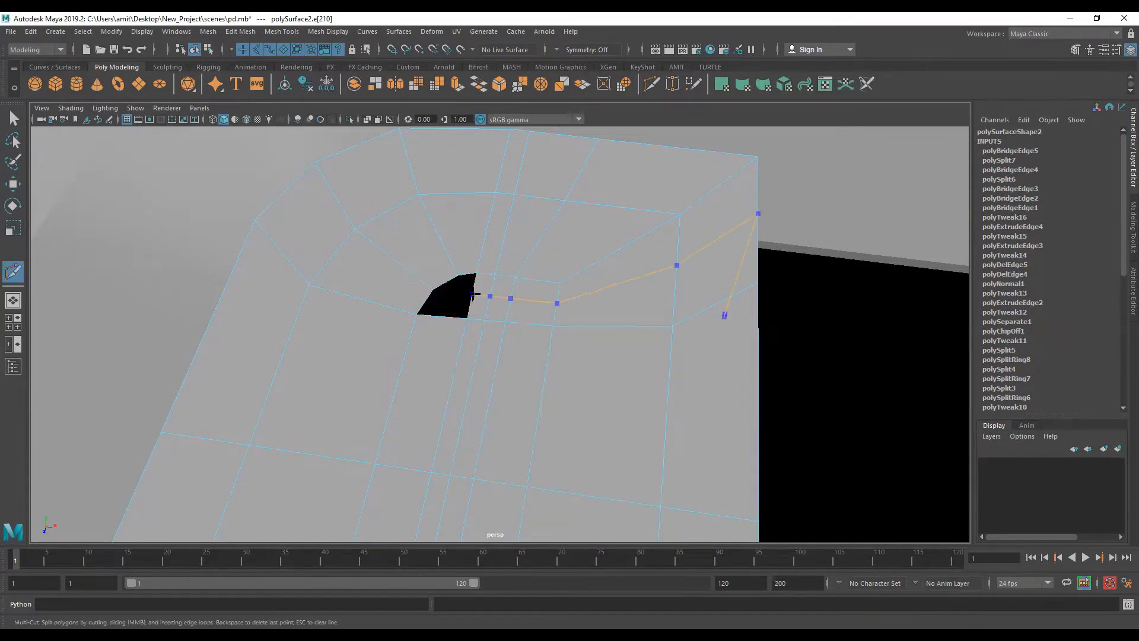
pyautogui.keyDown('ctrl'); pyautogui.click(474, 296); pyautogui.keyUp('ctrl')
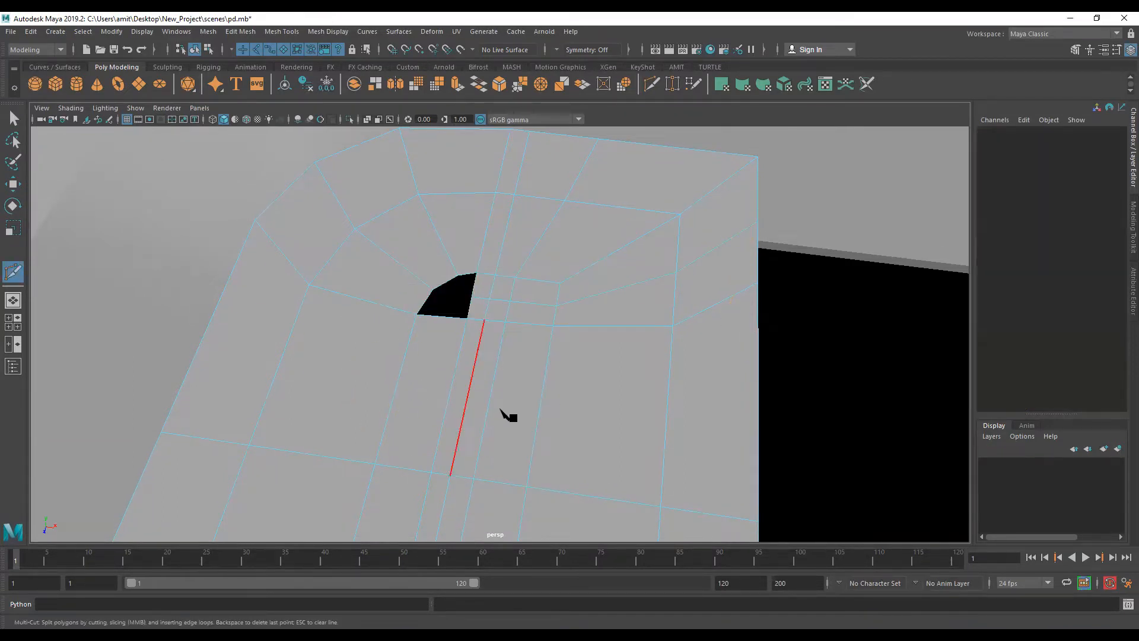
pyautogui.keyDown('alt'); pyautogui.moveTo(500, 409); pyautogui.dragTo(527, 391, button='middle'); pyautogui.keyUp('alt')
pyautogui.scroll(-4, 492, 352)
pyautogui.keyDown('alt'); pyautogui.moveTo(432, 451); pyautogui.dragTo(442, 373, button='middle'); pyautogui.keyUp('alt')
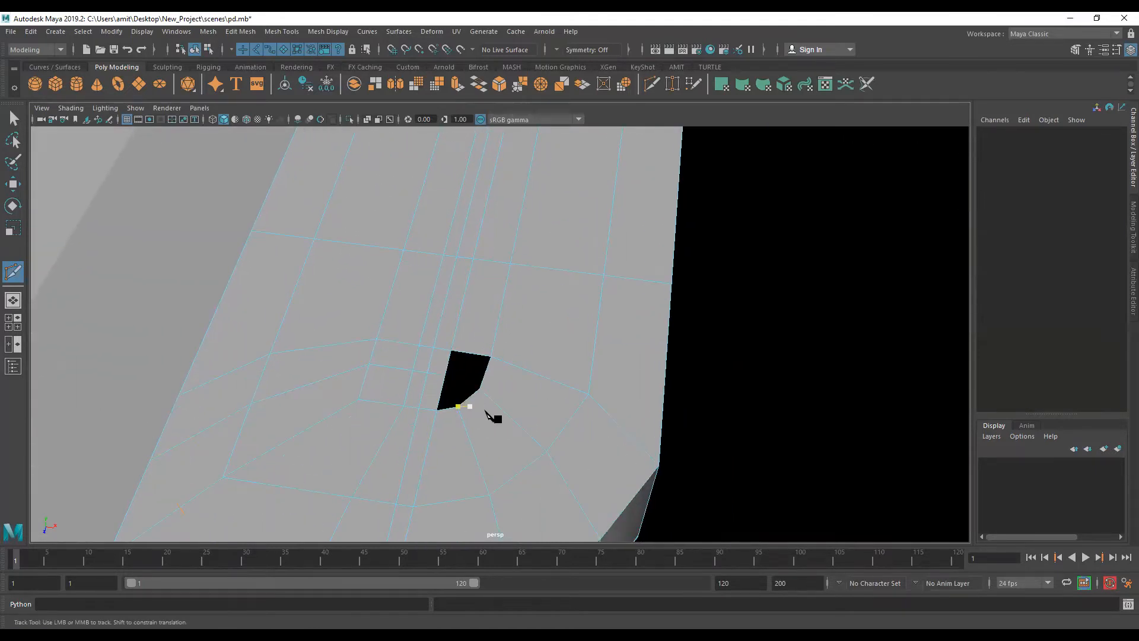
pyautogui.press('w')
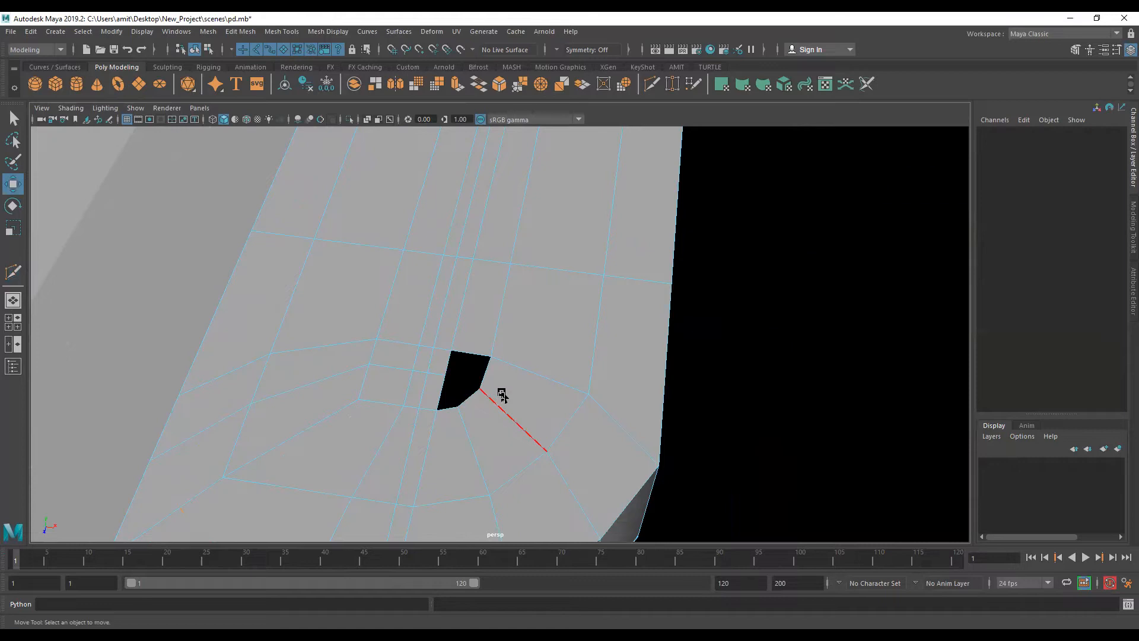
# Bridge the outer curved edge of the lower opening to its facing side edge, and fill the remaining hole
pyautogui.moveTo(500, 314); pyautogui.dragTo(488, 267, button='right')
pyautogui.click(486, 372)
pyautogui.keyDown('shift'); pyautogui.click(447, 362); pyautogui.keyUp('shift')
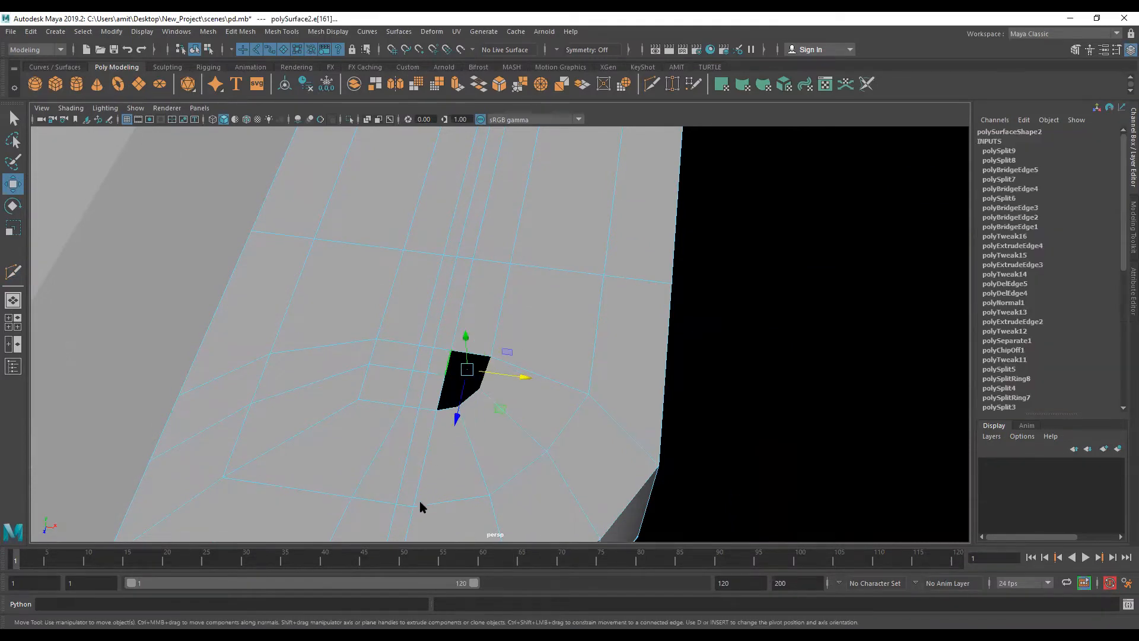
pyautogui.keyDown('shift'); pyautogui.moveTo(447, 362); pyautogui.dragTo(419, 493, button='right'); pyautogui.keyUp('shift')
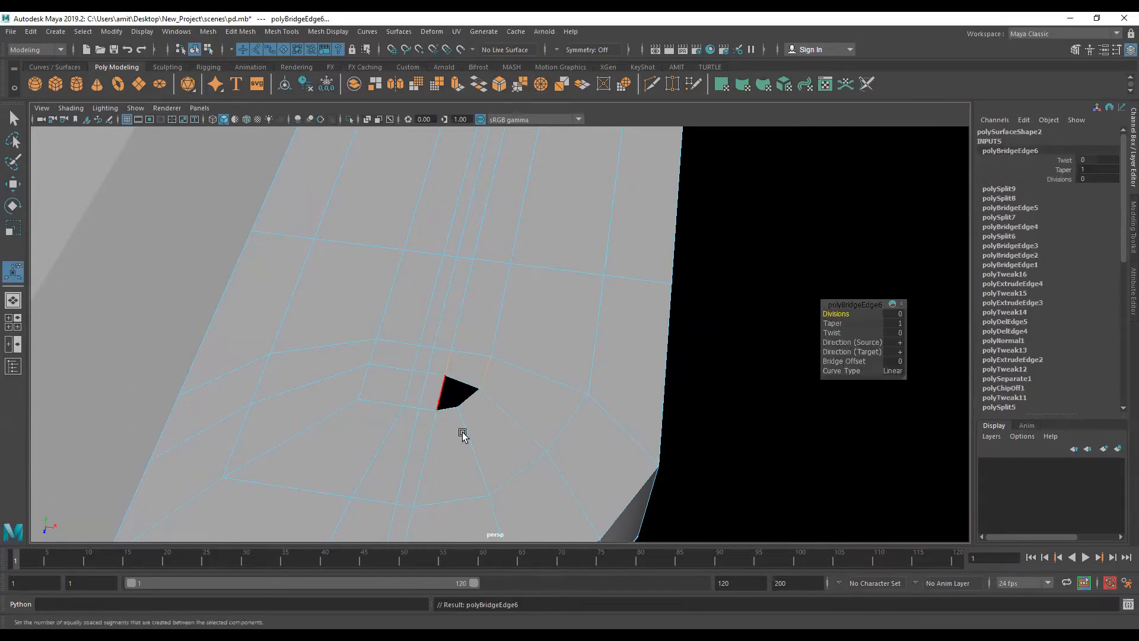
pyautogui.click(473, 386)
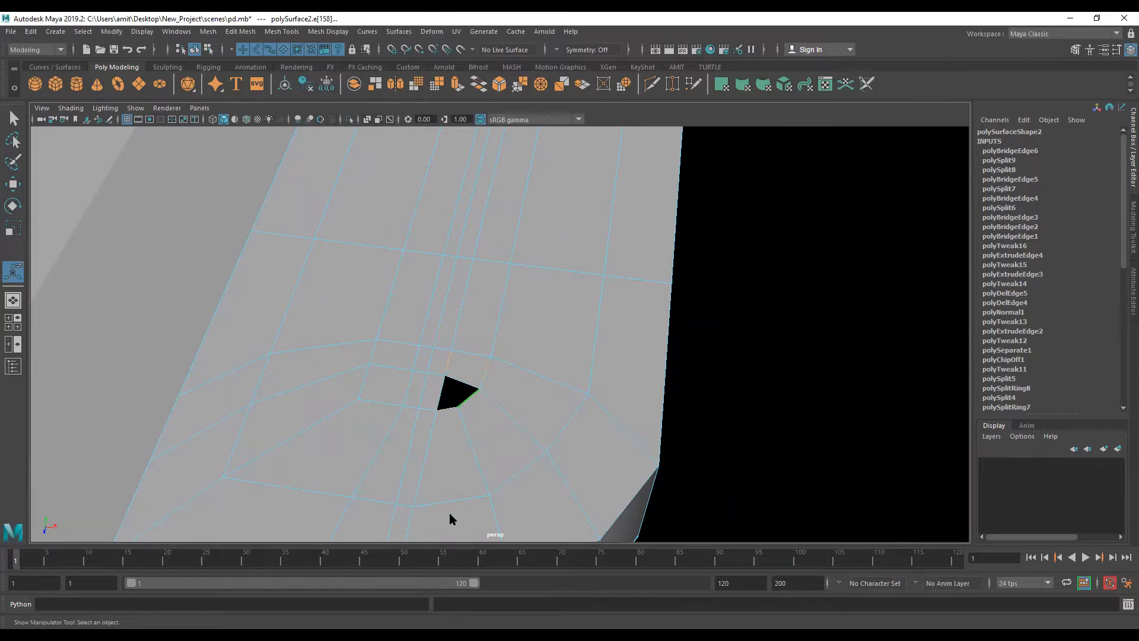
pyautogui.keyDown('shift'); pyautogui.moveTo(472, 393); pyautogui.dragTo(447, 537, button='right'); pyautogui.keyUp('shift')
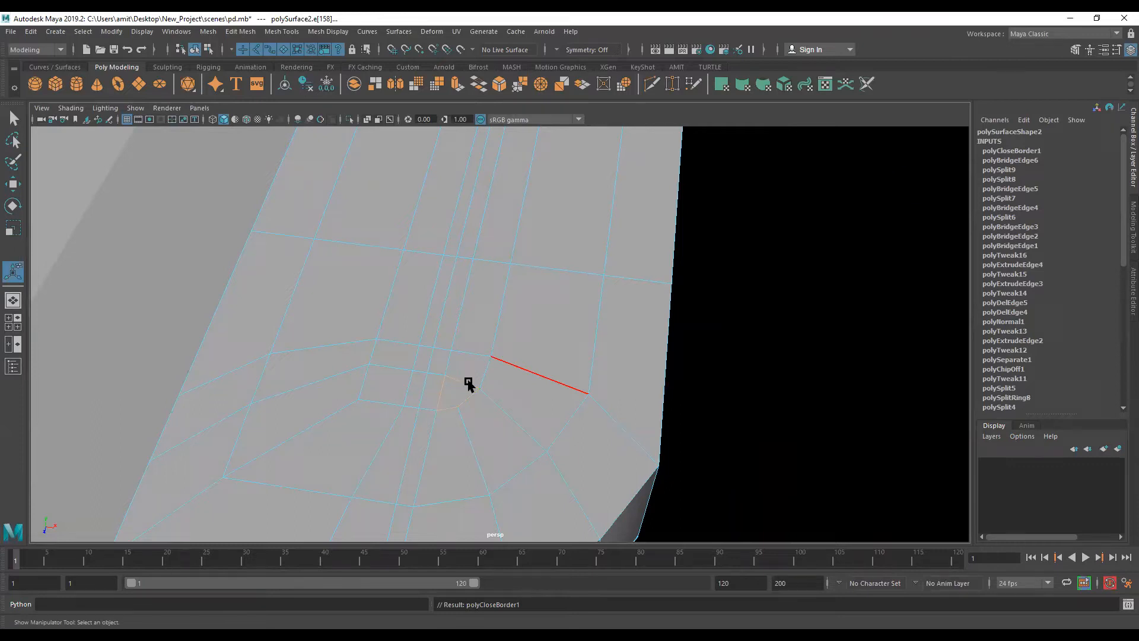
# Bridge the matching facing edges of the upper opening, fill its remaining hole and return to object mode
pyautogui.keyDown('alt'); pyautogui.moveTo(440, 336); pyautogui.dragTo(436, 346, button='middle'); pyautogui.keyUp('alt')
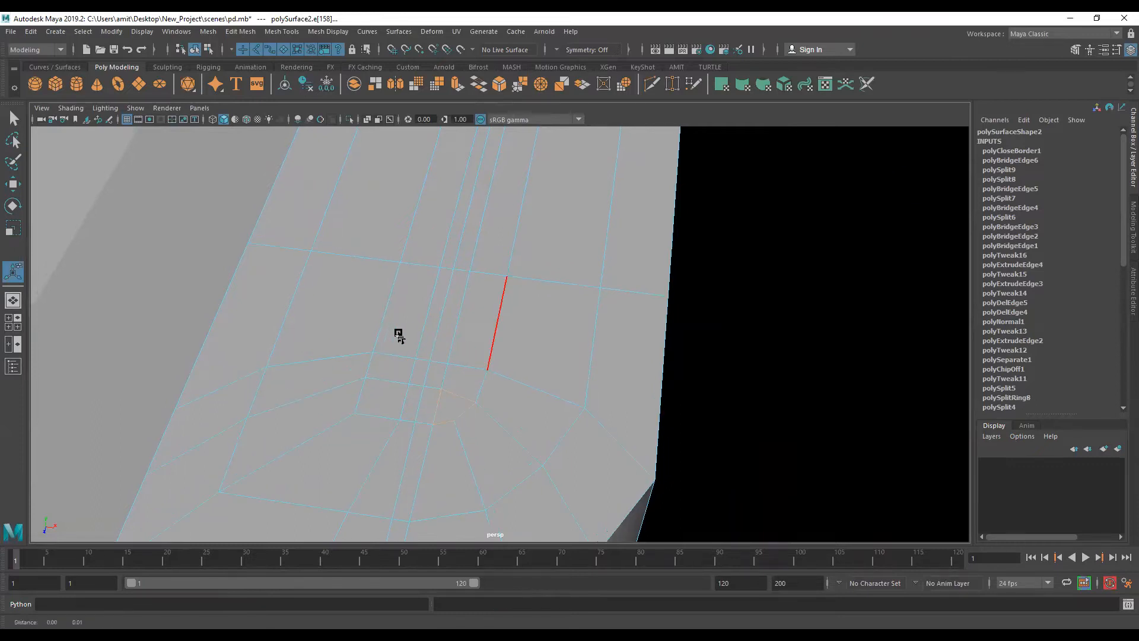
pyautogui.keyDown('alt'); pyautogui.moveTo(441, 259); pyautogui.dragTo(428, 336, button='middle'); pyautogui.keyUp('alt')
pyautogui.keyDown('alt'); pyautogui.moveTo(445, 259); pyautogui.dragTo(432, 336, button='middle'); pyautogui.keyUp('alt')
pyautogui.scroll(5, 433, 336)
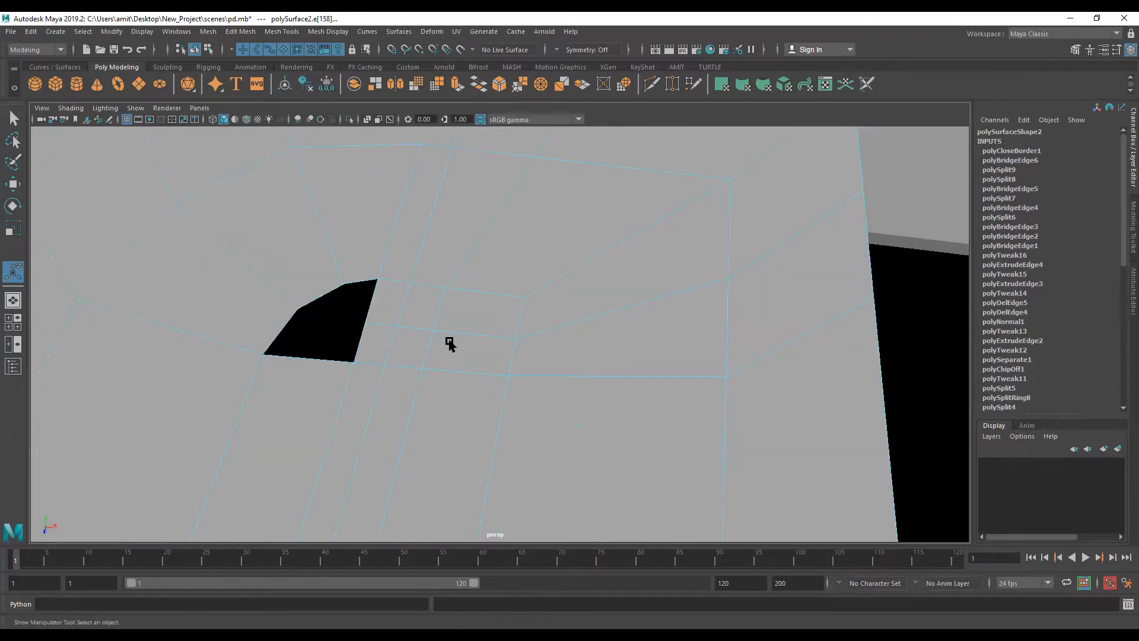
pyautogui.scroll(-3, 450, 343)
pyautogui.click(435, 343)
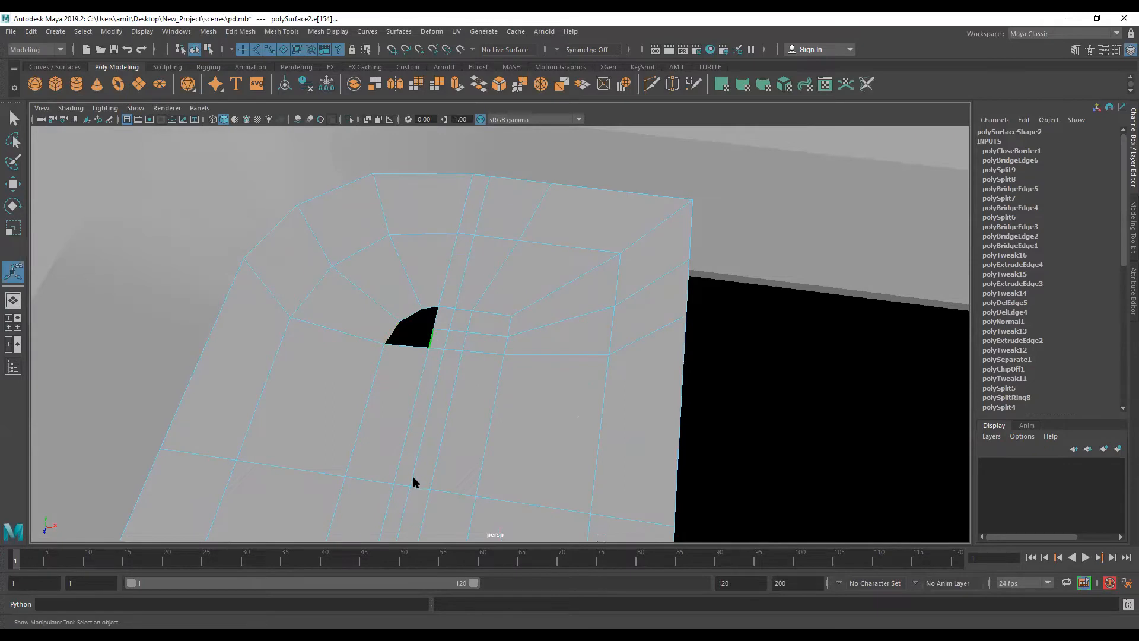
pyautogui.keyDown('shift'); pyautogui.moveTo(435, 340); pyautogui.dragTo(407, 473, button='right'); pyautogui.keyUp('shift')
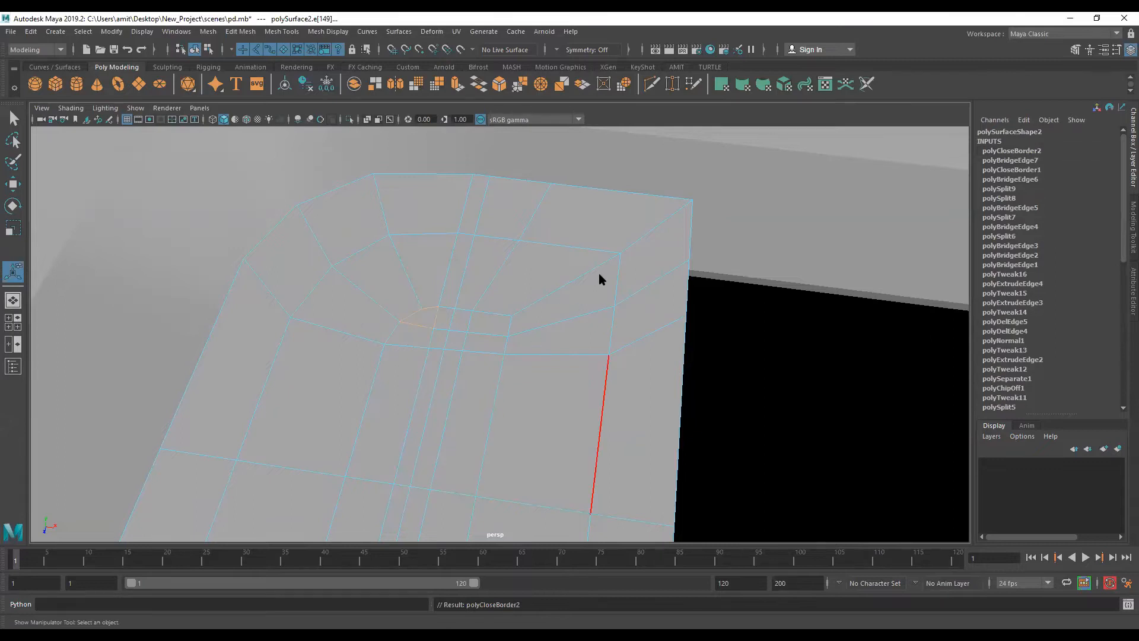
pyautogui.rightClick(529, 388)
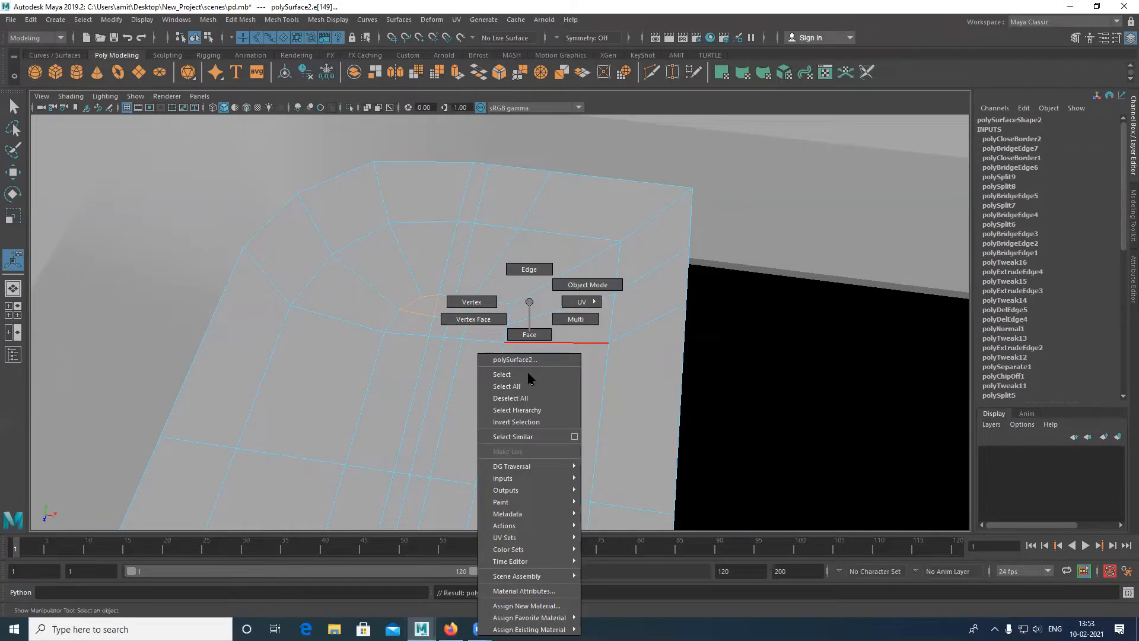
pyautogui.click(533, 359)
# Select the ring of faces between the outer rim and the central strip, and extrude it downward into a groove
pyautogui.keyDown('alt'); pyautogui.moveTo(379, 362); pyautogui.dragTo(294, 353); pyautogui.keyUp('alt')
pyautogui.keyDown('alt'); pyautogui.moveTo(374, 374); pyautogui.dragTo(451, 353); pyautogui.keyUp('alt')
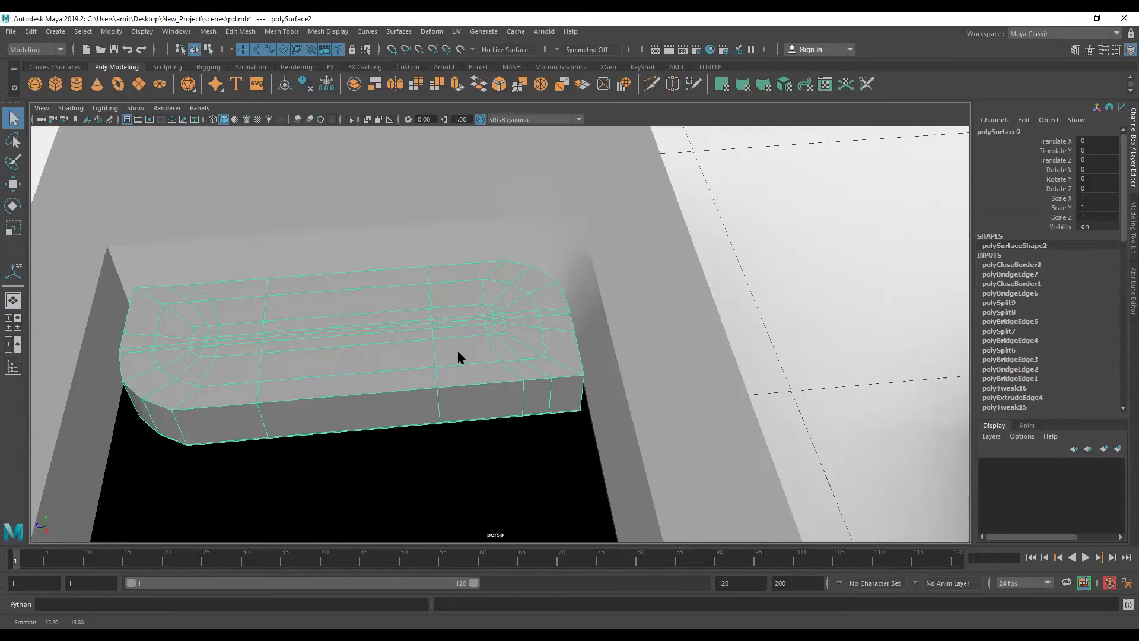
pyautogui.keyDown('alt'); pyautogui.moveTo(424, 356); pyautogui.dragTo(453, 362); pyautogui.keyUp('alt')
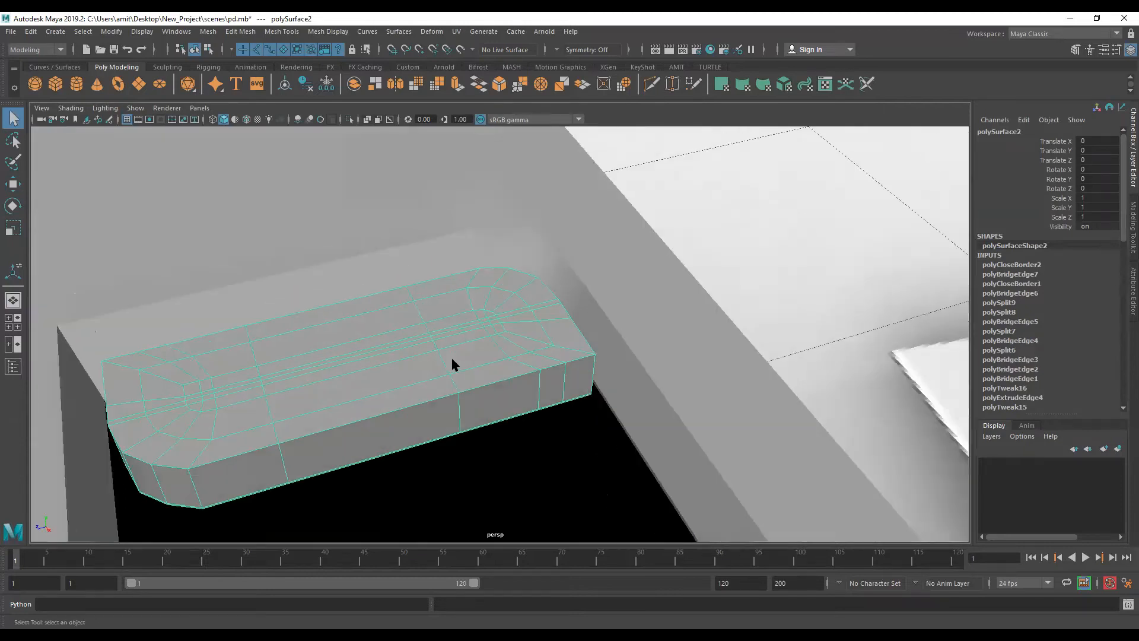
pyautogui.keyDown('alt'); pyautogui.moveTo(419, 369); pyautogui.dragTo(456, 353, button='middle'); pyautogui.keyUp('alt')
pyautogui.keyDown('alt'); pyautogui.moveTo(456, 358); pyautogui.dragTo(499, 301); pyautogui.keyUp('alt')
pyautogui.rightClick(507, 283)
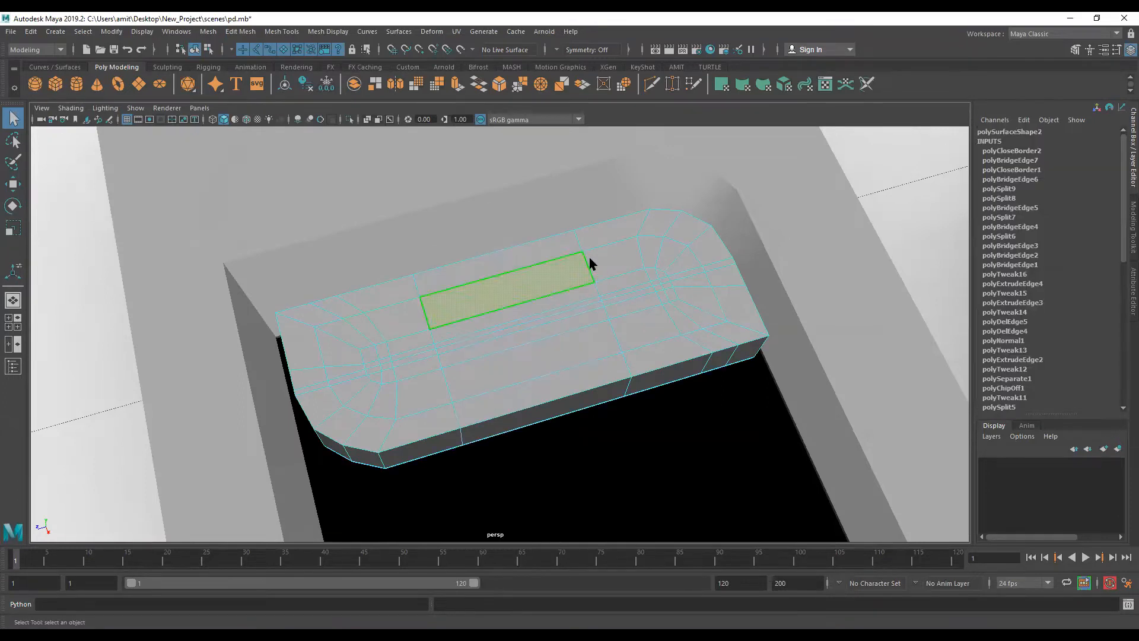
pyautogui.doubleClick(419, 382)
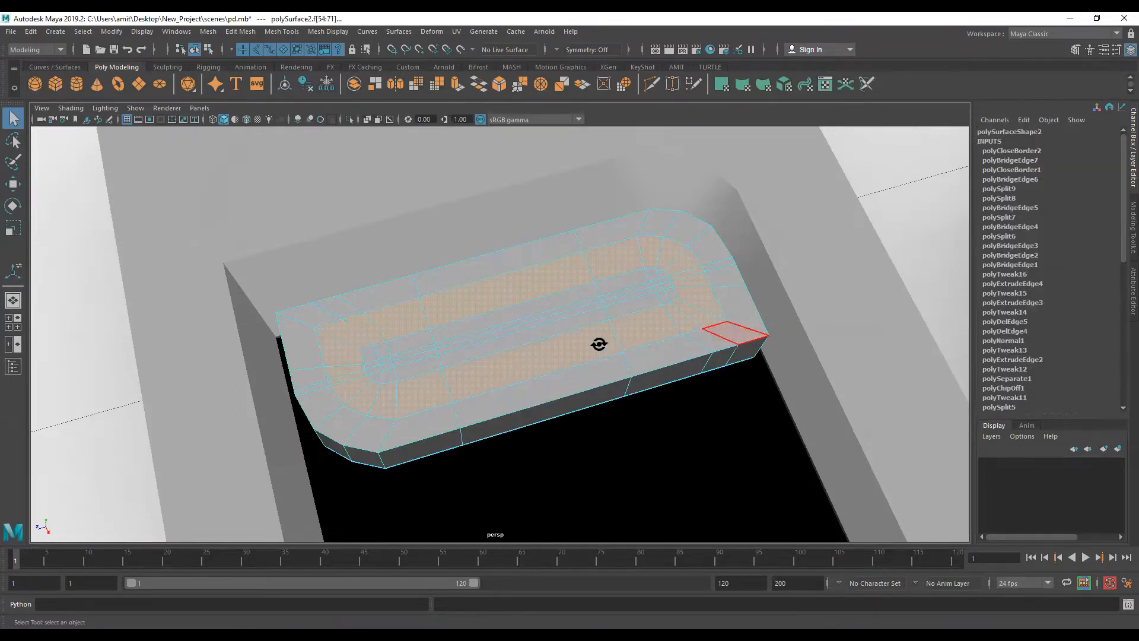
pyautogui.keyDown('alt'); pyautogui.moveTo(545, 320); pyautogui.dragTo(509, 268); pyautogui.keyUp('alt')
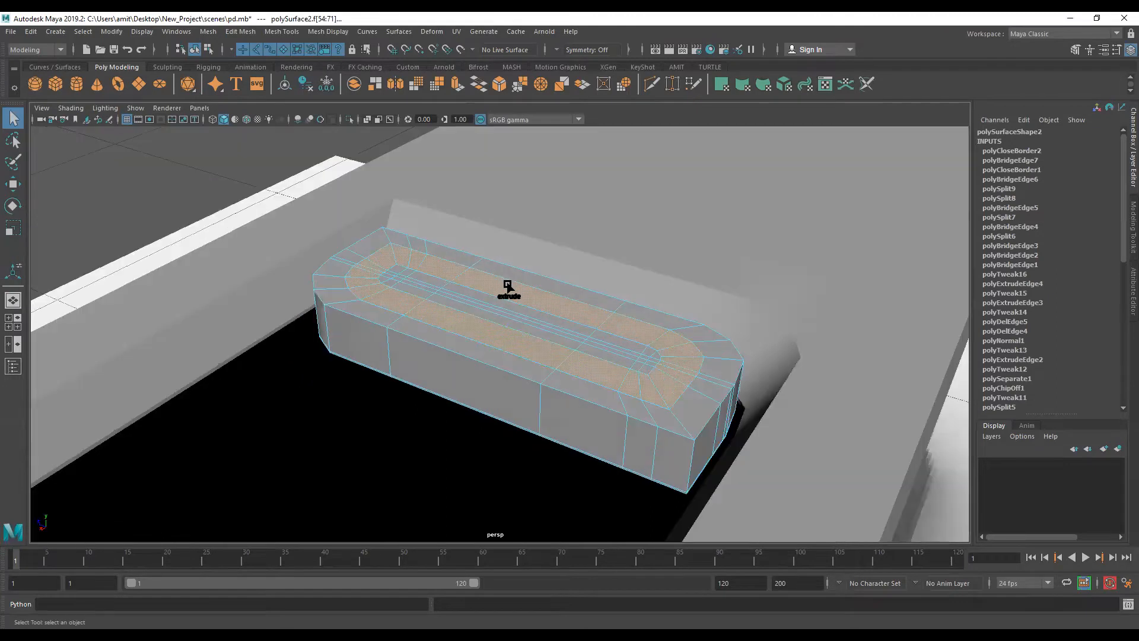
pyautogui.hotkey('ctrl', 'e')
pyautogui.moveTo(559, 381); pyautogui.dragTo(689, 550, button='middle')
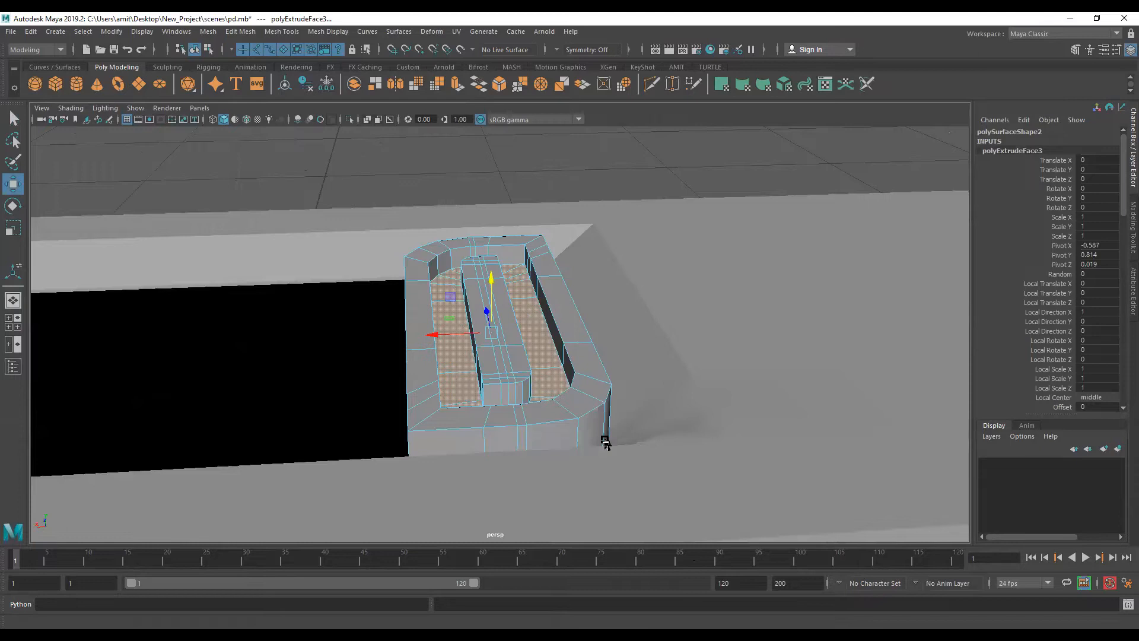
# Return to object mode, show the slider button in smooth mesh preview and deselect it for inspection
pyautogui.keyDown('alt'); pyautogui.moveTo(414, 339); pyautogui.dragTo(552, 244); pyautogui.keyUp('alt')
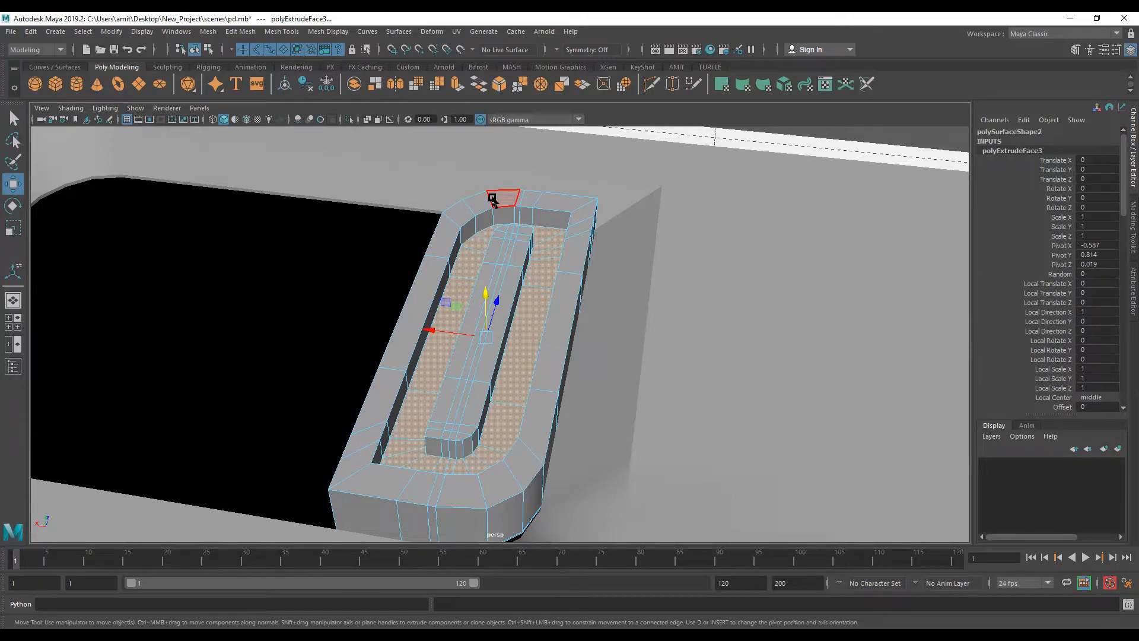
pyautogui.moveTo(551, 239); pyautogui.dragTo(583, 144, button='right')
pyautogui.keyDown('alt'); pyautogui.moveTo(491, 329); pyautogui.dragTo(415, 338); pyautogui.keyUp('alt')
pyautogui.keyDown('alt'); pyautogui.moveTo(415, 338); pyautogui.dragTo(504, 384, button='right'); pyautogui.keyUp('alt')
pyautogui.keyDown('alt'); pyautogui.moveTo(409, 394); pyautogui.dragTo(445, 366, button='middle'); pyautogui.keyUp('alt')
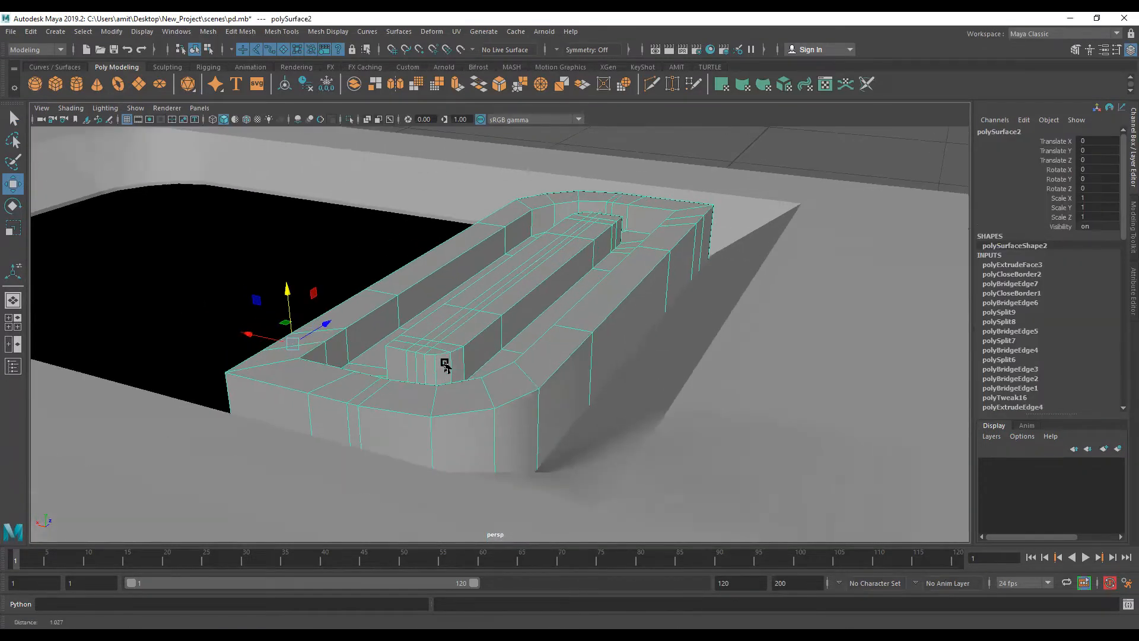
pyautogui.keyDown('alt'); pyautogui.moveTo(445, 366); pyautogui.dragTo(447, 367); pyautogui.keyUp('alt')
pyautogui.keyDown('alt'); pyautogui.moveTo(448, 368); pyautogui.dragTo(469, 332, button='right'); pyautogui.keyUp('alt')
pyautogui.press('3')
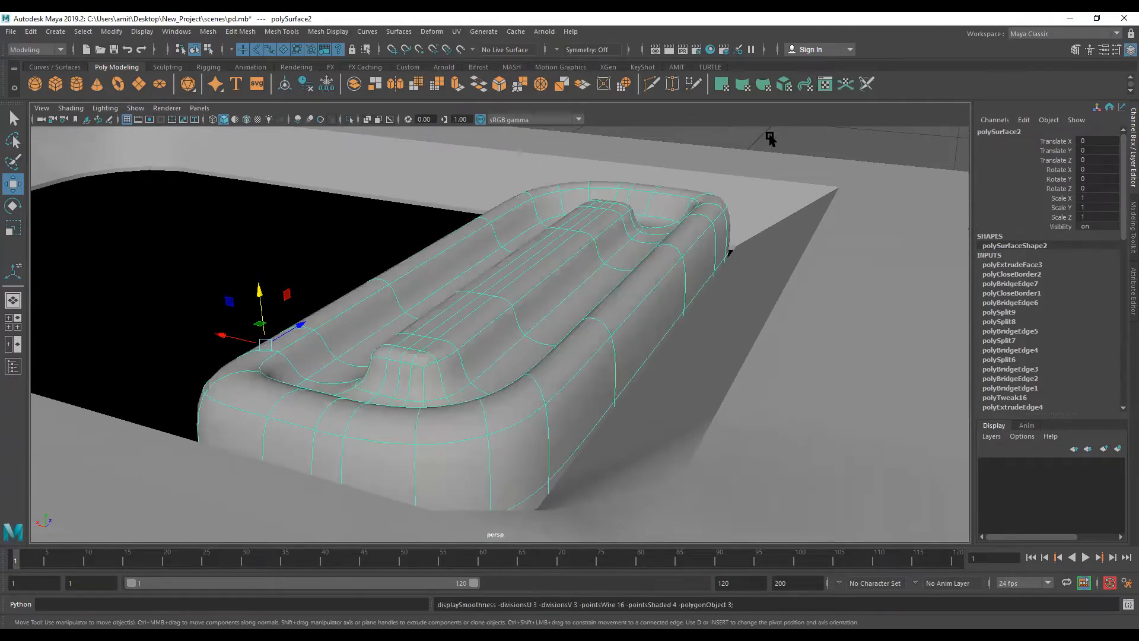
pyautogui.moveTo(472, 313); pyautogui.dragTo(629, 368, button='right')
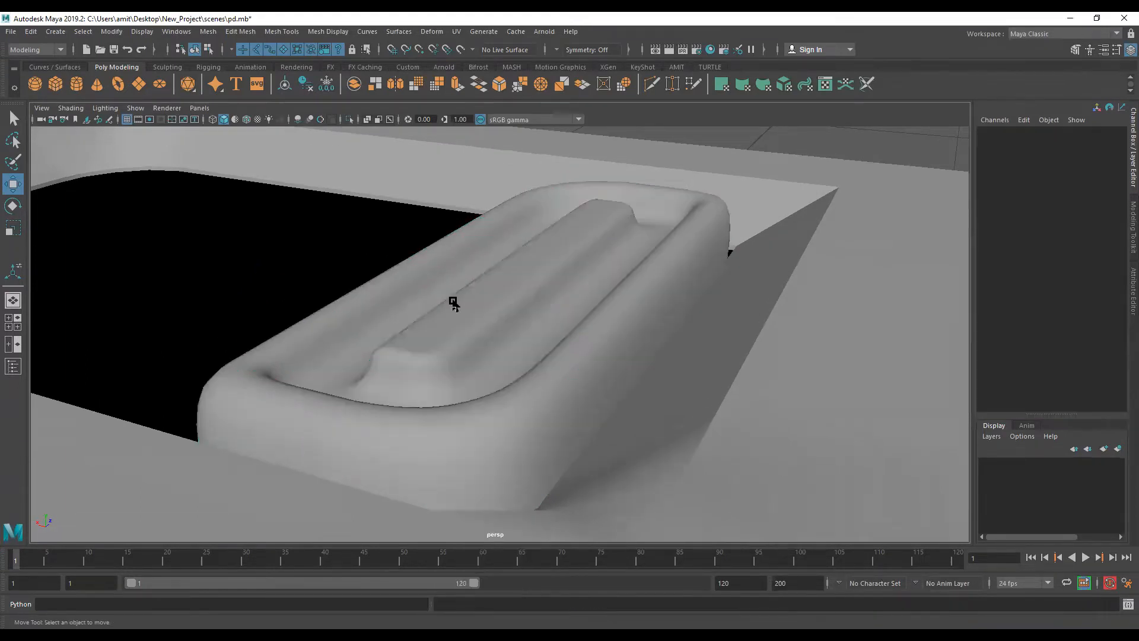
pyautogui.keyDown('alt'); pyautogui.moveTo(453, 291); pyautogui.dragTo(390, 144); pyautogui.keyUp('alt')
pyautogui.keyDown('alt'); pyautogui.moveTo(389, 144); pyautogui.dragTo(369, 169, button='right'); pyautogui.keyUp('alt')
pyautogui.keyDown('alt'); pyautogui.moveTo(659, 351); pyautogui.dragTo(732, 469); pyautogui.keyUp('alt')
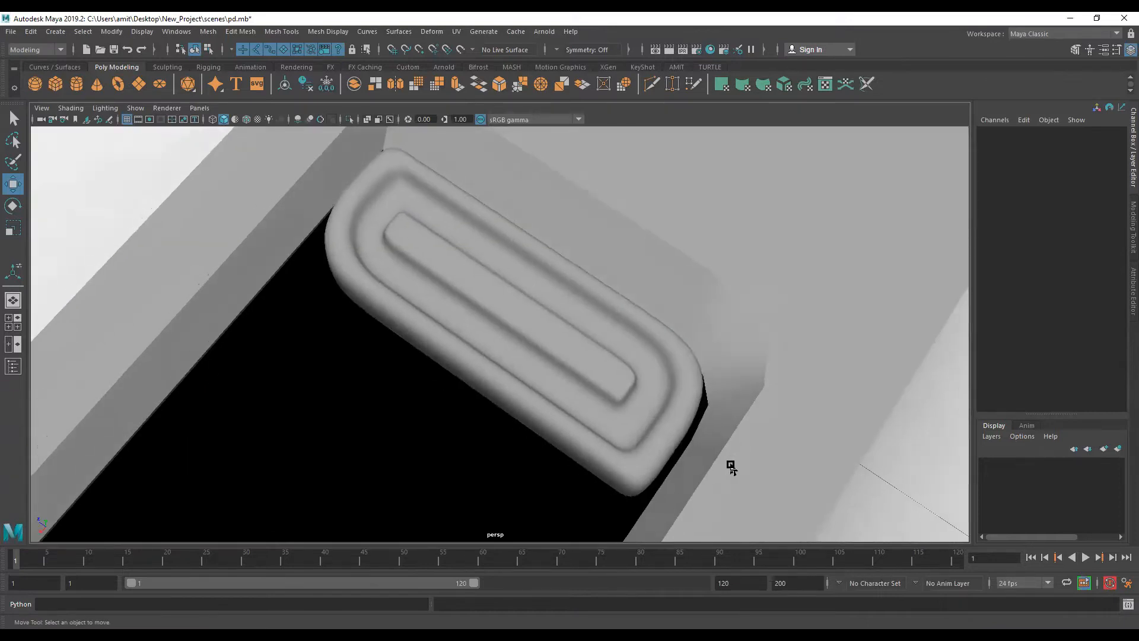
# Select the slider button and turn off its smooth mesh preview
pyautogui.click(609, 399)
pyautogui.press('1')
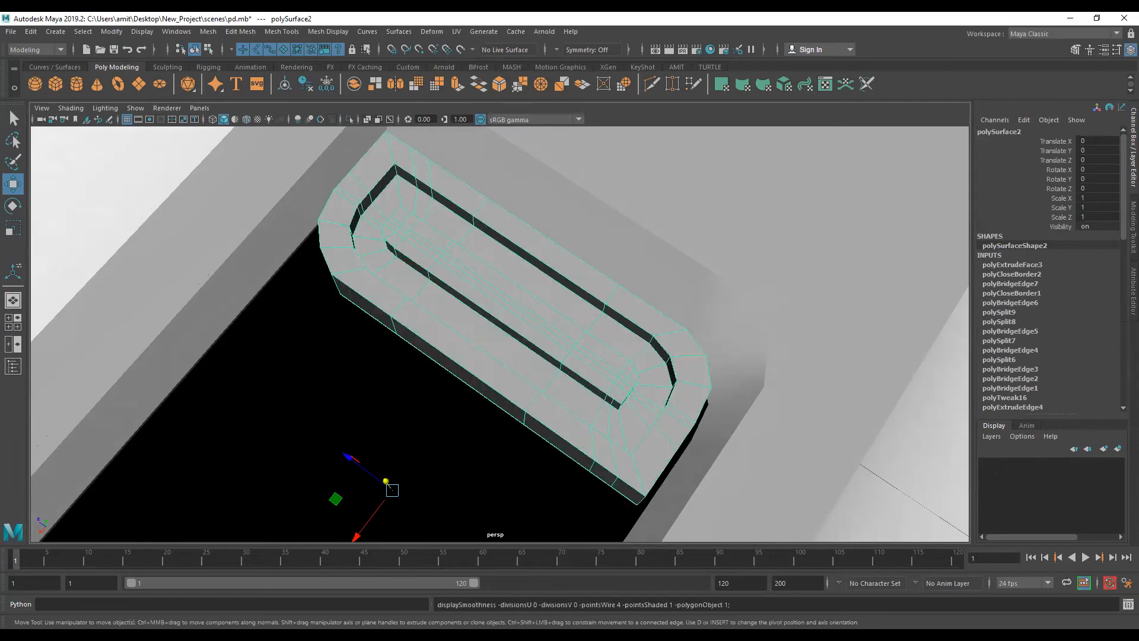
pyautogui.press('f')
pyautogui.moveTo(446, 377)
pyautogui.keyDown('alt'); pyautogui.mouseDown()
pyautogui.moveTo(458, 357)
pyautogui.moveTo(490, 345)
pyautogui.moveTo(450, 411)
pyautogui.moveTo(428, 385)
pyautogui.mouseUp(); pyautogui.keyUp('alt')
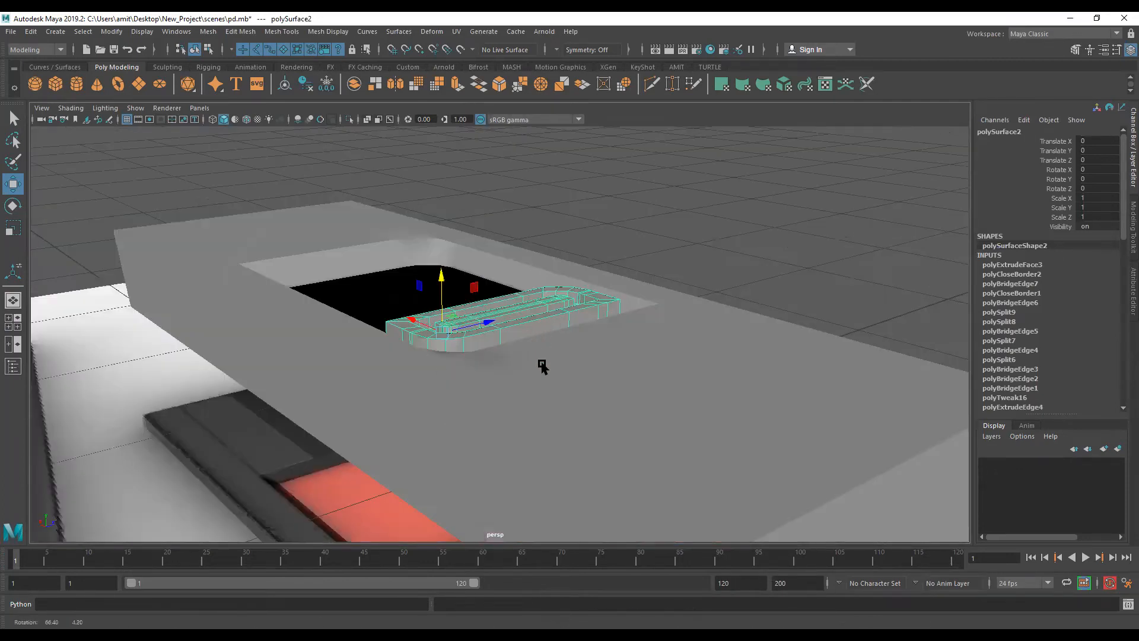
# Select the pen drive body and examine its connector end against the reference image beneath it
pyautogui.scroll(-2, 544, 367)
pyautogui.scroll(-2, 594, 276)
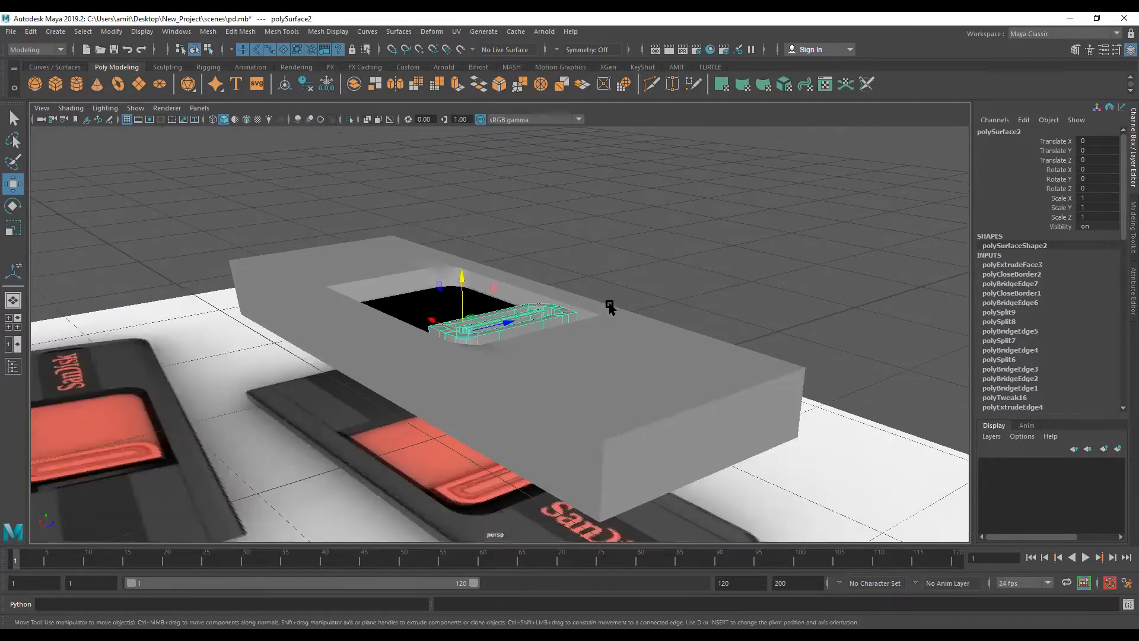
pyautogui.scroll(-3, 403, 299)
pyautogui.scroll(2, 402, 299)
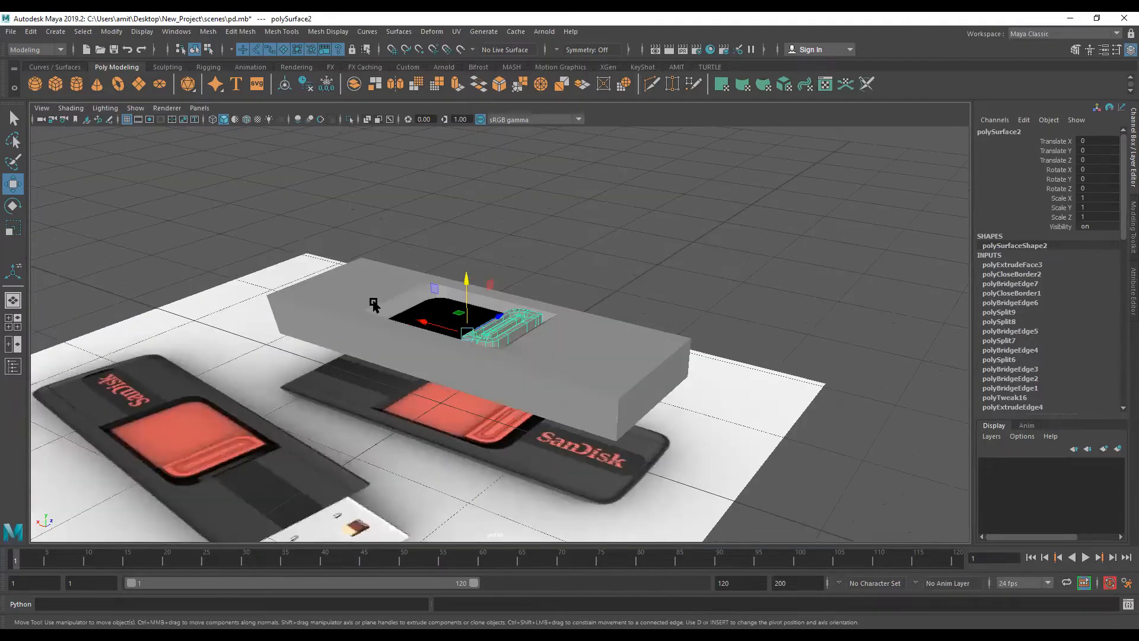
pyautogui.scroll(2, 403, 305)
pyautogui.scroll(2, 415, 315)
pyautogui.keyDown('alt'); pyautogui.moveTo(408, 320); pyautogui.dragTo(433, 308, button='middle'); pyautogui.keyUp('alt')
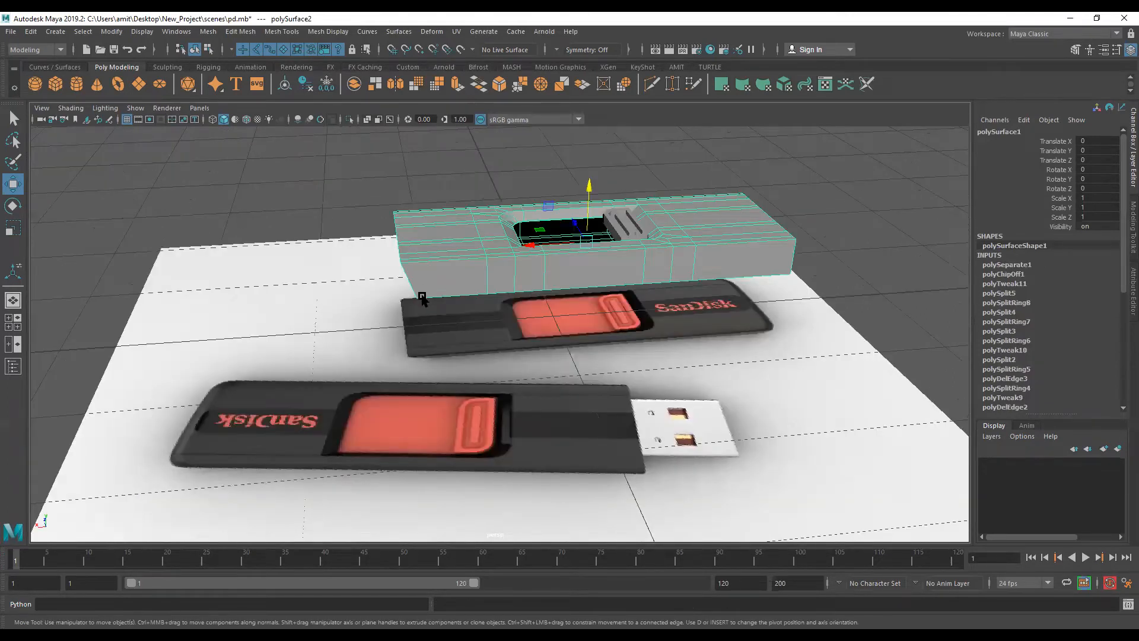
pyautogui.press('space')
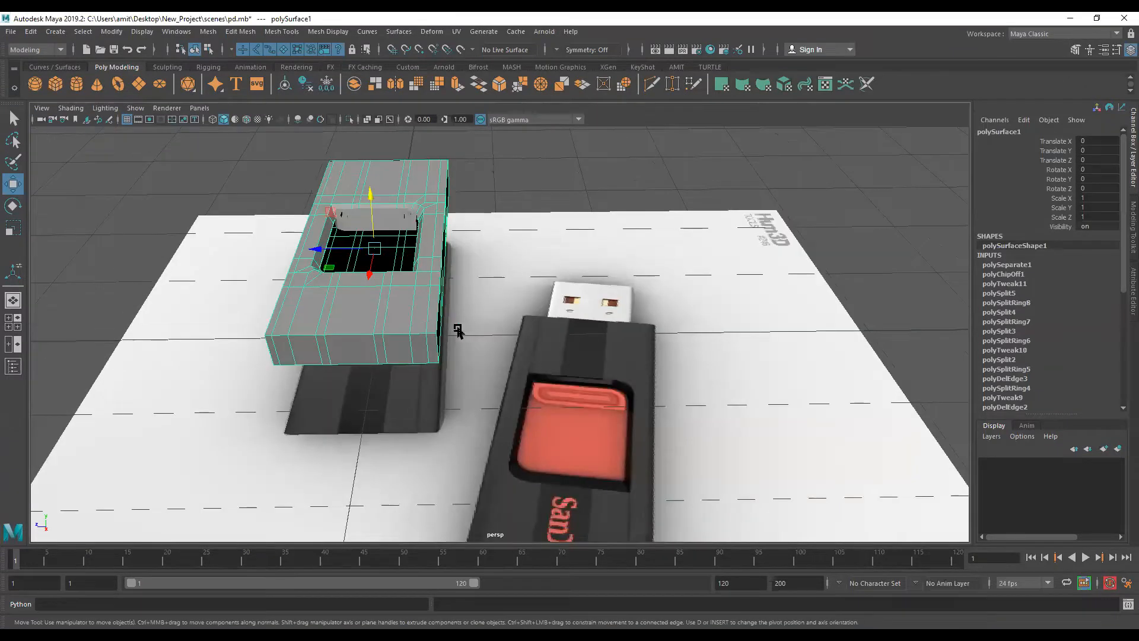
pyautogui.keyDown('alt'); pyautogui.moveTo(458, 331); pyautogui.dragTo(437, 312); pyautogui.keyUp('alt')
pyautogui.keyDown('alt'); pyautogui.moveTo(445, 343); pyautogui.dragTo(445, 351, button='middle'); pyautogui.keyUp('alt')
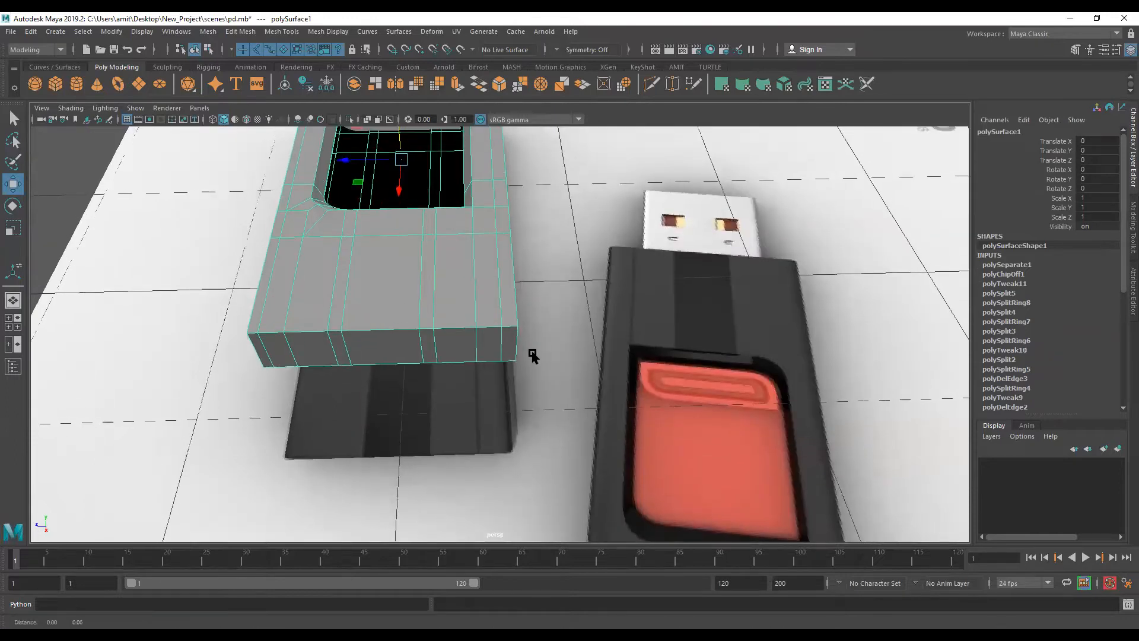
pyautogui.scroll(1, 514, 377)
pyautogui.scroll(6, 575, 493)
pyautogui.keyDown('alt'); pyautogui.moveTo(500, 334); pyautogui.dragTo(525, 337, button='middle'); pyautogui.keyUp('alt')
pyautogui.scroll(-6, 525, 337)
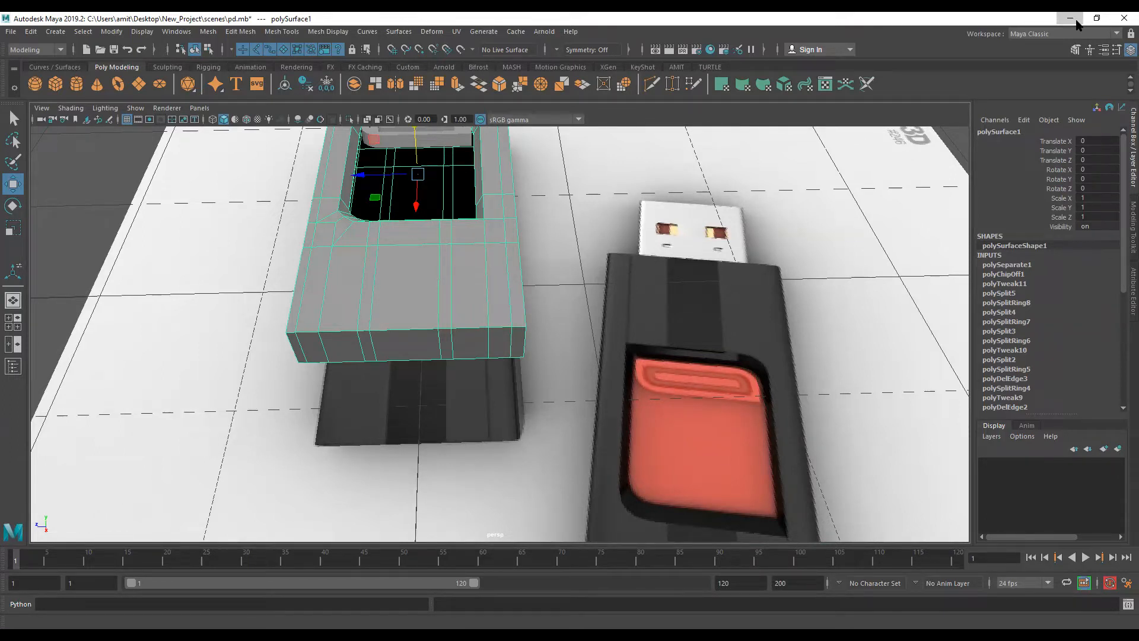
# Switch to the reference photo, examine the USB connector and its opening up close, and return to Maya
pyautogui.click(1075, 21)
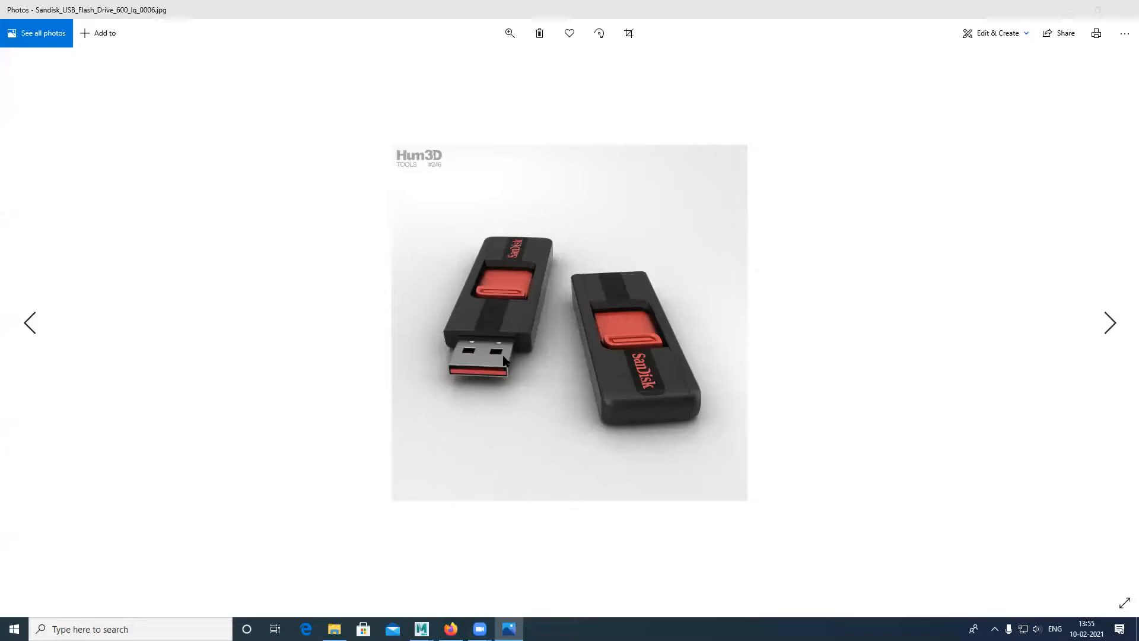
pyautogui.scroll(6, 503, 359)
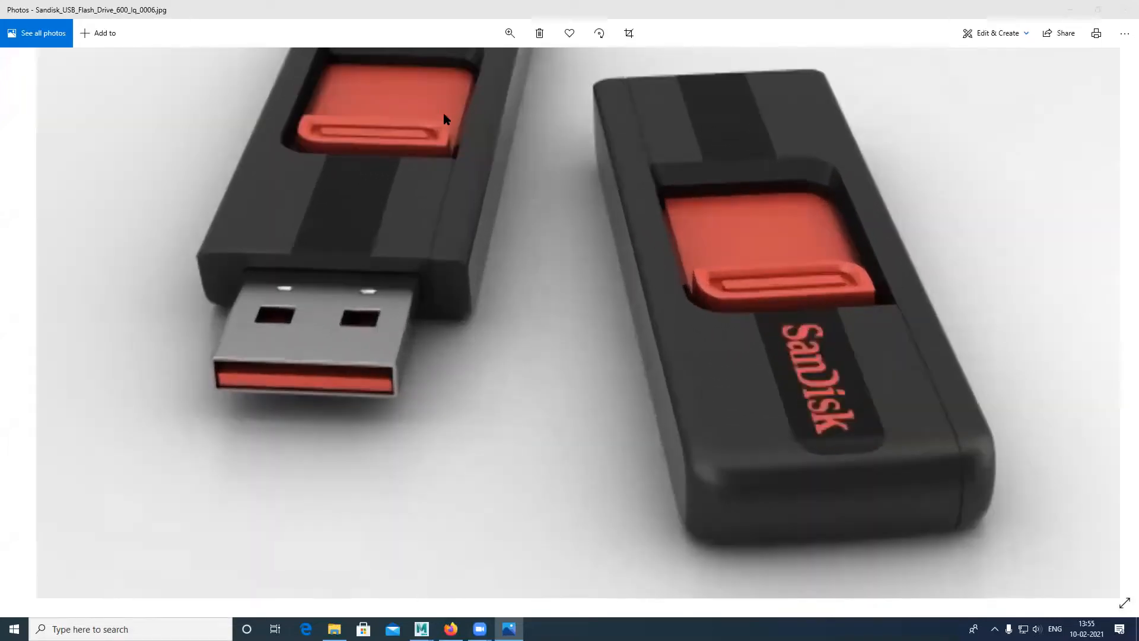
pyautogui.scroll(4, 446, 119)
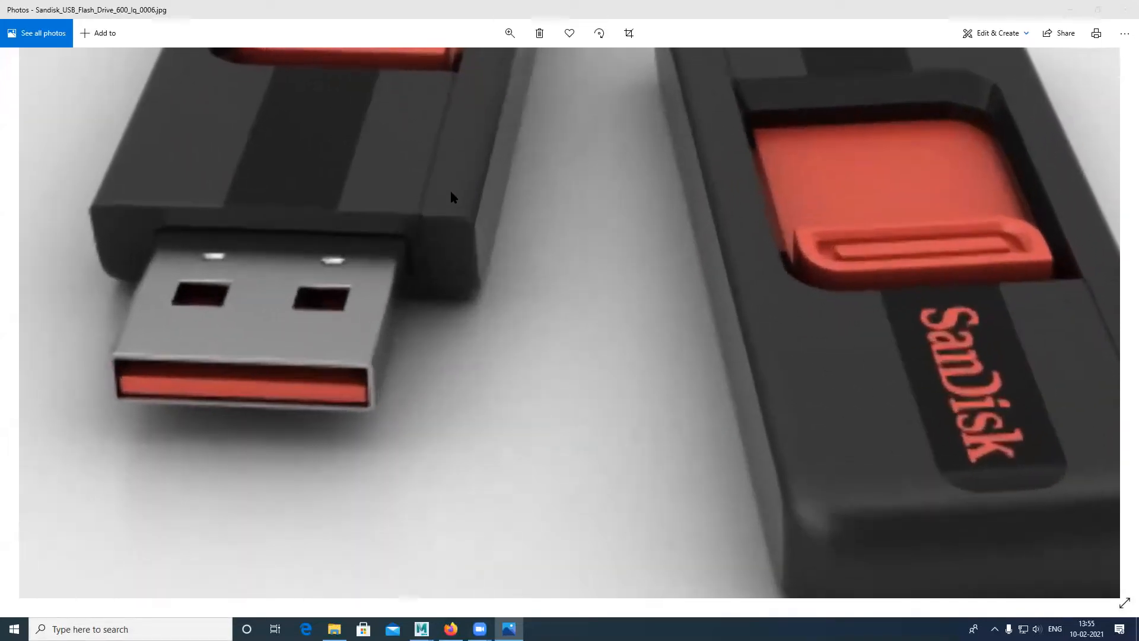
pyautogui.scroll(-2, 451, 195)
pyautogui.scroll(1, 454, 191)
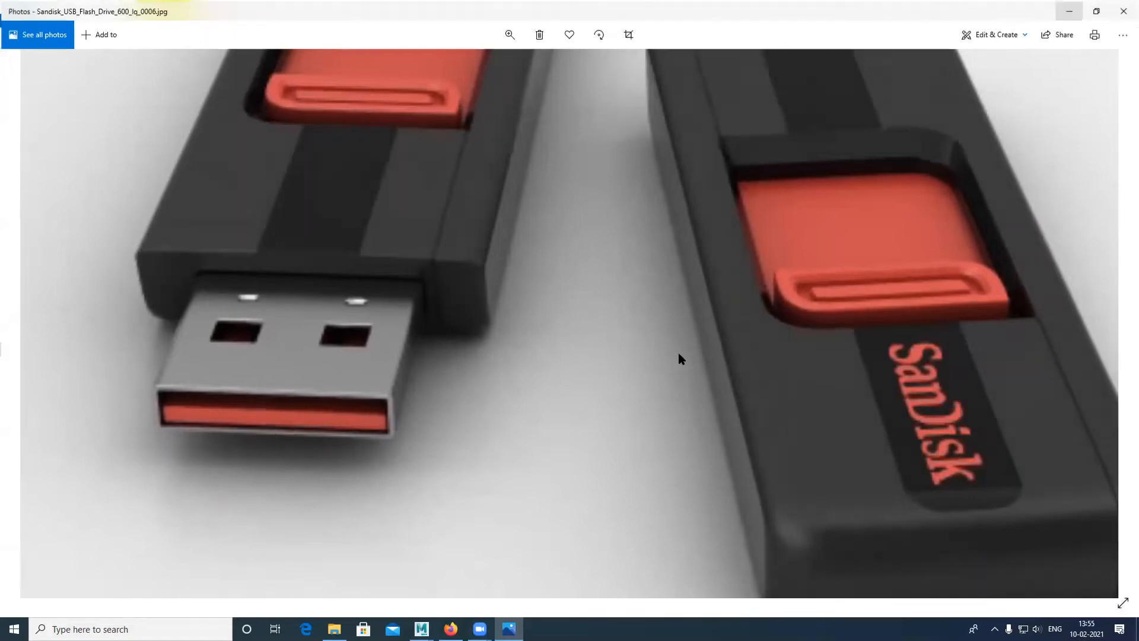
pyautogui.click(1069, 10)
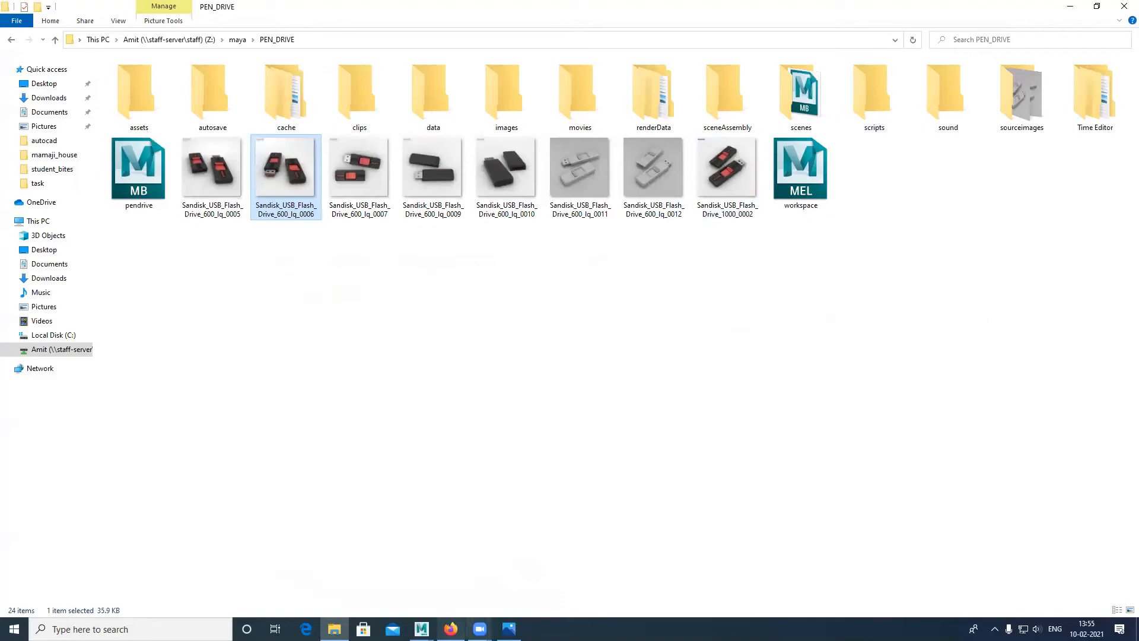
pyautogui.click(451, 629)
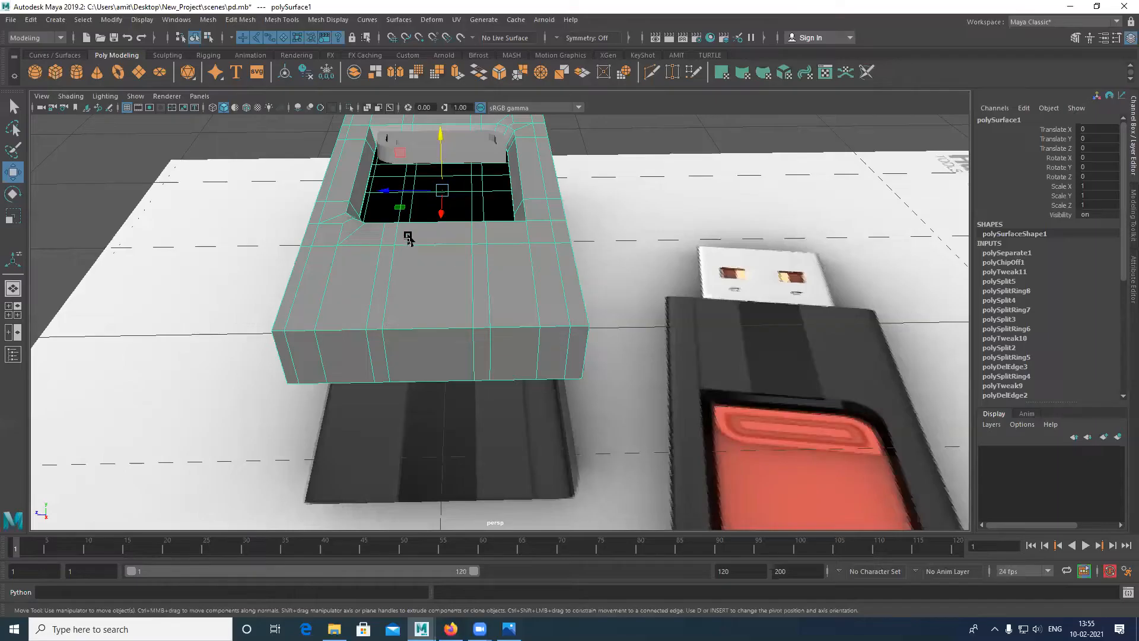
# Try to insert a lengthwise edge loop near the side of the body's connector end, and undo it
pyautogui.keyDown('alt'); pyautogui.moveTo(415, 241); pyautogui.dragTo(615, 257); pyautogui.keyUp('alt')
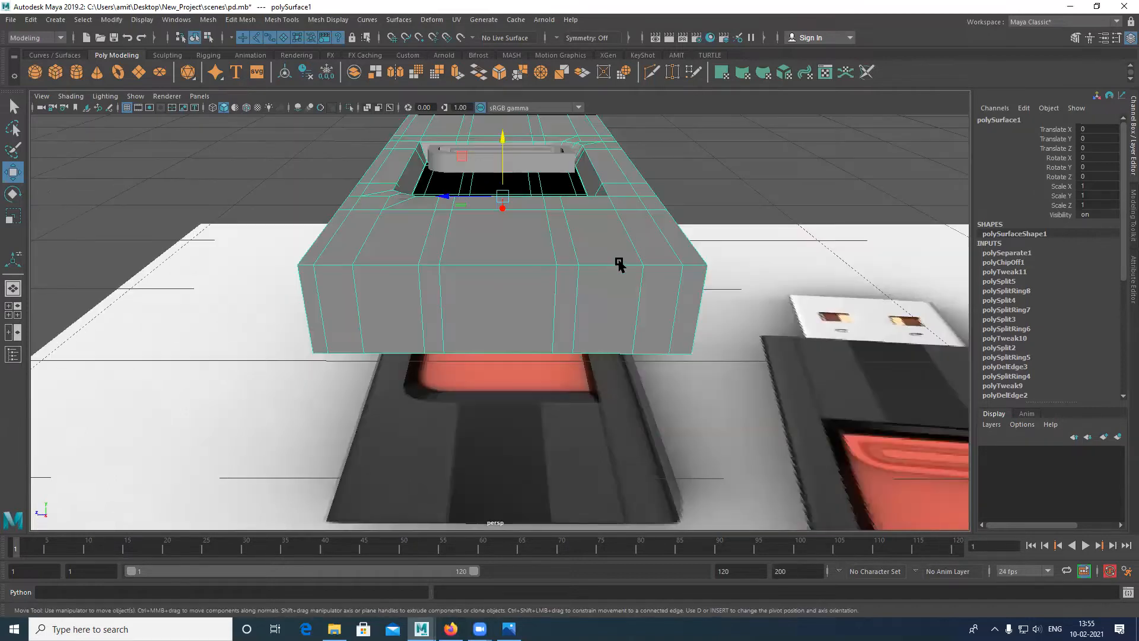
pyautogui.keyDown('alt'); pyautogui.moveTo(557, 226); pyautogui.dragTo(568, 233); pyautogui.keyUp('alt')
pyautogui.keyDown('alt'); pyautogui.moveTo(567, 240); pyautogui.dragTo(564, 248, button='middle'); pyautogui.keyUp('alt')
pyautogui.keyDown('shift'); pyautogui.moveTo(617, 308); pyautogui.dragTo(621, 303, button='right'); pyautogui.keyUp('shift')
pyautogui.moveTo(621, 302); pyautogui.dragTo(621, 304)
pyautogui.keyDown('alt'); pyautogui.moveTo(618, 260); pyautogui.dragTo(599, 290, button='middle'); pyautogui.keyUp('alt')
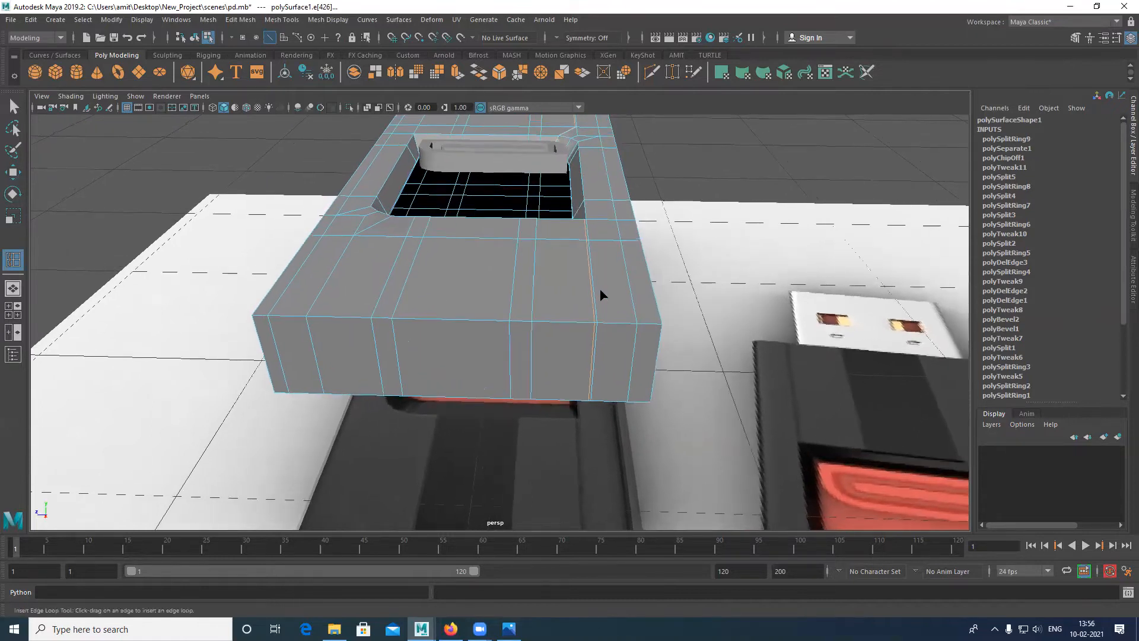
pyautogui.hotkey('ctrl', 'z')
# Try to insert a lengthwise edge loop in line with the opening's side and another beside its corner, and undo both
pyautogui.keyDown('alt'); pyautogui.moveTo(590, 323); pyautogui.dragTo(585, 327, button='middle'); pyautogui.keyUp('alt')
pyautogui.scroll(1, 583, 323)
pyautogui.moveTo(582, 324); pyautogui.dragTo(583, 323)
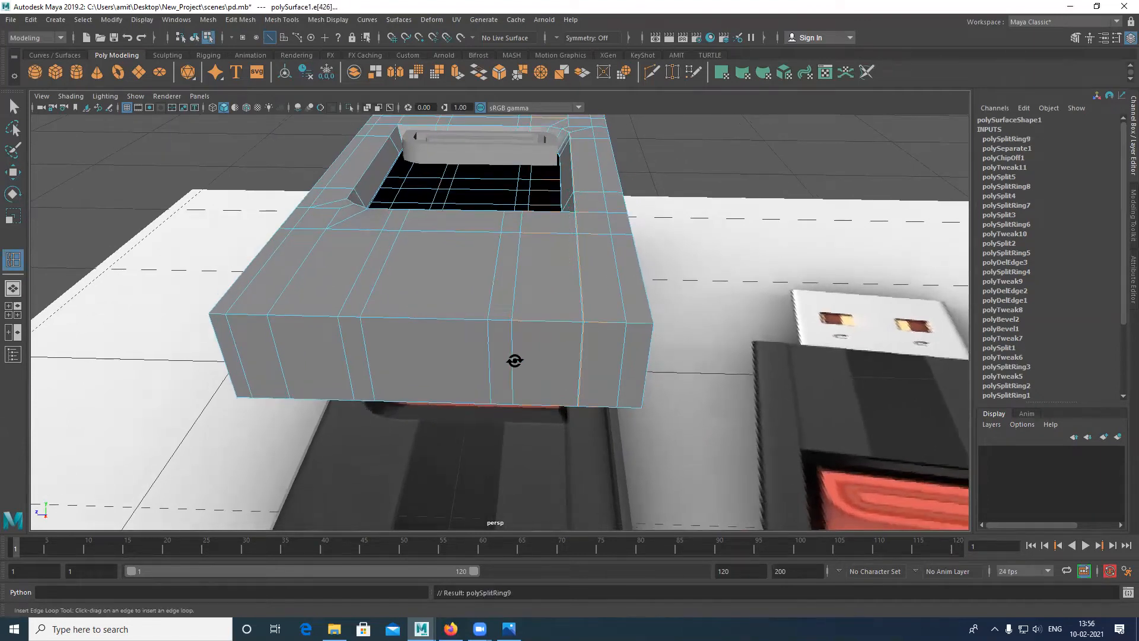
pyautogui.keyDown('alt'); pyautogui.moveTo(585, 346); pyautogui.dragTo(495, 334, button='middle'); pyautogui.keyUp('alt')
pyautogui.keyDown('alt'); pyautogui.moveTo(584, 292); pyautogui.dragTo(581, 337); pyautogui.keyUp('alt')
pyautogui.click(576, 353)
pyautogui.scroll(1, 577, 352)
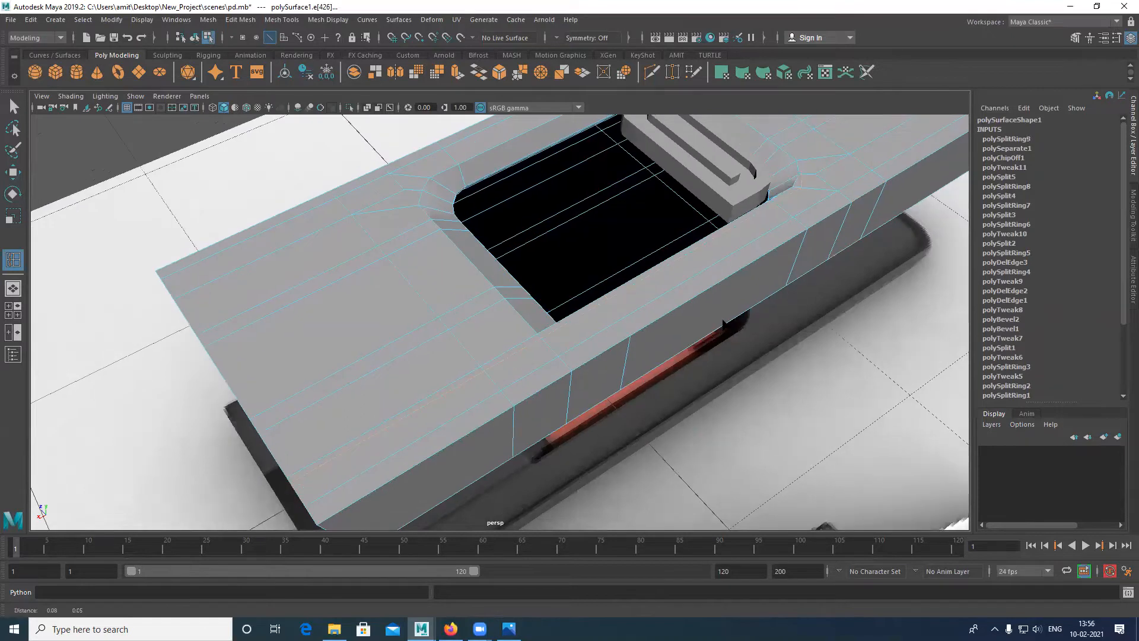
pyautogui.scroll(8, 516, 337)
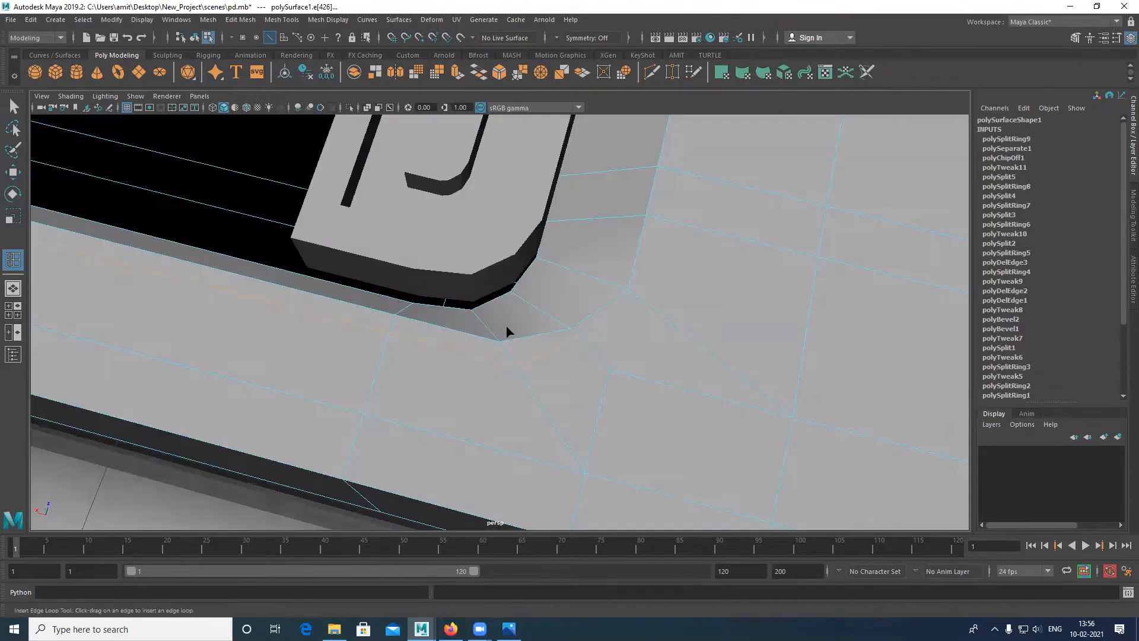
pyautogui.keyDown('alt'); pyautogui.moveTo(495, 323); pyautogui.dragTo(541, 354, button='middle'); pyautogui.keyUp('alt')
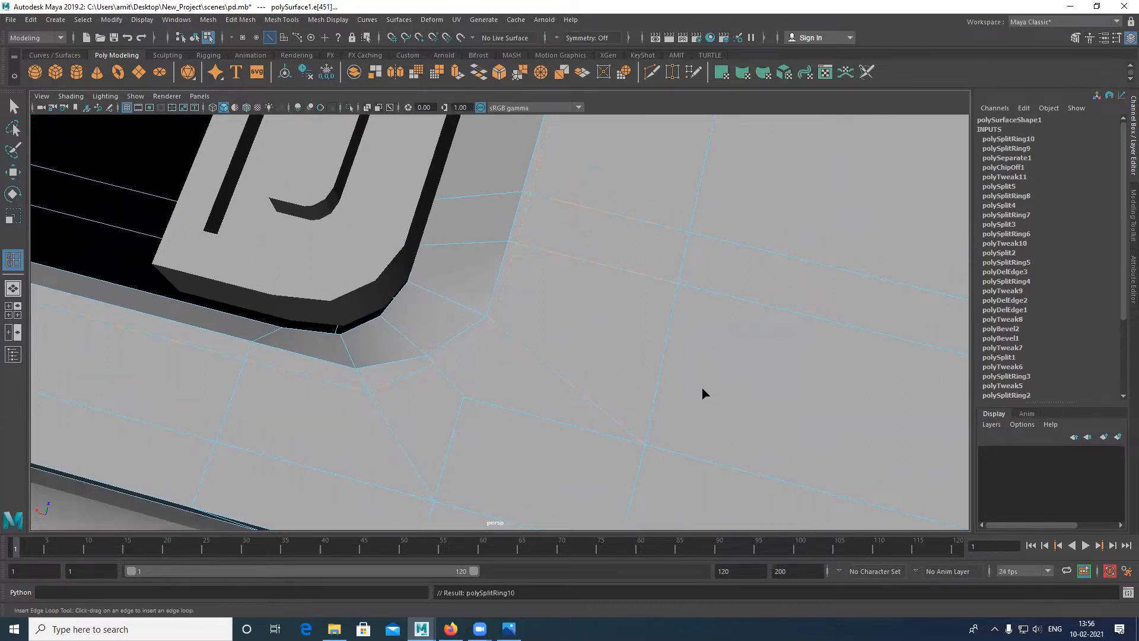
pyautogui.keyDown('alt'); pyautogui.moveTo(542, 379); pyautogui.dragTo(582, 359, button='middle'); pyautogui.keyUp('alt')
pyautogui.keyDown('alt'); pyautogui.moveTo(582, 360); pyautogui.dragTo(682, 385); pyautogui.keyUp('alt')
pyautogui.keyDown('alt'); pyautogui.moveTo(801, 323); pyautogui.dragTo(853, 284); pyautogui.keyUp('alt')
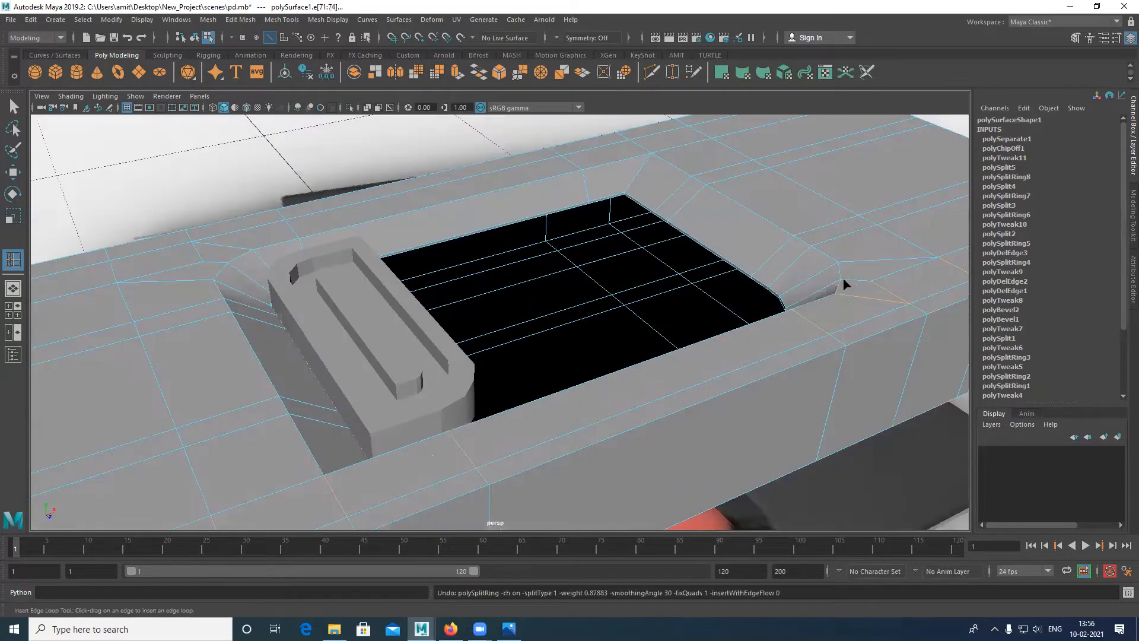
# Try to insert an edge loop from the rounded corner of the slider opening, and undo it
pyautogui.moveTo(846, 280); pyautogui.dragTo(842, 279)
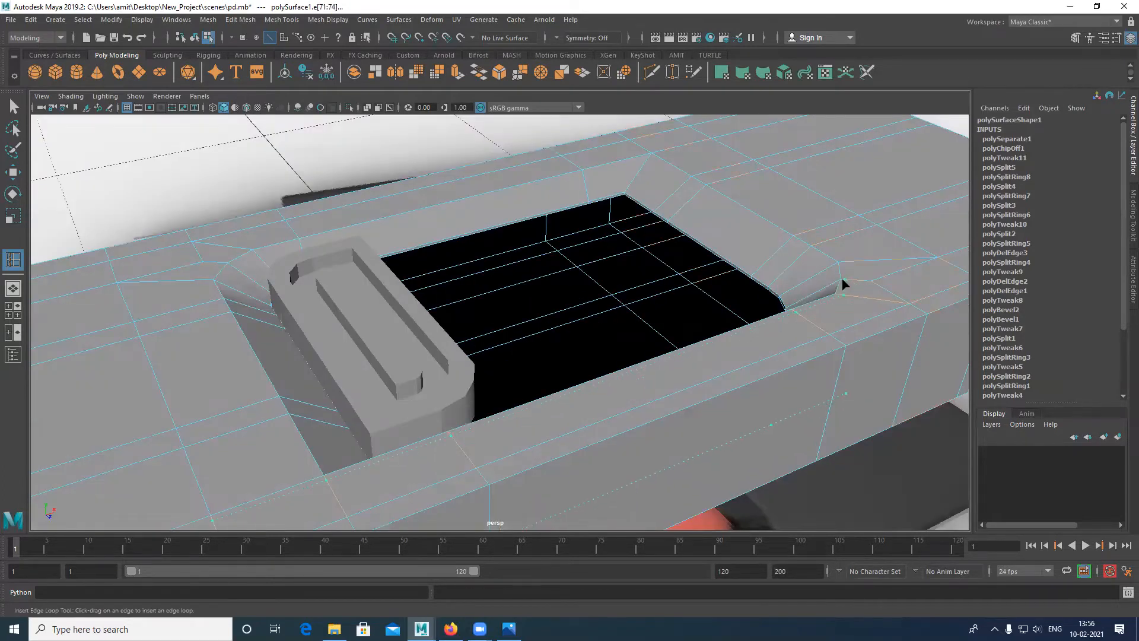
pyautogui.click(848, 309)
pyautogui.keyDown('alt'); pyautogui.moveTo(852, 318); pyautogui.dragTo(710, 343); pyautogui.keyUp('alt')
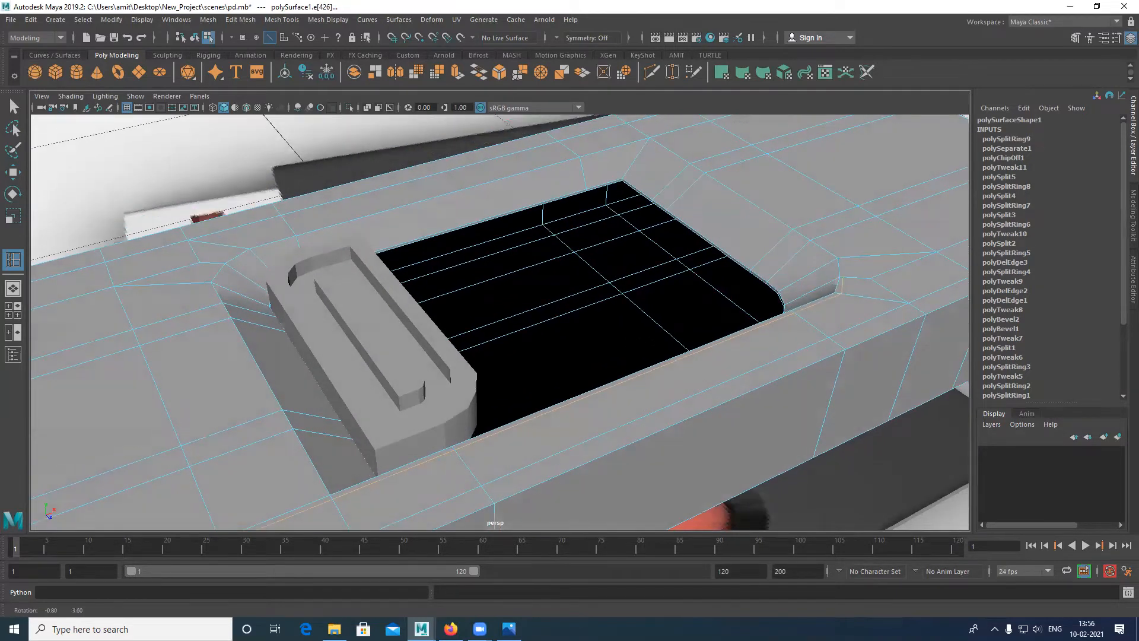
pyautogui.keyDown('alt'); pyautogui.moveTo(825, 392); pyautogui.dragTo(845, 393); pyautogui.keyUp('alt')
pyautogui.hotkey('ctrl', 'z')
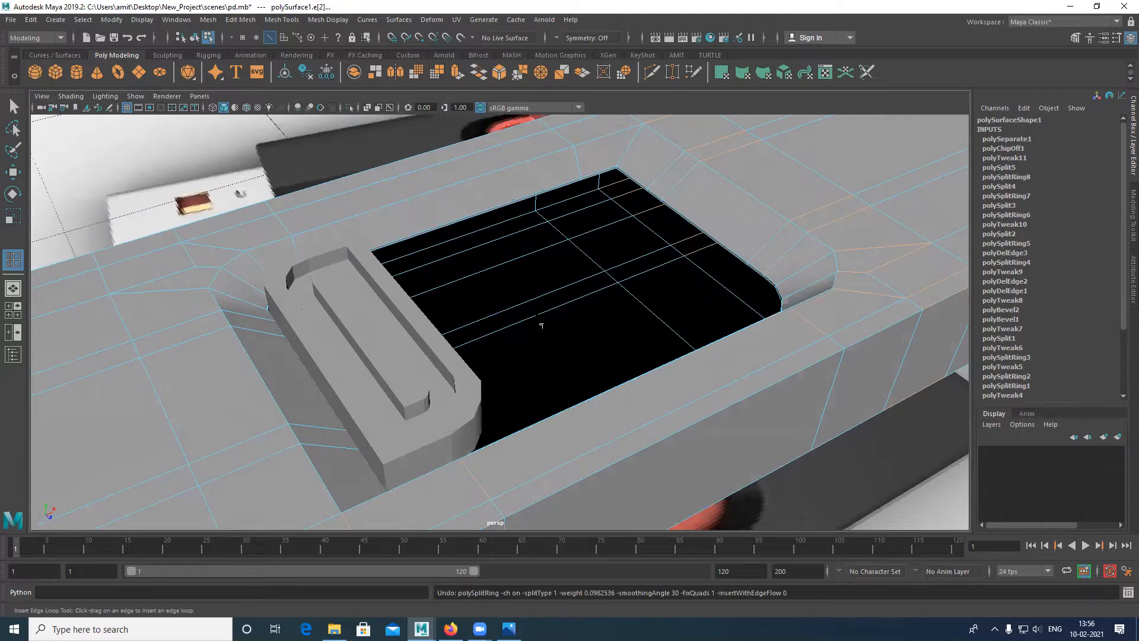
# Leave the edge loop tool and examine the edge flow around the slider opening and the connector end
pyautogui.keyDown('alt'); pyautogui.moveTo(828, 189); pyautogui.dragTo(796, 199, button='middle'); pyautogui.keyUp('alt')
pyautogui.keyDown('alt'); pyautogui.moveTo(522, 233); pyautogui.dragTo(500, 246, button='middle'); pyautogui.keyUp('alt')
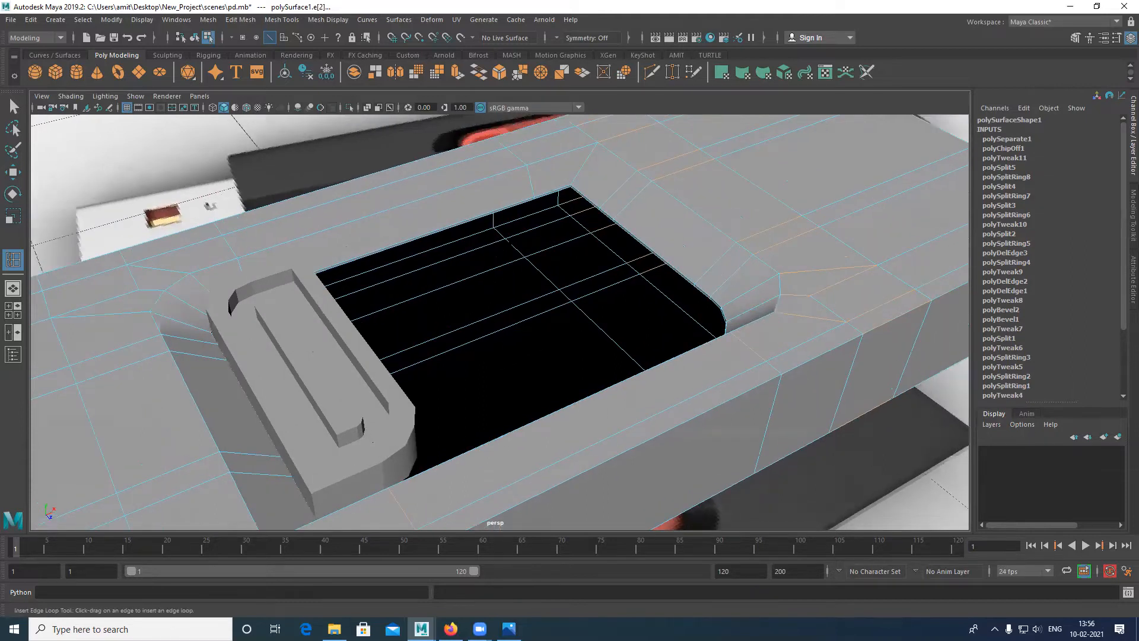
pyautogui.scroll(-3, 485, 258)
pyautogui.keyDown('alt'); pyautogui.moveTo(432, 289); pyautogui.dragTo(392, 243); pyautogui.keyUp('alt')
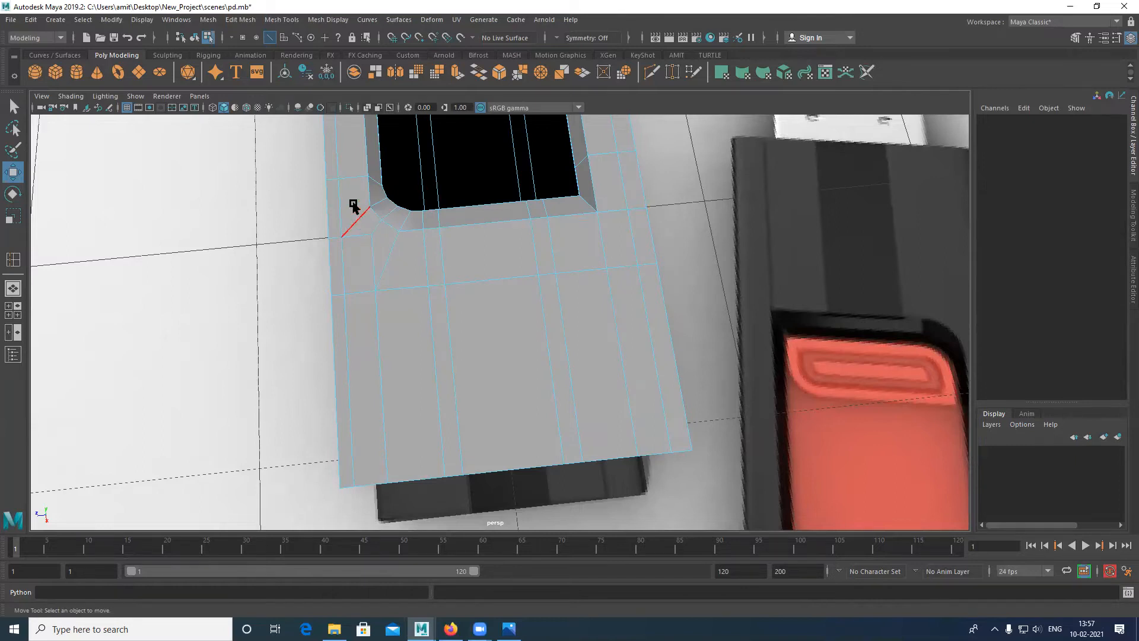
pyautogui.keyDown('alt'); pyautogui.moveTo(351, 153); pyautogui.dragTo(428, 537); pyautogui.keyUp('alt')
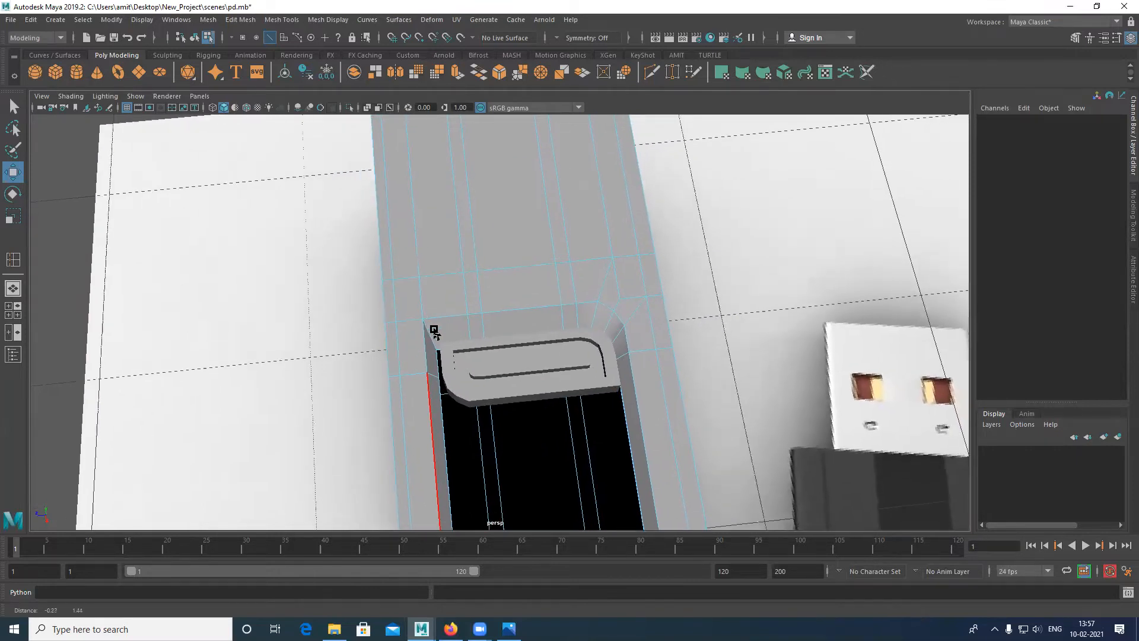
pyautogui.keyDown('alt'); pyautogui.moveTo(414, 323); pyautogui.dragTo(429, 347); pyautogui.keyUp('alt')
pyautogui.keyDown('alt'); pyautogui.moveTo(665, 312); pyautogui.dragTo(599, 368, button='middle'); pyautogui.keyUp('alt')
pyautogui.keyDown('alt'); pyautogui.moveTo(568, 443); pyautogui.dragTo(522, 342); pyautogui.keyUp('alt')
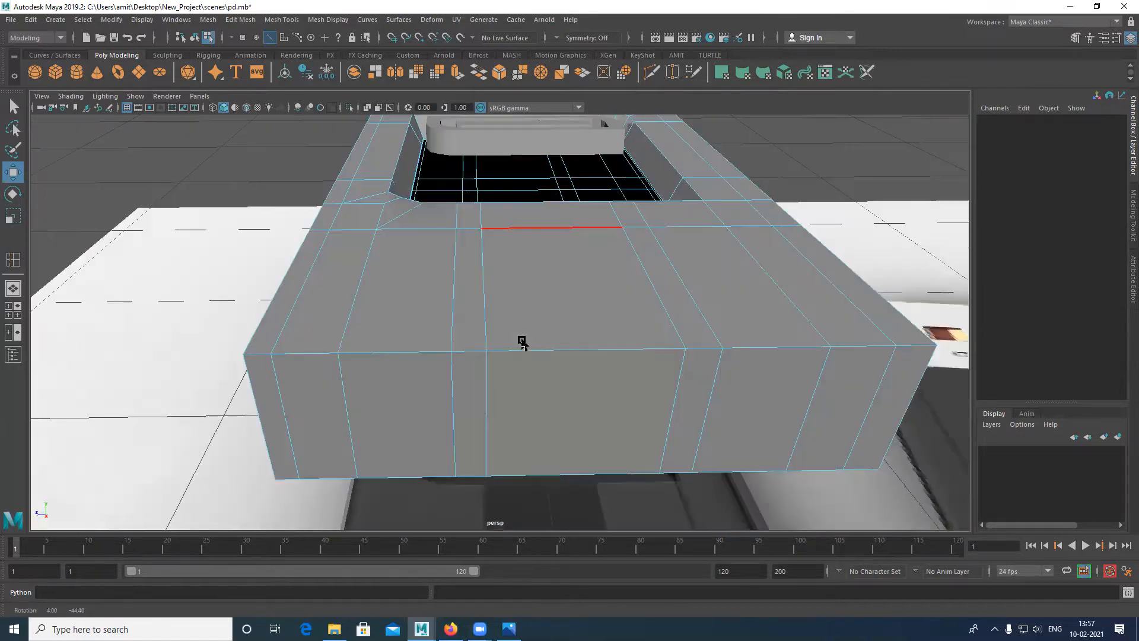
# Insert two lengthwise edge loops around the body with Multi-Cut, one on each side of the central strip
pyautogui.moveTo(464, 319)
pyautogui.keyDown('alt'); pyautogui.mouseDown()
pyautogui.moveTo(407, 297)
pyautogui.moveTo(440, 329)
pyautogui.moveTo(433, 351)
pyautogui.moveTo(428, 342)
pyautogui.moveTo(435, 353)
pyautogui.moveTo(451, 303)
pyautogui.mouseUp(); pyautogui.keyUp('alt')
pyautogui.hotkey('ctrl', 'shift', 'x')
pyautogui.keyDown('alt'); pyautogui.moveTo(442, 385); pyautogui.dragTo(455, 341); pyautogui.keyUp('alt')
pyautogui.keyDown('alt'); pyautogui.moveTo(459, 297); pyautogui.dragTo(464, 290, button='middle'); pyautogui.keyUp('alt')
pyautogui.keyDown('alt'); pyautogui.moveTo(463, 290); pyautogui.dragTo(460, 288); pyautogui.keyUp('alt')
pyautogui.keyDown('ctrl'); pyautogui.click(462, 287); pyautogui.keyUp('ctrl')
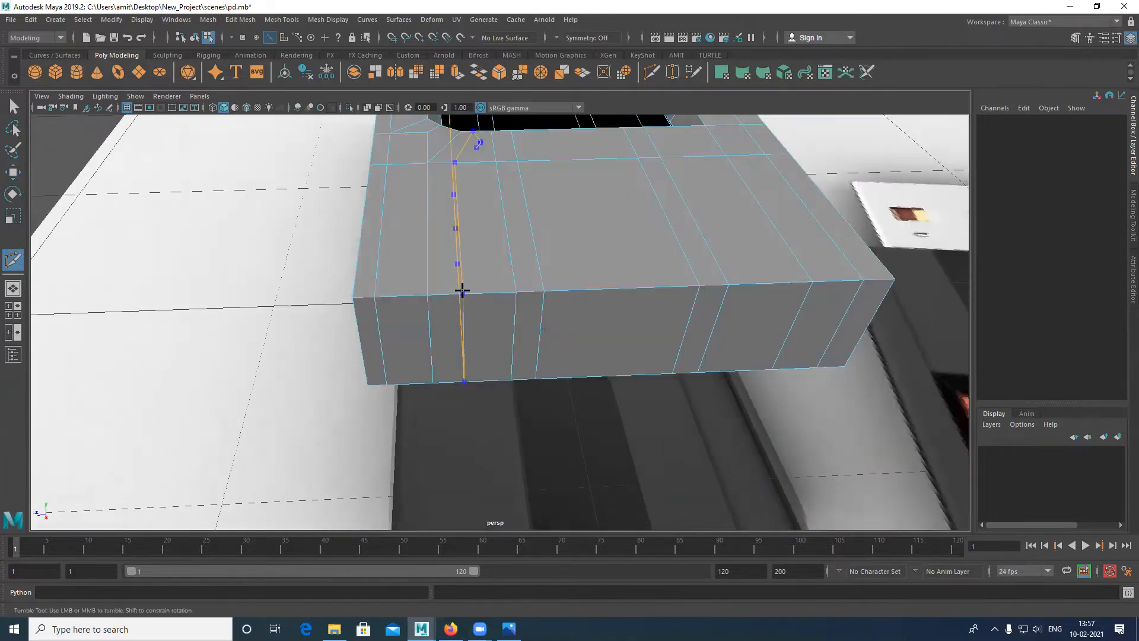
pyautogui.keyDown('alt'); pyautogui.moveTo(550, 285); pyautogui.dragTo(449, 364, button='middle'); pyautogui.keyUp('alt')
pyautogui.keyDown('alt'); pyautogui.moveTo(448, 361); pyautogui.dragTo(455, 362); pyautogui.keyUp('alt')
pyautogui.keyDown('ctrl'); pyautogui.click(546, 365); pyautogui.keyUp('ctrl')
pyautogui.keyDown('alt'); pyautogui.moveTo(549, 345); pyautogui.dragTo(497, 304, button='middle'); pyautogui.keyUp('alt')
# Insert two horizontal edge loops around the body's sides, one near the top and one near the bottom
pyautogui.press('w')
pyautogui.keyDown('alt'); pyautogui.moveTo(497, 304); pyautogui.dragTo(399, 305); pyautogui.keyUp('alt')
pyautogui.keyDown('shift'); pyautogui.moveTo(555, 279); pyautogui.dragTo(399, 305, button='right'); pyautogui.keyUp('shift')
pyautogui.keyDown('alt'); pyautogui.moveTo(399, 305); pyautogui.dragTo(401, 306); pyautogui.keyUp('alt')
pyautogui.keyDown('ctrl'); pyautogui.click(401, 305); pyautogui.keyUp('ctrl')
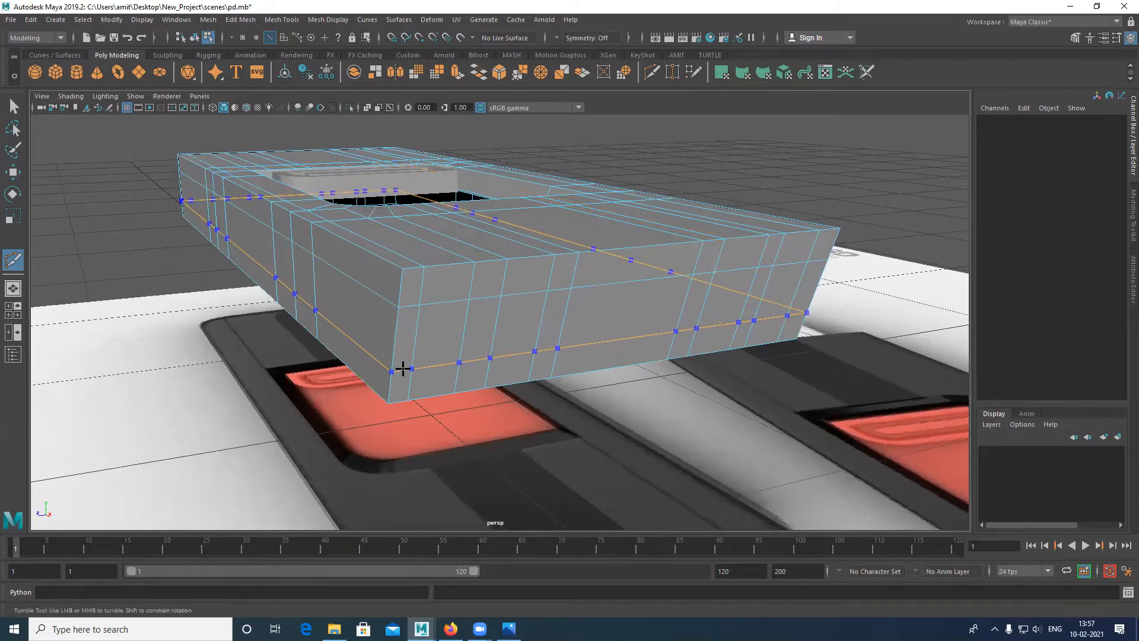
pyautogui.press('w')
# Select the central faces in the middle row of the body's connector end and extrude them
pyautogui.keyDown('alt'); pyautogui.moveTo(585, 331); pyautogui.dragTo(354, 237); pyautogui.keyUp('alt')
pyautogui.moveTo(509, 222); pyautogui.dragTo(508, 254, button='right')
pyautogui.click(337, 253)
pyautogui.keyDown('shift'); pyautogui.click(490, 250); pyautogui.keyUp('shift')
pyautogui.keyDown('shift'); pyautogui.click(550, 250); pyautogui.keyUp('shift')
pyautogui.keyDown('shift'); pyautogui.click(583, 252); pyautogui.keyUp('shift')
pyautogui.keyDown('alt'); pyautogui.moveTo(648, 333); pyautogui.dragTo(668, 279); pyautogui.keyUp('alt')
pyautogui.keyDown('alt'); pyautogui.moveTo(669, 280); pyautogui.dragTo(663, 304, button='middle'); pyautogui.keyUp('alt')
pyautogui.keyDown('alt'); pyautogui.moveTo(593, 318); pyautogui.dragTo(496, 305); pyautogui.keyUp('alt')
pyautogui.hotkey('ctrl', 'e')
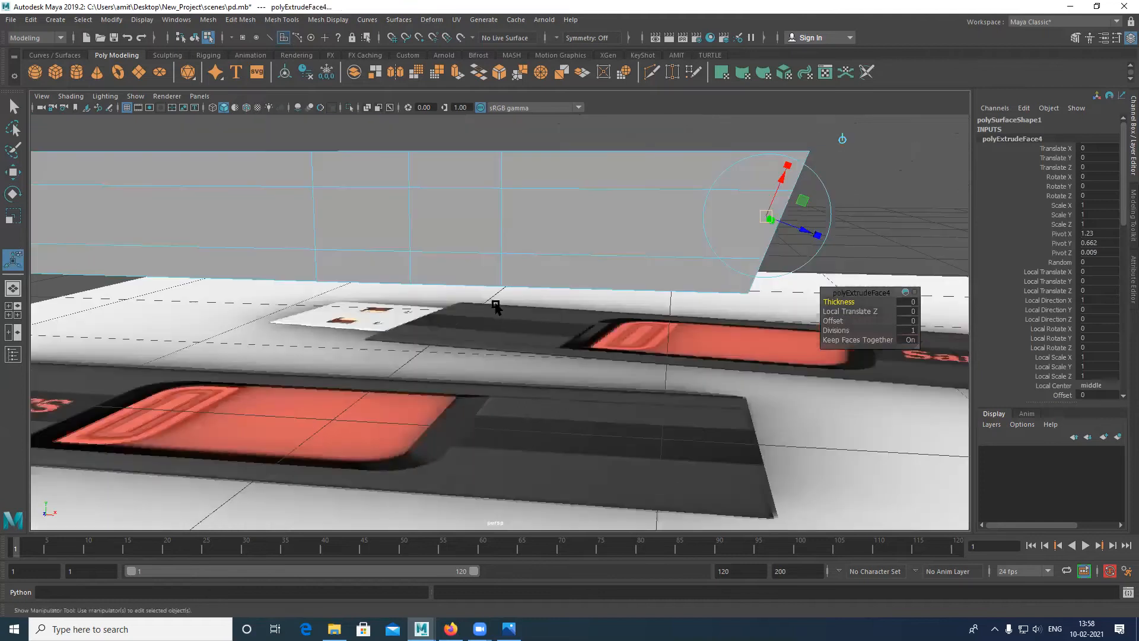
# Move the extruded faces inward along the world X axis to -0.107, forming the recess for the USB connector
pyautogui.keyDown('alt'); pyautogui.moveTo(587, 285); pyautogui.dragTo(506, 280, button='middle'); pyautogui.keyUp('alt')
pyautogui.scroll(3, 505, 261)
pyautogui.keyDown('alt'); pyautogui.moveTo(587, 233); pyautogui.dragTo(520, 286, button='middle'); pyautogui.keyUp('alt')
pyautogui.keyDown('alt'); pyautogui.moveTo(519, 289); pyautogui.dragTo(521, 288, button='right'); pyautogui.keyUp('alt')
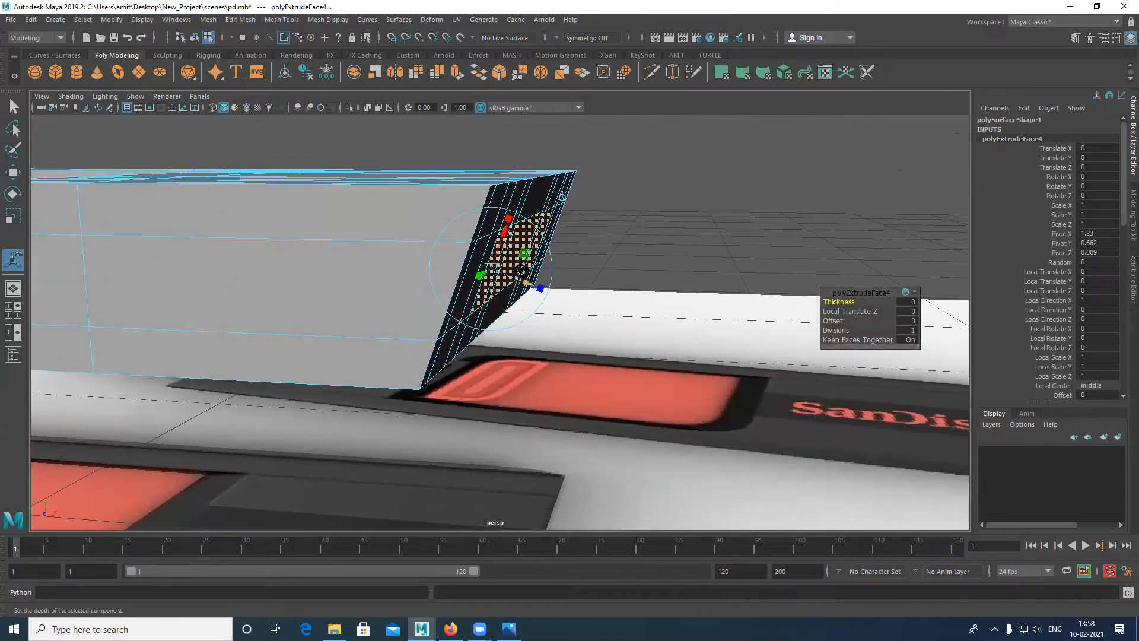
pyautogui.keyDown('alt'); pyautogui.moveTo(521, 288); pyautogui.dragTo(521, 270); pyautogui.keyUp('alt')
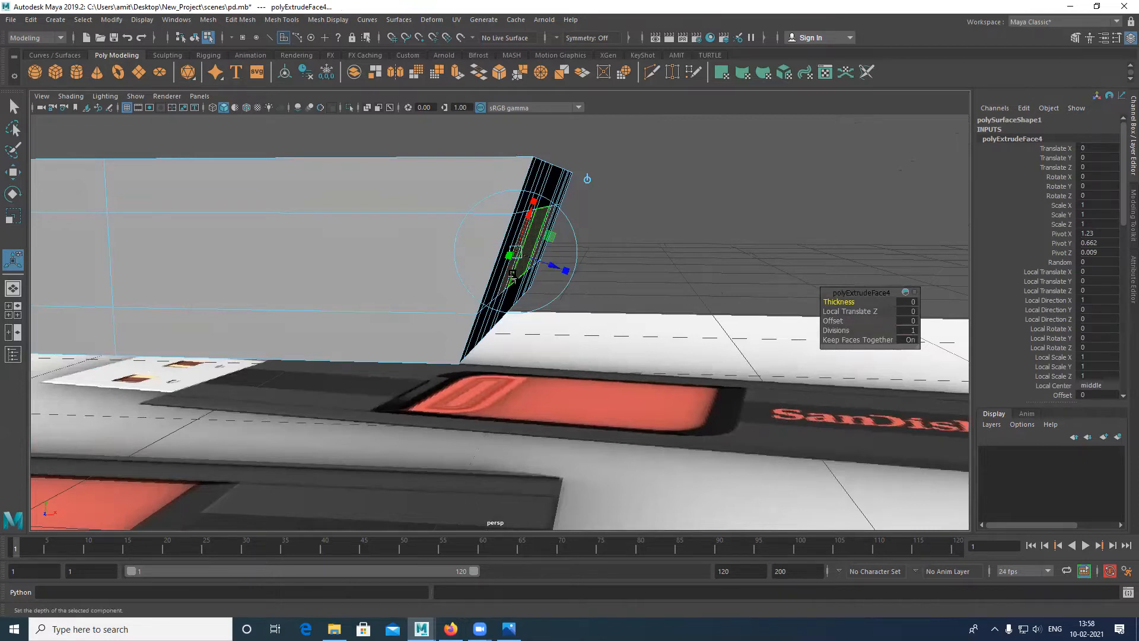
pyautogui.click(586, 180)
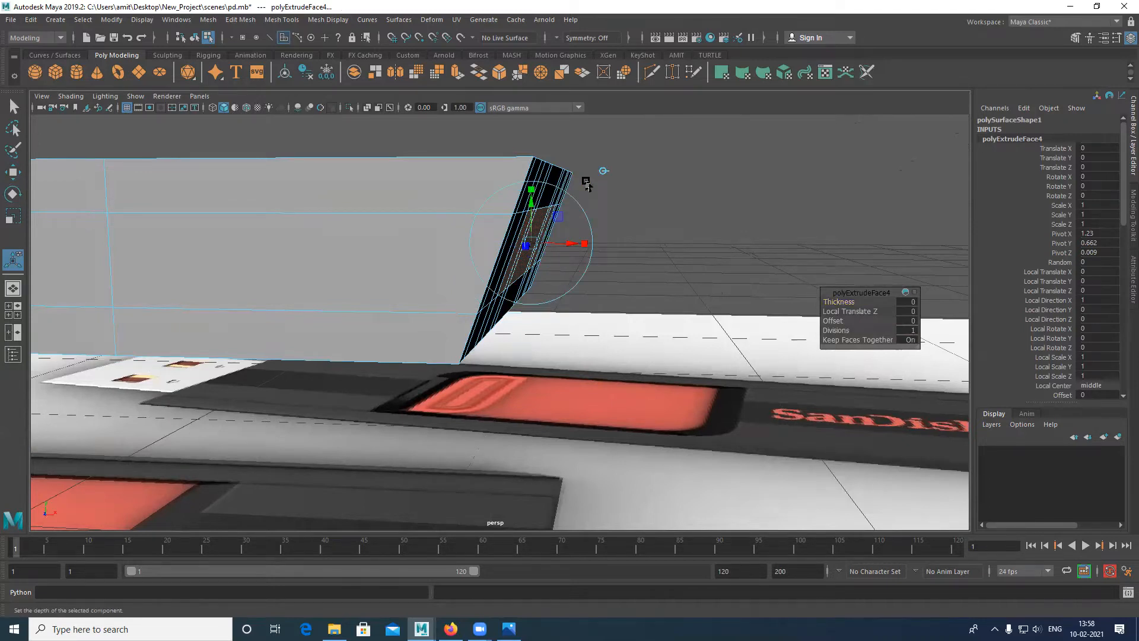
pyautogui.moveTo(561, 243); pyautogui.dragTo(369, 225)
pyautogui.keyDown('alt'); pyautogui.moveTo(401, 277); pyautogui.dragTo(403, 277); pyautogui.keyUp('alt')
pyautogui.keyDown('alt'); pyautogui.moveTo(367, 315); pyautogui.dragTo(356, 274); pyautogui.keyUp('alt')
pyautogui.keyDown('alt'); pyautogui.moveTo(346, 265); pyautogui.dragTo(341, 298, button='middle'); pyautogui.keyUp('alt')
pyautogui.moveTo(481, 282); pyautogui.dragTo(506, 307, button='middle')
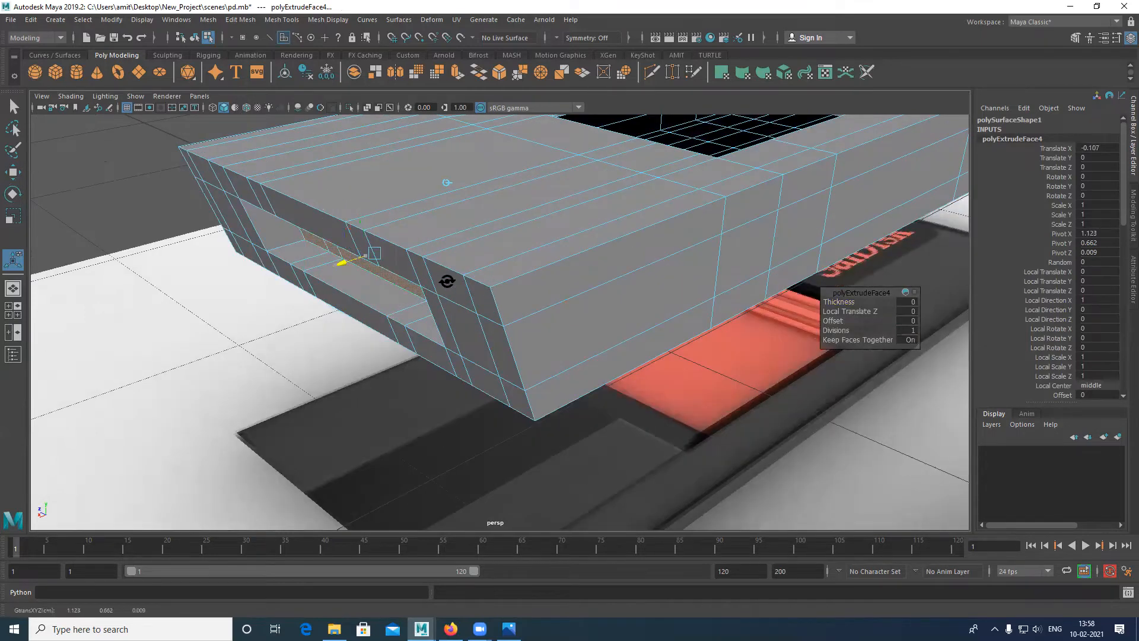
# Examine the body's connector recess and top opening from several angles
pyautogui.keyDown('alt'); pyautogui.moveTo(399, 280); pyautogui.dragTo(553, 205); pyautogui.keyUp('alt')
pyautogui.keyDown('alt'); pyautogui.moveTo(676, 217); pyautogui.dragTo(750, 219); pyautogui.keyUp('alt')
pyautogui.keyDown('alt'); pyautogui.moveTo(551, 329); pyautogui.dragTo(337, 320); pyautogui.keyUp('alt')
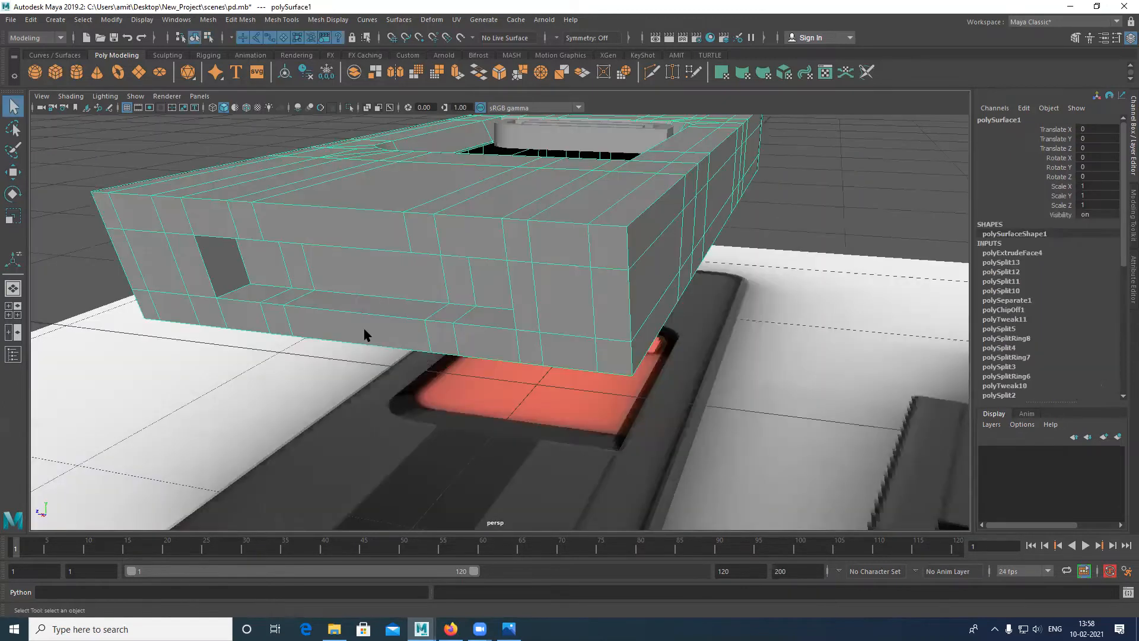
pyautogui.keyDown('alt'); pyautogui.moveTo(567, 221); pyautogui.dragTo(467, 377); pyautogui.keyUp('alt')
pyautogui.scroll(2, 552, 219)
pyautogui.scroll(2, 554, 219)
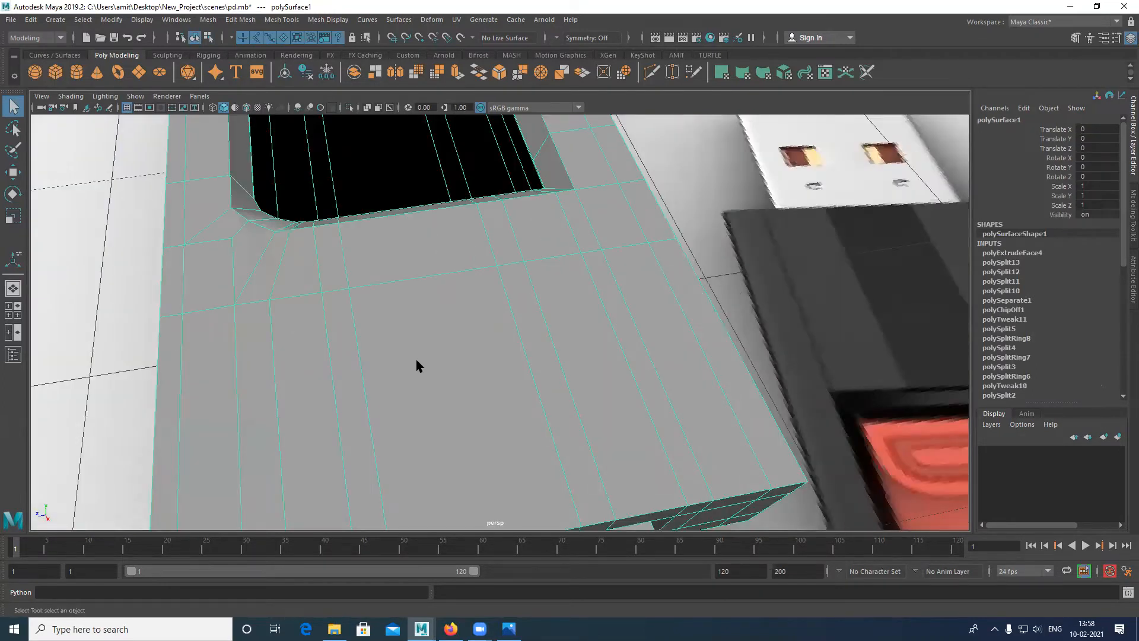
pyautogui.scroll(-3, 417, 360)
pyautogui.scroll(-3, 534, 365)
pyautogui.keyDown('alt'); pyautogui.moveTo(540, 367); pyautogui.dragTo(528, 347); pyautogui.keyUp('alt')
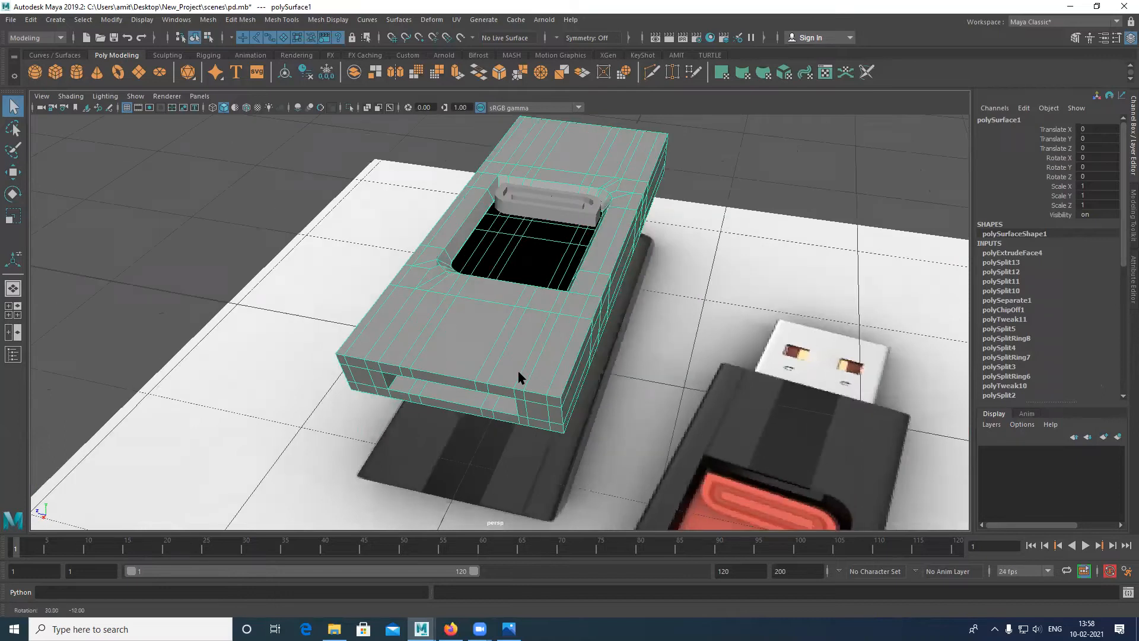
# Try to move the body's upper horizontal edge loop beside the opening in the front wireframe view
pyautogui.press('Right')
pyautogui.click(469, 339)
pyautogui.press('space')
pyautogui.press('space')
pyautogui.scroll(-2, 529, 351)
pyautogui.scroll(8, 528, 351)
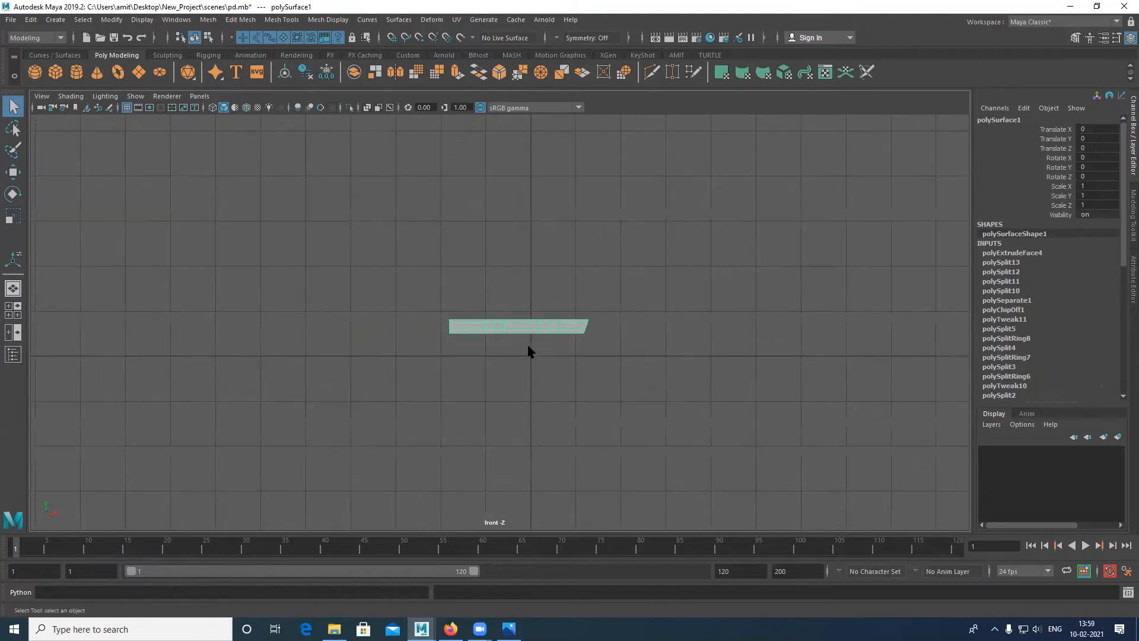
pyautogui.press('4')
pyautogui.scroll(8, 411, 326)
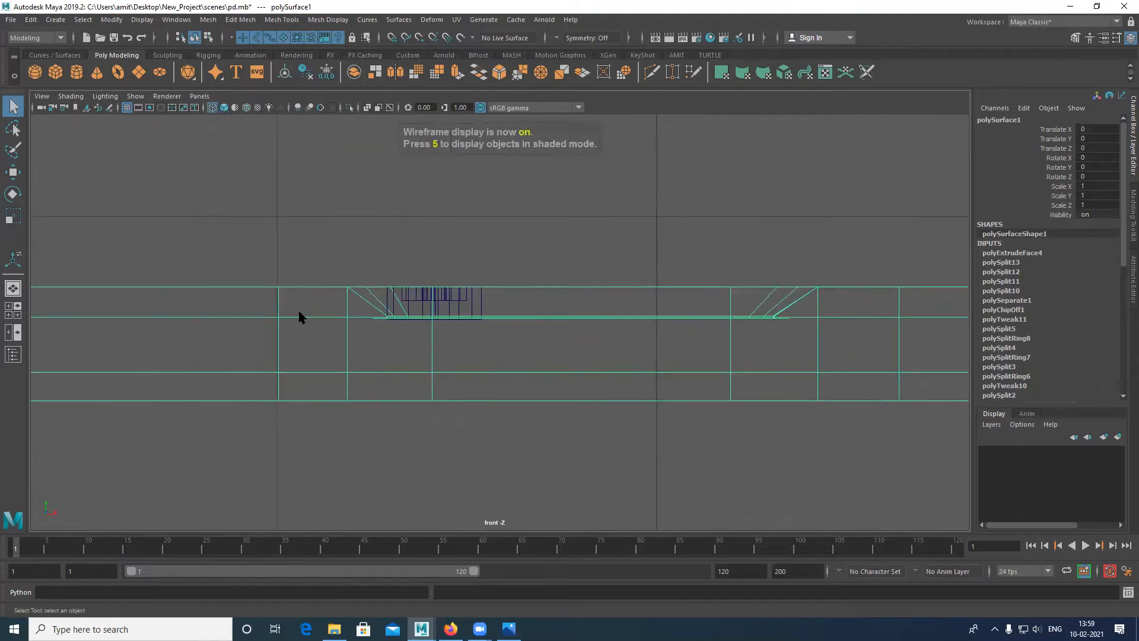
pyautogui.scroll(3, 285, 328)
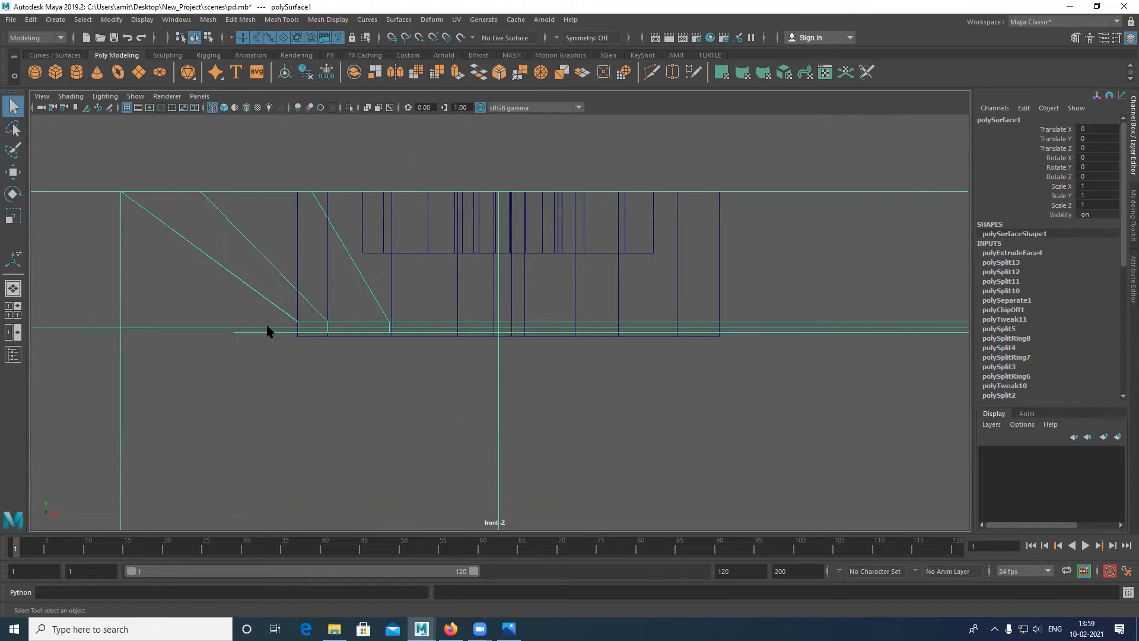
pyautogui.moveTo(211, 300); pyautogui.dragTo(229, 238, button='right')
pyautogui.click(195, 330)
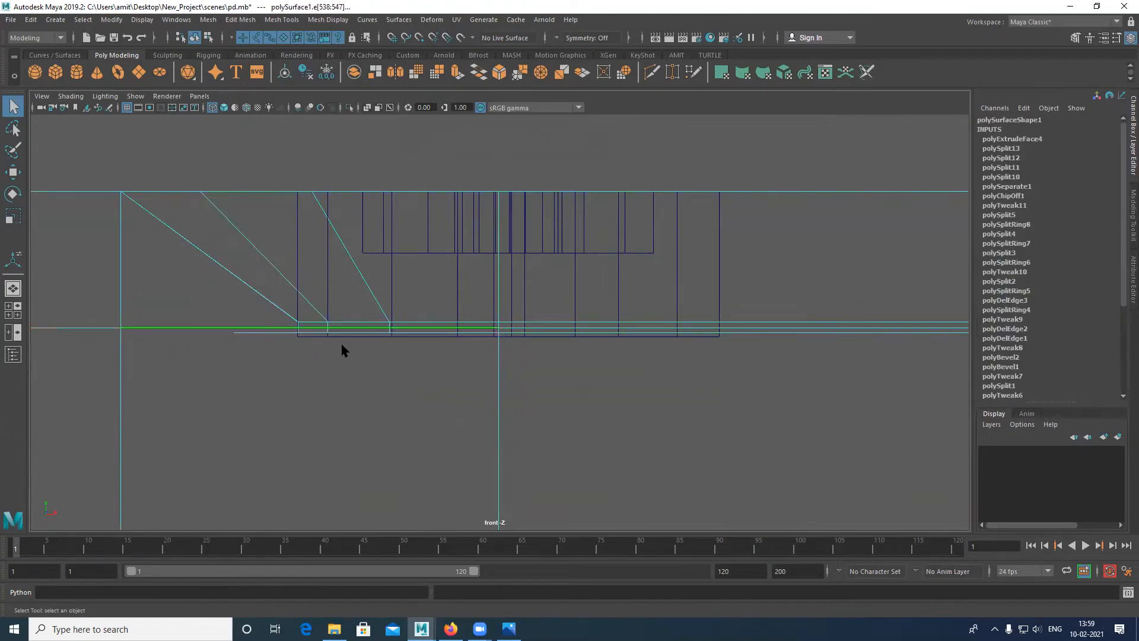
pyautogui.press('w')
pyautogui.scroll(-10, 439, 366)
pyautogui.scroll(3, 483, 351)
pyautogui.scroll(5, 553, 344)
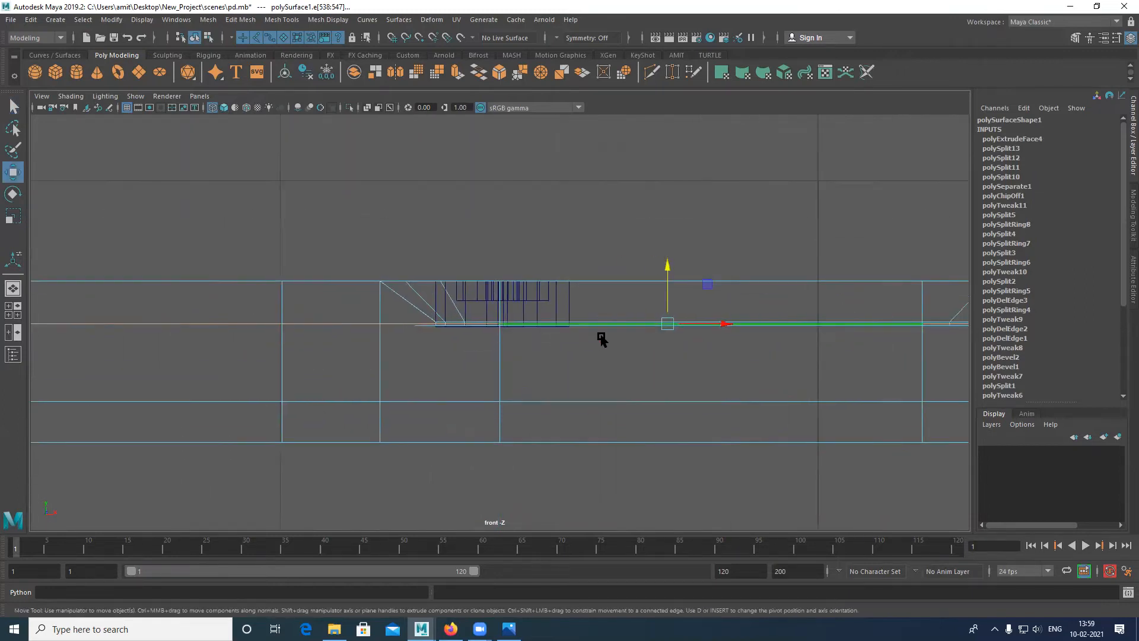
pyautogui.moveTo(749, 268); pyautogui.dragTo(750, 270)
pyautogui.hotkey('ctrl', 'z')
pyautogui.hotkey('ctrl', 'z')
# Examine the body's edge loops in wireframe, and return to the shaded perspective view
pyautogui.keyDown('alt'); pyautogui.moveTo(562, 376); pyautogui.dragTo(437, 358, button='middle'); pyautogui.keyUp('alt')
pyautogui.keyDown('alt'); pyautogui.moveTo(815, 414); pyautogui.dragTo(735, 376, button='middle'); pyautogui.keyUp('alt')
pyautogui.doubleClick(499, 390)
pyautogui.scroll(-3, 511, 356)
pyautogui.scroll(5, 511, 368)
pyautogui.moveTo(656, 302); pyautogui.dragTo(751, 228, button='right')
pyautogui.press('space')
pyautogui.moveTo(717, 350); pyautogui.dragTo(716, 304)
pyautogui.keyDown('alt'); pyautogui.moveTo(650, 331); pyautogui.dragTo(696, 322); pyautogui.keyUp('alt')
pyautogui.keyDown('alt'); pyautogui.moveTo(449, 364); pyautogui.dragTo(608, 218); pyautogui.keyUp('alt')
pyautogui.moveTo(537, 268)
pyautogui.keyDown('alt'); pyautogui.mouseDown()
pyautogui.moveTo(433, 376)
pyautogui.moveTo(451, 368)
pyautogui.mouseUp(); pyautogui.keyUp('alt')
pyautogui.press('5')
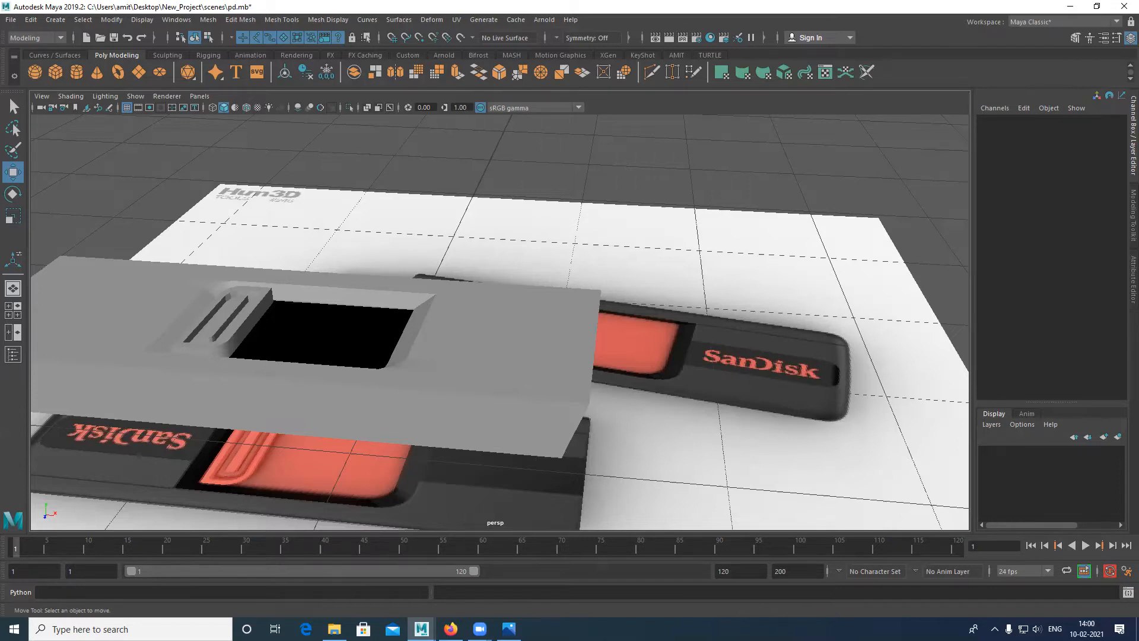
# Isolate the grooved slider button in the viewport
pyautogui.click(285, 326)
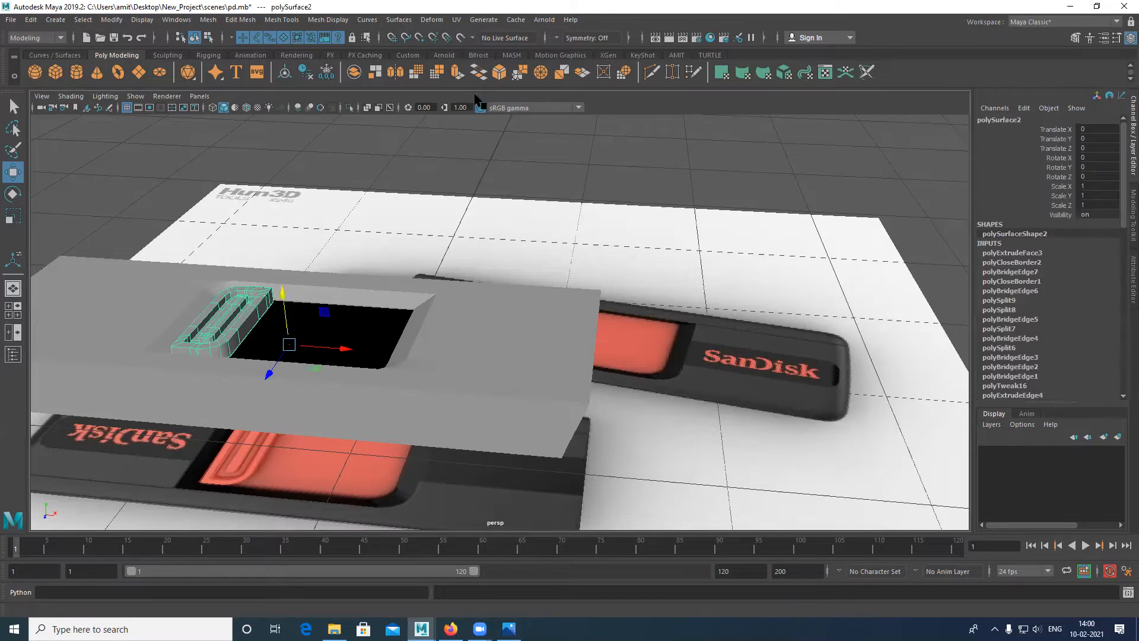
pyautogui.click(350, 108)
pyautogui.press('space')
pyautogui.moveTo(450, 305); pyautogui.dragTo(439, 271)
pyautogui.keyDown('alt'); pyautogui.moveTo(510, 329); pyautogui.dragTo(662, 321, button='middle'); pyautogui.keyUp('alt')
pyautogui.keyDown('alt'); pyautogui.moveTo(322, 358); pyautogui.dragTo(407, 376, button='right'); pyautogui.keyUp('alt')
pyautogui.keyDown('alt'); pyautogui.moveTo(407, 377); pyautogui.dragTo(461, 360, button='middle'); pyautogui.keyUp('alt')
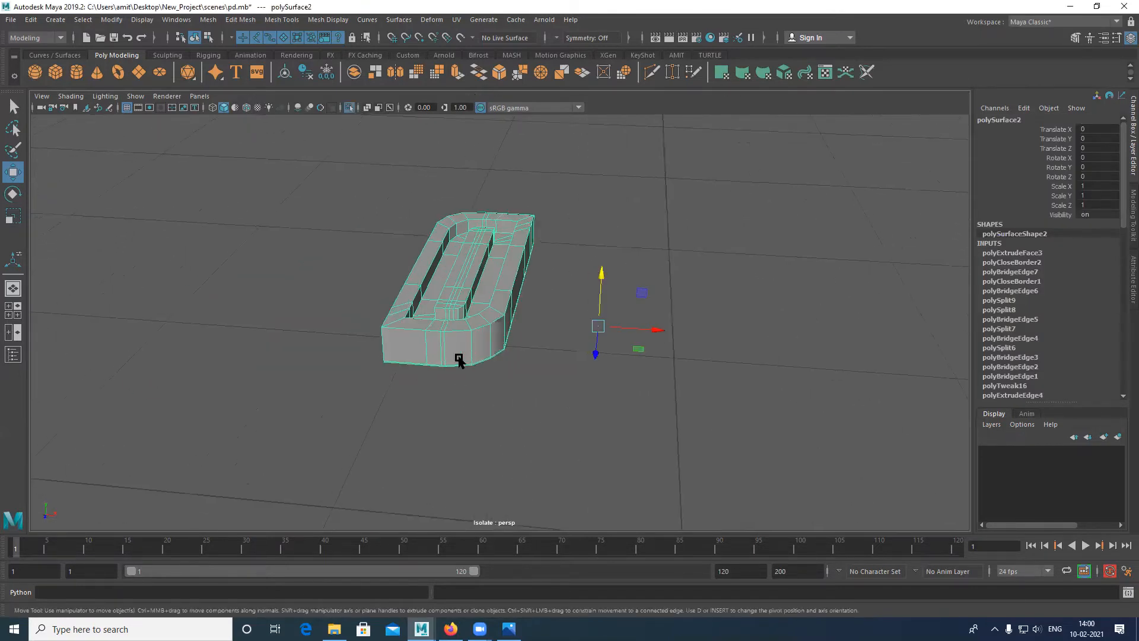
pyautogui.keyDown('alt'); pyautogui.moveTo(461, 360); pyautogui.dragTo(464, 242, button='right'); pyautogui.keyUp('alt')
# Extrude the slider button's bottom border edges outward into a flat flange, scaling them uniformly to about 1.81
pyautogui.moveTo(460, 439); pyautogui.dragTo(456, 404, button='right')
pyautogui.click(456, 405)
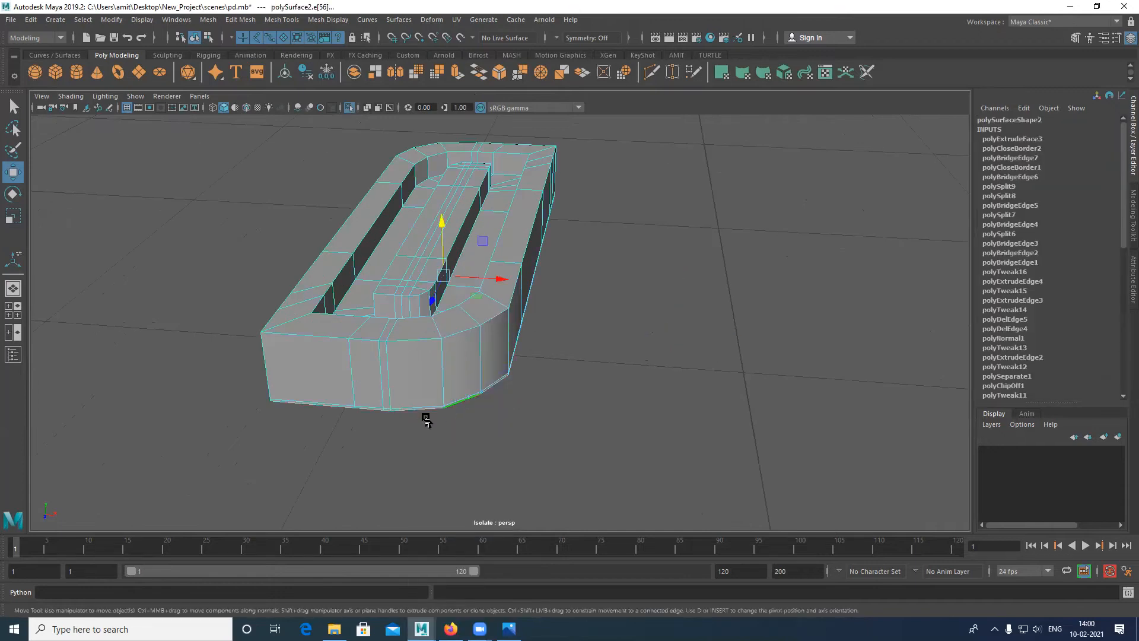
pyautogui.press('r')
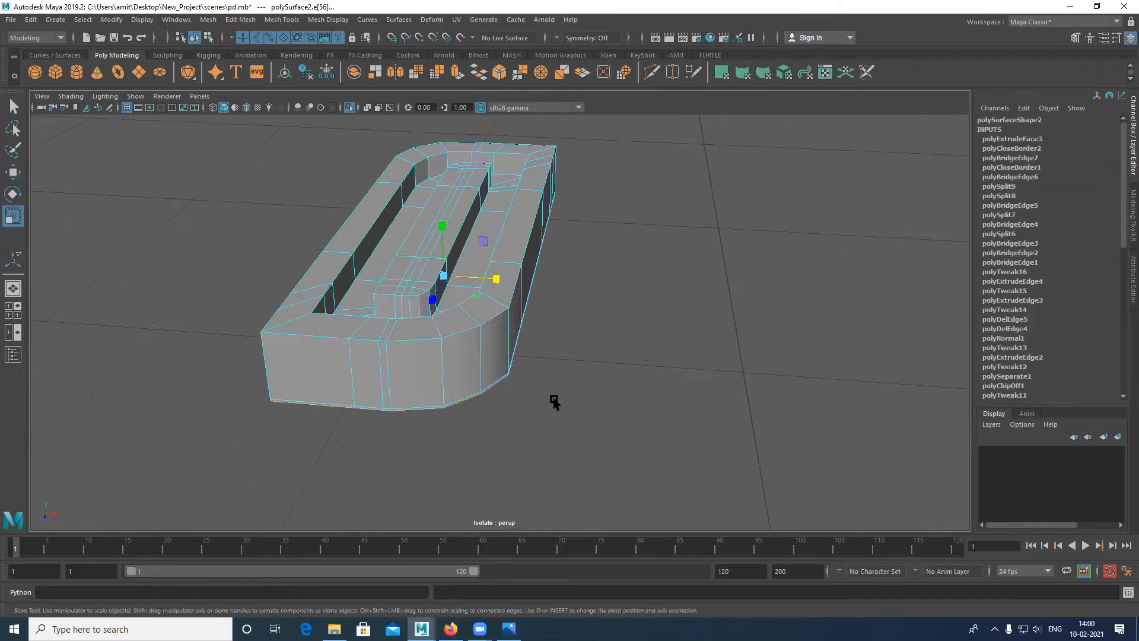
pyautogui.keyDown('shift'); pyautogui.moveTo(445, 276); pyautogui.dragTo(651, 291); pyautogui.keyUp('shift')
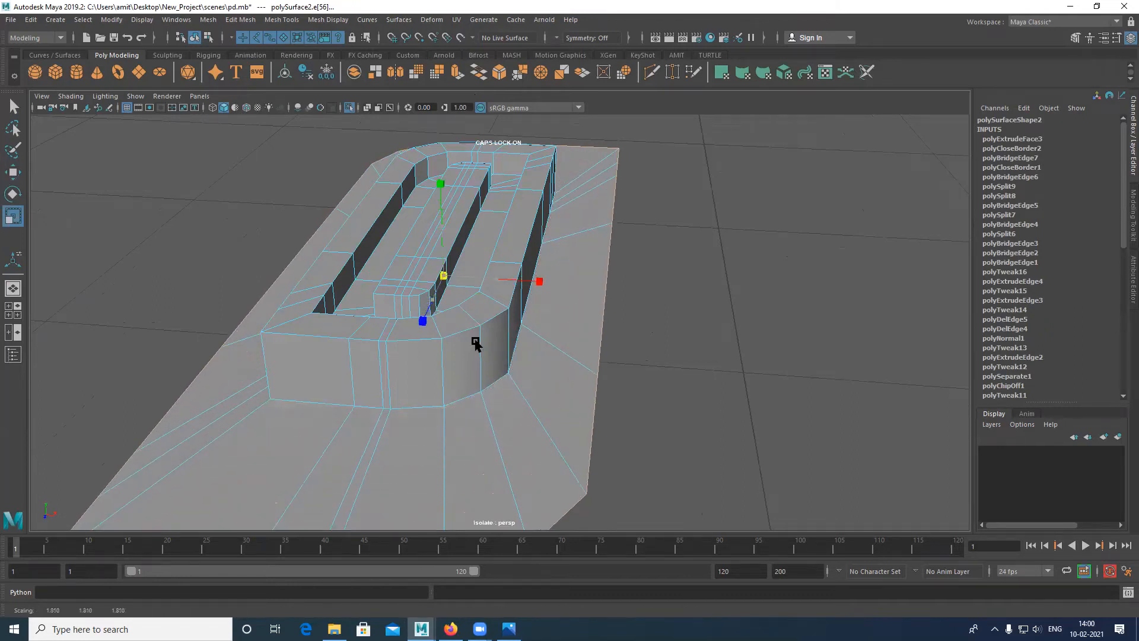
# In the top view, scale the two middle vertices on the flange's right edge closer together along Z
pyautogui.keyDown('alt'); pyautogui.moveTo(633, 378); pyautogui.dragTo(584, 411, button='right'); pyautogui.keyUp('alt')
pyautogui.press('space')
pyautogui.moveTo(569, 397); pyautogui.dragTo(442, 402)
pyautogui.keyDown('alt'); pyautogui.moveTo(470, 336); pyautogui.dragTo(504, 354, button='right'); pyautogui.keyUp('alt')
pyautogui.scroll(5, 502, 353)
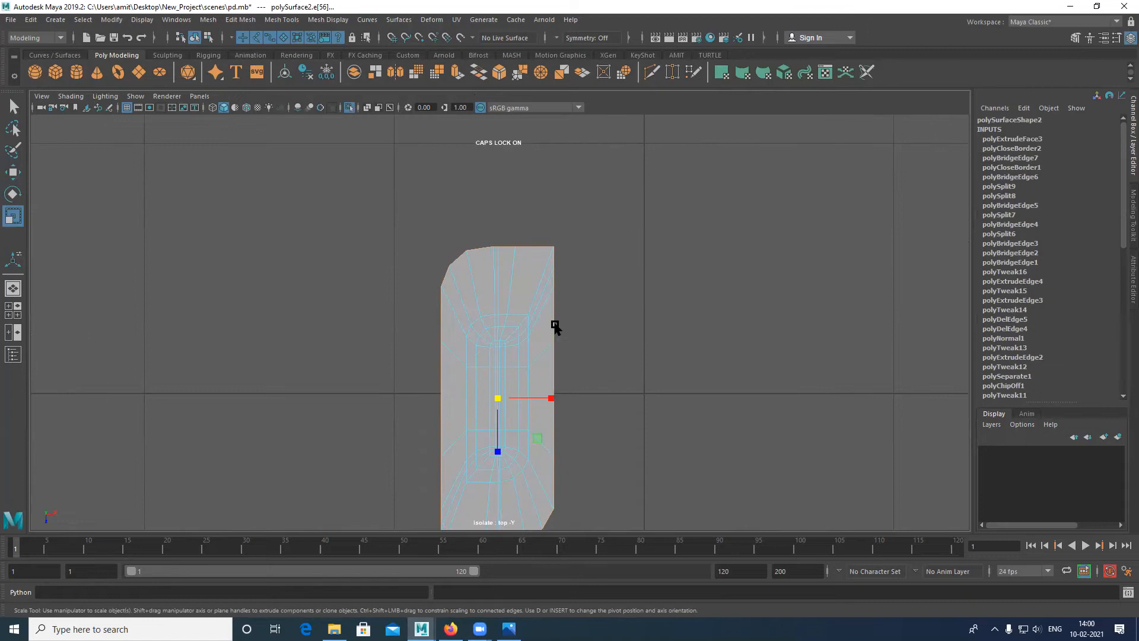
pyautogui.keyDown('alt'); pyautogui.moveTo(556, 326); pyautogui.dragTo(543, 341, button='middle'); pyautogui.keyUp('alt')
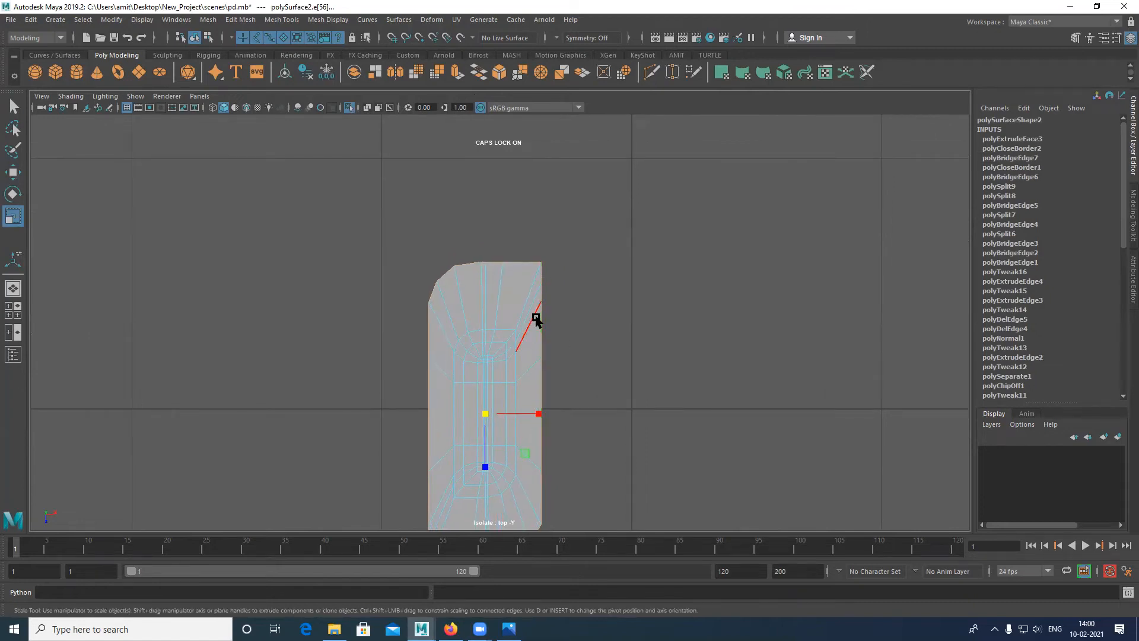
pyautogui.keyDown('alt'); pyautogui.moveTo(525, 338); pyautogui.dragTo(533, 327, button='middle'); pyautogui.keyUp('alt')
pyautogui.moveTo(532, 327); pyautogui.dragTo(471, 296, button='right')
pyautogui.moveTo(522, 299); pyautogui.dragTo(538, 461)
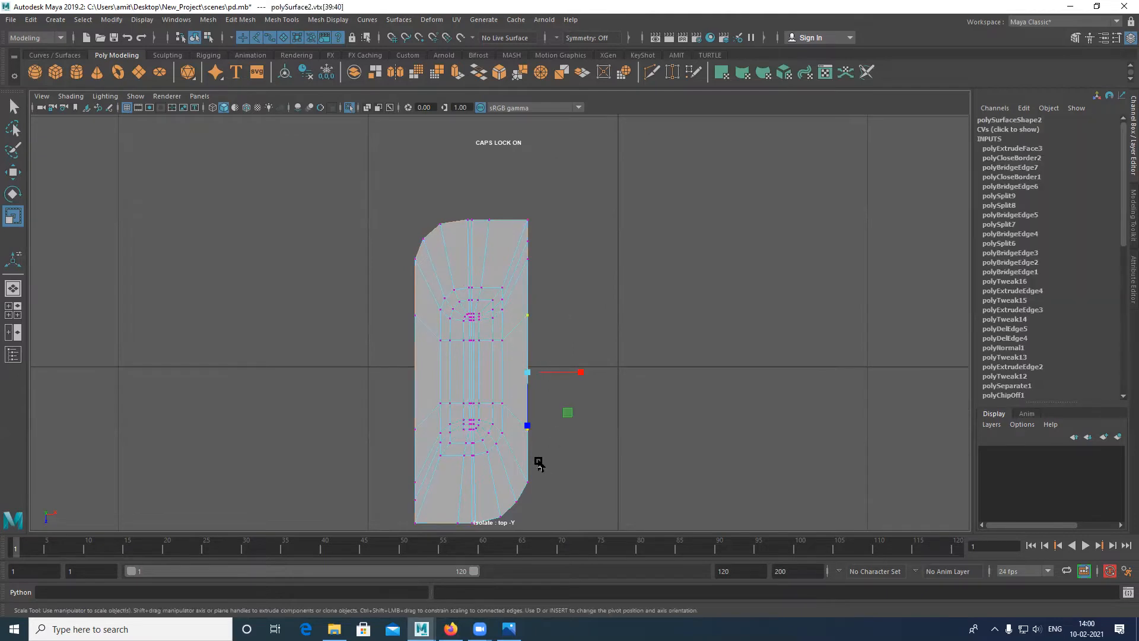
pyautogui.moveTo(530, 423); pyautogui.dragTo(528, 397)
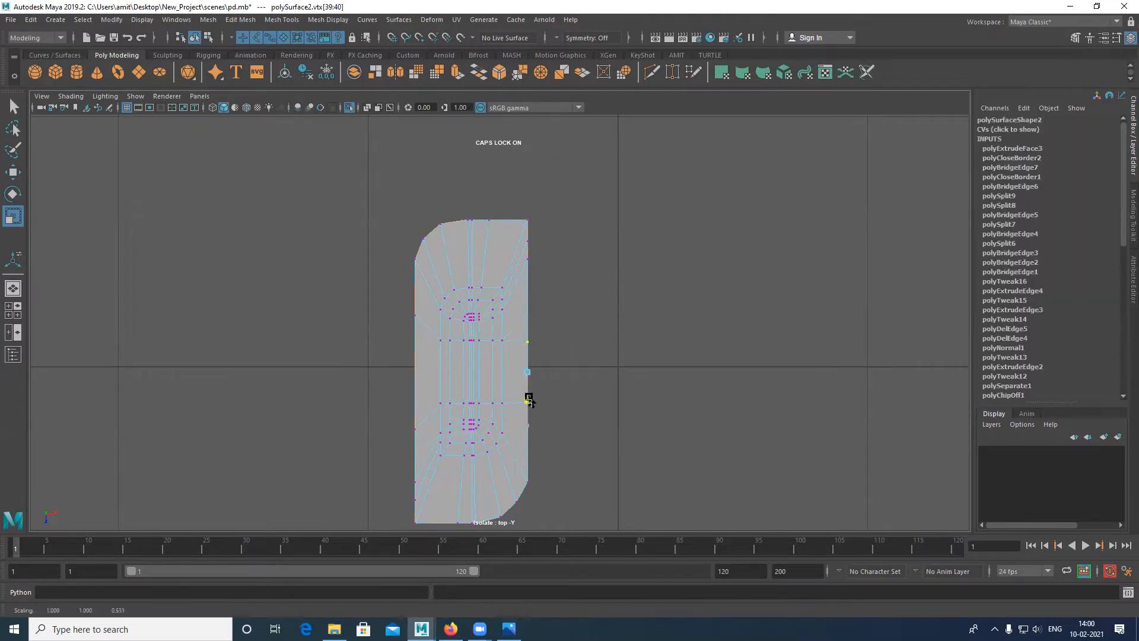
# Bring the flange's left-edge middle vertices closer together and straighten both middle vertex rows across the slider
pyautogui.moveTo(356, 299)
pyautogui.mouseDown()
pyautogui.moveTo(421, 436)
pyautogui.moveTo(410, 403)
pyautogui.mouseUp()
pyautogui.moveTo(381, 332); pyautogui.dragTo(593, 364)
pyautogui.moveTo(381, 390); pyautogui.dragTo(589, 417)
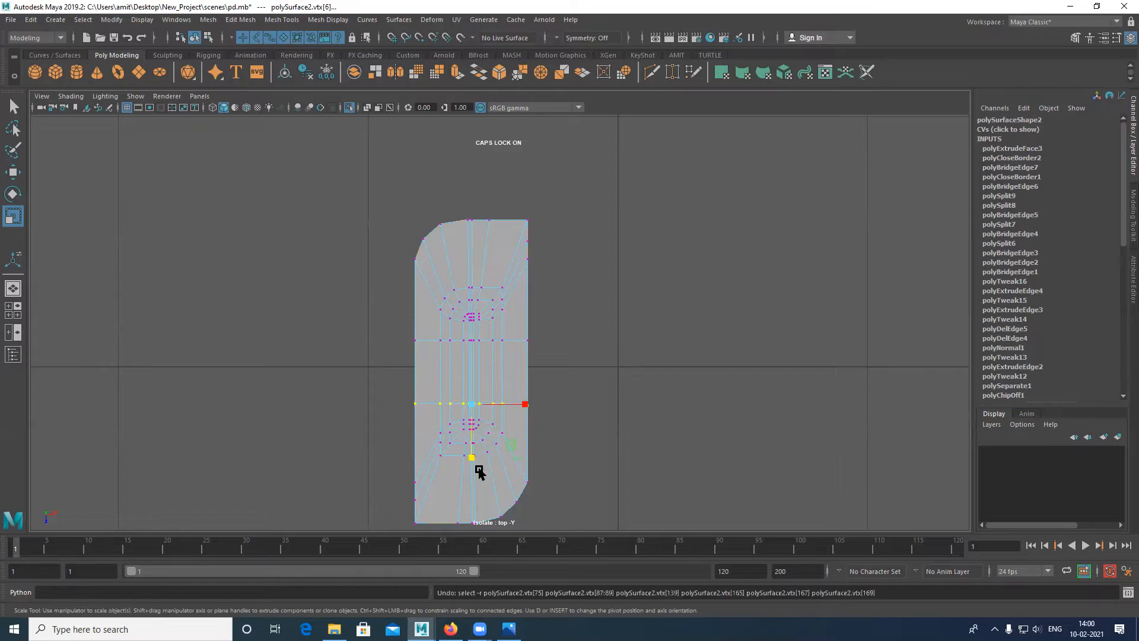
# Move the pair of lower side vertices on the flange up along Z, level with the slider's lower vertex row
pyautogui.moveTo(517, 470); pyautogui.dragTo(538, 496)
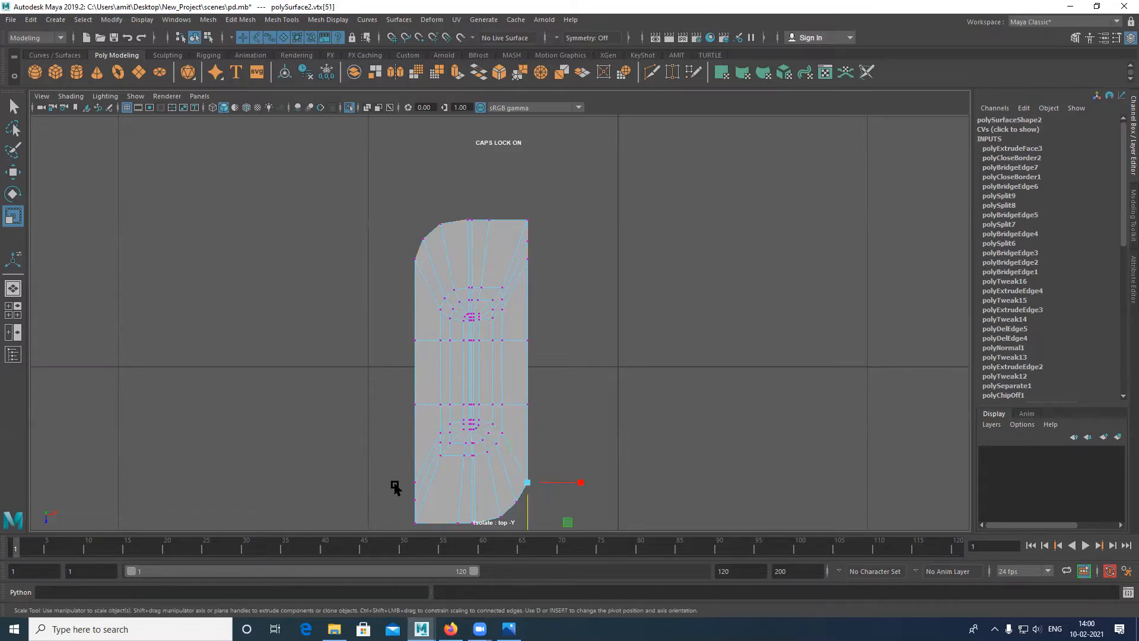
pyautogui.keyDown('shift'); pyautogui.click(416, 481); pyautogui.keyUp('shift')
pyautogui.press('w')
pyautogui.moveTo(467, 522); pyautogui.dragTo(468, 467)
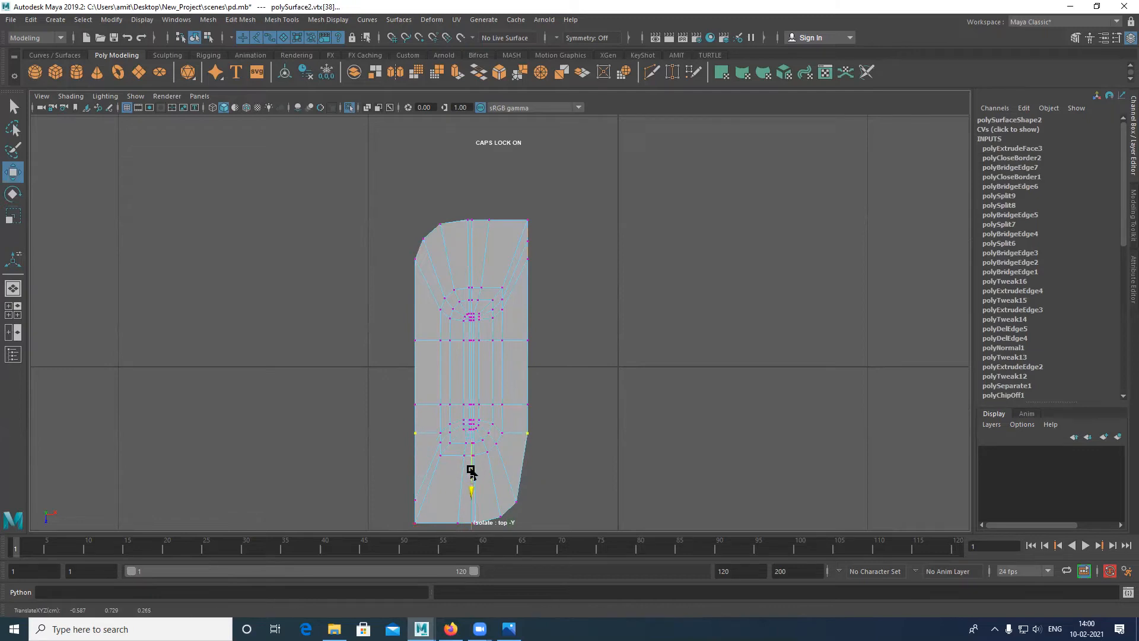
pyautogui.keyDown('alt'); pyautogui.moveTo(471, 471); pyautogui.dragTo(500, 435, button='middle'); pyautogui.keyUp('alt')
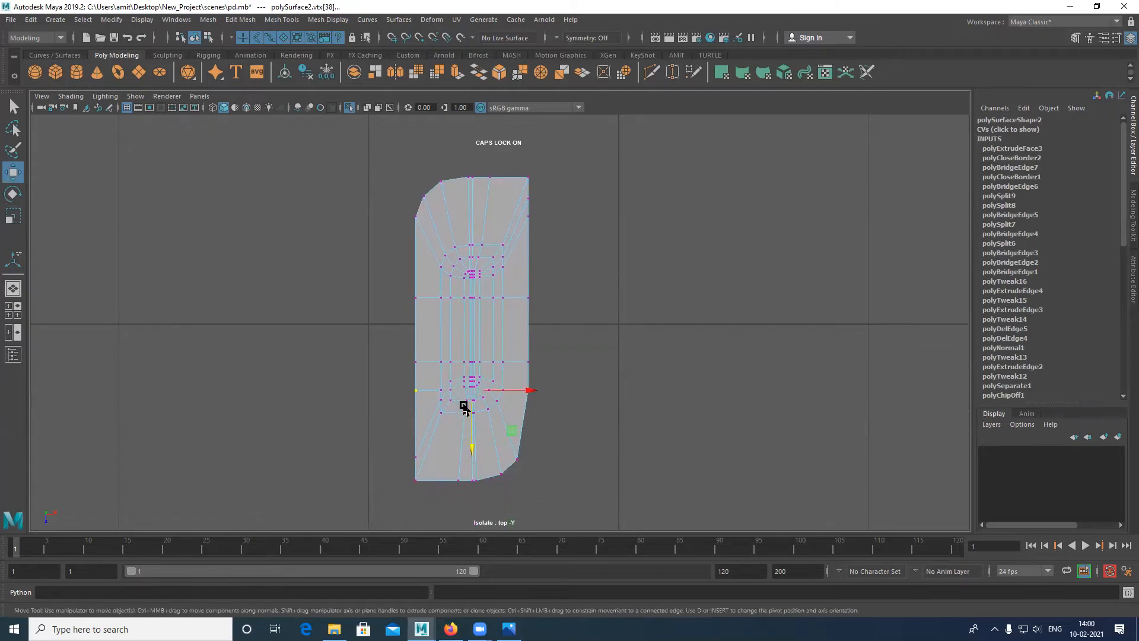
pyautogui.scroll(5, 492, 398)
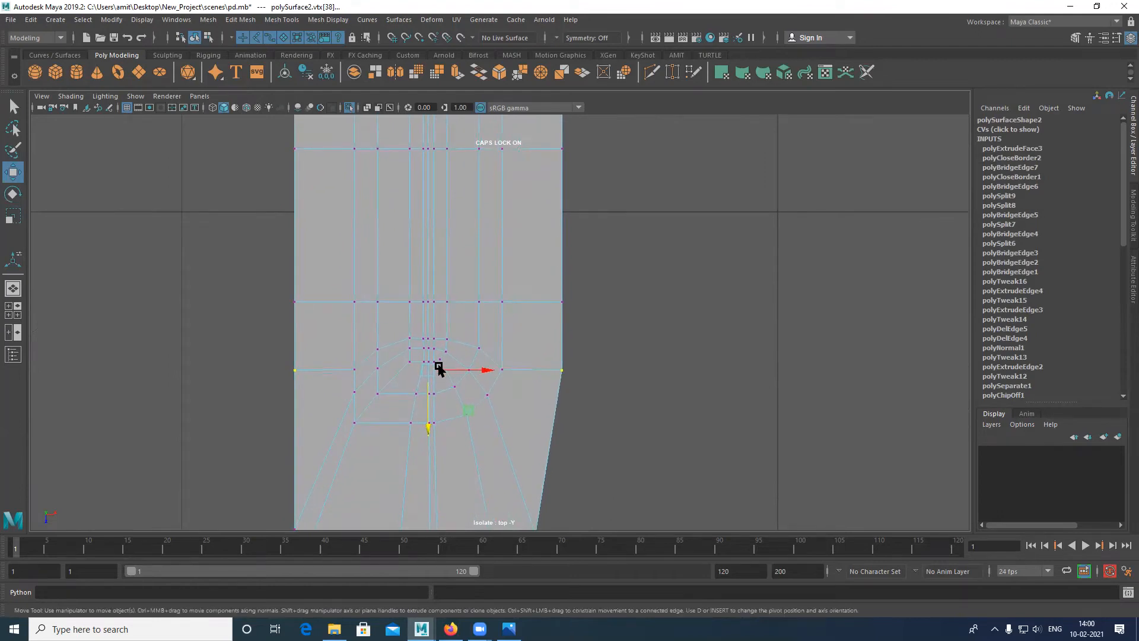
# Move the rounded lower corner's vertex down to the flange's bottom edge, and raise the adjacent pair of side vertices
pyautogui.scroll(-3, 474, 410)
pyautogui.moveTo(512, 379); pyautogui.dragTo(545, 423)
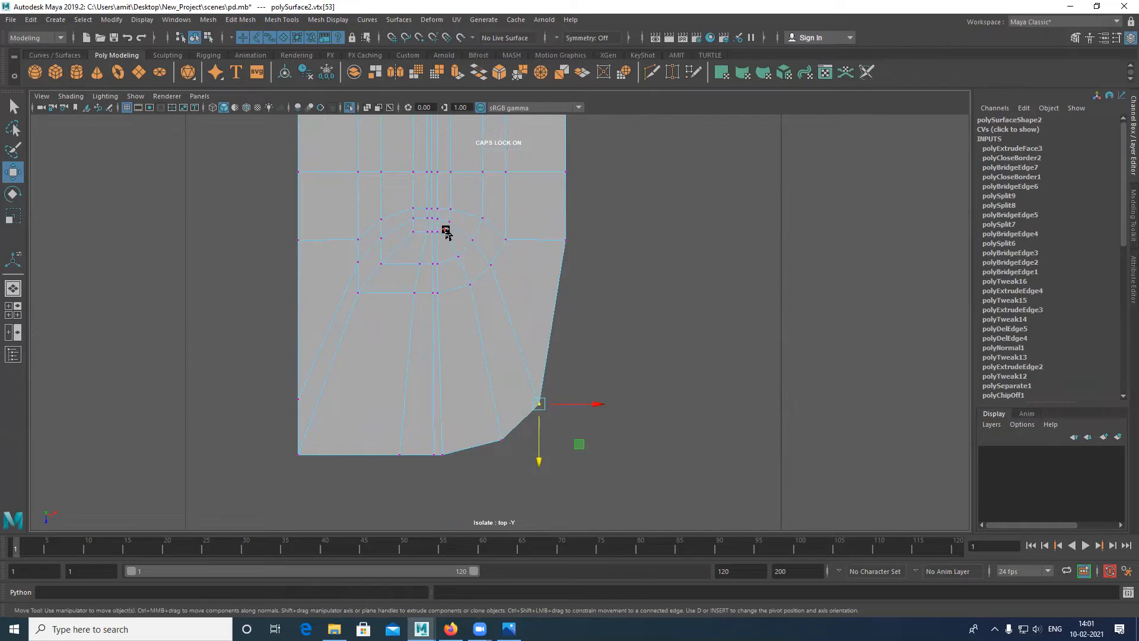
pyautogui.click(502, 438)
pyautogui.moveTo(503, 475); pyautogui.dragTo(505, 488)
pyautogui.moveTo(254, 376); pyautogui.dragTo(552, 422)
pyautogui.moveTo(421, 459); pyautogui.dragTo(424, 408)
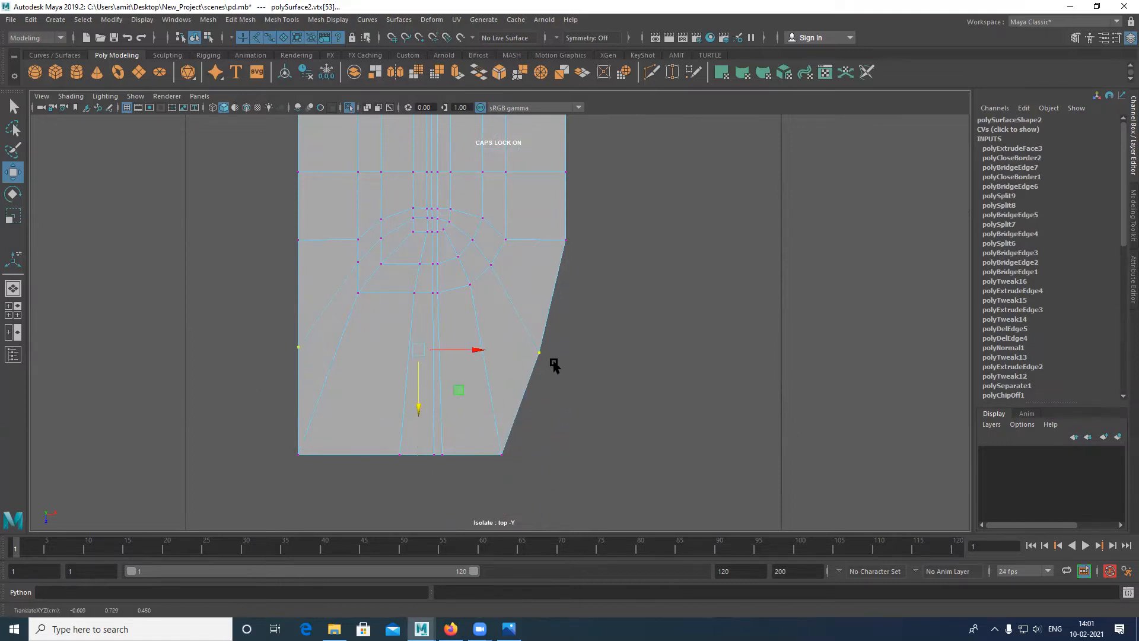
# Move the two remaining vertices of the flange's rounded lower corner outward along X
pyautogui.press('e')
pyautogui.moveTo(580, 328); pyautogui.dragTo(489, 481)
pyautogui.press('w')
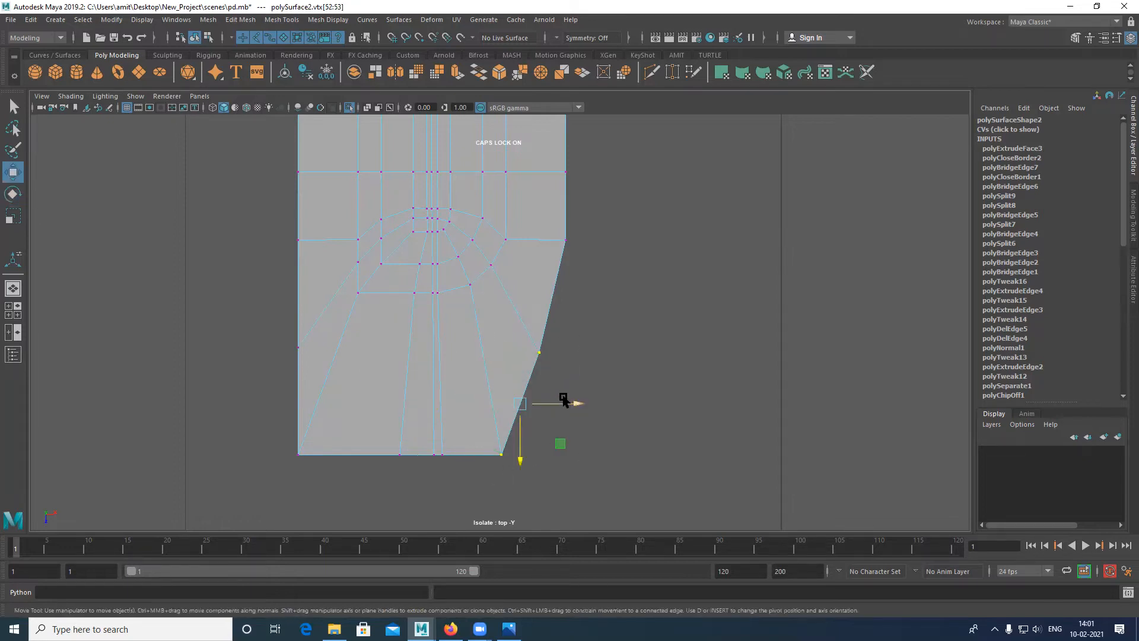
pyautogui.moveTo(570, 404); pyautogui.dragTo(613, 405)
# Flatten the vertices of the flange's right edge into one straight line by scaling along X
pyautogui.scroll(-6, 544, 306)
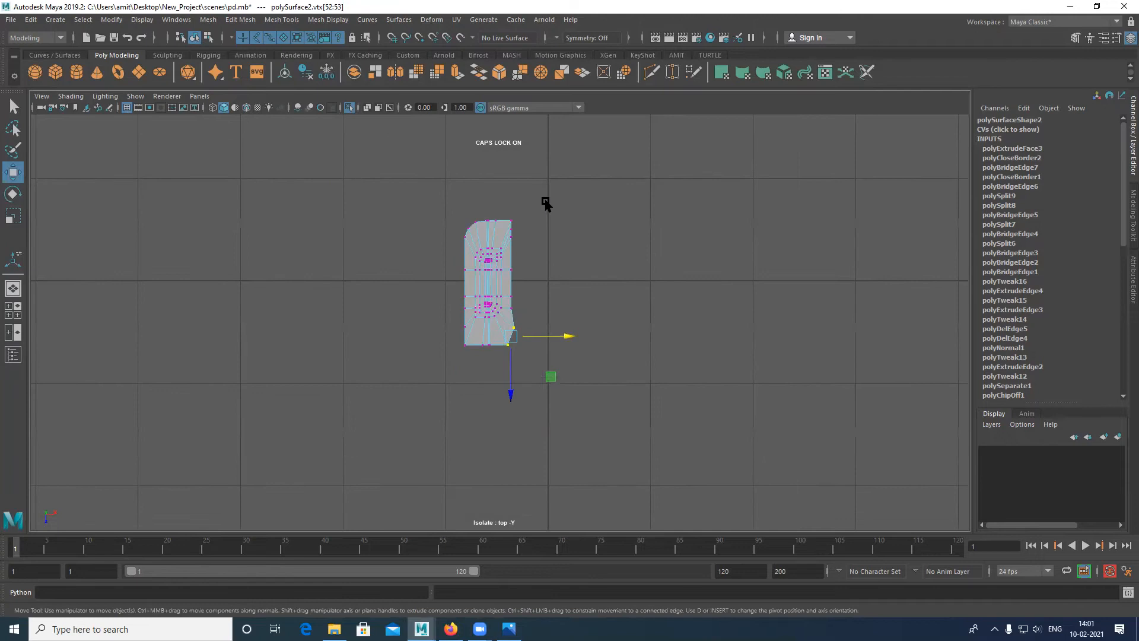
pyautogui.moveTo(549, 203); pyautogui.dragTo(503, 384)
pyautogui.press('r')
pyautogui.moveTo(567, 264)
pyautogui.mouseDown()
pyautogui.moveTo(454, 279)
pyautogui.moveTo(553, 276)
pyautogui.mouseUp()
pyautogui.moveTo(574, 200); pyautogui.dragTo(502, 381)
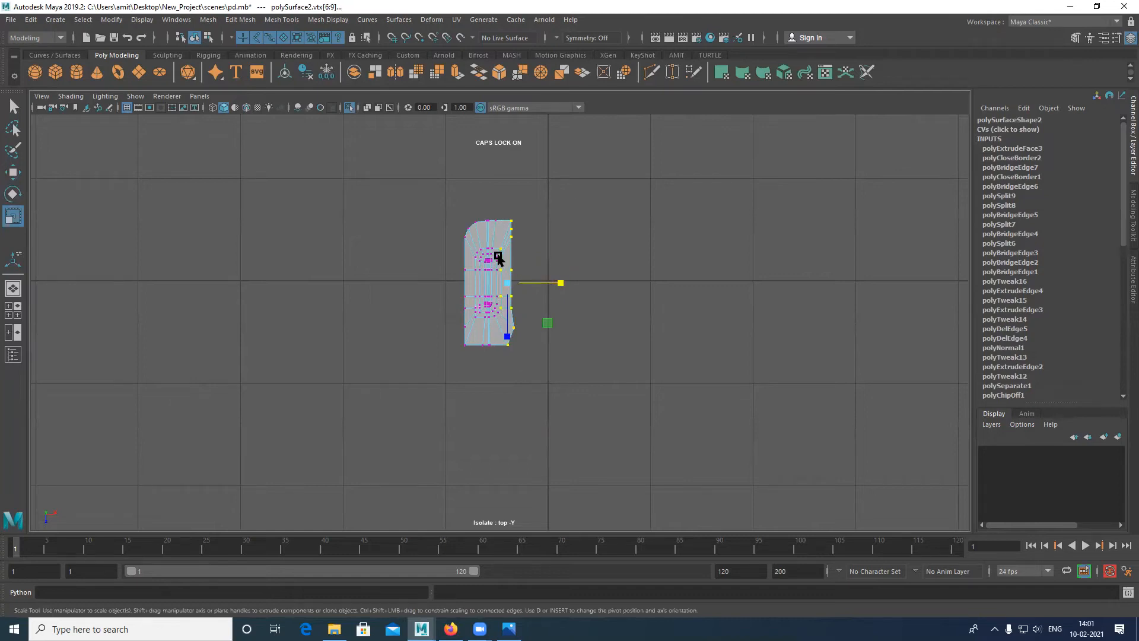
pyautogui.moveTo(565, 284); pyautogui.dragTo(399, 296)
pyautogui.click(597, 375)
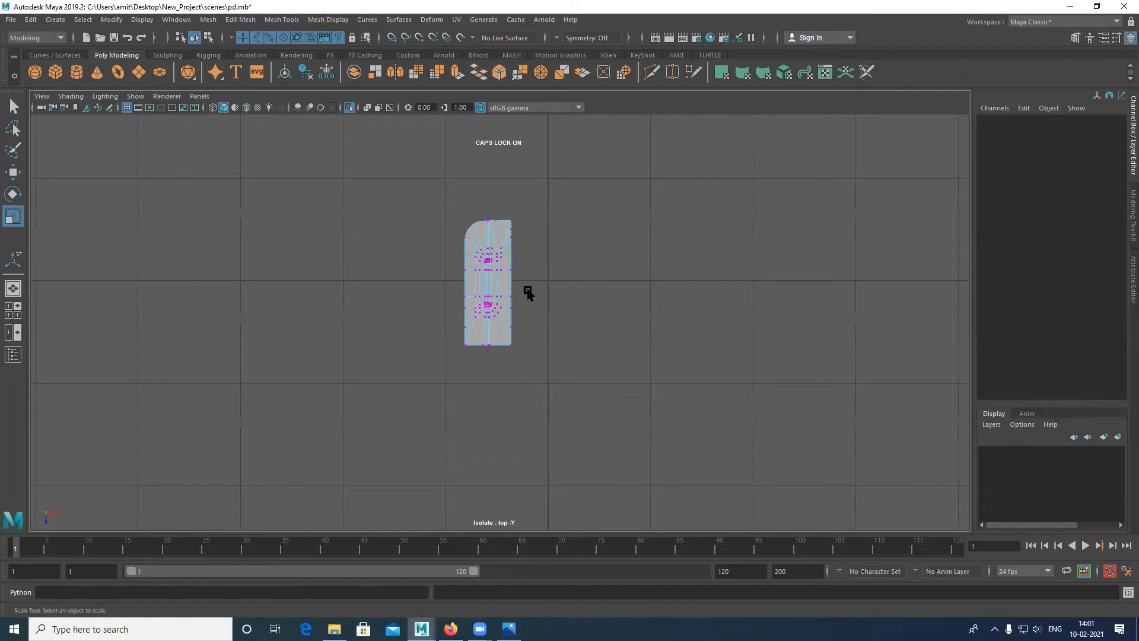
# Move the two upper vertices on the flange's right edge down along Z to space them out
pyautogui.scroll(4, 527, 292)
pyautogui.click(530, 250)
pyautogui.press('w')
pyautogui.moveTo(529, 298); pyautogui.dragTo(529, 339)
pyautogui.click(528, 263)
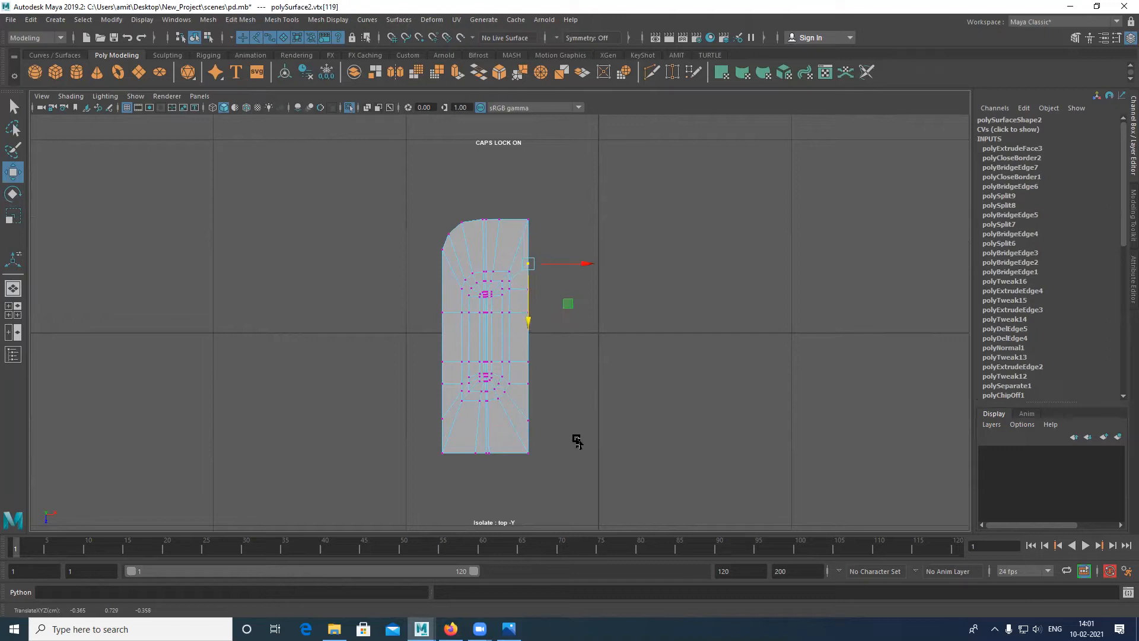
pyautogui.keyDown('alt'); pyautogui.moveTo(575, 366); pyautogui.dragTo(632, 366, button='middle'); pyautogui.keyUp('alt')
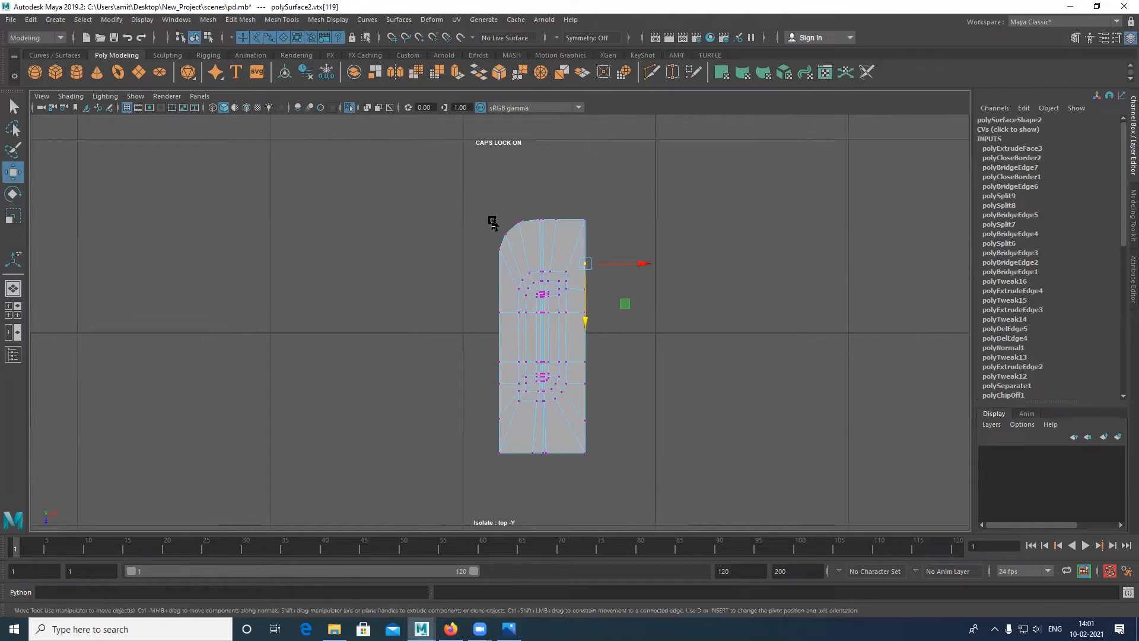
# Flatten the vertices along the flange's upper edge by scaling along Z
pyautogui.scroll(2, 519, 256)
pyautogui.moveTo(504, 178); pyautogui.dragTo(653, 224)
pyautogui.press('r')
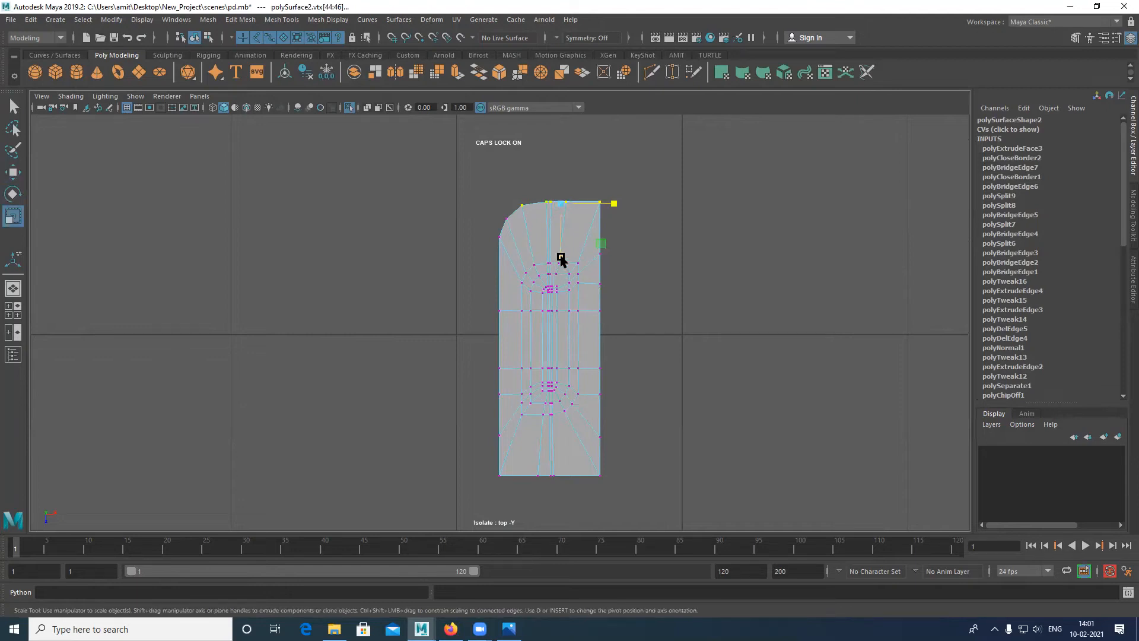
# Flatten the flange's left-edge vertices along X and move that edge outward
pyautogui.moveTo(463, 180); pyautogui.dragTo(514, 501)
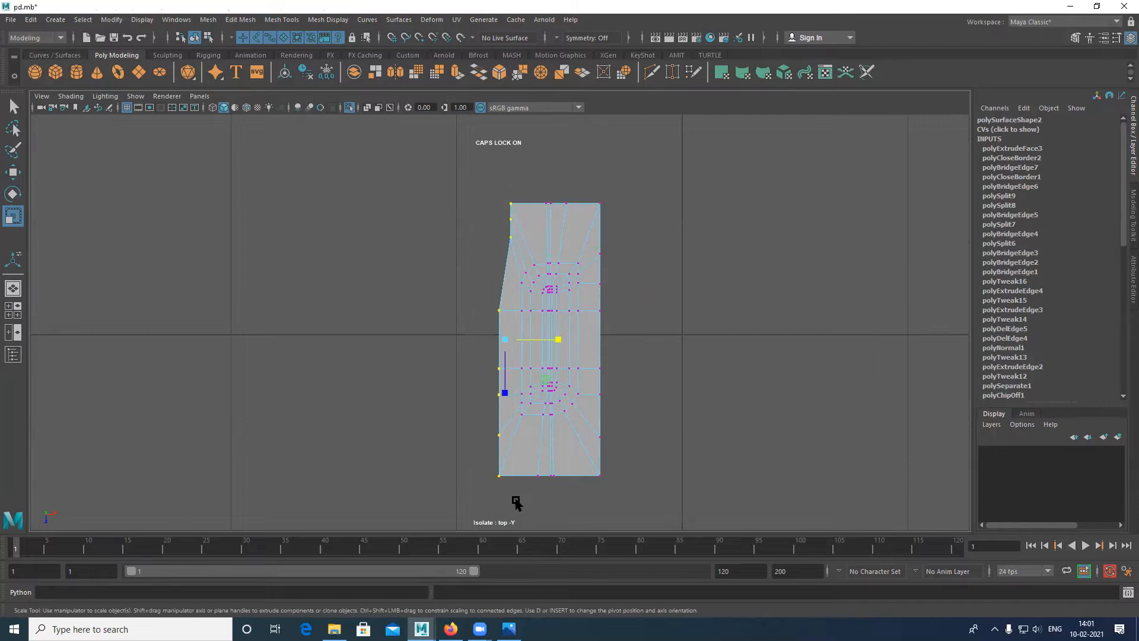
pyautogui.moveTo(560, 356); pyautogui.dragTo(524, 341)
pyautogui.press('w')
pyautogui.click(656, 320)
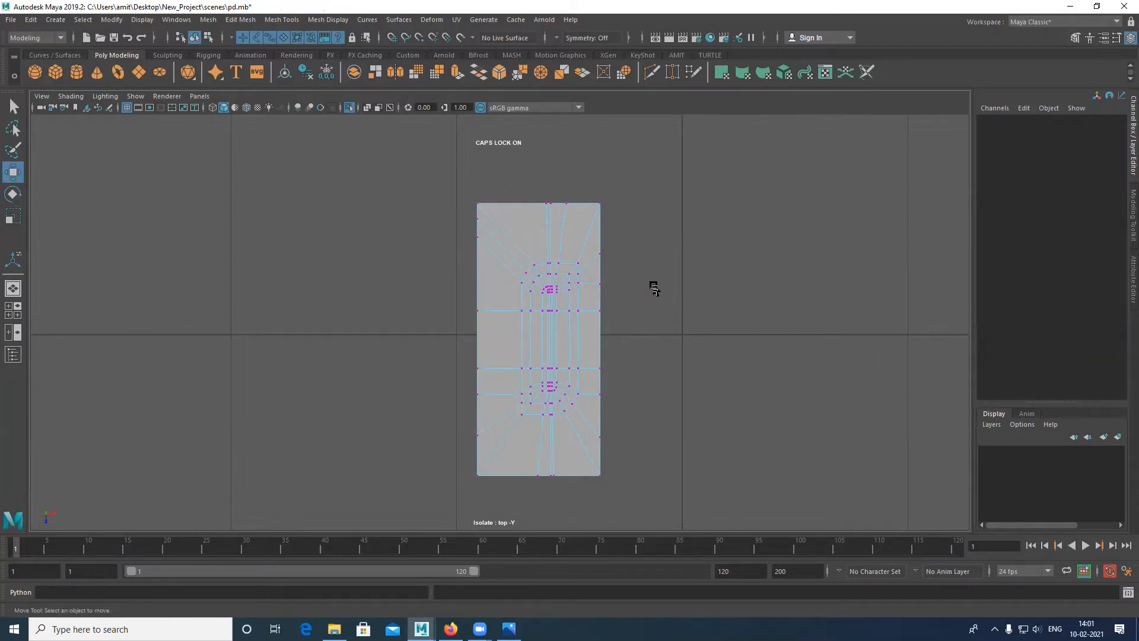
pyautogui.moveTo(628, 179); pyautogui.dragTo(575, 492)
pyautogui.moveTo(640, 346); pyautogui.dragTo(654, 346)
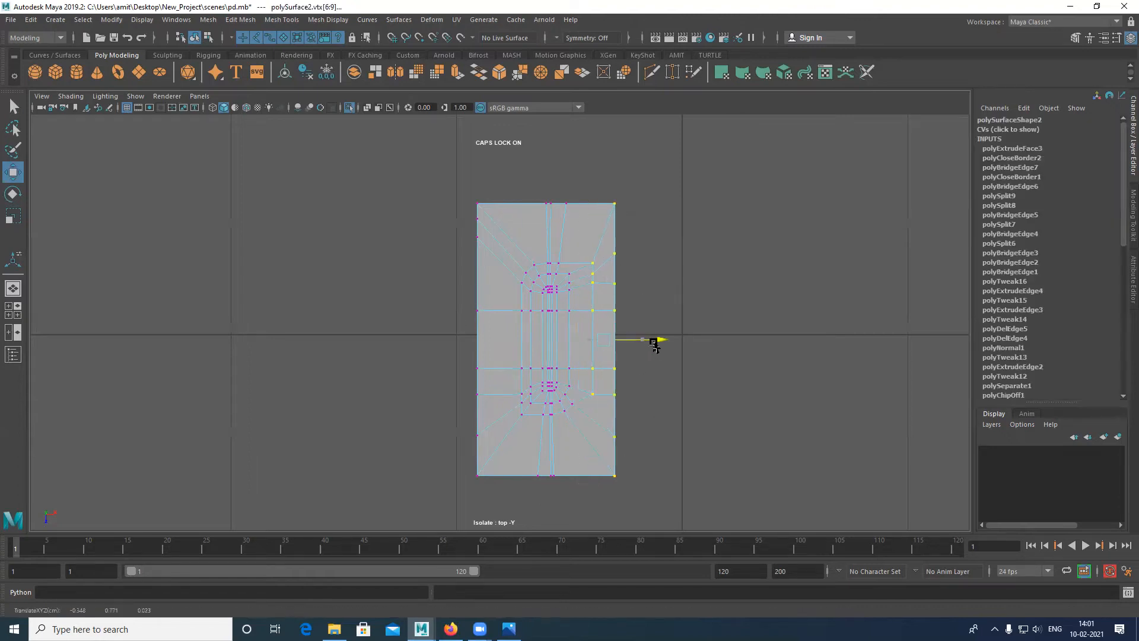
pyautogui.hotkey('ctrl', 'z')
# Move only the vertices of the flange's right edge outward along X to widen that side
pyautogui.moveTo(660, 195); pyautogui.dragTo(580, 511)
pyautogui.moveTo(639, 340); pyautogui.dragTo(651, 341)
pyautogui.click(620, 422)
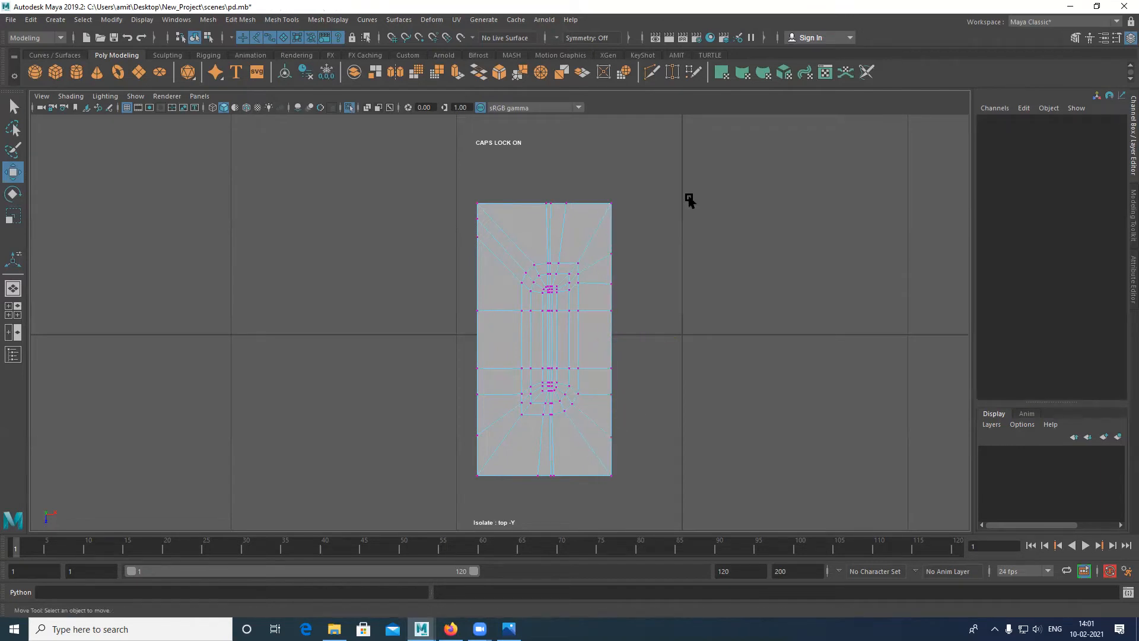
# Move the two upper vertices on the flange's left edge down along Z to space them more evenly
pyautogui.scroll(1, 508, 237)
pyautogui.scroll(1, 650, 300)
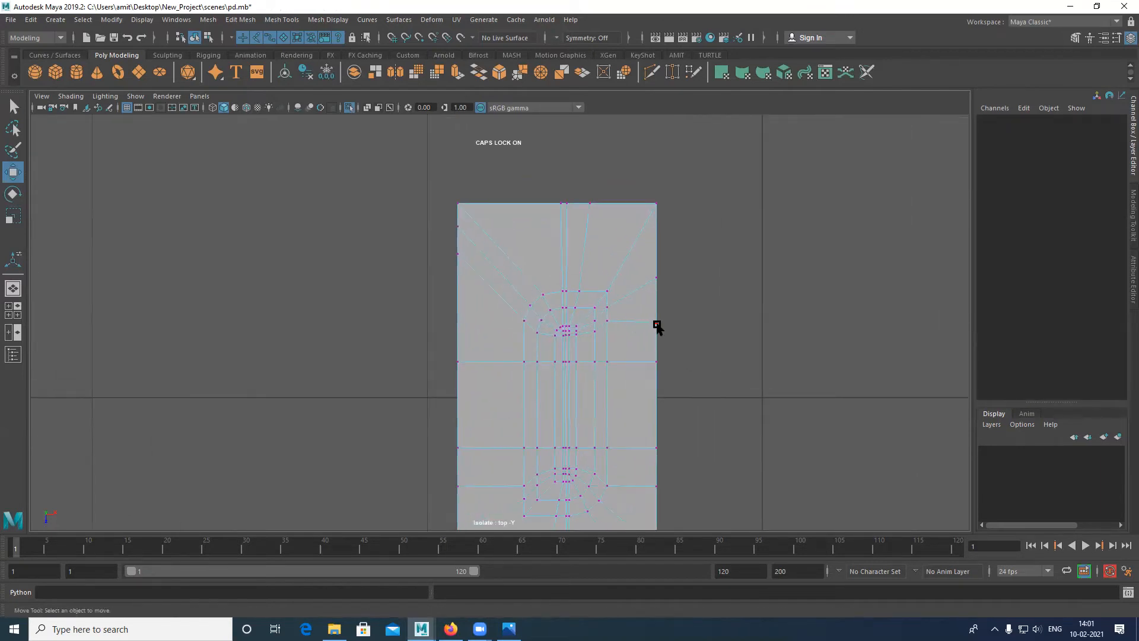
pyautogui.moveTo(433, 241); pyautogui.dragTo(465, 371)
pyautogui.moveTo(438, 224); pyautogui.dragTo(465, 331)
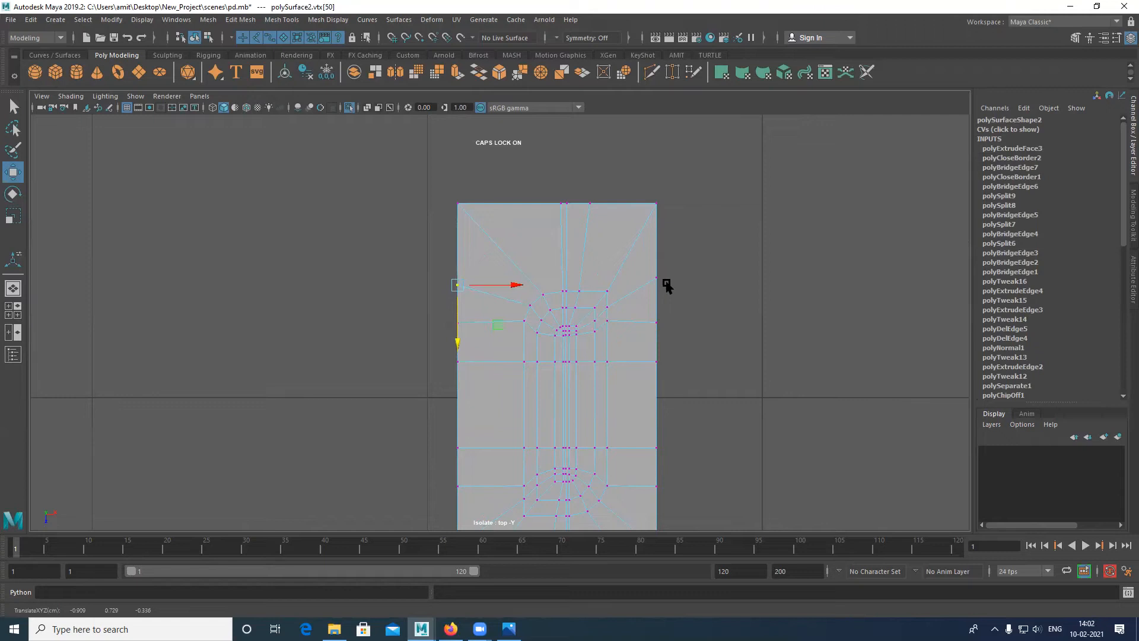
pyautogui.moveTo(458, 284); pyautogui.dragTo(461, 285)
# Move the vertex left of centre on the flange's lower edge further left along X
pyautogui.keyDown('alt'); pyautogui.moveTo(601, 440); pyautogui.dragTo(585, 330, button='middle'); pyautogui.keyUp('alt')
pyautogui.keyDown('alt'); pyautogui.moveTo(530, 210); pyautogui.dragTo(527, 263, button='middle'); pyautogui.keyUp('alt')
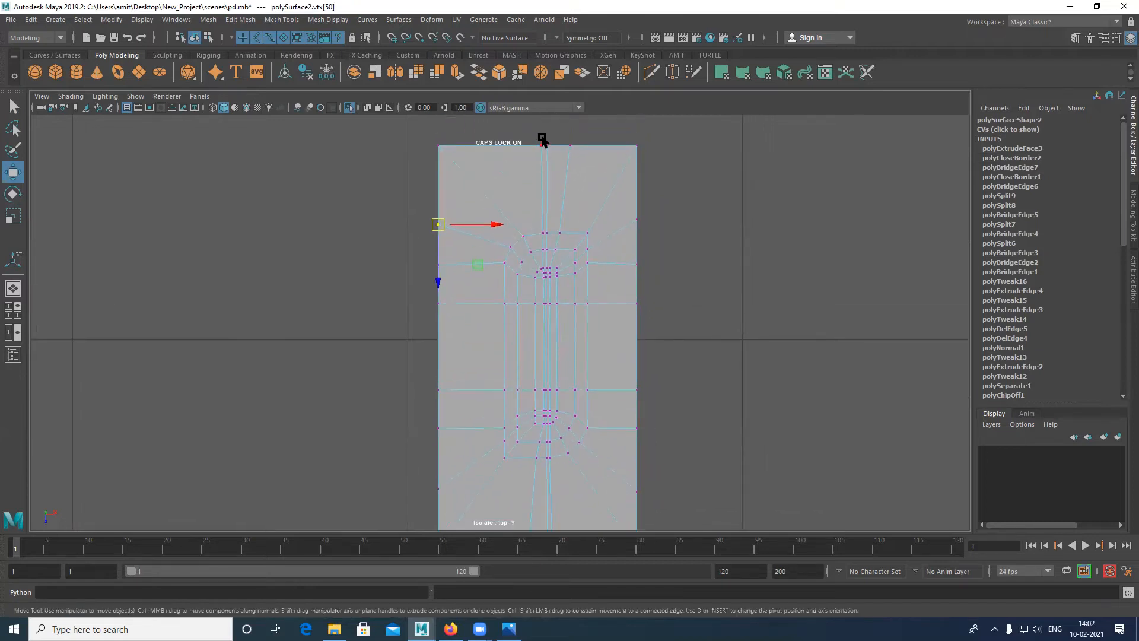
pyautogui.keyDown('alt'); pyautogui.moveTo(574, 371); pyautogui.dragTo(507, 444, button='middle'); pyautogui.keyUp('alt')
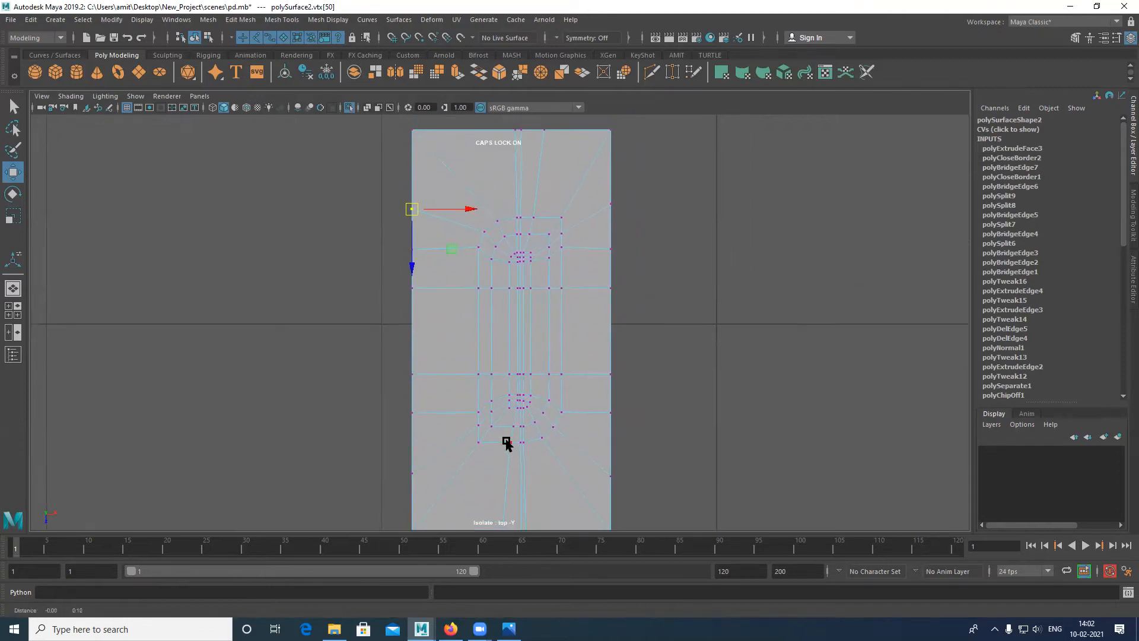
pyautogui.keyDown('alt'); pyautogui.moveTo(524, 323); pyautogui.dragTo(530, 303, button='middle'); pyautogui.keyUp('alt')
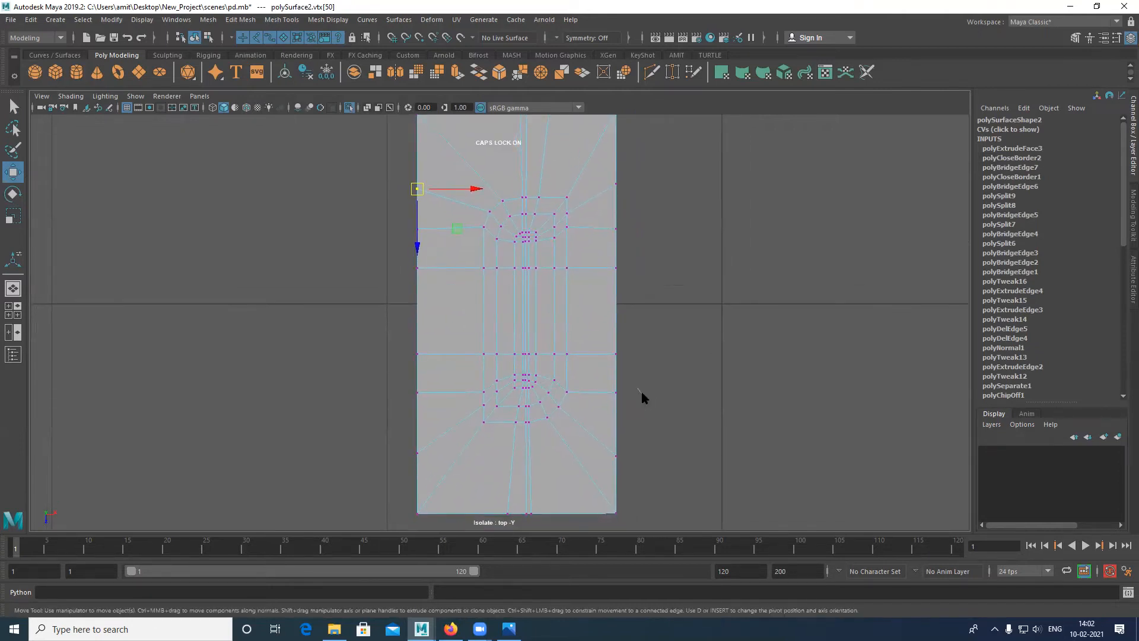
pyautogui.scroll(-6, 561, 377)
pyautogui.scroll(3, 547, 385)
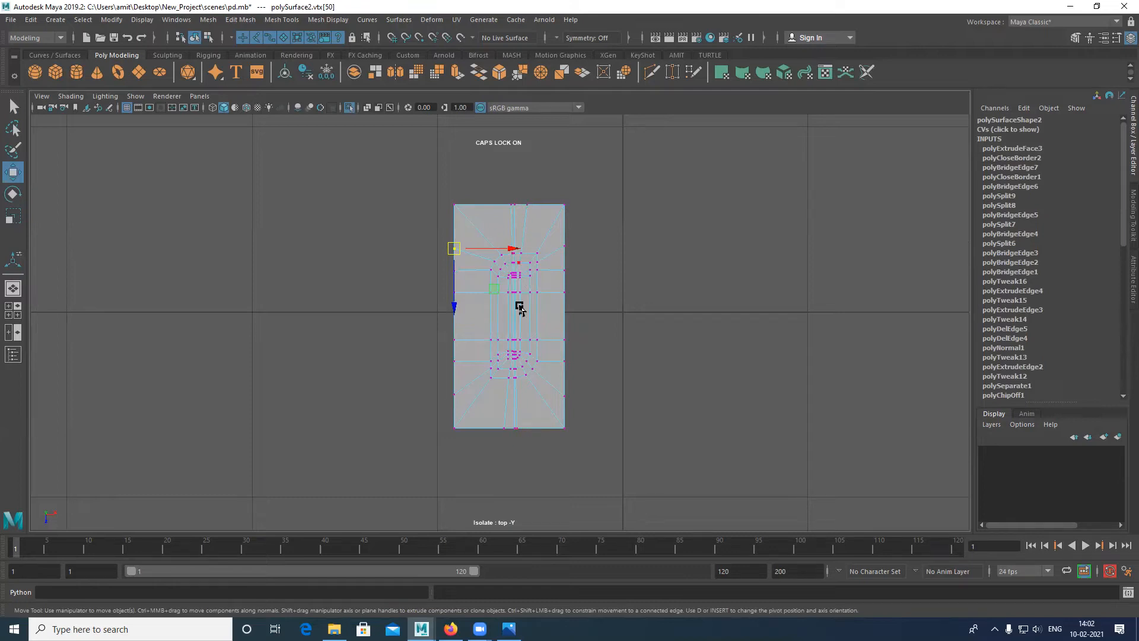
pyautogui.scroll(5, 517, 386)
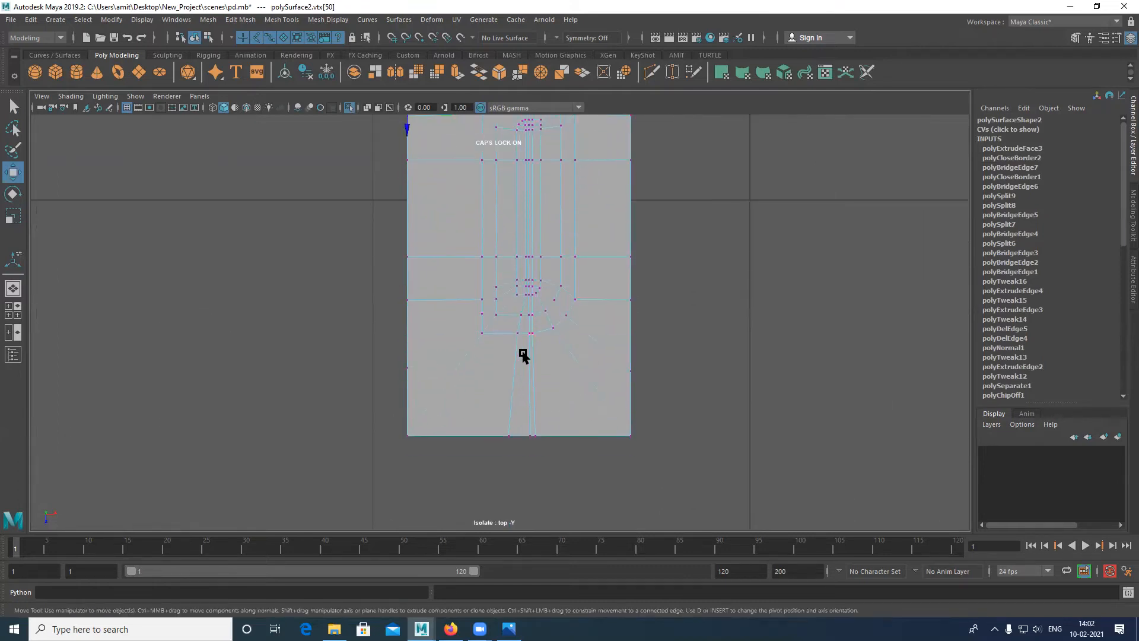
pyautogui.keyDown('alt'); pyautogui.moveTo(552, 366); pyautogui.dragTo(558, 378, button='middle'); pyautogui.keyUp('alt')
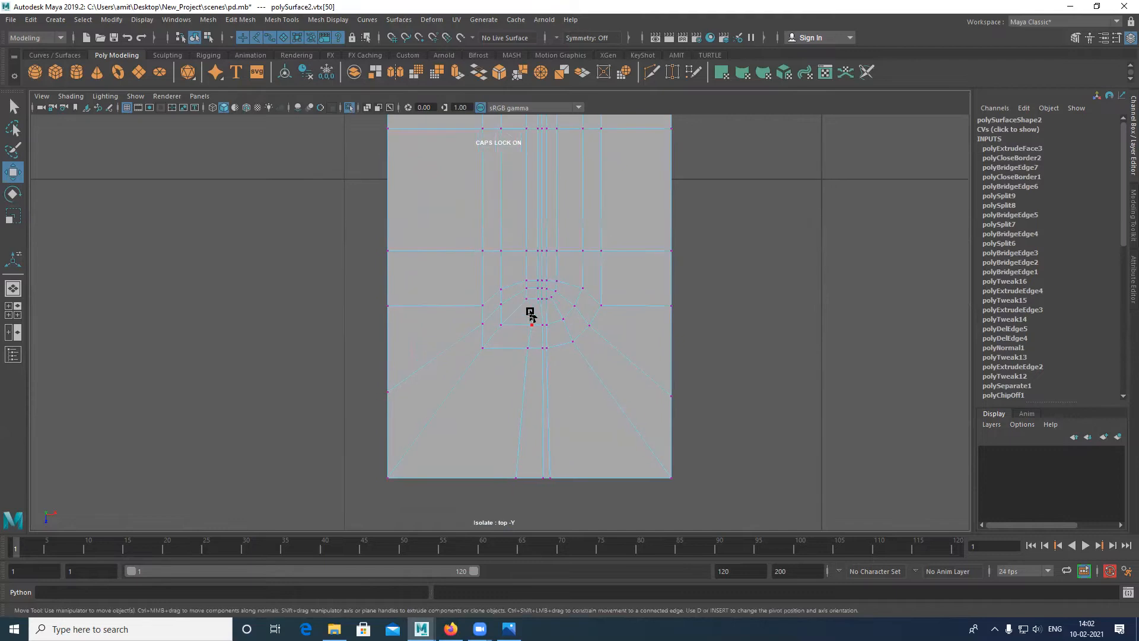
pyautogui.click(517, 478)
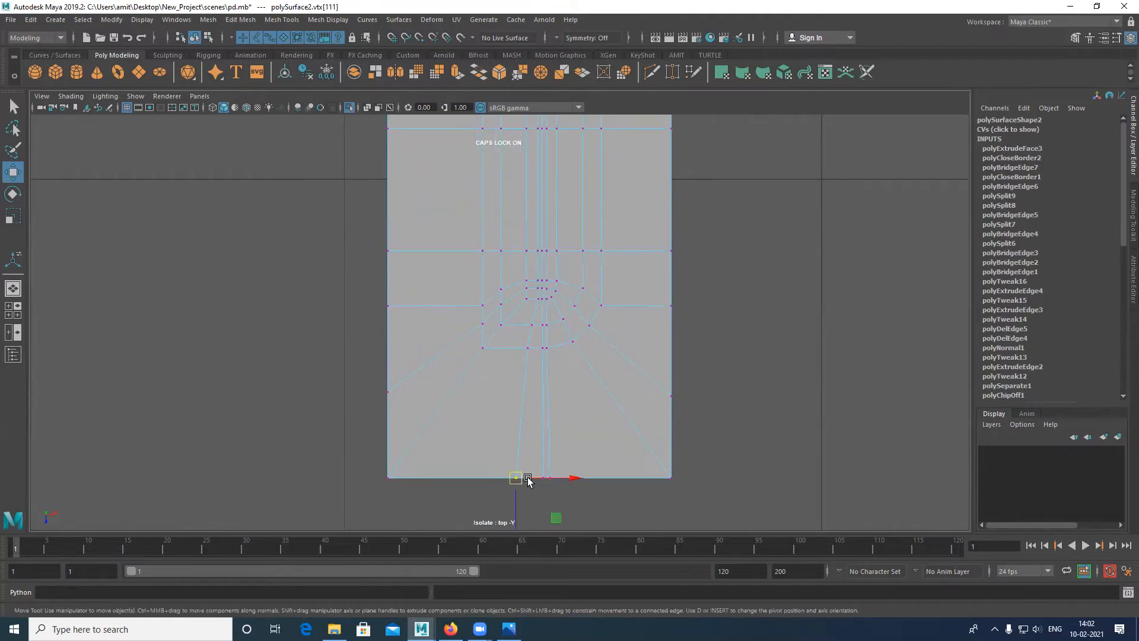
pyautogui.moveTo(554, 478); pyautogui.dragTo(520, 478)
# Move the two matching vertices at the slider's lower end left along X to follow the flange edge line
pyautogui.click(521, 350)
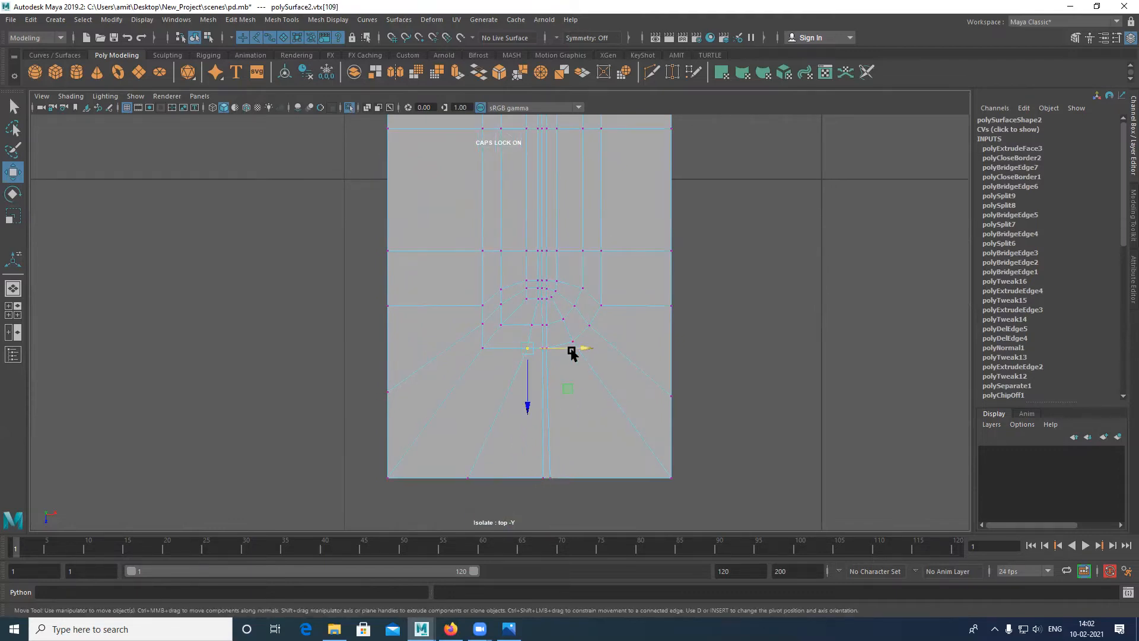
pyautogui.moveTo(560, 351); pyautogui.dragTo(576, 334)
pyautogui.scroll(2, 535, 353)
pyautogui.scroll(1, 534, 349)
pyautogui.hotkey('ctrl', 'z')
pyautogui.click(547, 326)
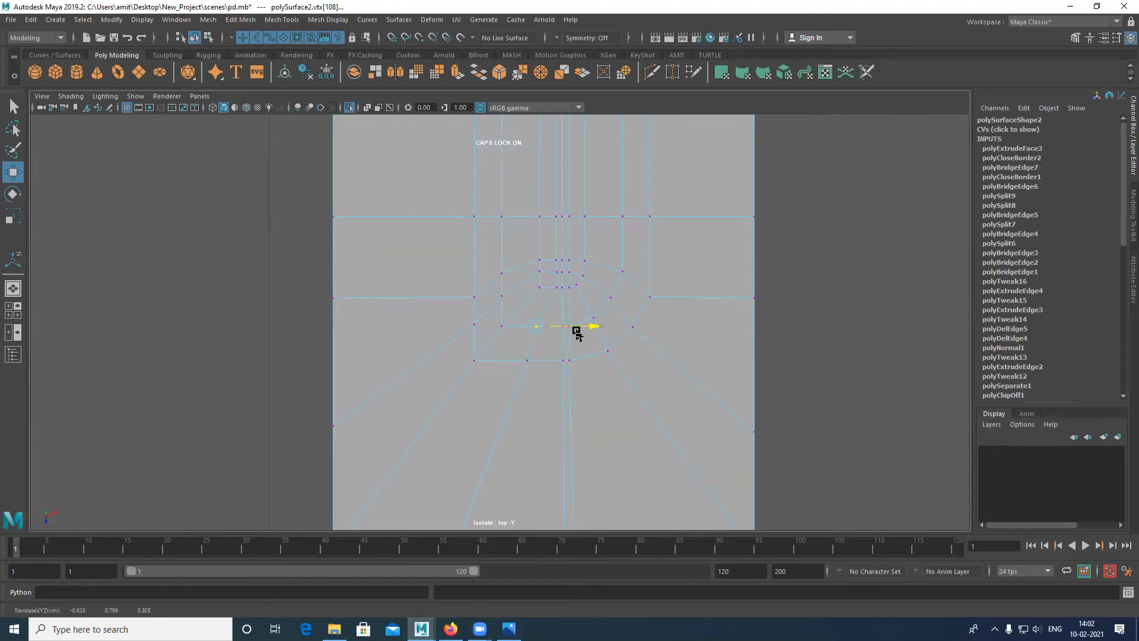
# Move the vertex right of centre on the flange's upper edge further right along X
pyautogui.keyDown('alt'); pyautogui.moveTo(573, 400); pyautogui.dragTo(537, 516, button='middle'); pyautogui.keyUp('alt')
pyautogui.keyDown('alt'); pyautogui.moveTo(575, 279); pyautogui.dragTo(572, 435, button='middle'); pyautogui.keyUp('alt')
pyautogui.click(574, 153)
pyautogui.moveTo(618, 152); pyautogui.dragTo(674, 150)
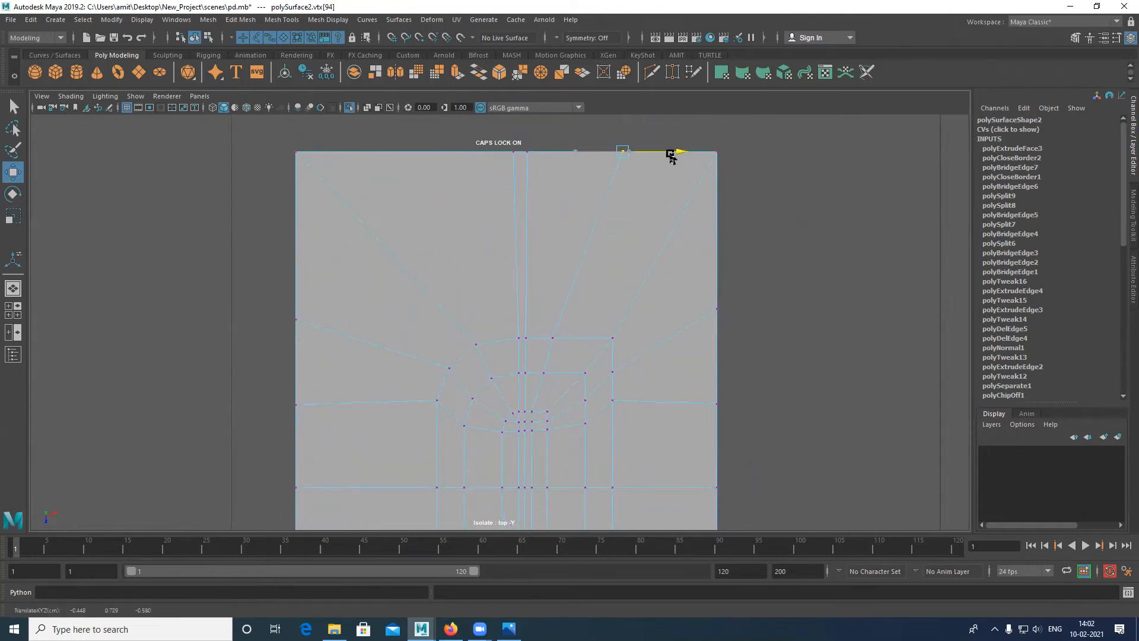
# Move the matching outer and inner vertices at the slider's upper end right along X
pyautogui.moveTo(552, 278); pyautogui.dragTo(587, 342)
pyautogui.moveTo(542, 305); pyautogui.dragTo(598, 339)
pyautogui.click(545, 373)
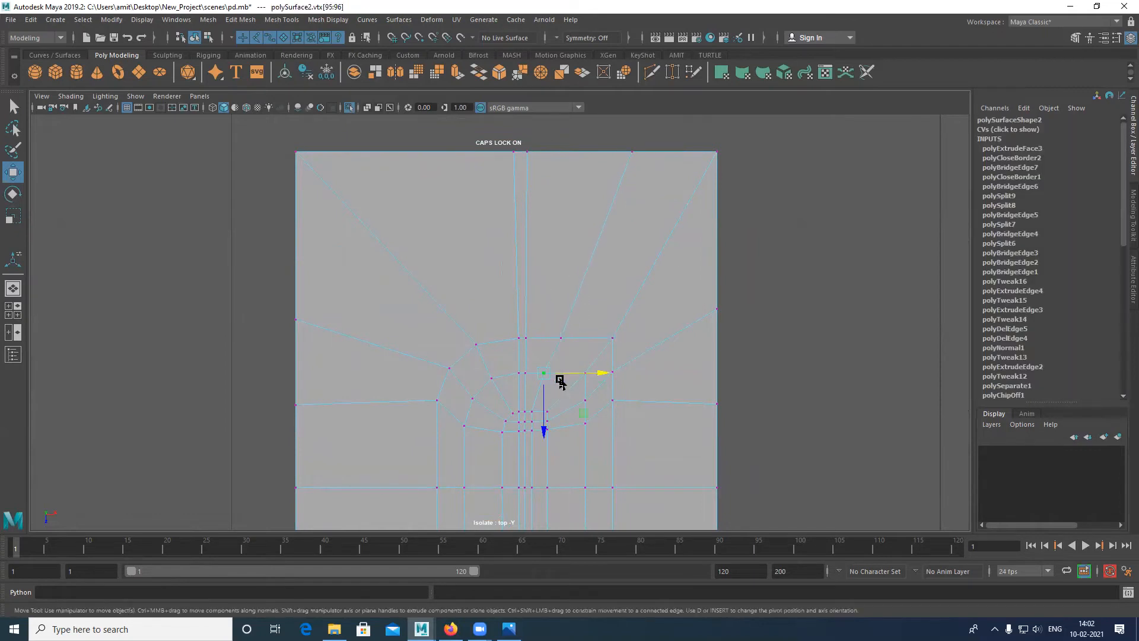
pyautogui.scroll(-6, 598, 330)
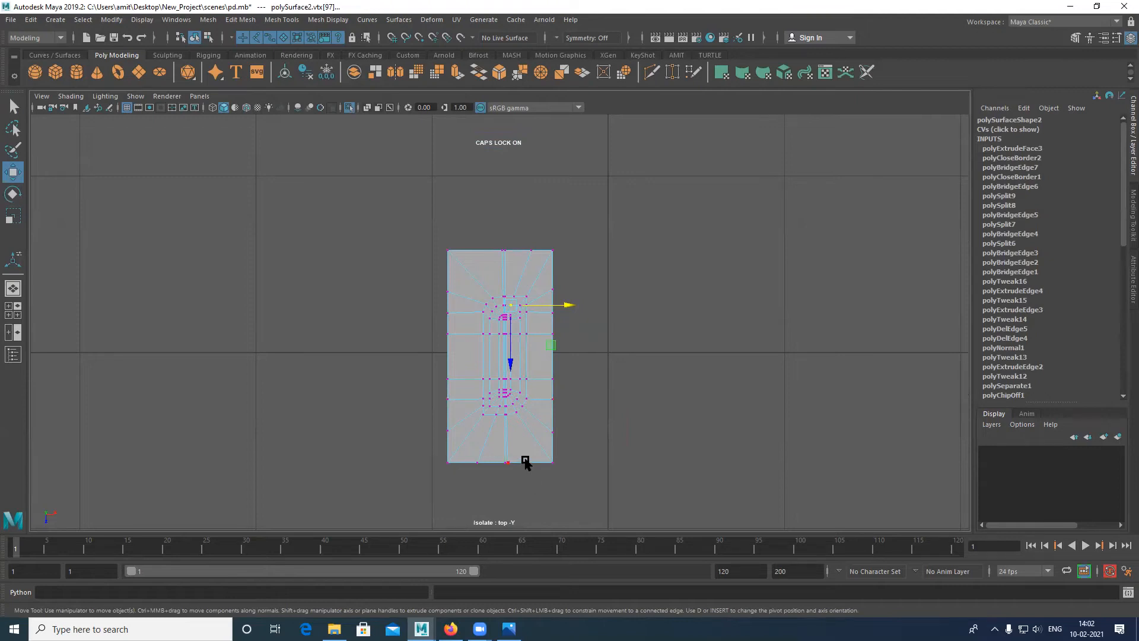
# Try to insert a lengthwise edge loop right of the model's centre with Multi-Cut
pyautogui.keyDown('shift'); pyautogui.moveTo(527, 450); pyautogui.dragTo(472, 433, button='right'); pyautogui.keyUp('shift')
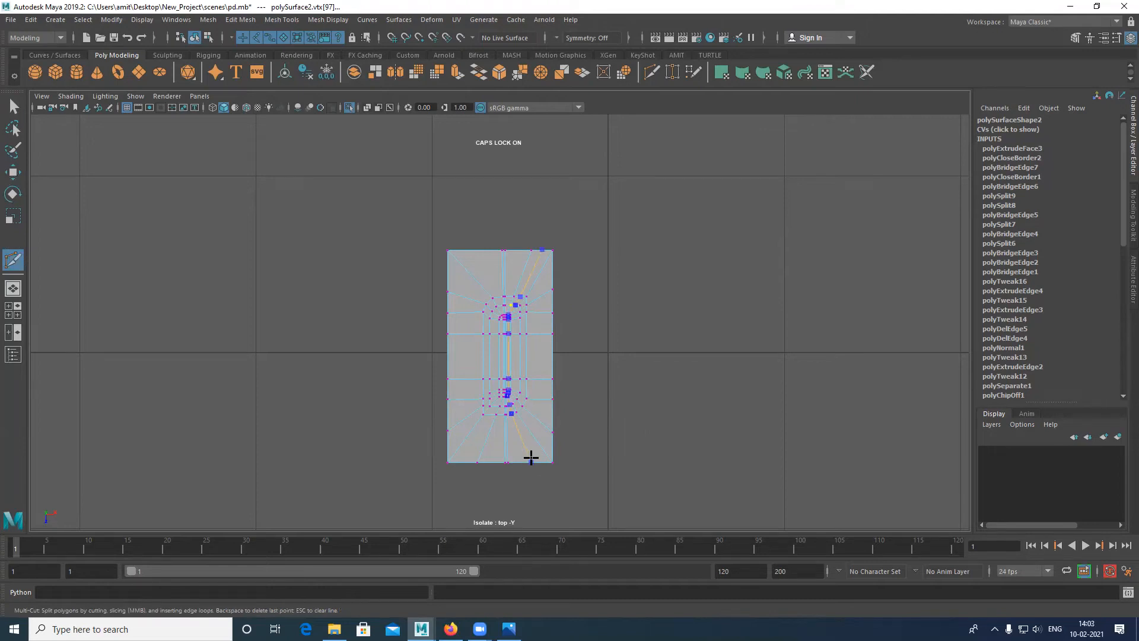
pyautogui.click(531, 459)
pyautogui.press('Return')
pyautogui.press('w')
# In the perspective view, insert an edge loop on the flange all around the slider's base with Multi-Cut
pyautogui.moveTo(514, 302); pyautogui.dragTo(606, 258, button='right')
pyautogui.click(604, 364)
pyautogui.click(514, 312)
pyautogui.press('space')
pyautogui.moveTo(517, 316); pyautogui.dragTo(518, 282)
pyautogui.keyDown('alt'); pyautogui.moveTo(437, 335); pyautogui.dragTo(625, 450); pyautogui.keyUp('alt')
pyautogui.press('F10')
pyautogui.click(578, 452)
pyautogui.moveTo(230, 426)
pyautogui.keyDown('alt'); pyautogui.mouseDown()
pyautogui.moveTo(226, 404)
pyautogui.moveTo(239, 419)
pyautogui.mouseUp(); pyautogui.keyUp('alt')
pyautogui.keyDown('alt'); pyautogui.moveTo(261, 377); pyautogui.dragTo(337, 451); pyautogui.keyUp('alt')
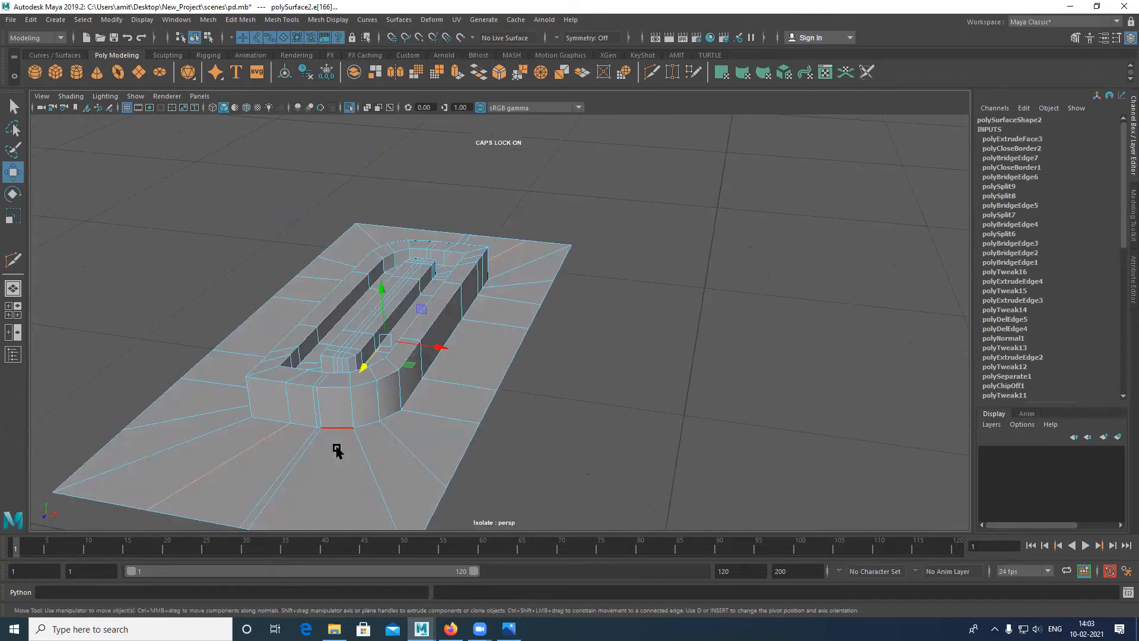
pyautogui.keyDown('shift'); pyautogui.moveTo(402, 480); pyautogui.dragTo(332, 408, button='right'); pyautogui.keyUp('shift')
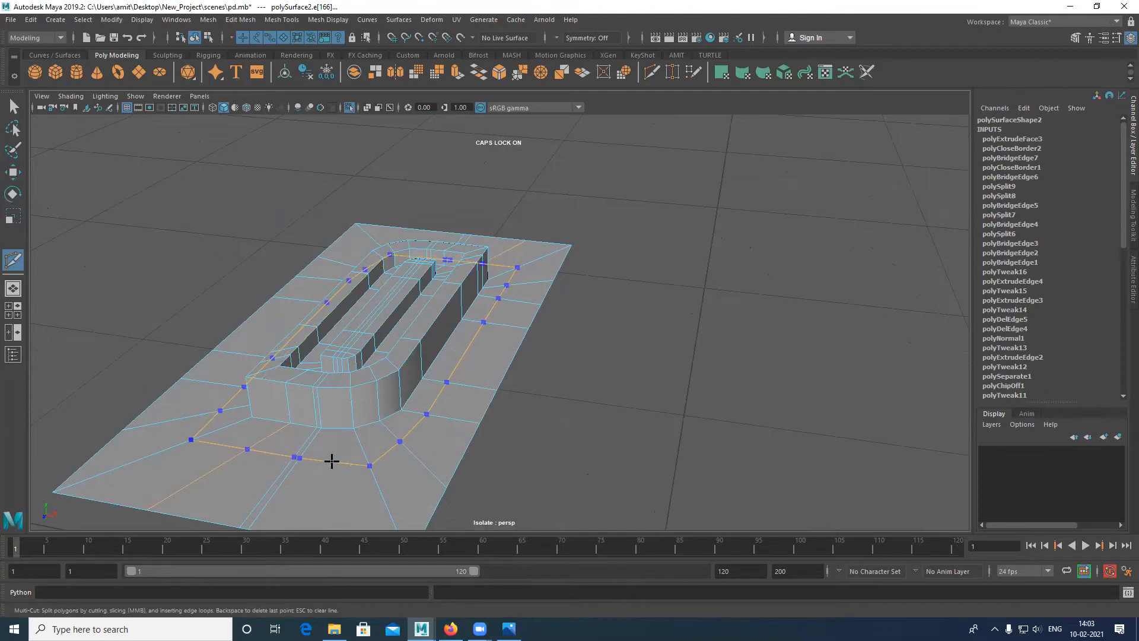
pyautogui.keyDown('ctrl'); pyautogui.click(330, 463); pyautogui.keyUp('ctrl')
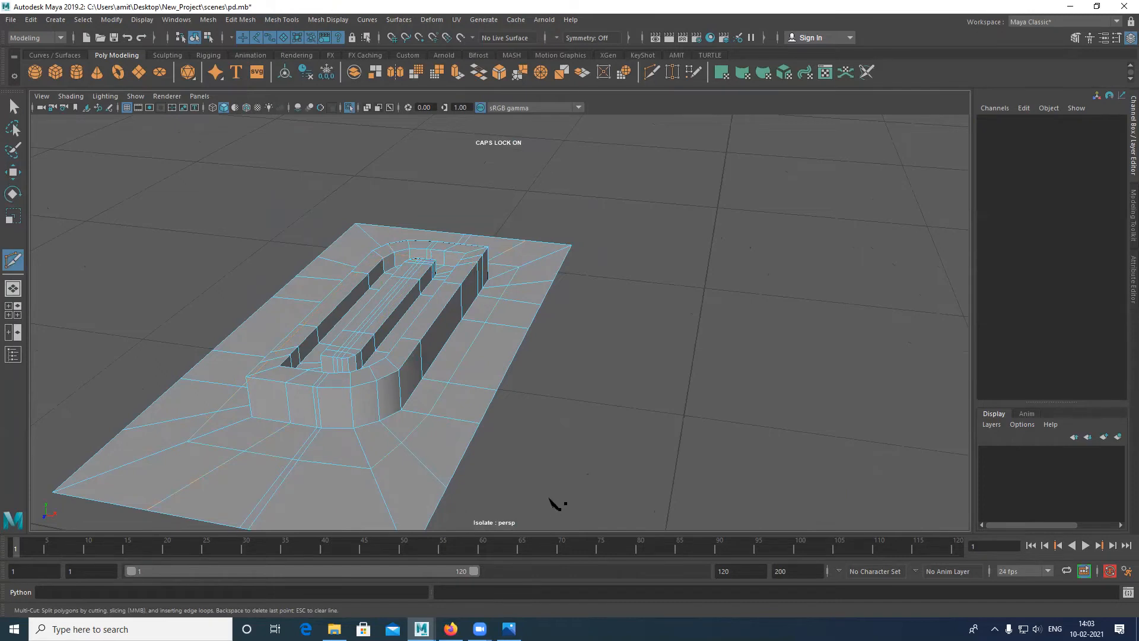
pyautogui.press('w')
# Cut a V-shaped edge below the inner loop's lower left side and connect its arms to the flange's corner and lower edge
pyautogui.keyDown('alt'); pyautogui.moveTo(265, 471); pyautogui.dragTo(371, 435); pyautogui.keyUp('alt')
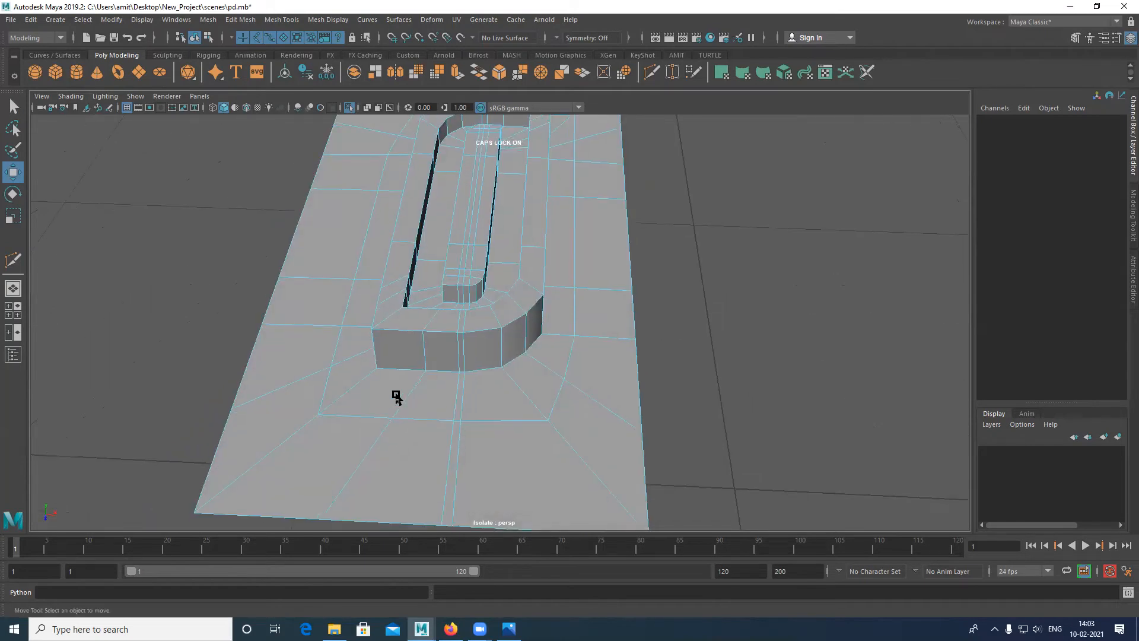
pyautogui.keyDown('alt'); pyautogui.moveTo(339, 397); pyautogui.dragTo(337, 396); pyautogui.keyUp('alt')
pyautogui.scroll(-3, 338, 398)
pyautogui.scroll(2, 366, 452)
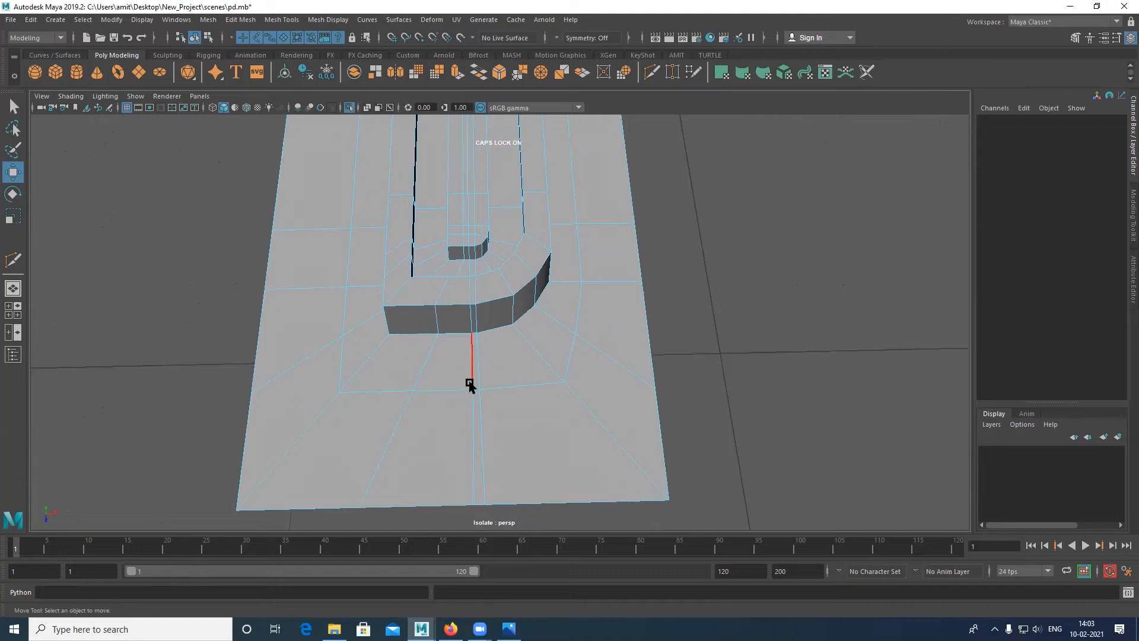
pyautogui.keyDown('alt'); pyautogui.moveTo(437, 411); pyautogui.dragTo(445, 429, button='middle'); pyautogui.keyUp('alt')
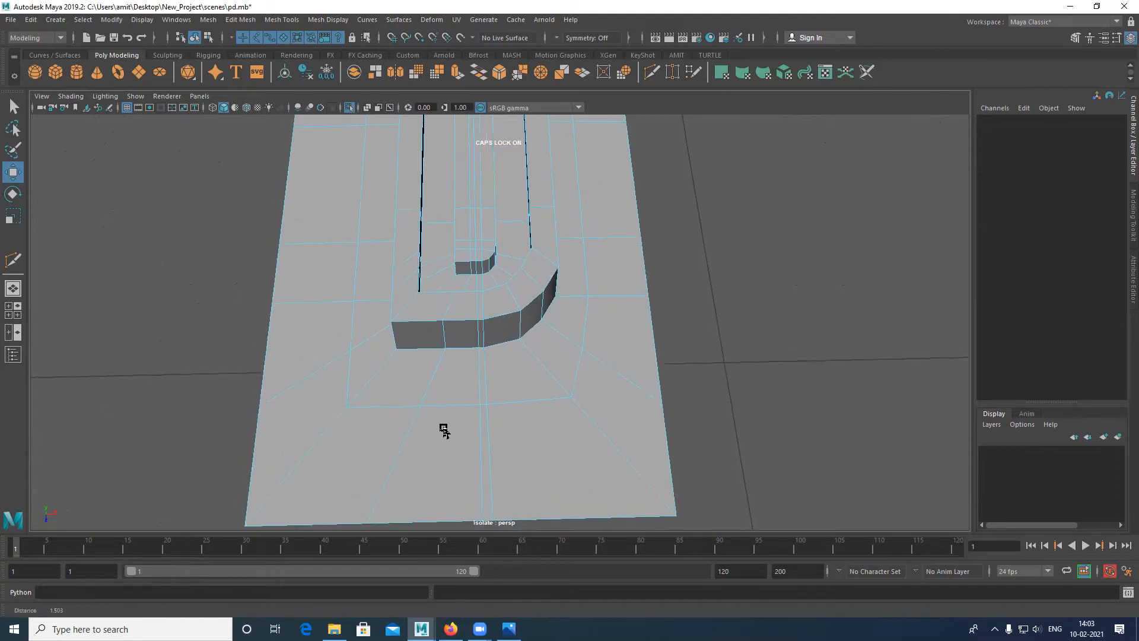
pyautogui.keyDown('alt'); pyautogui.moveTo(445, 430); pyautogui.dragTo(440, 430, button='right'); pyautogui.keyUp('alt')
pyautogui.keyDown('alt'); pyautogui.moveTo(453, 367); pyautogui.dragTo(376, 368, button='middle'); pyautogui.keyUp('alt')
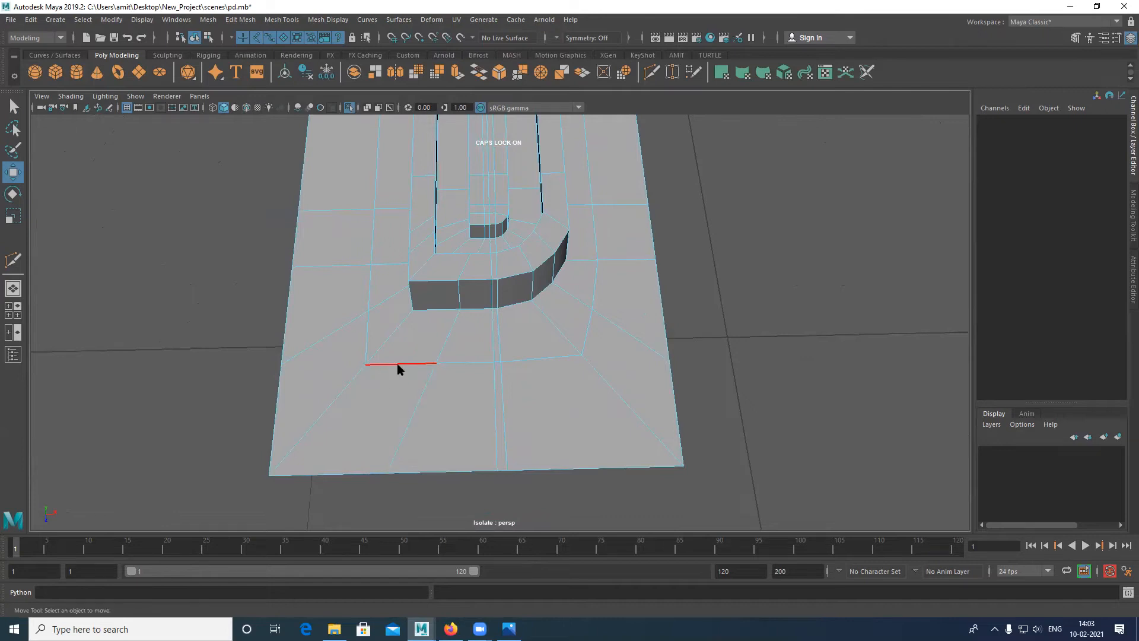
pyautogui.keyDown('shift'); pyautogui.moveTo(398, 367); pyautogui.dragTo(335, 368, button='right'); pyautogui.keyUp('shift')
pyautogui.click(411, 419)
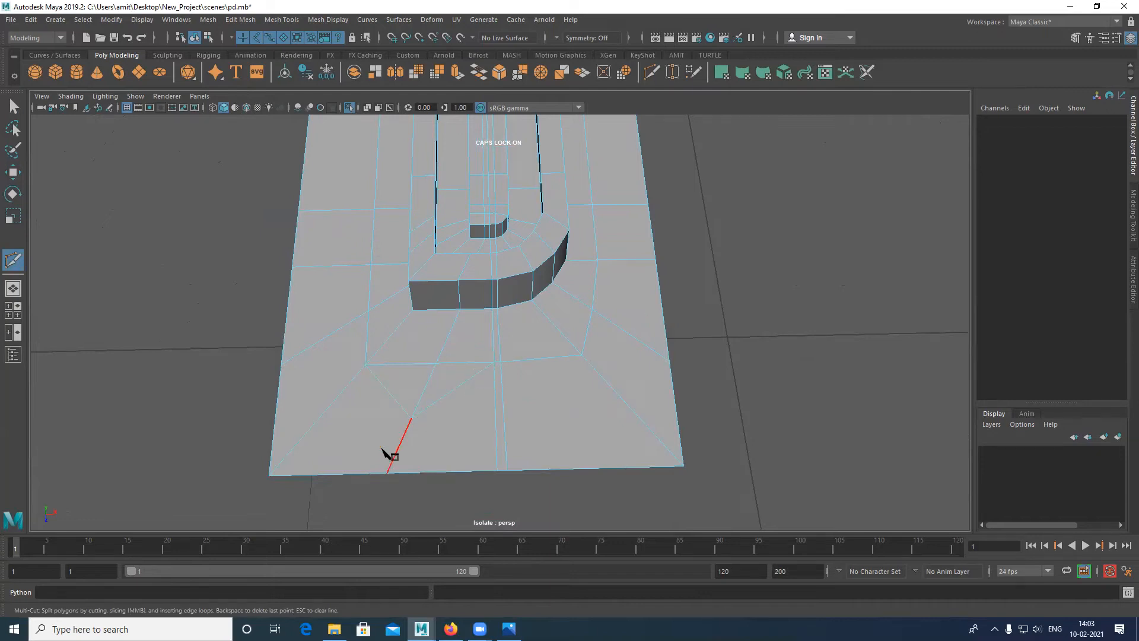
pyautogui.click(270, 476)
pyautogui.click(394, 398)
pyautogui.press('Return')
pyautogui.press('w')
# Move the two midpoint vertices of the V-shaped cut outward to round its outline
pyautogui.moveTo(439, 303); pyautogui.dragTo(344, 276, button='right')
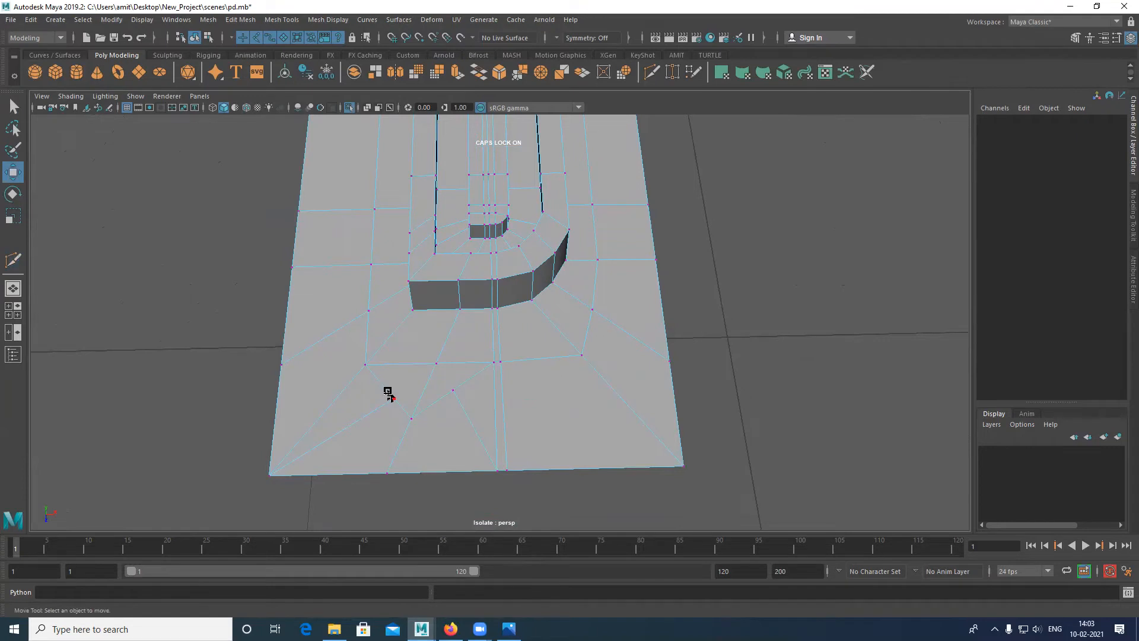
pyautogui.click(386, 396)
pyautogui.moveTo(427, 398); pyautogui.dragTo(409, 438)
pyautogui.click(453, 391)
pyautogui.moveTo(484, 420); pyautogui.dragTo(495, 437, button='middle')
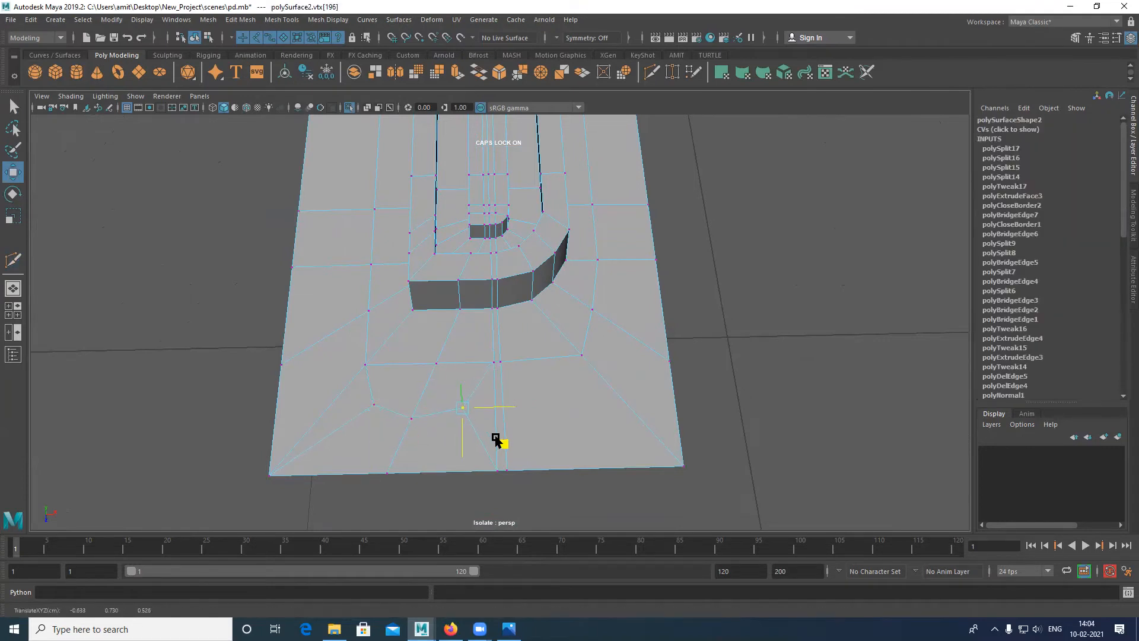
# Undo the vertex moves and the V-shaped cuts on the flange below the slider
pyautogui.moveTo(424, 378); pyautogui.dragTo(437, 265, button='right')
pyautogui.click(425, 383)
pyautogui.moveTo(402, 452); pyautogui.dragTo(399, 453, button='middle')
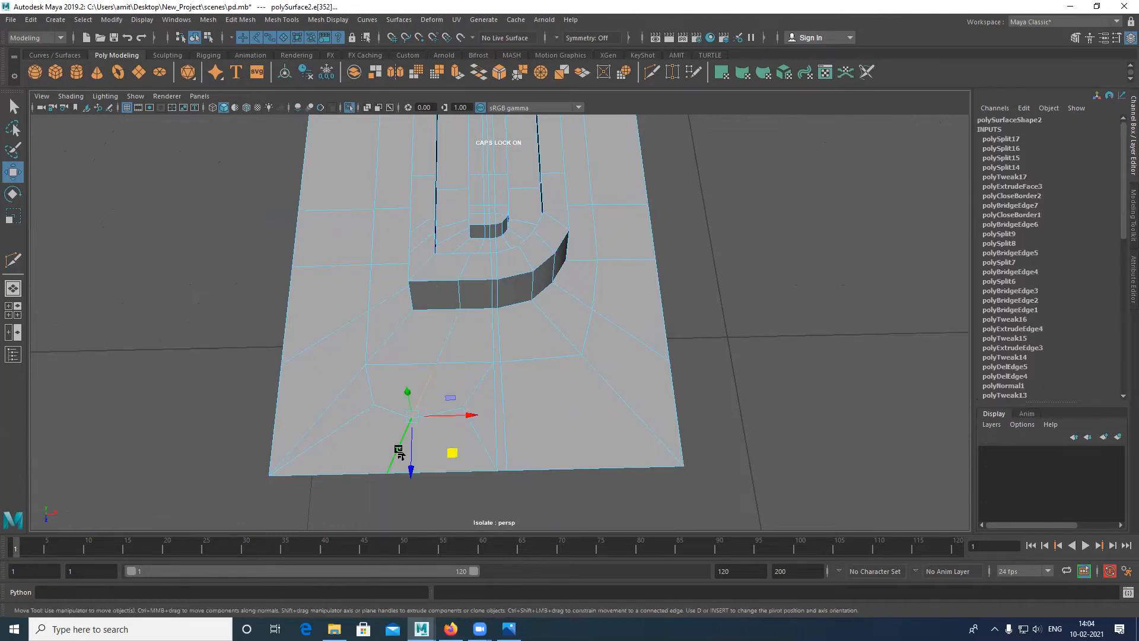
pyautogui.click(346, 521)
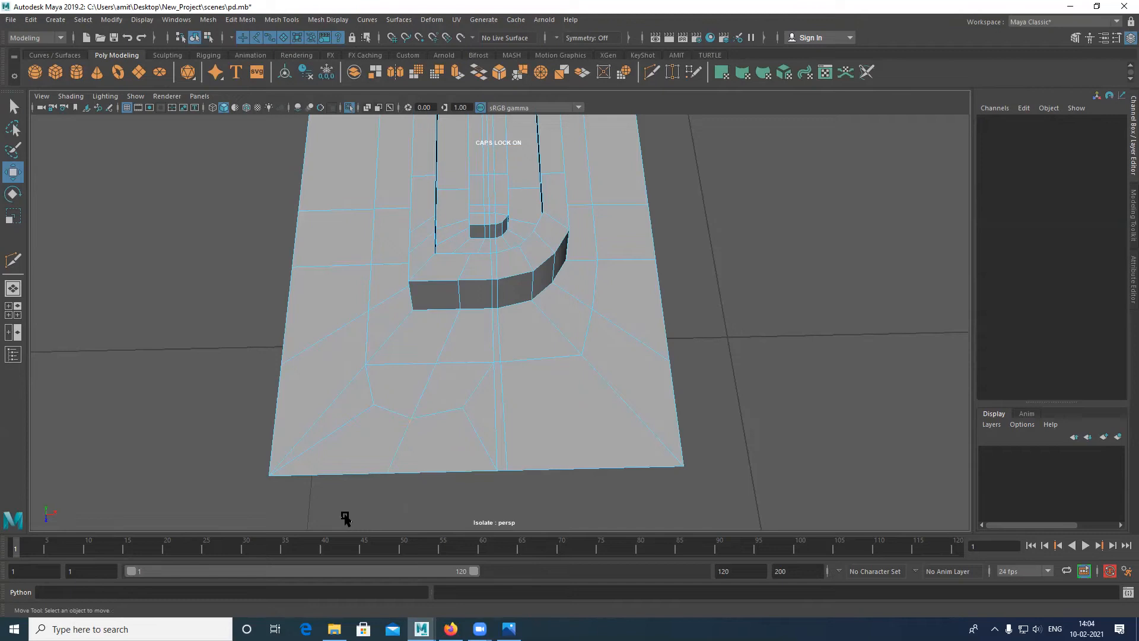
pyautogui.click(446, 493)
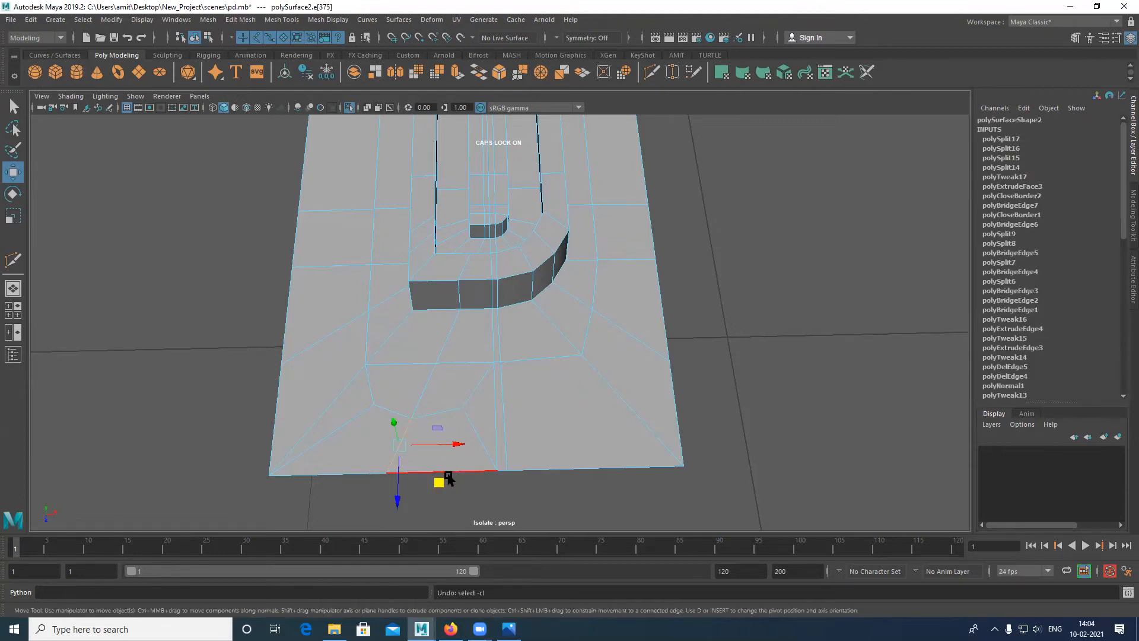
pyautogui.hotkey('ctrl', 'z')
pyautogui.hotkey('ctrl', 'z')
pyautogui.hotkey('ctrl', 'z')
pyautogui.hotkey('ctrl', 'z')
pyautogui.hotkey('ctrl', 'z')
pyautogui.hotkey('ctrl', 'z')
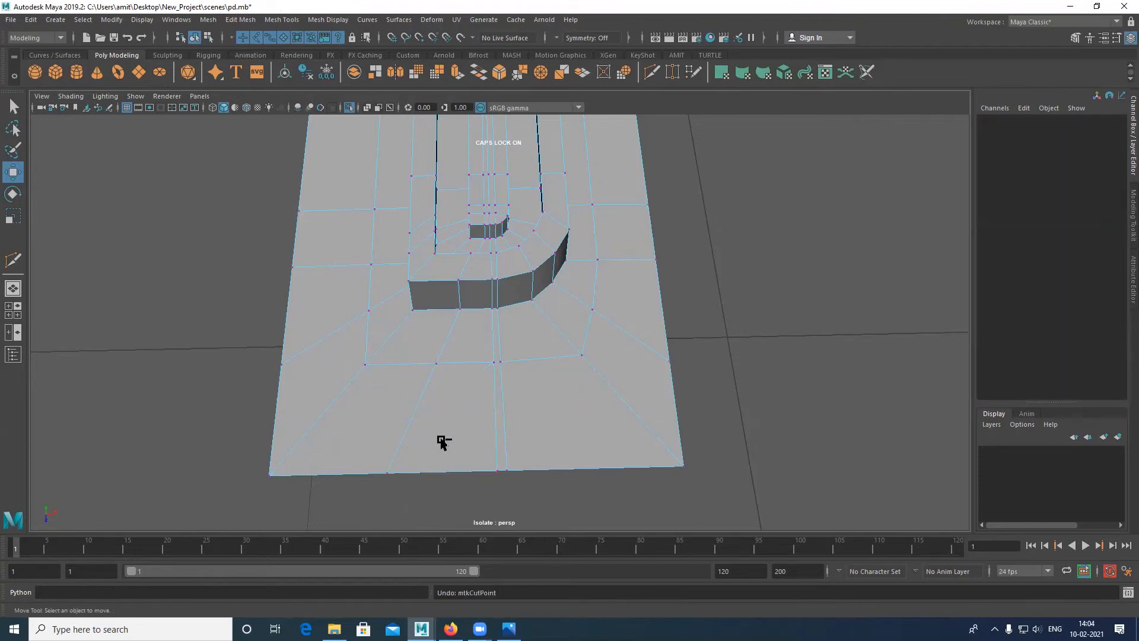
pyautogui.keyDown('alt'); pyautogui.moveTo(437, 452); pyautogui.dragTo(440, 475, button='middle'); pyautogui.keyUp('alt')
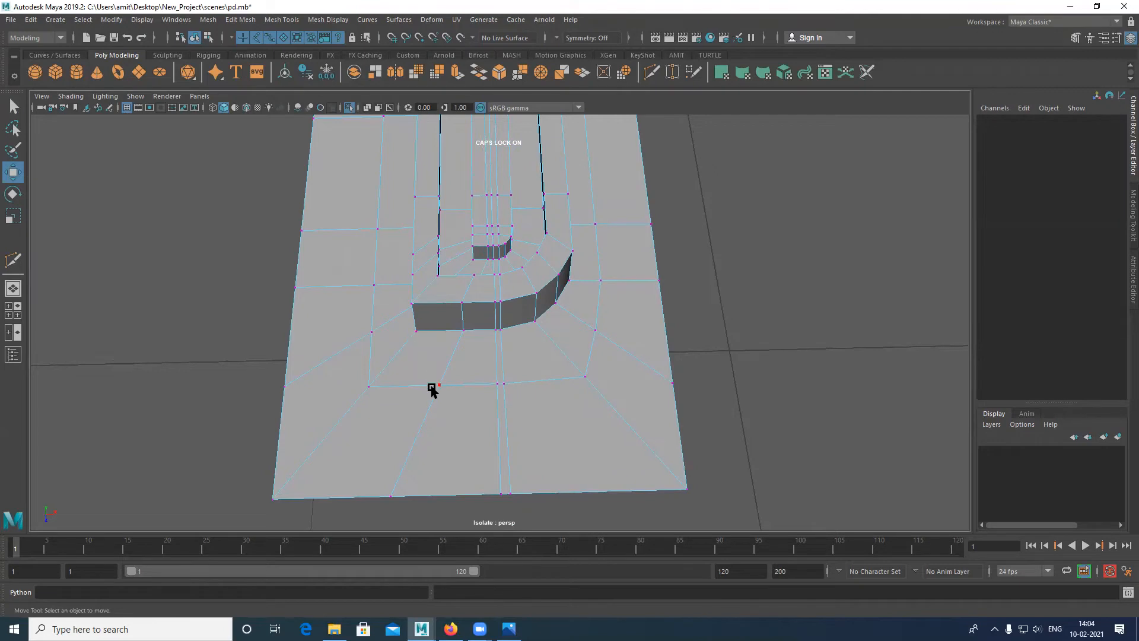
pyautogui.keyDown('alt'); pyautogui.moveTo(435, 415); pyautogui.dragTo(455, 406); pyautogui.keyUp('alt')
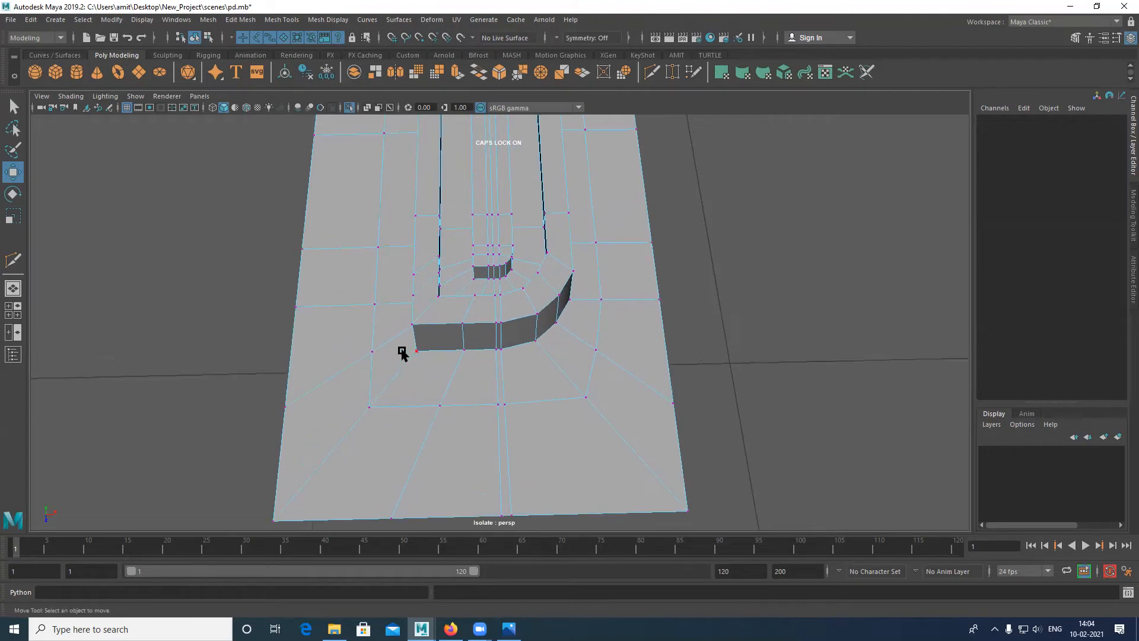
pyautogui.keyDown('shift'); pyautogui.moveTo(534, 382); pyautogui.dragTo(443, 376, button='right'); pyautogui.keyUp('shift')
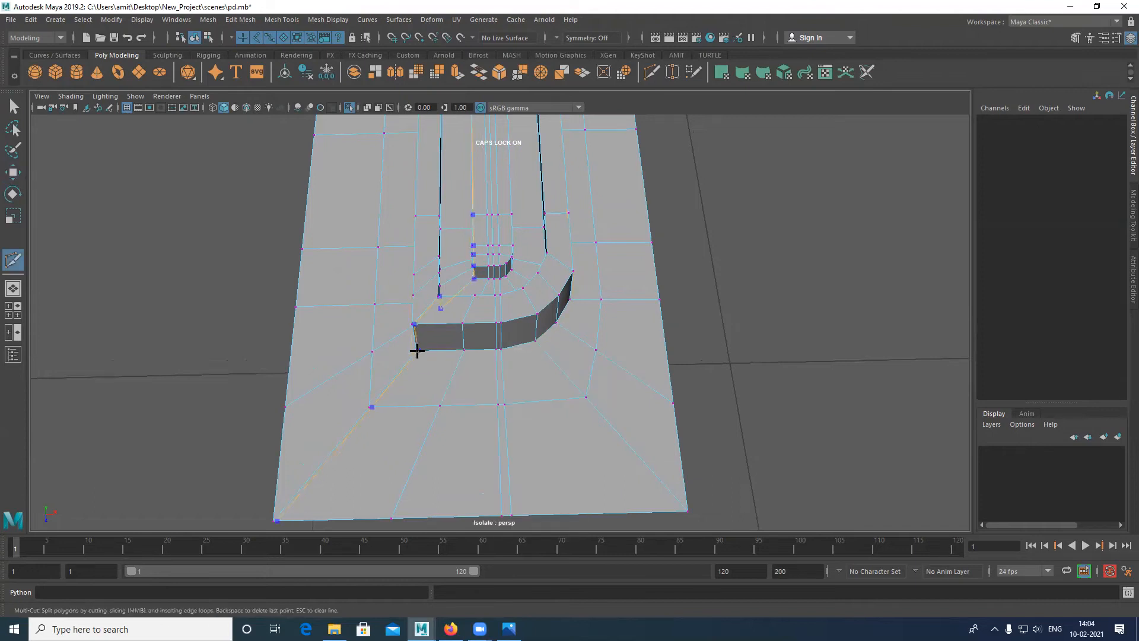
pyautogui.click(511, 515)
pyautogui.keyDown('alt'); pyautogui.moveTo(466, 487); pyautogui.dragTo(464, 452, button='middle'); pyautogui.keyUp('alt')
pyautogui.keyDown('alt'); pyautogui.moveTo(453, 436); pyautogui.dragTo(617, 516, button='right'); pyautogui.keyUp('alt')
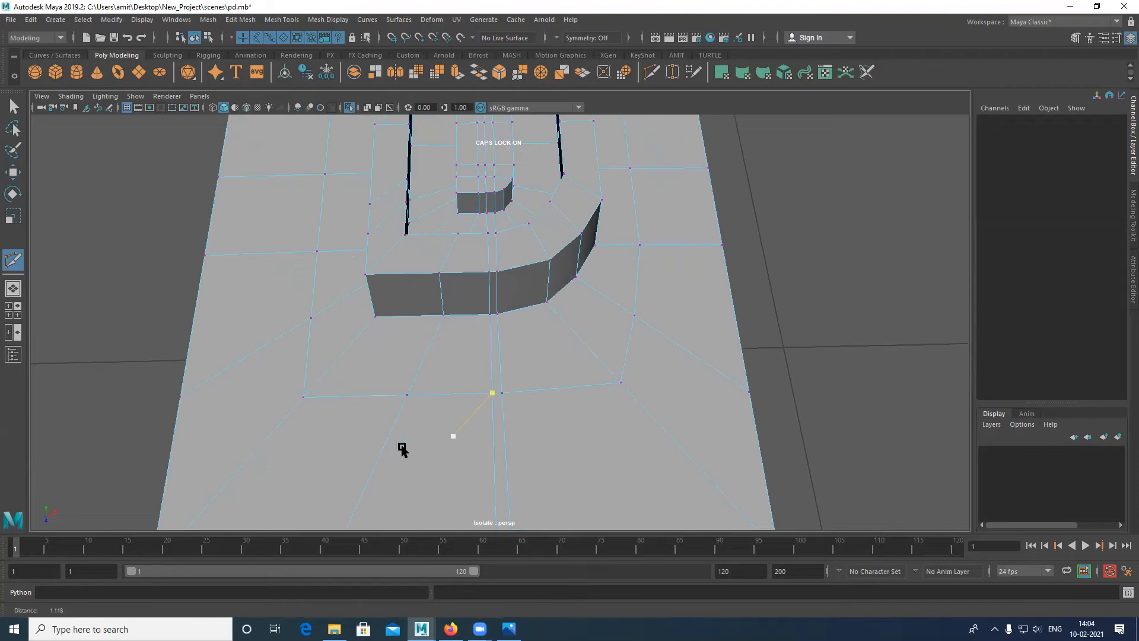
pyautogui.keyDown('alt'); pyautogui.moveTo(402, 451); pyautogui.dragTo(425, 451, button='right'); pyautogui.keyUp('alt')
pyautogui.press('w')
# Delete the flange edges running from the inner loop's corner-side vertex to the outer border at both ends of the flange
pyautogui.keyDown('alt'); pyautogui.moveTo(425, 399); pyautogui.dragTo(463, 336, button='middle'); pyautogui.keyUp('alt')
pyautogui.keyDown('alt'); pyautogui.moveTo(462, 336); pyautogui.dragTo(552, 380, button='right'); pyautogui.keyUp('alt')
pyautogui.keyDown('alt'); pyautogui.moveTo(469, 416); pyautogui.dragTo(566, 345, button='middle'); pyautogui.keyUp('alt')
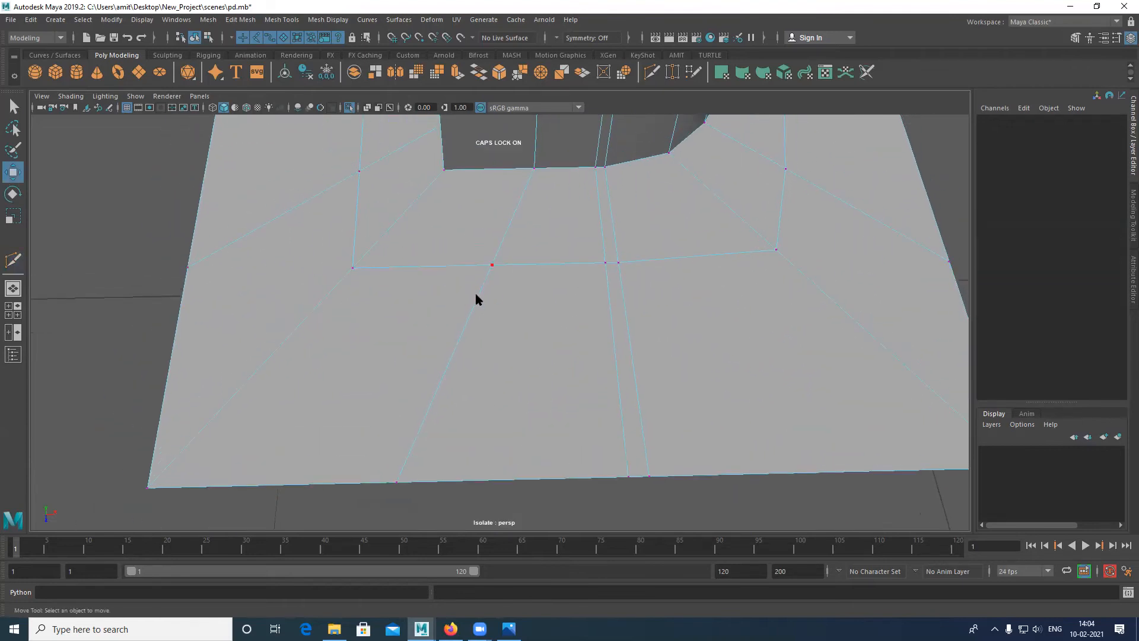
pyautogui.click(476, 290)
pyautogui.press('Delete')
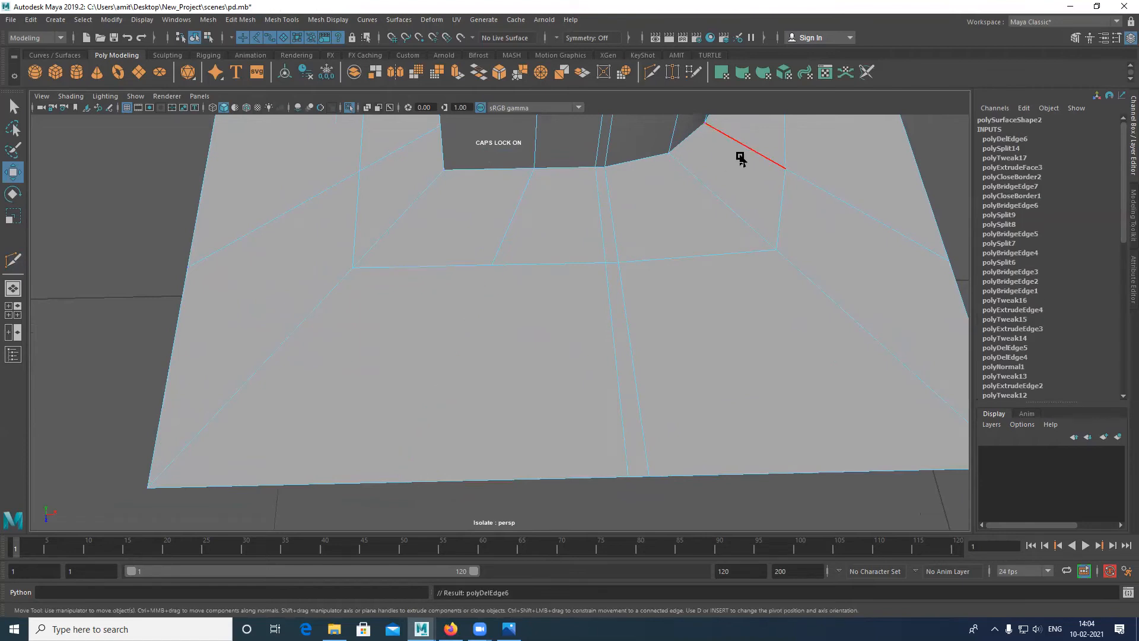
pyautogui.keyDown('alt'); pyautogui.moveTo(592, 369); pyautogui.dragTo(605, 269, button='right'); pyautogui.keyUp('alt')
pyautogui.keyDown('alt'); pyautogui.moveTo(605, 270); pyautogui.dragTo(572, 350, button='middle'); pyautogui.keyUp('alt')
pyautogui.keyDown('alt'); pyautogui.moveTo(526, 204); pyautogui.dragTo(517, 272, button='middle'); pyautogui.keyUp('alt')
pyautogui.click(512, 270)
pyautogui.press('Delete')
pyautogui.keyDown('alt'); pyautogui.moveTo(542, 297); pyautogui.dragTo(453, 356); pyautogui.keyUp('alt')
pyautogui.scroll(4, 468, 361)
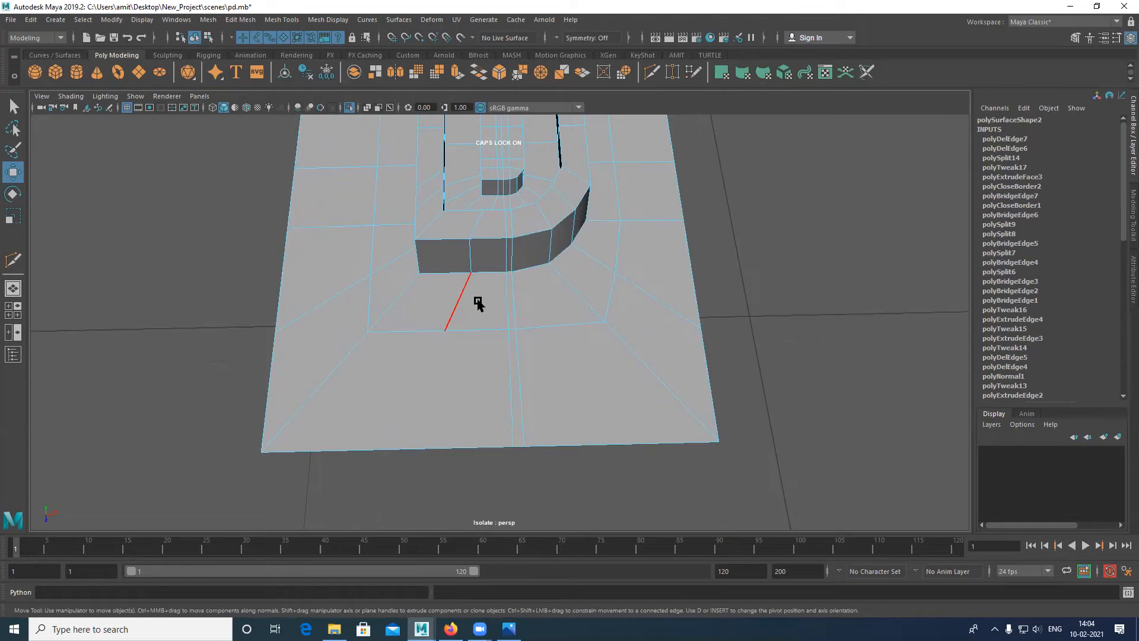
# Multi-Cut an edge from the loop's lower vertex to the corner diagonal, and another from its midpoint to the lower border
pyautogui.moveTo(445, 301); pyautogui.dragTo(436, 205, button='right')
pyautogui.keyDown('shift'); pyautogui.moveTo(437, 347); pyautogui.dragTo(445, 333, button='right'); pyautogui.keyUp('shift')
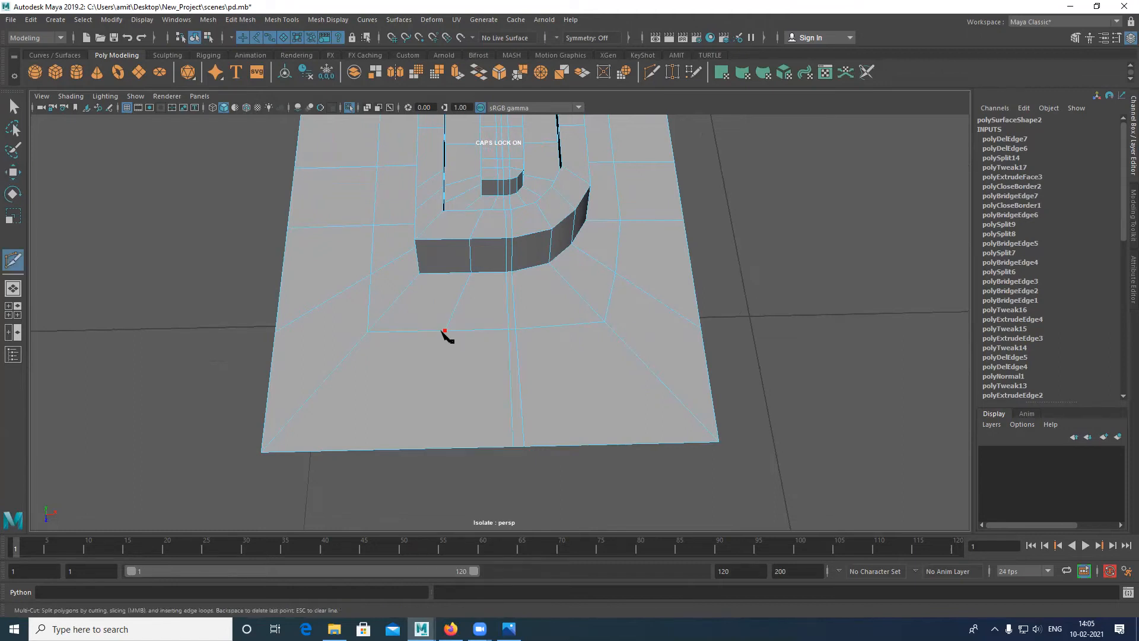
pyautogui.click(445, 331)
pyautogui.click(325, 380)
pyautogui.press('Return')
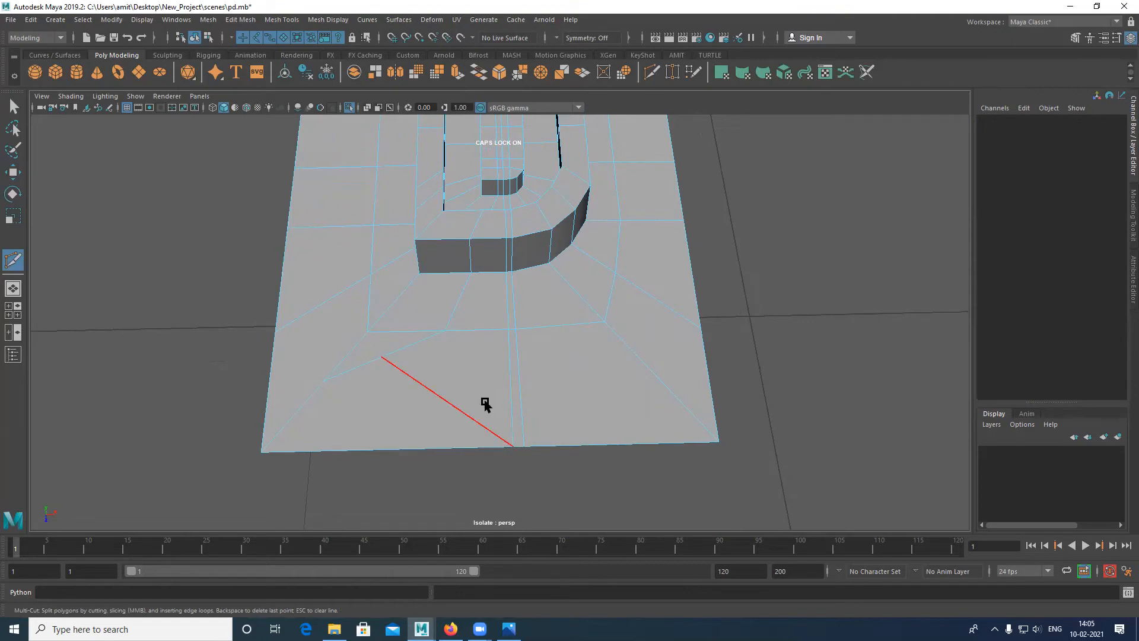
# Move the new cut's middle vertex outward toward the flange's centre edges to even out the surrounding faces
pyautogui.press('w')
pyautogui.moveTo(408, 354); pyautogui.dragTo(343, 276, button='right')
pyautogui.click(382, 356)
pyautogui.moveTo(418, 389); pyautogui.dragTo(420, 391)
pyautogui.moveTo(420, 391); pyautogui.dragTo(459, 410, button='middle')
pyautogui.moveTo(459, 411); pyautogui.dragTo(464, 408)
pyautogui.moveTo(448, 350)
pyautogui.keyDown('alt'); pyautogui.mouseDown(button='middle')
pyautogui.moveTo(503, 397)
pyautogui.moveTo(441, 371)
pyautogui.mouseUp(button='middle'); pyautogui.keyUp('alt')
# Insert an edge loop along the flange's left side and around its far end with Multi-Cut
pyautogui.keyDown('shift'); pyautogui.moveTo(404, 330); pyautogui.dragTo(320, 333, button='right'); pyautogui.keyUp('shift')
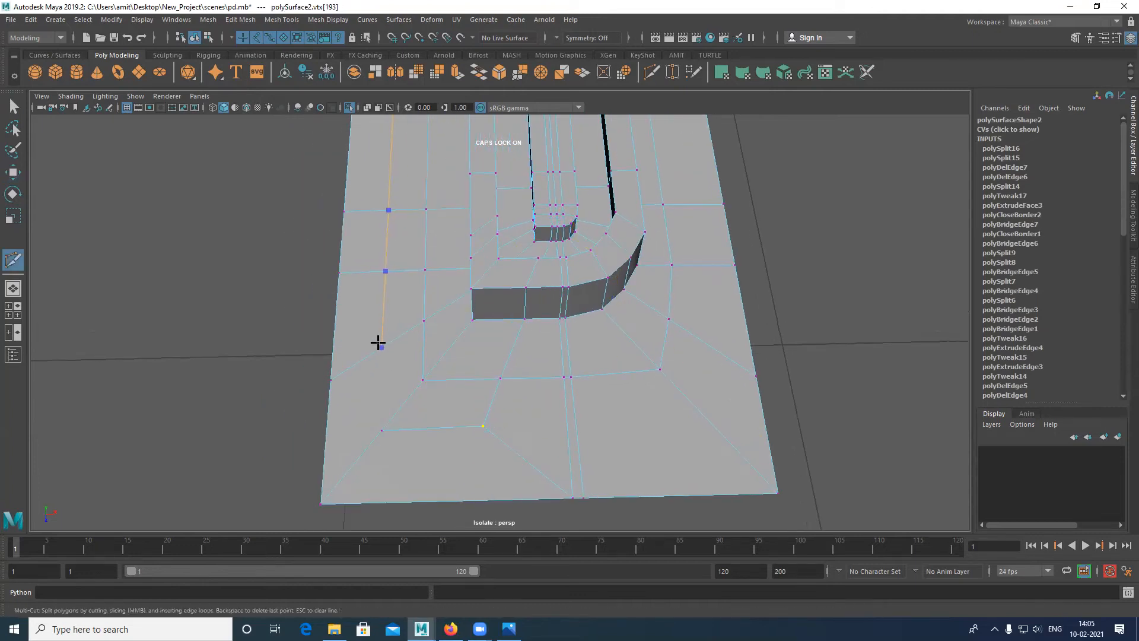
pyautogui.keyDown('ctrl'); pyautogui.click(378, 342); pyautogui.keyUp('ctrl')
pyautogui.keyDown('alt'); pyautogui.moveTo(432, 364); pyautogui.dragTo(429, 457, button='right'); pyautogui.keyUp('alt')
pyautogui.keyDown('alt'); pyautogui.moveTo(417, 362); pyautogui.dragTo(394, 464, button='middle'); pyautogui.keyUp('alt')
pyautogui.keyDown('alt'); pyautogui.moveTo(506, 212); pyautogui.dragTo(423, 314, button='middle'); pyautogui.keyUp('alt')
pyautogui.keyDown('alt'); pyautogui.moveTo(422, 314); pyautogui.dragTo(452, 298, button='right'); pyautogui.keyUp('alt')
pyautogui.keyDown('alt'); pyautogui.moveTo(499, 244); pyautogui.dragTo(542, 222, button='right'); pyautogui.keyUp('alt')
pyautogui.scroll(-5, 544, 226)
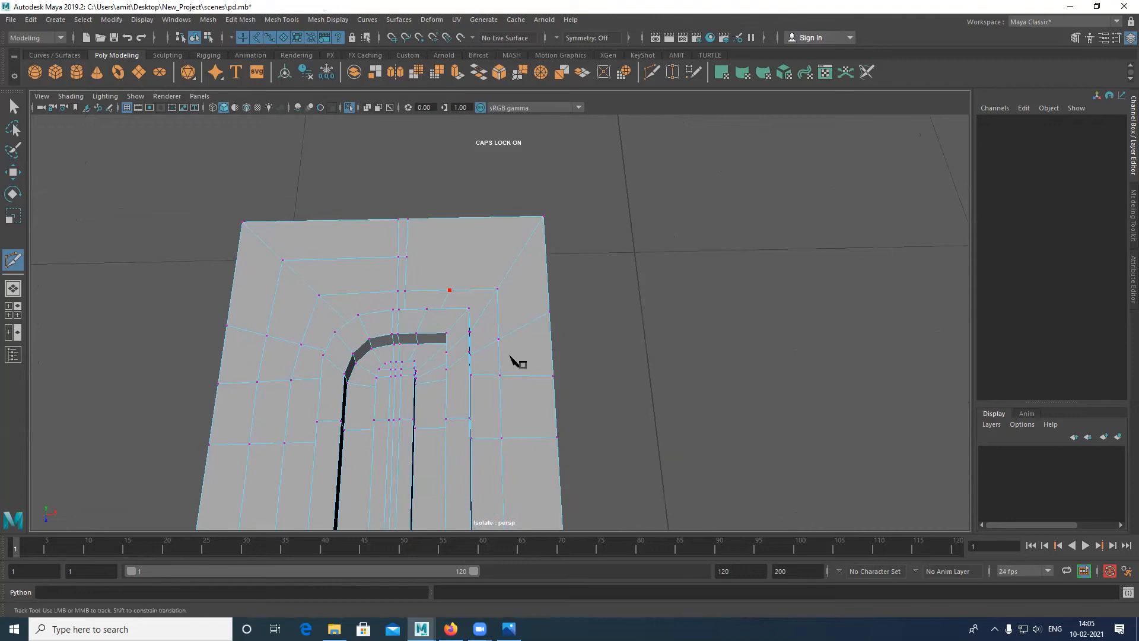
# Cut connecting edges on the flange's far end between the new loop's end, the inner loop and the border with Multi-Cut
pyautogui.keyDown('alt'); pyautogui.moveTo(533, 103); pyautogui.dragTo(528, 178, button='right'); pyautogui.keyUp('alt')
pyautogui.keyDown('alt'); pyautogui.moveTo(526, 407); pyautogui.dragTo(526, 394, button='middle'); pyautogui.keyUp('alt')
pyautogui.keyDown('alt'); pyautogui.moveTo(540, 287); pyautogui.dragTo(551, 220, button='middle'); pyautogui.keyUp('alt')
pyautogui.keyDown('alt'); pyautogui.moveTo(534, 466); pyautogui.dragTo(533, 425, button='middle'); pyautogui.keyUp('alt')
pyautogui.keyDown('alt'); pyautogui.moveTo(551, 145); pyautogui.dragTo(549, 410, button='middle'); pyautogui.keyUp('alt')
pyautogui.keyDown('alt'); pyautogui.moveTo(552, 297); pyautogui.dragTo(556, 199, button='middle'); pyautogui.keyUp('alt')
pyautogui.keyDown('alt'); pyautogui.moveTo(547, 303); pyautogui.dragTo(558, 219, button='middle'); pyautogui.keyUp('alt')
pyautogui.keyDown('alt'); pyautogui.moveTo(571, 365); pyautogui.dragTo(533, 215, button='middle'); pyautogui.keyUp('alt')
pyautogui.keyDown('alt'); pyautogui.moveTo(530, 267); pyautogui.dragTo(529, 355, button='middle'); pyautogui.keyUp('alt')
pyautogui.scroll(-3, 529, 251)
pyautogui.keyDown('alt'); pyautogui.moveTo(526, 179); pyautogui.dragTo(525, 224, button='middle'); pyautogui.keyUp('alt')
pyautogui.keyDown('alt'); pyautogui.moveTo(484, 182); pyautogui.dragTo(473, 210, button='middle'); pyautogui.keyUp('alt')
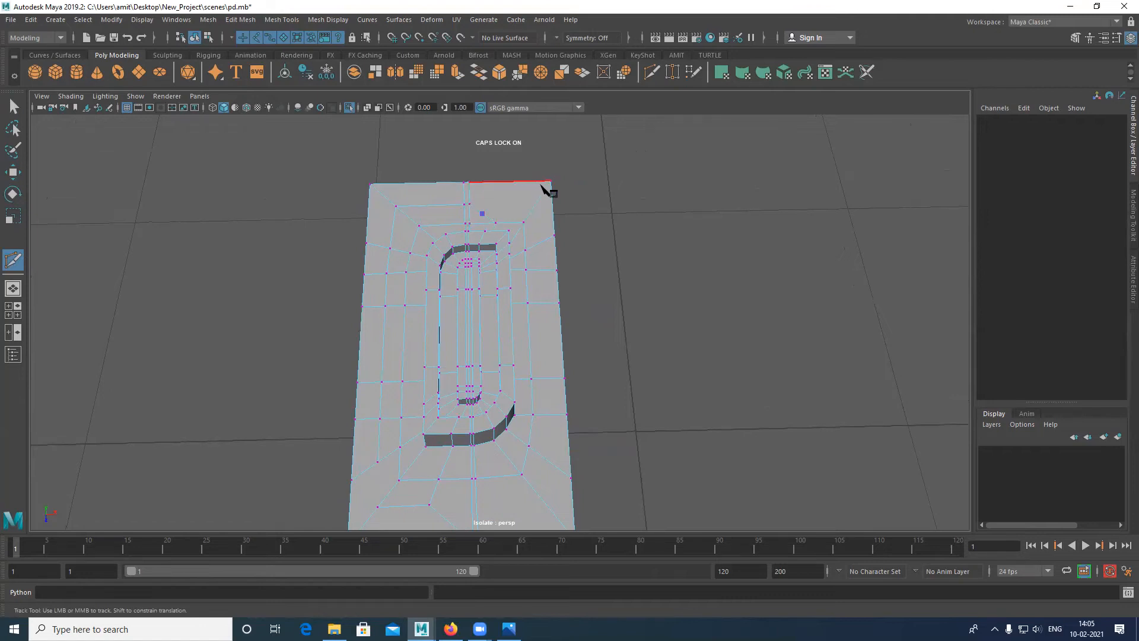
# Move the junction vertex of the far-end cuts outward toward the flange's right corner
pyautogui.press('w')
pyautogui.moveTo(503, 201); pyautogui.dragTo(438, 193, button='right')
pyautogui.click(482, 212)
pyautogui.moveTo(494, 215); pyautogui.dragTo(513, 208)
# Connect the left side loop to the corner vertex of the near-end cut with Multi-Cut
pyautogui.keyDown('alt'); pyautogui.moveTo(458, 407); pyautogui.dragTo(504, 287, button='middle'); pyautogui.keyUp('alt')
pyautogui.keyDown('shift'); pyautogui.moveTo(435, 361); pyautogui.dragTo(372, 365, button='right'); pyautogui.keyUp('shift')
pyautogui.click(423, 387)
pyautogui.rightClick(440, 388)
pyautogui.press('w')
# Nudge the outer loop's far left corner vertex outward toward the flange's corner
pyautogui.keyDown('alt'); pyautogui.moveTo(548, 363); pyautogui.dragTo(544, 369, button='middle'); pyautogui.keyUp('alt')
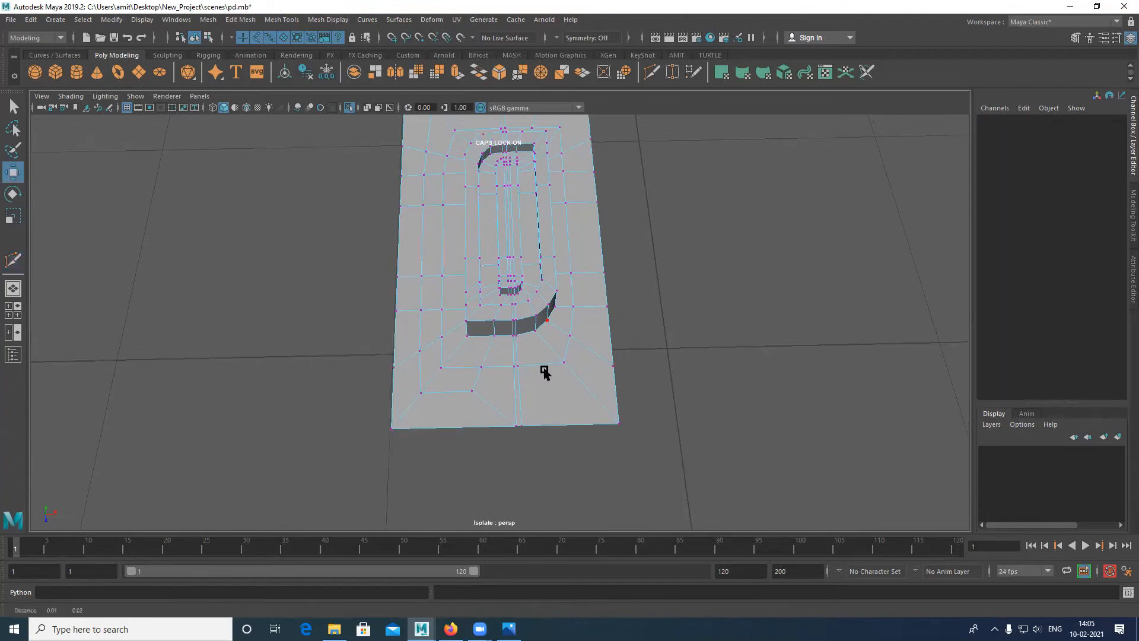
pyautogui.keyDown('alt'); pyautogui.moveTo(545, 373); pyautogui.dragTo(550, 257); pyautogui.keyUp('alt')
pyautogui.moveTo(537, 261); pyautogui.dragTo(644, 237, button='right')
pyautogui.moveTo(487, 211); pyautogui.dragTo(480, 169, button='right')
pyautogui.click(412, 174)
pyautogui.moveTo(418, 177); pyautogui.dragTo(415, 174)
pyautogui.keyDown('alt'); pyautogui.moveTo(473, 411); pyautogui.dragTo(443, 364, button='middle'); pyautogui.keyUp('alt')
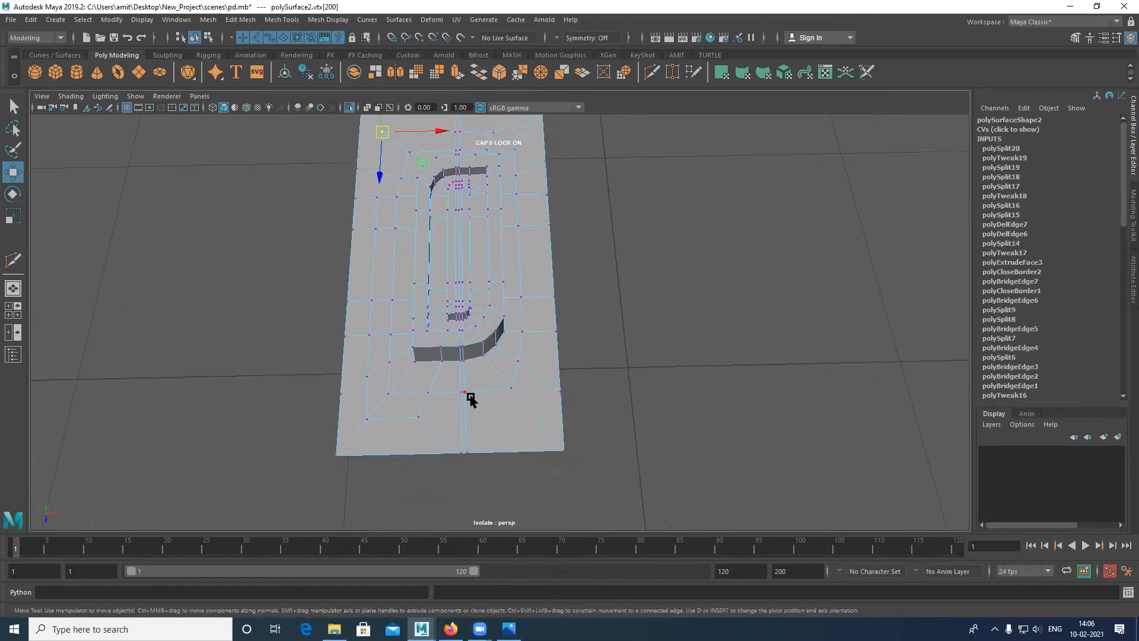
# Examine the flange's edge flow around the slider in smooth preview and as an unsmoothed mesh from several angles
pyautogui.press('3')
pyautogui.moveTo(483, 300); pyautogui.dragTo(602, 234, button='right')
pyautogui.click(615, 425)
pyautogui.click(556, 429)
pyautogui.keyDown('alt'); pyautogui.moveTo(567, 434); pyautogui.dragTo(412, 353); pyautogui.keyUp('alt')
pyautogui.click(516, 350)
pyautogui.keyDown('alt'); pyautogui.moveTo(516, 351); pyautogui.dragTo(470, 433); pyautogui.keyUp('alt')
pyautogui.press('1')
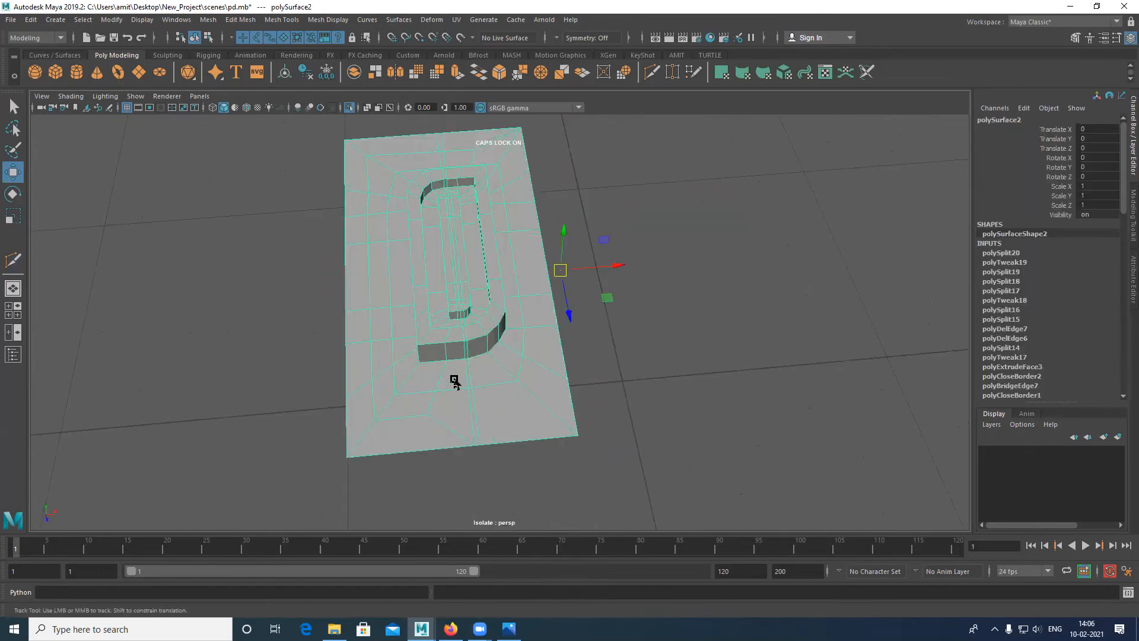
pyautogui.keyDown('alt'); pyautogui.moveTo(455, 380); pyautogui.dragTo(446, 363, button='middle'); pyautogui.keyUp('alt')
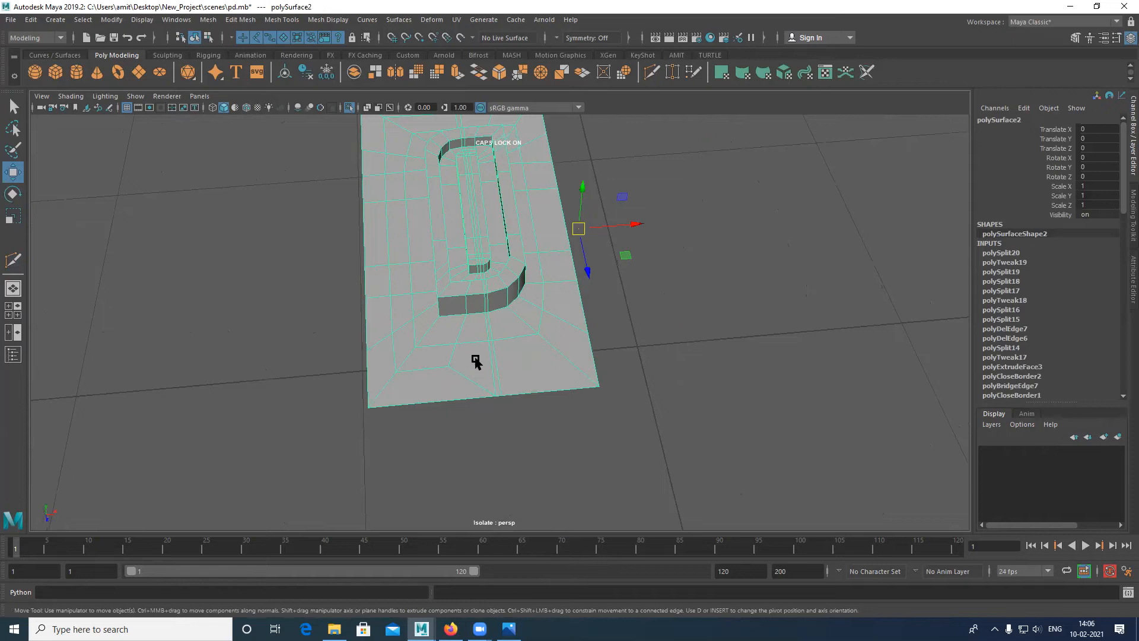
pyautogui.keyDown('alt'); pyautogui.moveTo(400, 288); pyautogui.dragTo(434, 250); pyautogui.keyUp('alt')
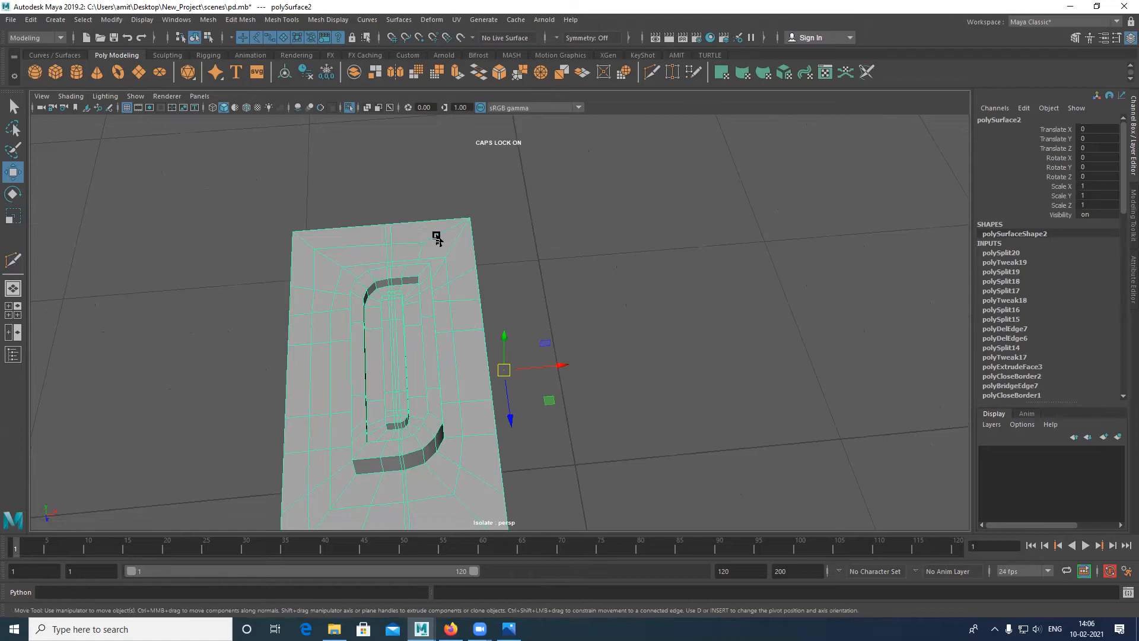
pyautogui.keyDown('alt'); pyautogui.moveTo(506, 478); pyautogui.dragTo(508, 396, button='middle'); pyautogui.keyUp('alt')
pyautogui.scroll(-1, 485, 392)
pyautogui.scroll(-1, 417, 224)
pyautogui.keyDown('alt'); pyautogui.moveTo(455, 184); pyautogui.dragTo(455, 190, button='middle'); pyautogui.keyUp('alt')
pyautogui.keyDown('alt'); pyautogui.moveTo(454, 191); pyautogui.dragTo(468, 247); pyautogui.keyUp('alt')
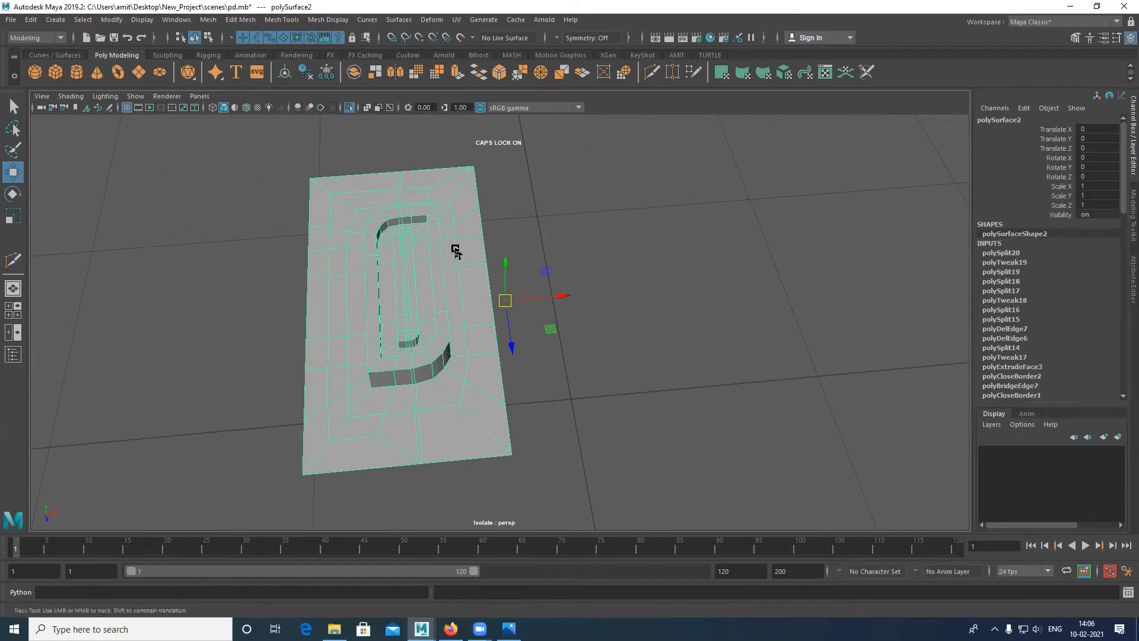
pyautogui.keyDown('alt'); pyautogui.moveTo(423, 181); pyautogui.dragTo(429, 230, button='middle'); pyautogui.keyUp('alt')
pyautogui.scroll(2, 455, 328)
pyautogui.keyDown('alt'); pyautogui.moveTo(446, 278); pyautogui.dragTo(456, 305, button='middle'); pyautogui.keyUp('alt')
pyautogui.keyDown('alt'); pyautogui.moveTo(477, 216); pyautogui.dragTo(509, 226, button='middle'); pyautogui.keyUp('alt')
pyautogui.keyDown('alt'); pyautogui.moveTo(508, 227); pyautogui.dragTo(627, 399, button='right'); pyautogui.keyUp('alt')
# Leave isolation and, in the top wireframe view, scale the four vertices of the flange's upper inner row flat
pyautogui.hotkey('ctrl', '1')
pyautogui.keyDown('alt'); pyautogui.moveTo(507, 276); pyautogui.dragTo(427, 286); pyautogui.keyUp('alt')
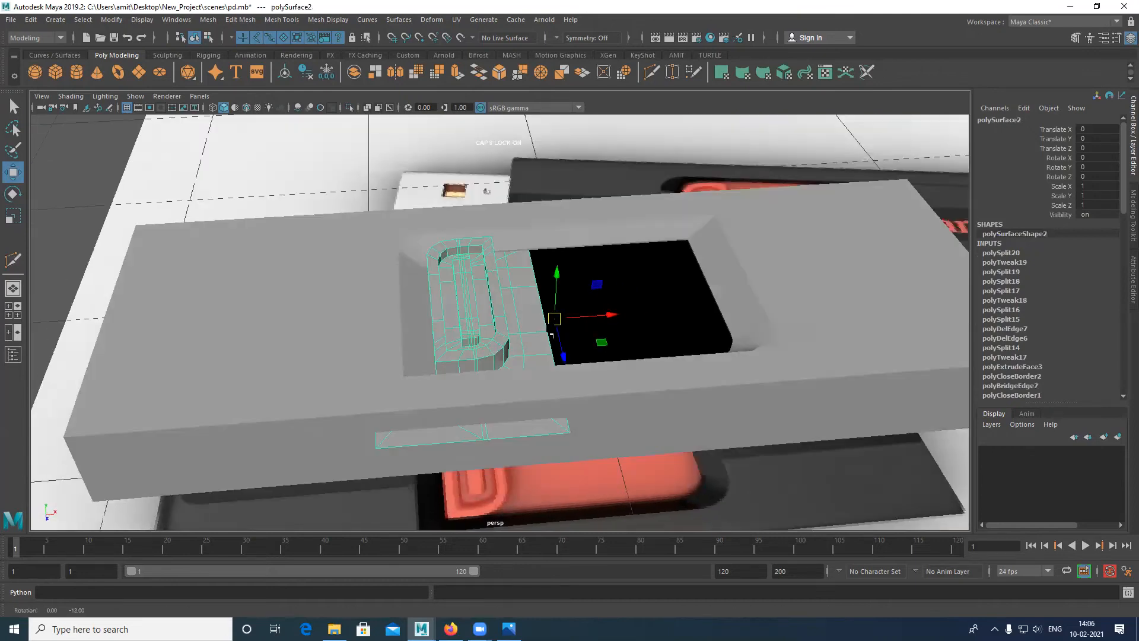
pyautogui.moveTo(528, 268); pyautogui.dragTo(465, 267, button='right')
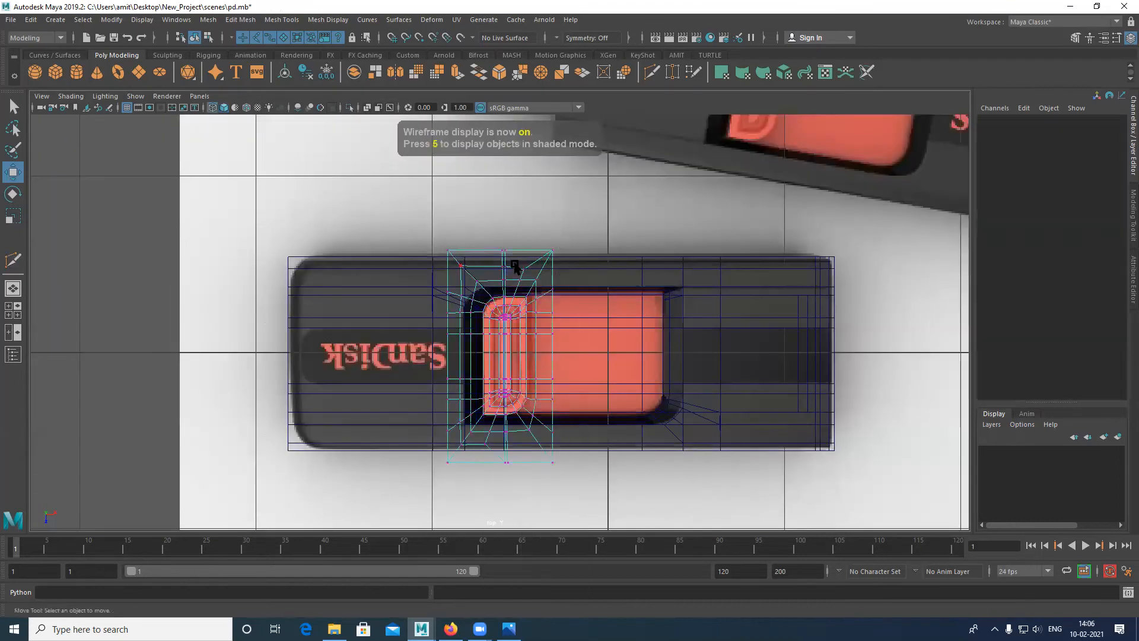
pyautogui.scroll(1, 544, 267)
pyautogui.scroll(1, 543, 267)
pyautogui.moveTo(544, 267); pyautogui.dragTo(448, 249)
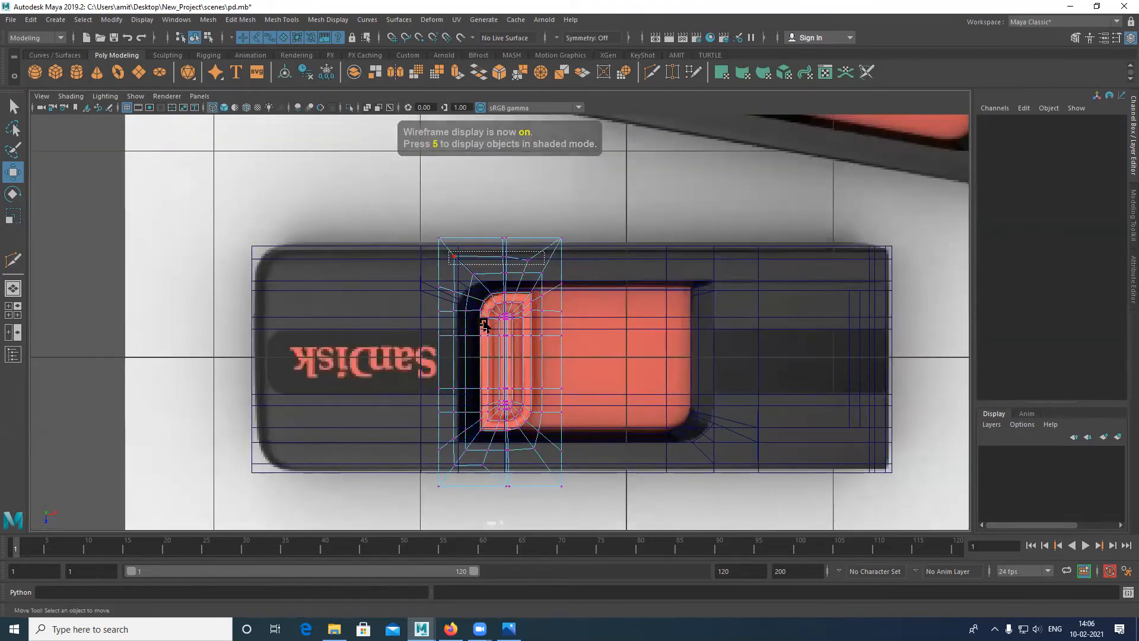
pyautogui.press('r')
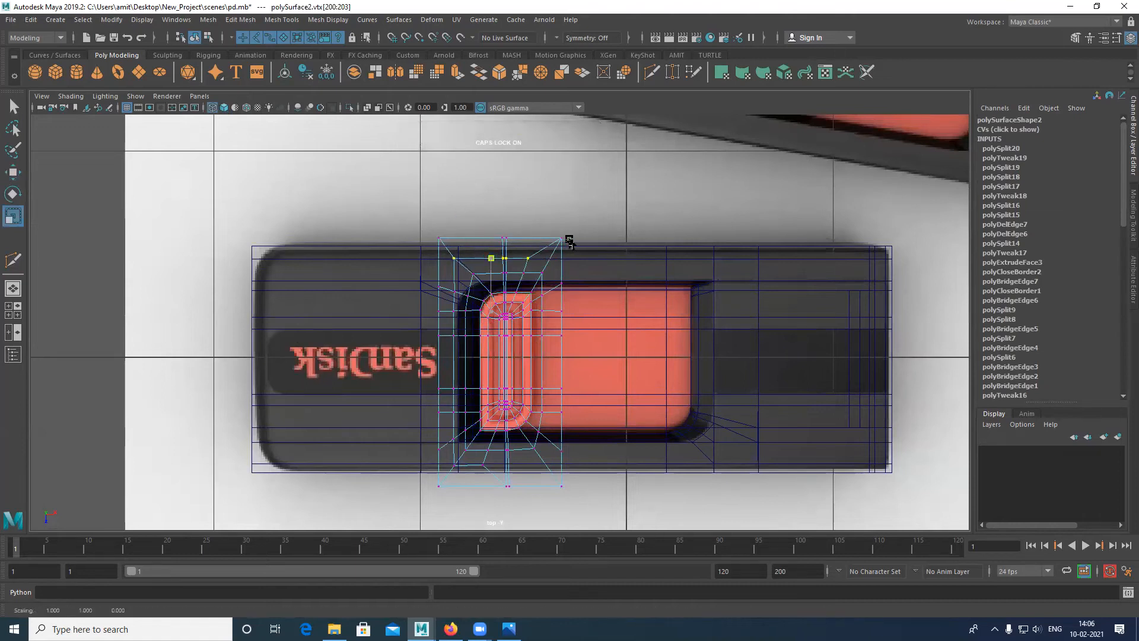
# Move the flange's upper border vertices and the inner row beside them inward to fit the pen drive body's edge
pyautogui.moveTo(410, 213); pyautogui.dragTo(592, 249)
pyautogui.press('w')
pyautogui.moveTo(451, 238); pyautogui.dragTo(451, 248, button='middle')
pyautogui.moveTo(391, 219); pyautogui.dragTo(598, 267)
pyautogui.moveTo(498, 308); pyautogui.dragTo(497, 314)
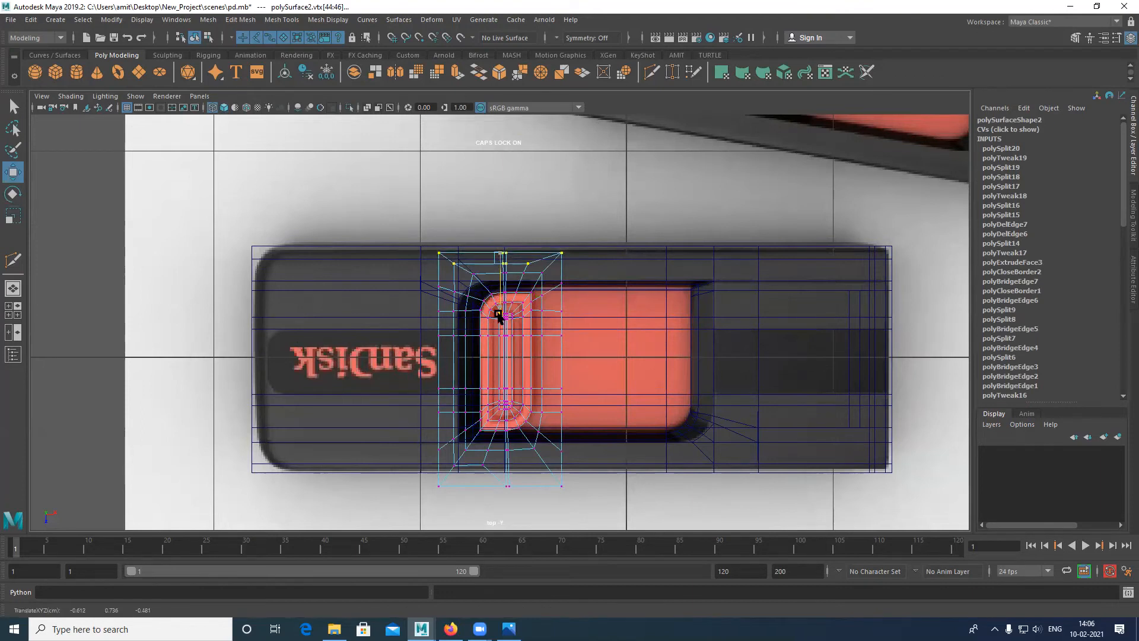
# Flatten the flange's lower inner row and move it with the lower border inward to fit the pen drive body's edge
pyautogui.keyDown('alt'); pyautogui.moveTo(625, 404); pyautogui.dragTo(616, 327, button='middle'); pyautogui.keyUp('alt')
pyautogui.keyDown('alt'); pyautogui.moveTo(382, 430); pyautogui.dragTo(678, 473, button='right'); pyautogui.keyUp('alt')
pyautogui.moveTo(678, 472); pyautogui.dragTo(392, 421)
pyautogui.moveTo(490, 477); pyautogui.dragTo(496, 464)
pyautogui.moveTo(420, 397); pyautogui.dragTo(501, 411)
pyautogui.press('r')
pyautogui.moveTo(448, 464); pyautogui.dragTo(446, 407)
pyautogui.moveTo(372, 400); pyautogui.dragTo(630, 453)
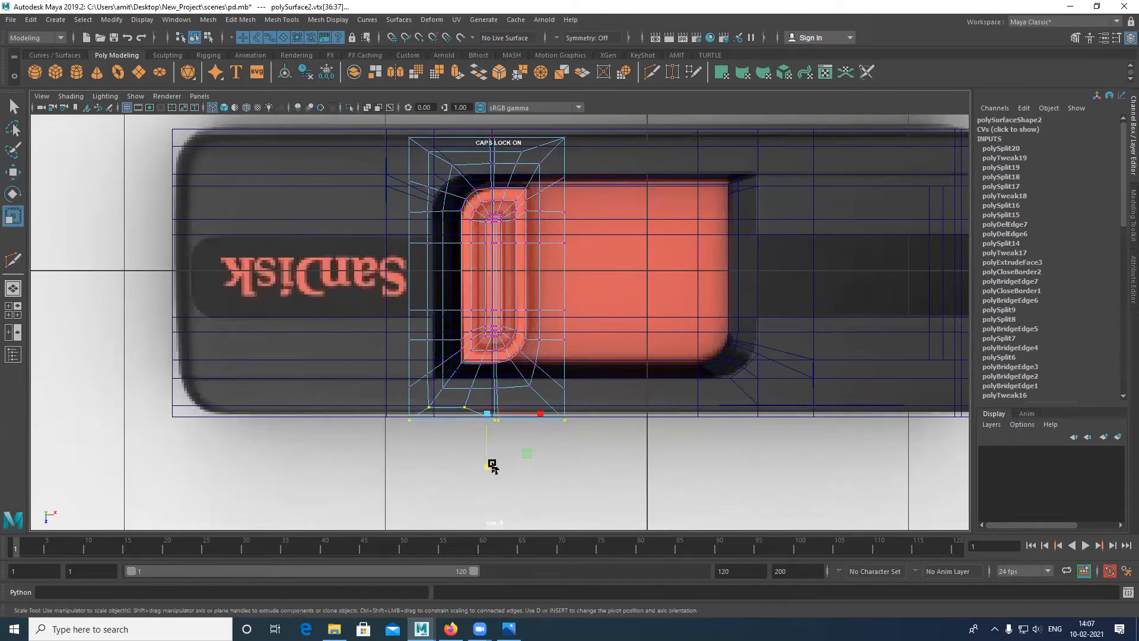
pyautogui.press('w')
pyautogui.moveTo(484, 468); pyautogui.dragTo(488, 466)
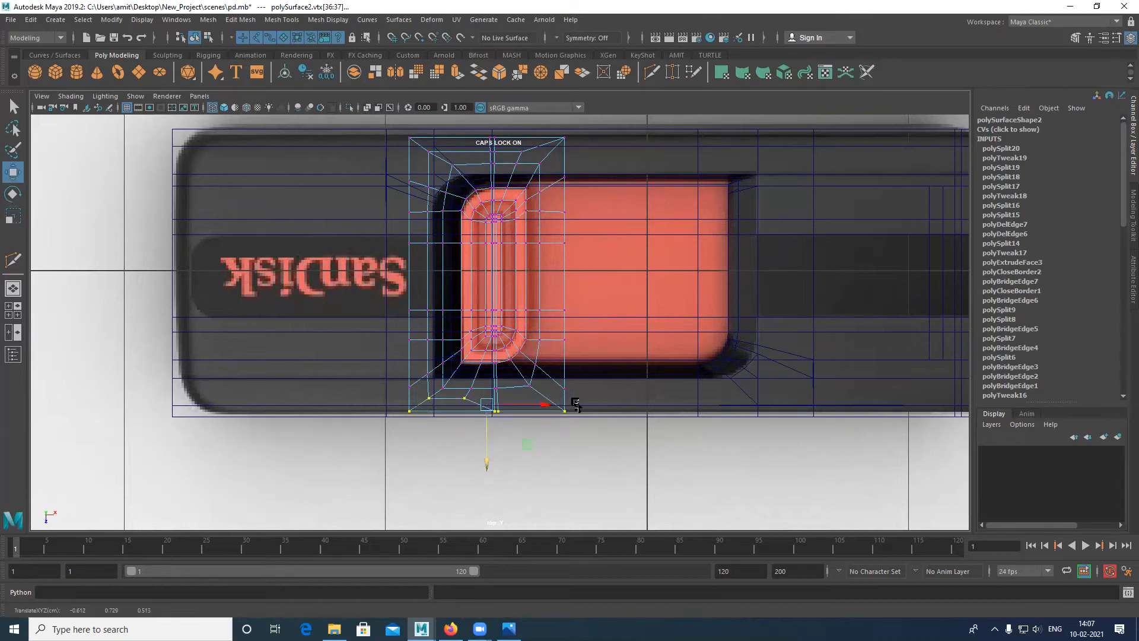
# Return to the shaded perspective view and isolate the slider button mesh
pyautogui.press('space')
pyautogui.moveTo(564, 307); pyautogui.dragTo(565, 279)
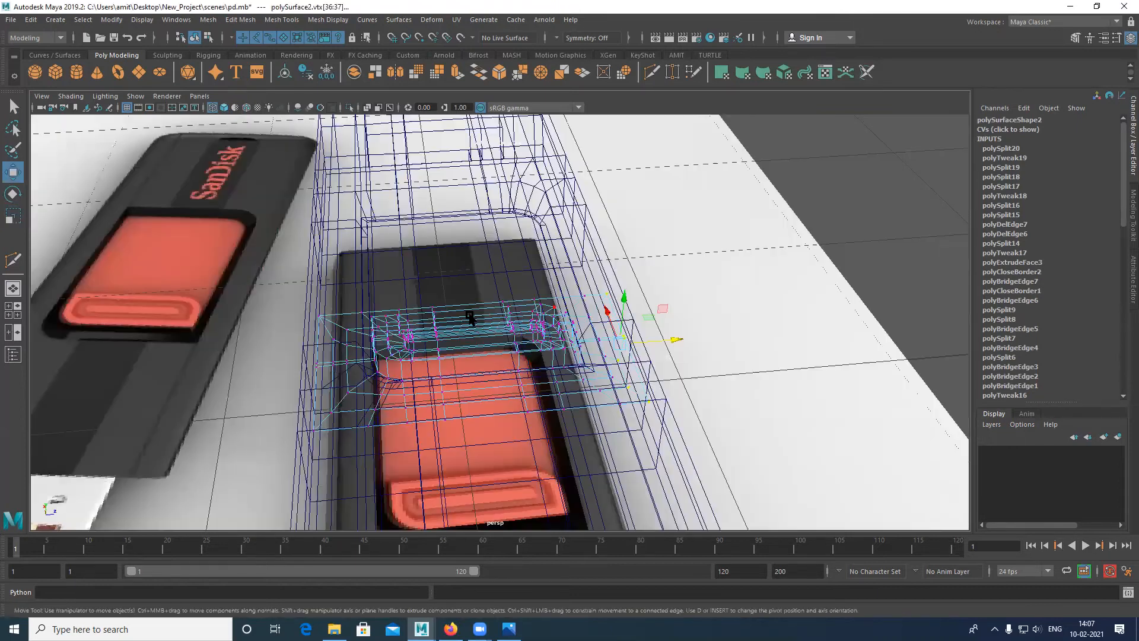
pyautogui.keyDown('alt'); pyautogui.moveTo(550, 211); pyautogui.dragTo(555, 212); pyautogui.keyUp('alt')
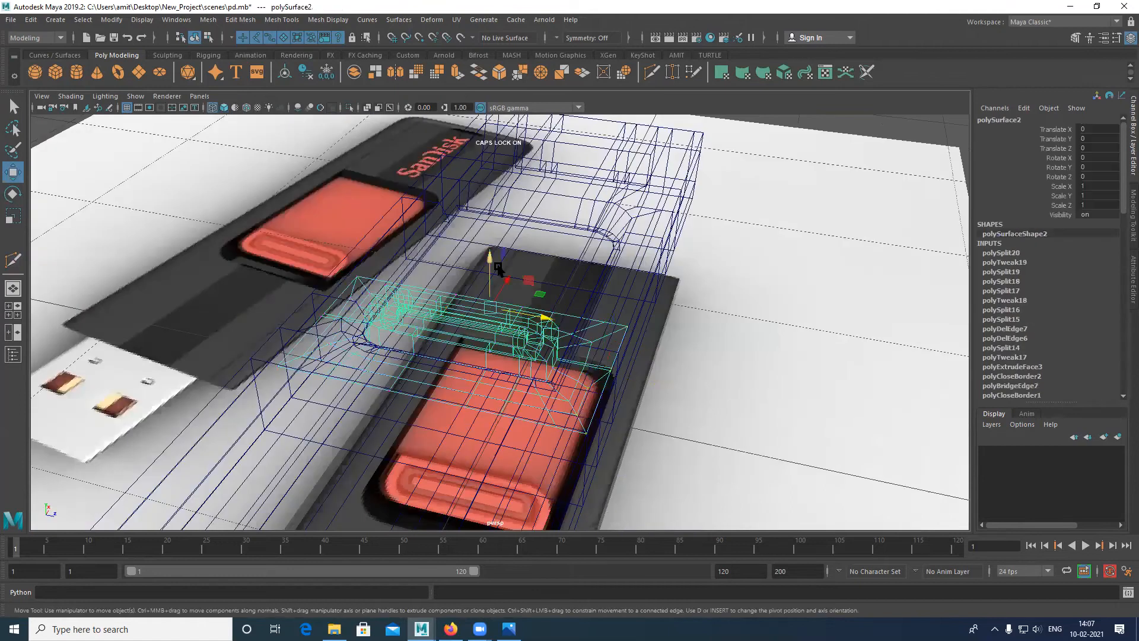
pyautogui.press('5')
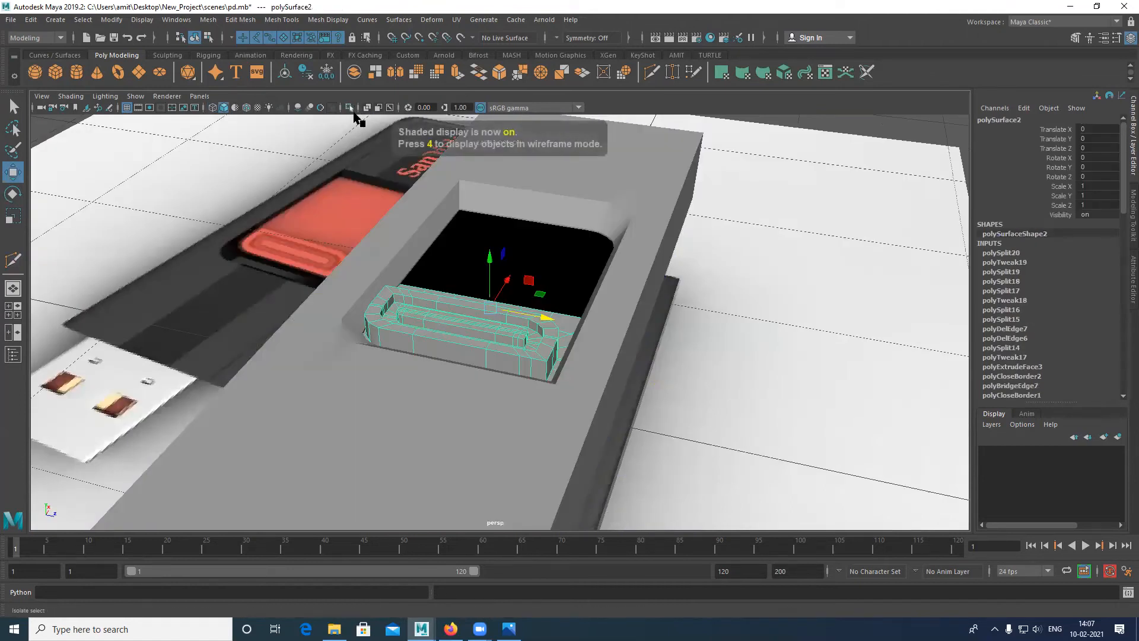
pyautogui.click(349, 108)
pyautogui.click(705, 362)
pyautogui.moveTo(704, 362)
pyautogui.keyDown('alt'); pyautogui.mouseDown()
pyautogui.moveTo(541, 363)
pyautogui.moveTo(514, 328)
pyautogui.moveTo(542, 371)
pyautogui.moveTo(592, 382)
pyautogui.moveTo(577, 356)
pyautogui.moveTo(575, 226)
pyautogui.moveTo(565, 398)
pyautogui.moveTo(537, 359)
pyautogui.moveTo(617, 325)
pyautogui.moveTo(673, 396)
pyautogui.mouseUp(); pyautogui.keyUp('alt')
pyautogui.hotkey('ctrl', 'z')
pyautogui.moveTo(578, 402); pyautogui.dragTo(580, 348, button='right')
pyautogui.doubleClick(580, 349)
pyautogui.click(582, 407)
pyautogui.hotkey('ctrl', 'z')
pyautogui.hotkey('ctrl', 'z')
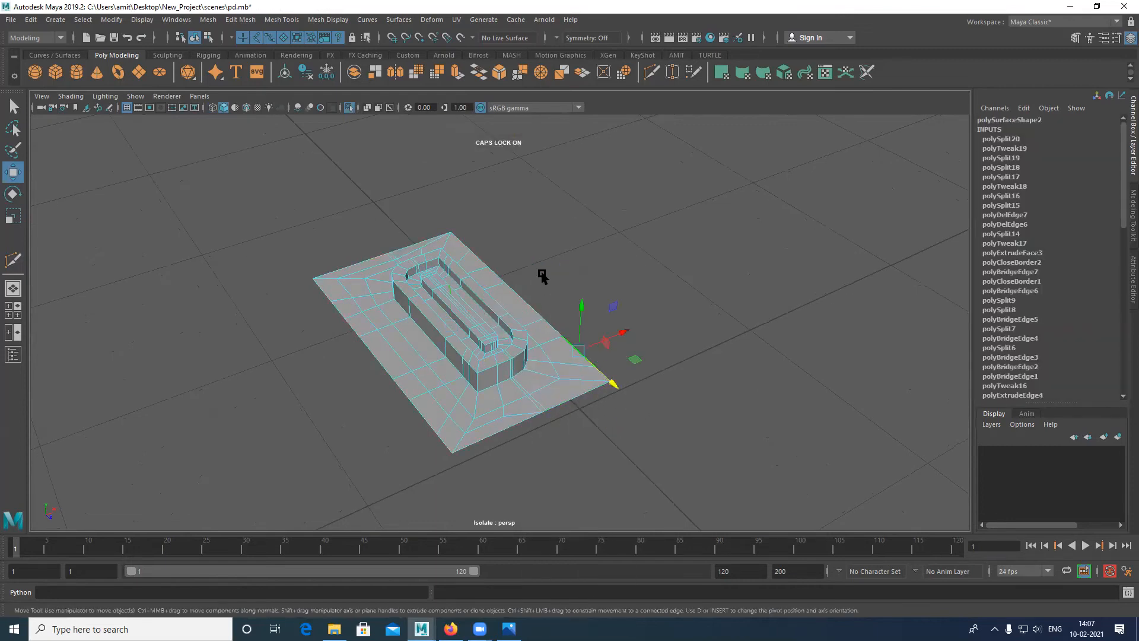
# Extrude the flange's two long border edges outward, extending the base well beyond both sides of the slider
pyautogui.keyDown('alt'); pyautogui.moveTo(657, 309); pyautogui.dragTo(542, 374); pyautogui.keyUp('alt')
pyautogui.doubleClick(555, 394)
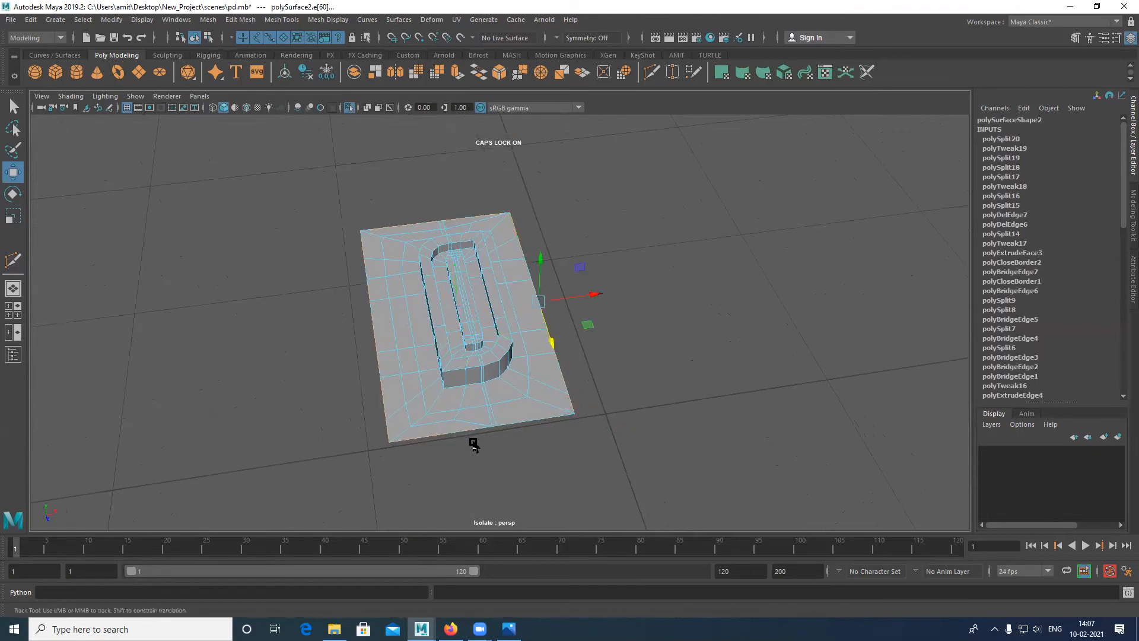
pyautogui.keyDown('alt'); pyautogui.keyDown('shift'); pyautogui.moveTo(562, 385); pyautogui.dragTo(532, 384, button='middle'); pyautogui.keyUp('shift'); pyautogui.keyUp('alt')
pyautogui.keyDown('alt'); pyautogui.keyDown('shift'); pyautogui.moveTo(588, 328); pyautogui.dragTo(544, 327, button='middle'); pyautogui.keyUp('shift'); pyautogui.keyUp('alt')
pyautogui.keyDown('alt'); pyautogui.moveTo(544, 331); pyautogui.dragTo(801, 287); pyautogui.keyUp('alt')
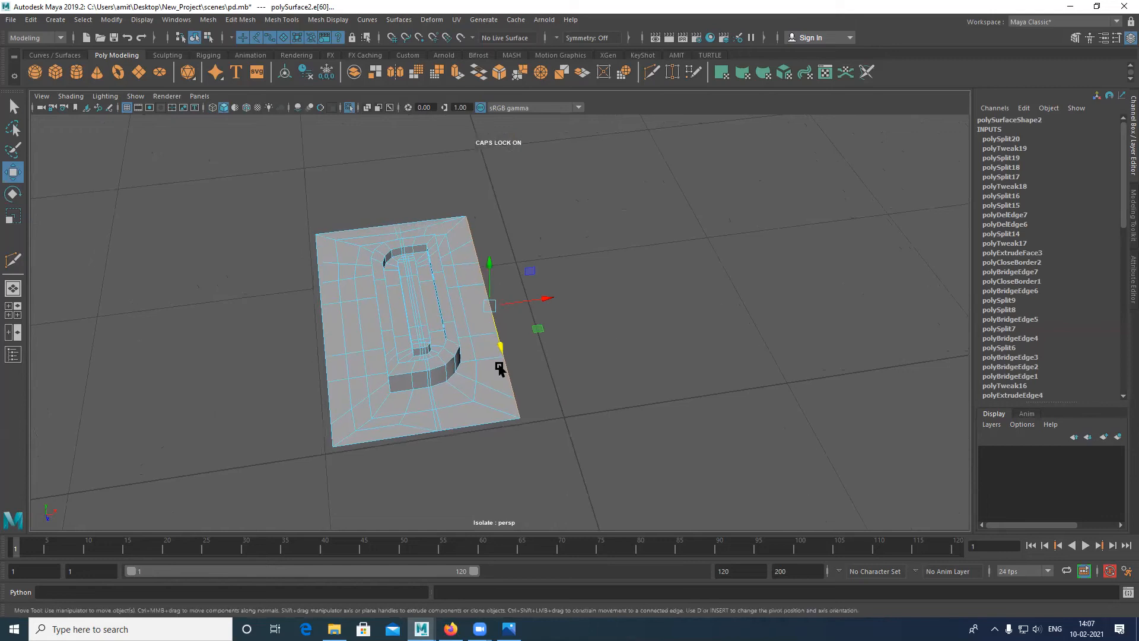
pyautogui.keyDown('shift'); pyautogui.moveTo(547, 298); pyautogui.dragTo(806, 263); pyautogui.keyUp('shift')
pyautogui.keyDown('shift'); pyautogui.moveTo(375, 321); pyautogui.dragTo(124, 390); pyautogui.keyUp('shift')
pyautogui.keyDown('alt'); pyautogui.moveTo(559, 464); pyautogui.dragTo(596, 357); pyautogui.keyUp('alt')
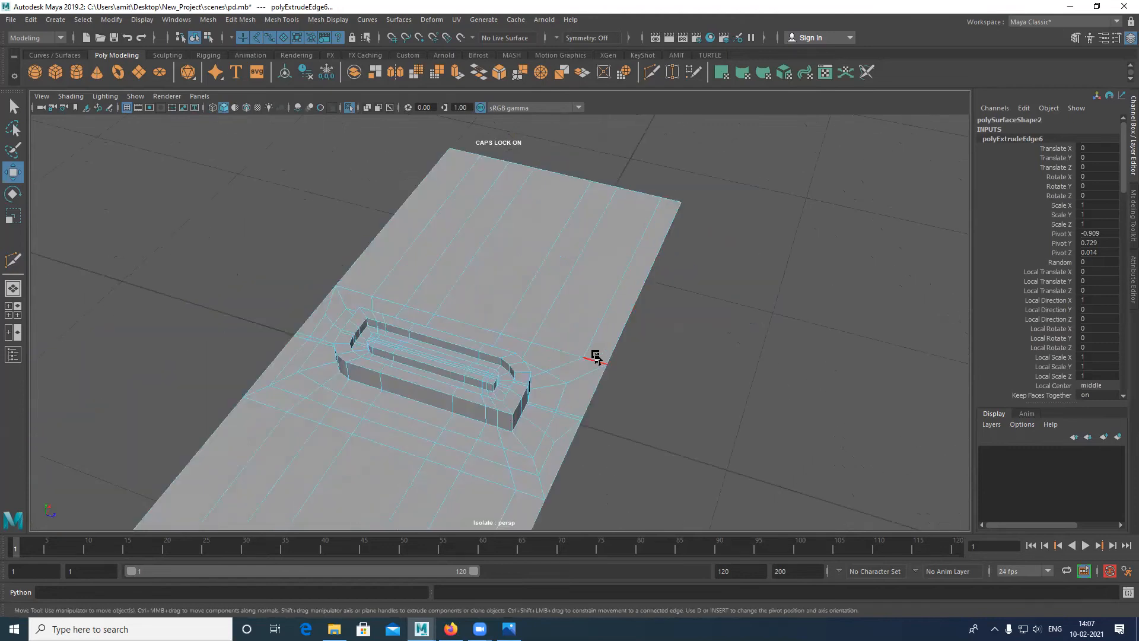
# Try to move the border edges along one side of the extended flange across its width
pyautogui.doubleClick(591, 397)
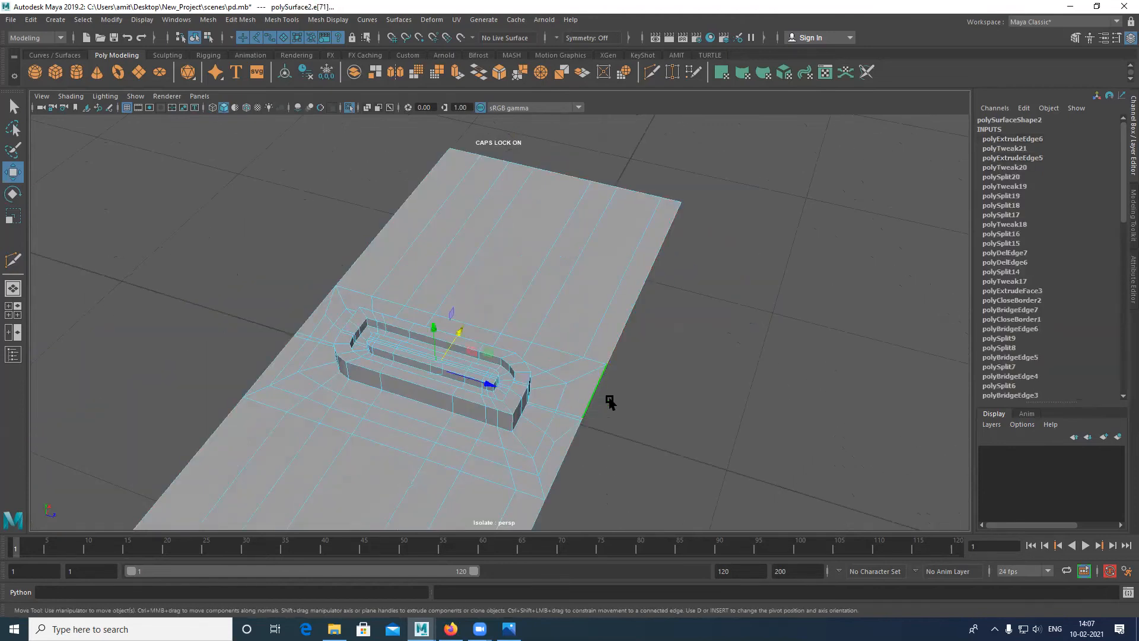
pyautogui.keyDown('alt'); pyautogui.moveTo(611, 402); pyautogui.dragTo(644, 353, button='middle'); pyautogui.keyUp('alt')
pyautogui.keyDown('alt'); pyautogui.moveTo(504, 315); pyautogui.dragTo(527, 317, button='middle'); pyautogui.keyUp('alt')
pyautogui.moveTo(521, 332); pyautogui.dragTo(514, 330)
pyautogui.hotkey('ctrl', 'z')
pyautogui.click(680, 251)
pyautogui.keyDown('alt'); pyautogui.moveTo(646, 350); pyautogui.dragTo(671, 293, button='middle'); pyautogui.keyUp('alt')
pyautogui.doubleClick(645, 301)
pyautogui.keyDown('alt'); pyautogui.moveTo(681, 207); pyautogui.dragTo(687, 199, button='middle'); pyautogui.keyUp('alt')
pyautogui.keyDown('alt'); pyautogui.moveTo(637, 373); pyautogui.dragTo(672, 354, button='middle'); pyautogui.keyUp('alt')
# Undo the latest border edge moves on the extended flange
pyautogui.hotkey('ctrl', 'z')
pyautogui.hotkey('ctrl', 'z')
pyautogui.hotkey('ctrl', 'z')
pyautogui.hotkey('ctrl', 'z')
pyautogui.hotkey('ctrl', 'z')
pyautogui.hotkey('ctrl', 'z')
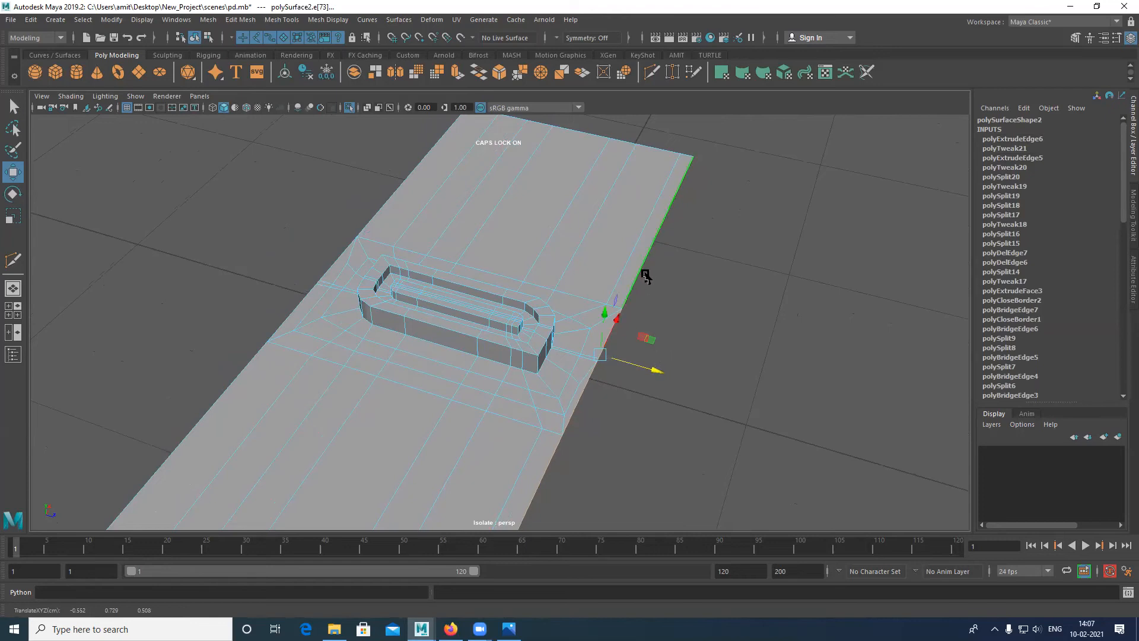
pyautogui.hotkey('ctrl', 'z')
pyautogui.keyDown('shift'); pyautogui.moveTo(598, 280); pyautogui.dragTo(573, 271, button='right'); pyautogui.keyUp('shift')
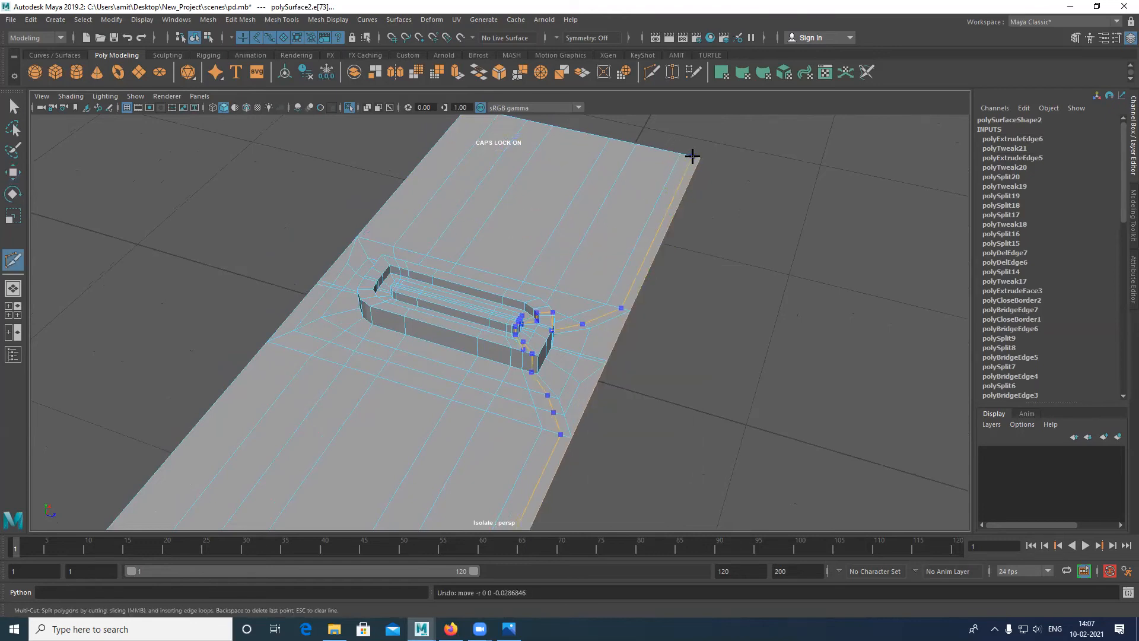
pyautogui.click(693, 156)
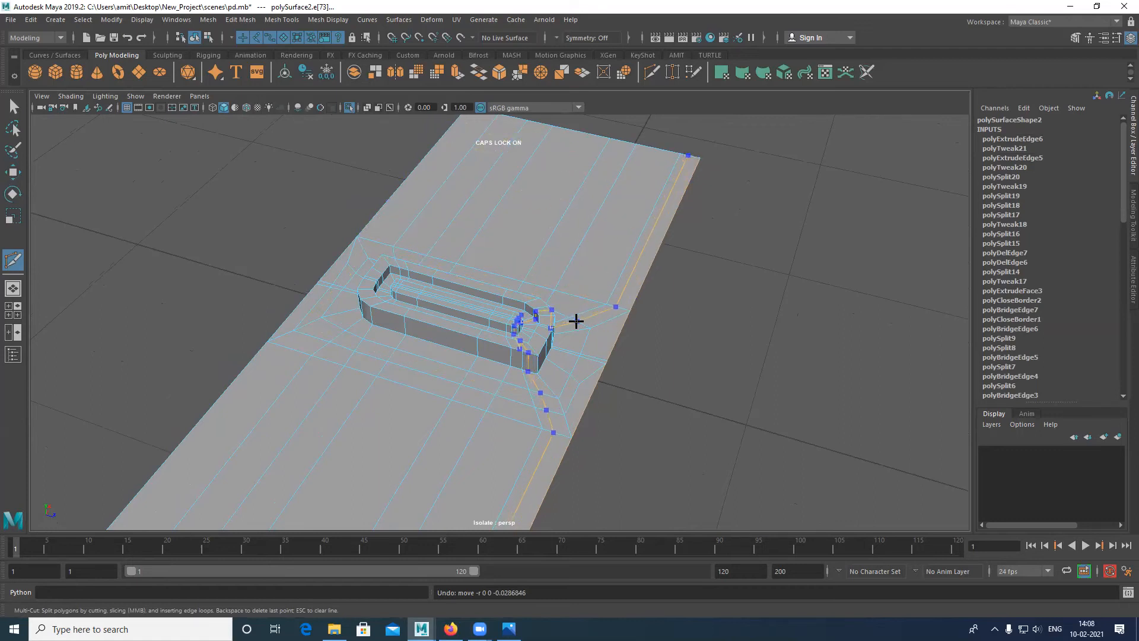
pyautogui.press('Escape')
pyautogui.press('w')
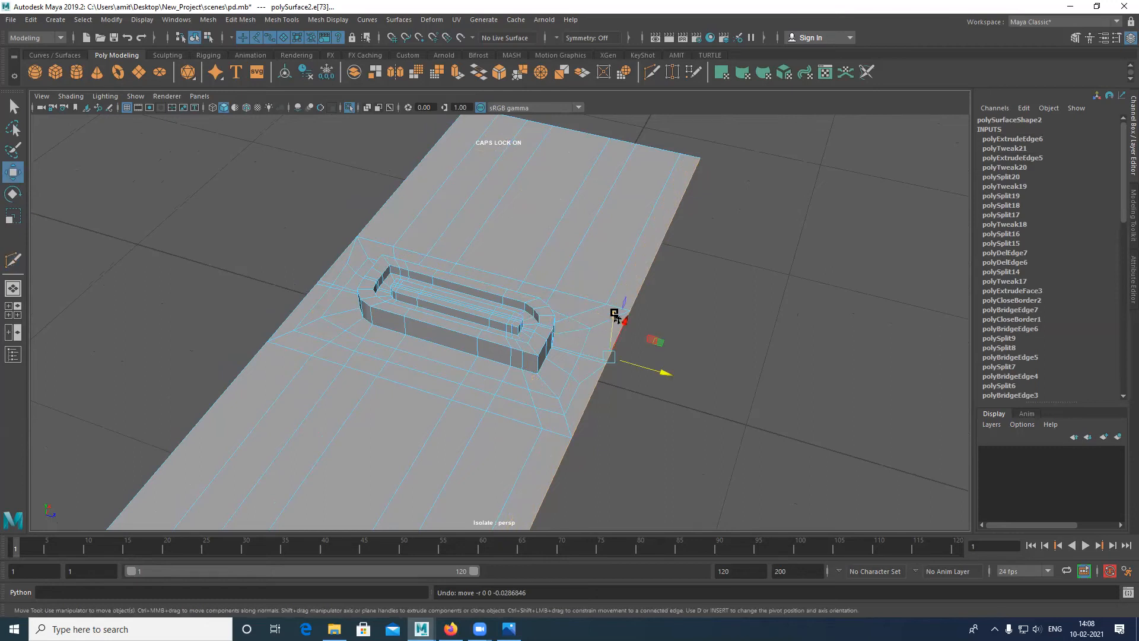
# Extrude both long border edges of the flange slightly outward to add a narrow strip along each side
pyautogui.keyDown('shift'); pyautogui.moveTo(644, 371); pyautogui.dragTo(658, 376); pyautogui.keyUp('shift')
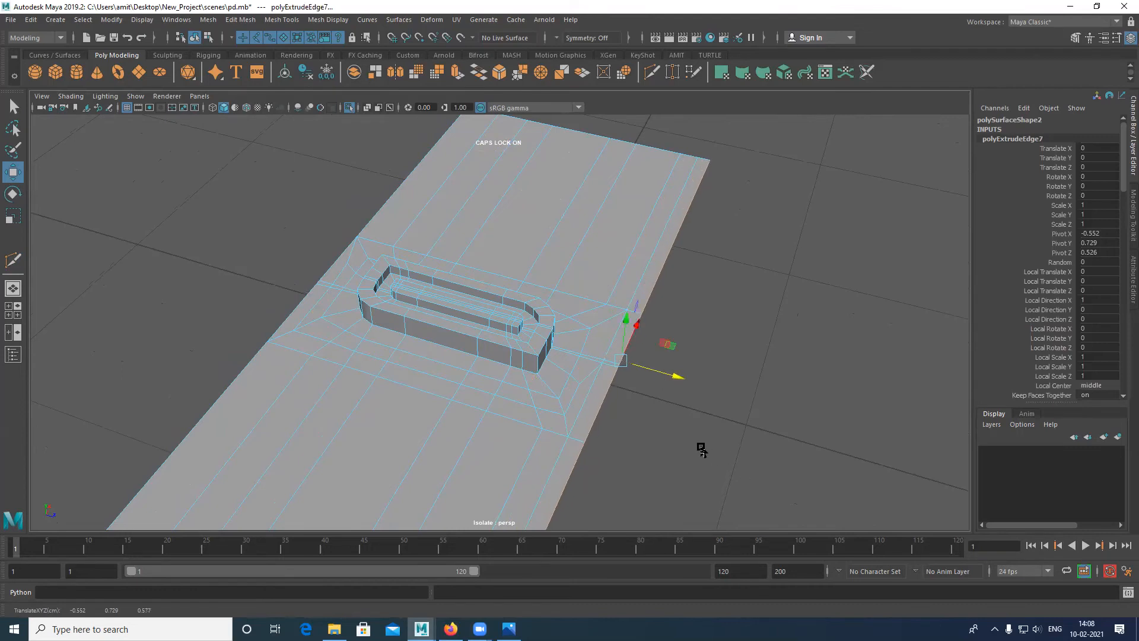
pyautogui.keyDown('shift'); pyautogui.moveTo(647, 250); pyautogui.dragTo(593, 261, button='right'); pyautogui.keyUp('shift')
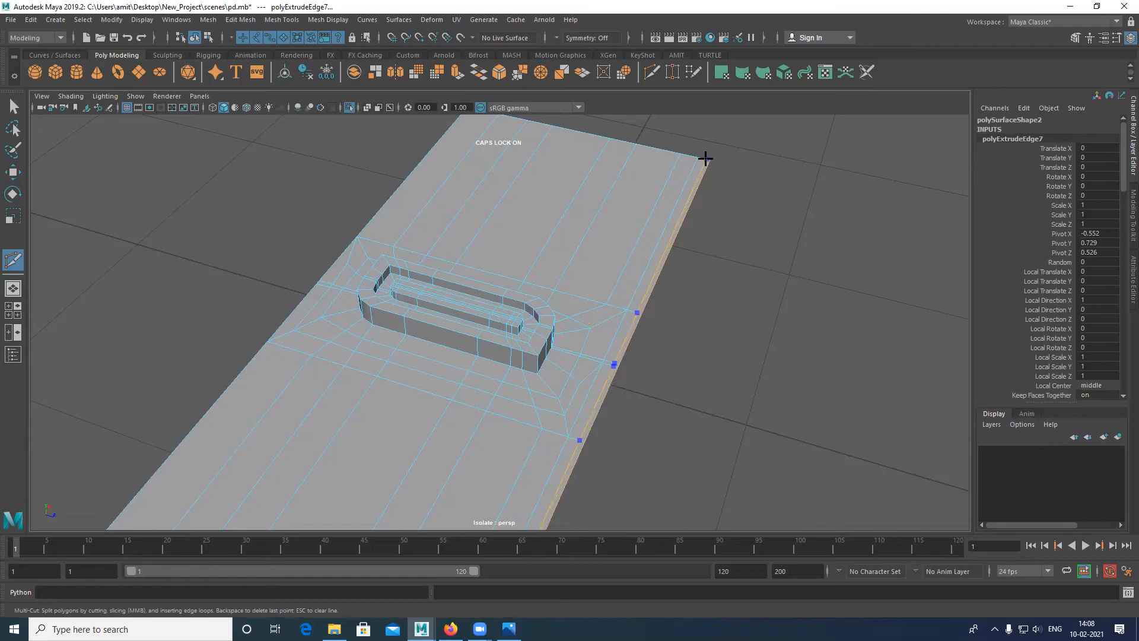
pyautogui.press('w')
pyautogui.click(378, 212)
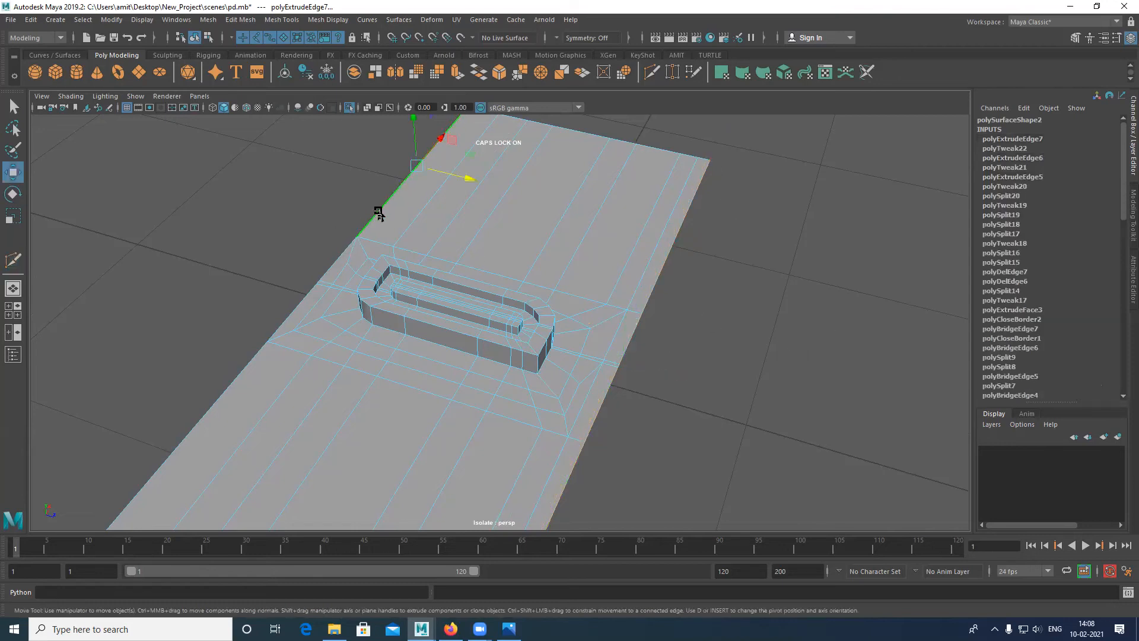
pyautogui.click(412, 168)
pyautogui.keyDown('alt'); pyautogui.moveTo(444, 280); pyautogui.dragTo(452, 277, button='middle'); pyautogui.keyUp('alt')
pyautogui.keyDown('alt'); pyautogui.moveTo(344, 354); pyautogui.dragTo(508, 297, button='middle'); pyautogui.keyUp('alt')
pyautogui.keyDown('shift'); pyautogui.click(361, 382); pyautogui.keyUp('shift')
pyautogui.keyDown('alt'); pyautogui.moveTo(412, 404); pyautogui.dragTo(510, 317); pyautogui.keyUp('alt')
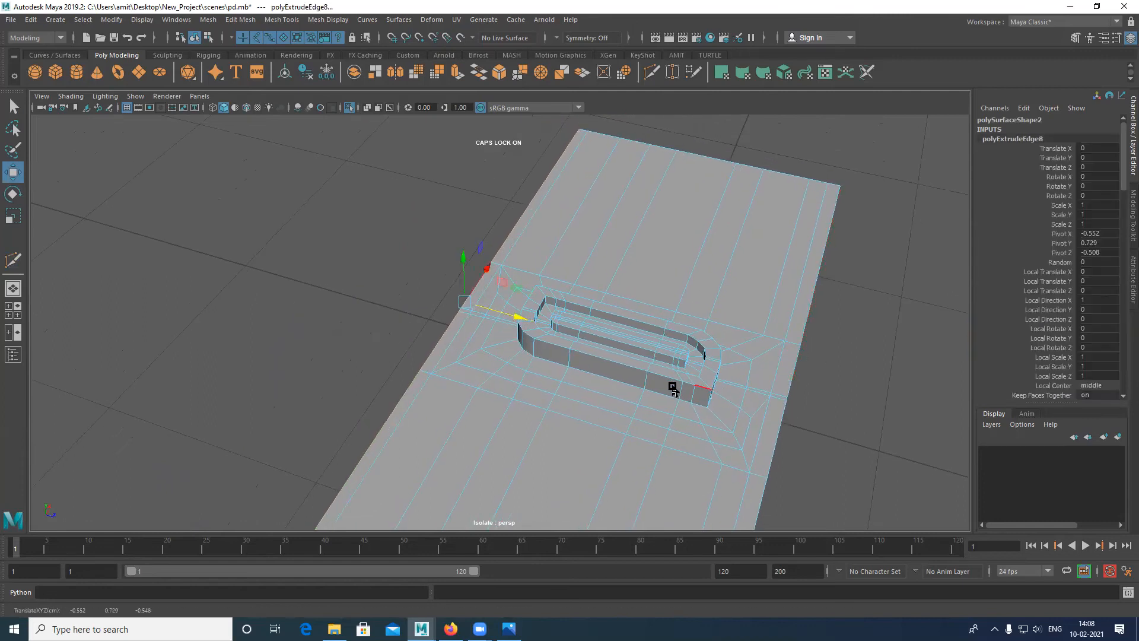
# In the top view, move the outer vertex rows along both long sides of the flange slightly inward
pyautogui.press('space')
pyautogui.moveTo(671, 385); pyautogui.dragTo(669, 341)
pyautogui.moveTo(587, 301); pyautogui.dragTo(674, 260, button='right')
pyautogui.keyDown('alt'); pyautogui.moveTo(490, 213); pyautogui.dragTo(485, 232, button='middle'); pyautogui.keyUp('alt')
pyautogui.moveTo(613, 226); pyautogui.dragTo(549, 224, button='right')
pyautogui.moveTo(173, 150); pyautogui.dragTo(929, 242)
pyautogui.moveTo(534, 277); pyautogui.dragTo(536, 285)
pyautogui.keyDown('alt'); pyautogui.moveTo(506, 431); pyautogui.dragTo(489, 376, button='middle'); pyautogui.keyUp('alt')
pyautogui.moveTo(209, 416); pyautogui.dragTo(960, 505)
pyautogui.moveTo(519, 482); pyautogui.dragTo(520, 474)
pyautogui.moveTo(536, 321); pyautogui.dragTo(593, 285, button='right')
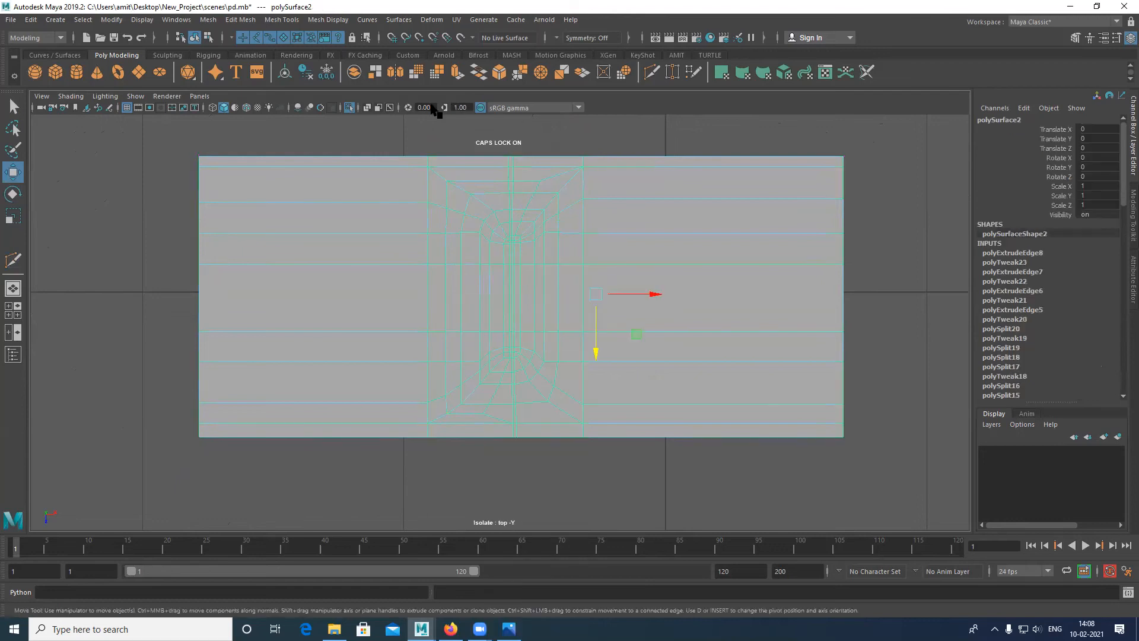
# Show the whole model in wireframe and move the flange's end vertices on the logo side inward, shortening that end
pyautogui.click(349, 107)
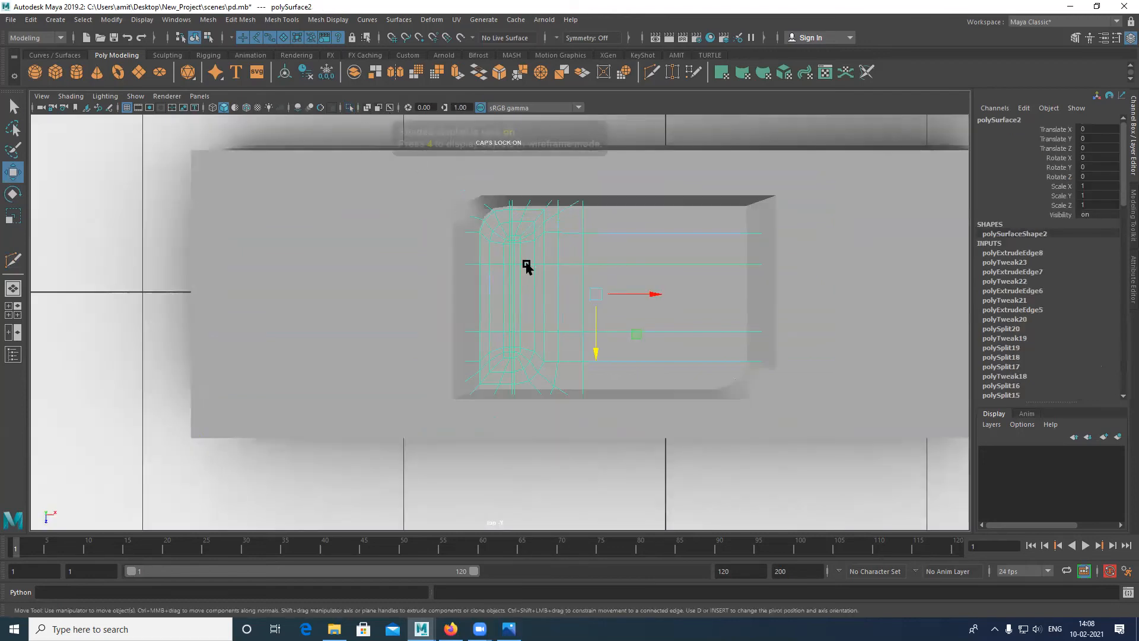
pyautogui.press('4')
pyautogui.keyDown('alt'); pyautogui.moveTo(539, 256); pyautogui.dragTo(537, 286, button='middle'); pyautogui.keyUp('alt')
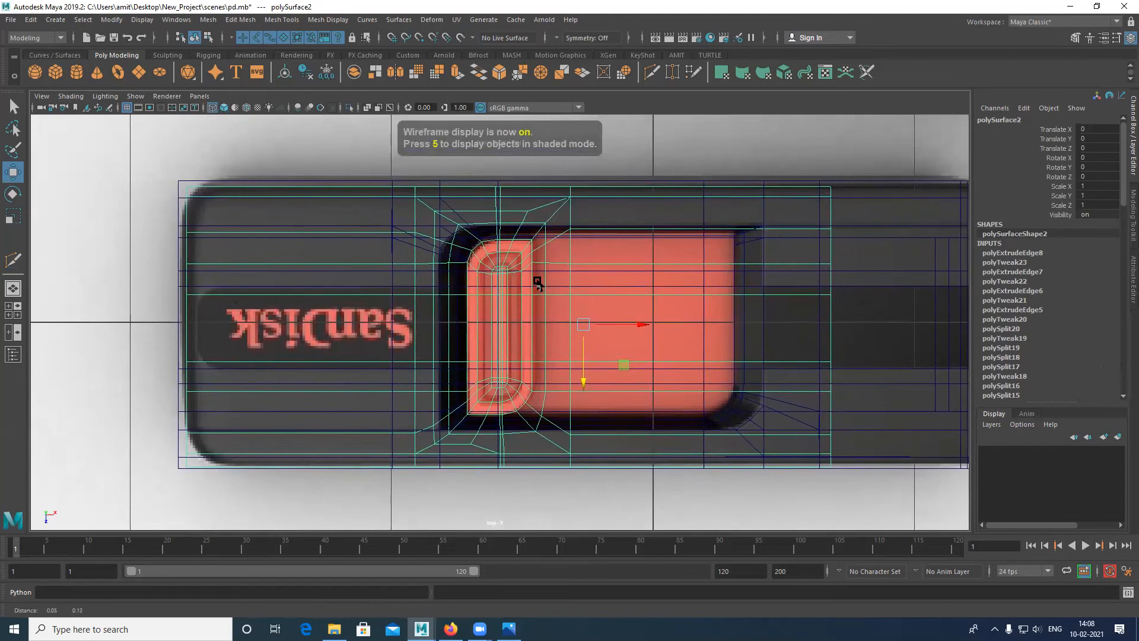
pyautogui.press('capslock')
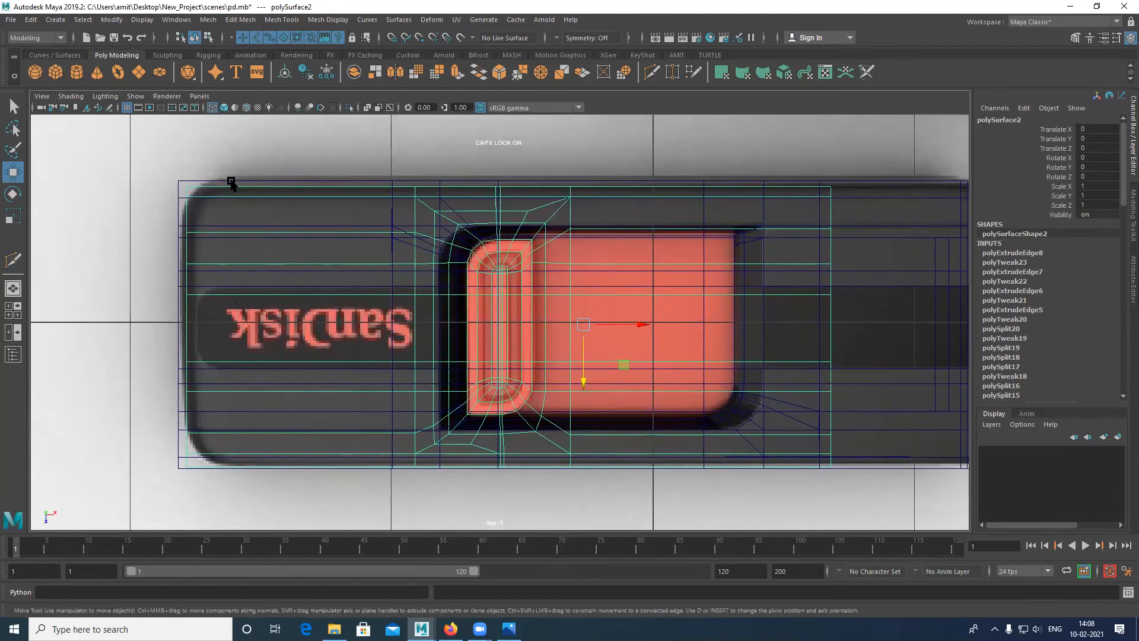
pyautogui.moveTo(234, 185); pyautogui.dragTo(140, 156, button='right')
pyautogui.moveTo(140, 158); pyautogui.dragTo(269, 511)
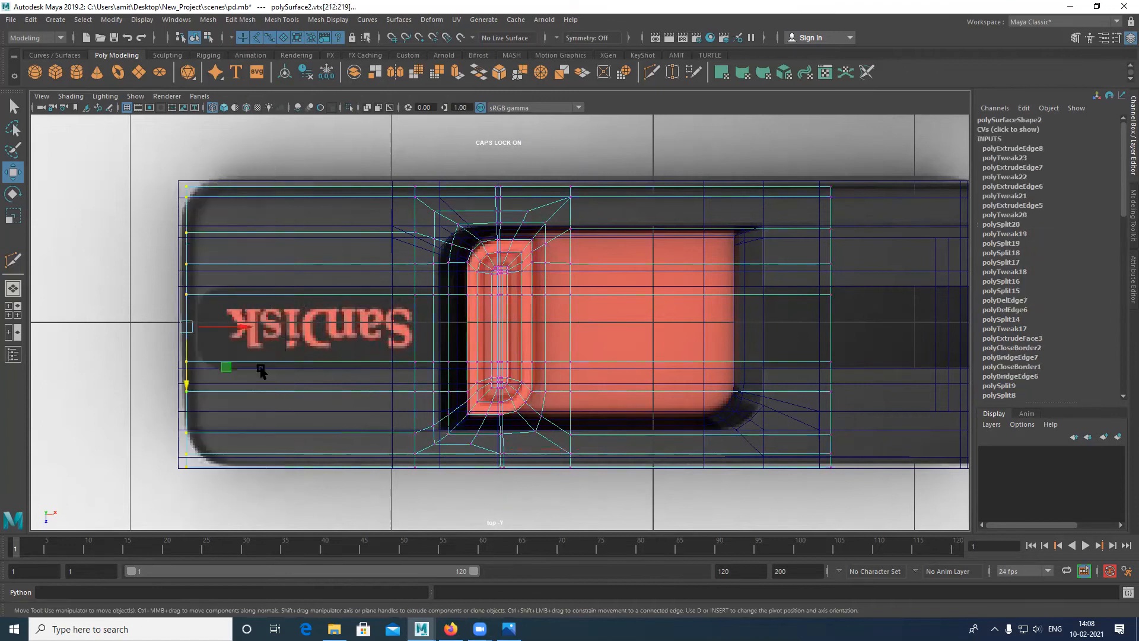
pyautogui.moveTo(222, 333); pyautogui.dragTo(246, 331)
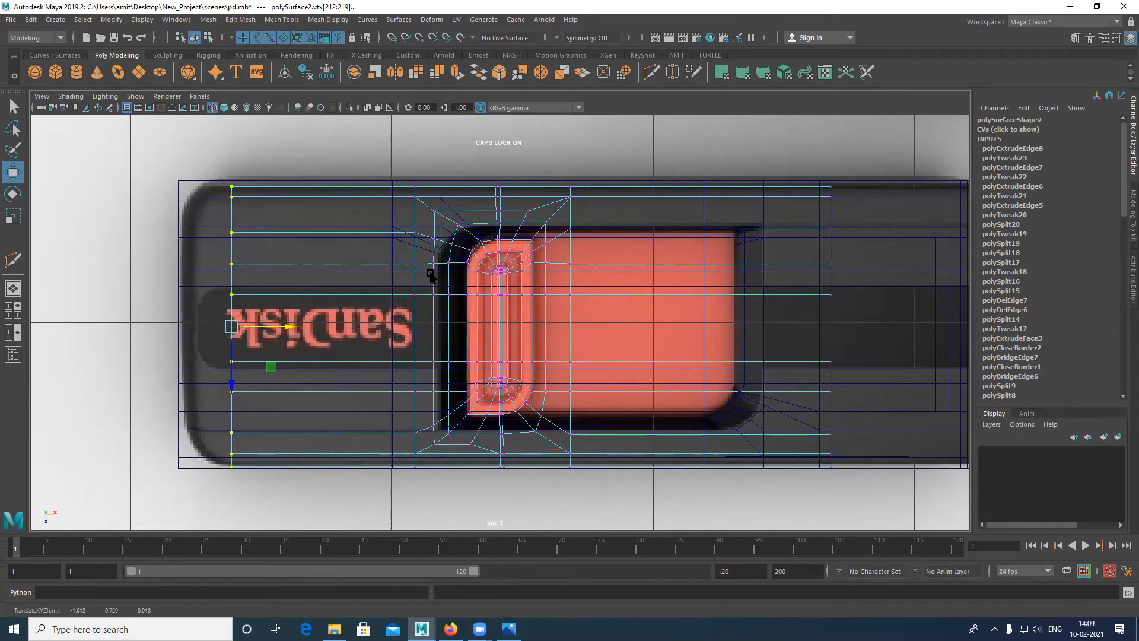
# Slide the slider mesh to the far end of the opening and pull the flange's protruding end vertices back inside the body
pyautogui.moveTo(524, 143); pyautogui.dragTo(656, 116, button='right')
pyautogui.moveTo(653, 196); pyautogui.dragTo(712, 178, button='right')
pyautogui.keyDown('alt'); pyautogui.moveTo(603, 238); pyautogui.dragTo(425, 320, button='middle'); pyautogui.keyUp('alt')
pyautogui.moveTo(424, 320); pyautogui.dragTo(587, 321)
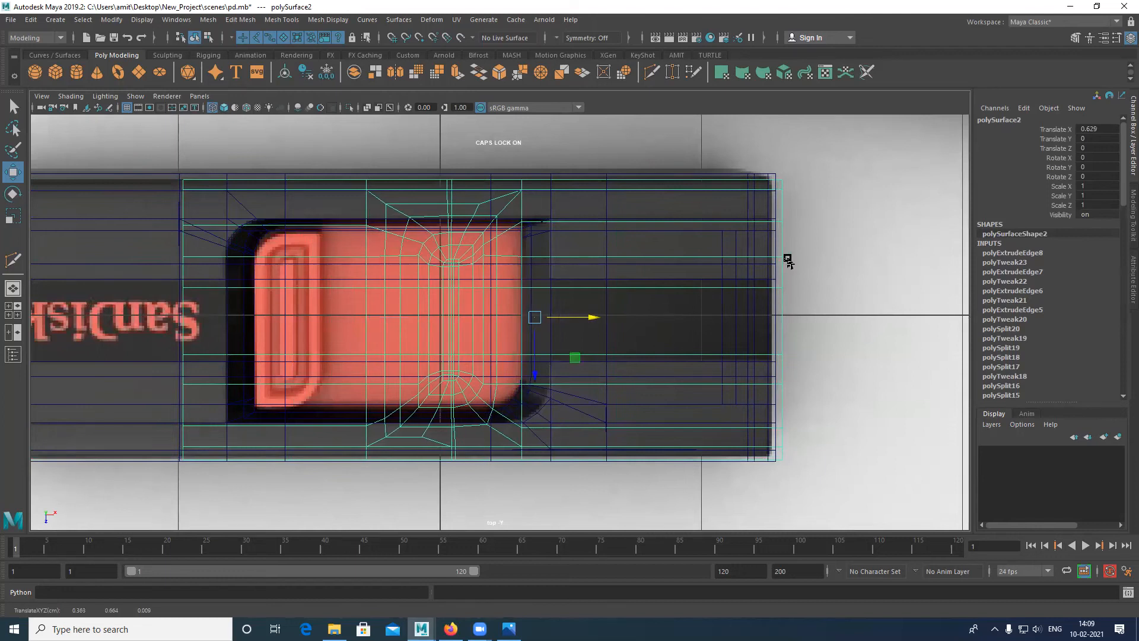
pyautogui.moveTo(787, 229); pyautogui.dragTo(719, 207, button='right')
pyautogui.moveTo(740, 159); pyautogui.dragTo(820, 488)
pyautogui.moveTo(828, 318); pyautogui.dragTo(780, 336)
# Test the slider's travel by moving the mesh back to its starting position and out again to Translate X 0.638
pyautogui.moveTo(475, 293); pyautogui.dragTo(527, 229, button='right')
pyautogui.moveTo(456, 236); pyautogui.dragTo(567, 219, button='right')
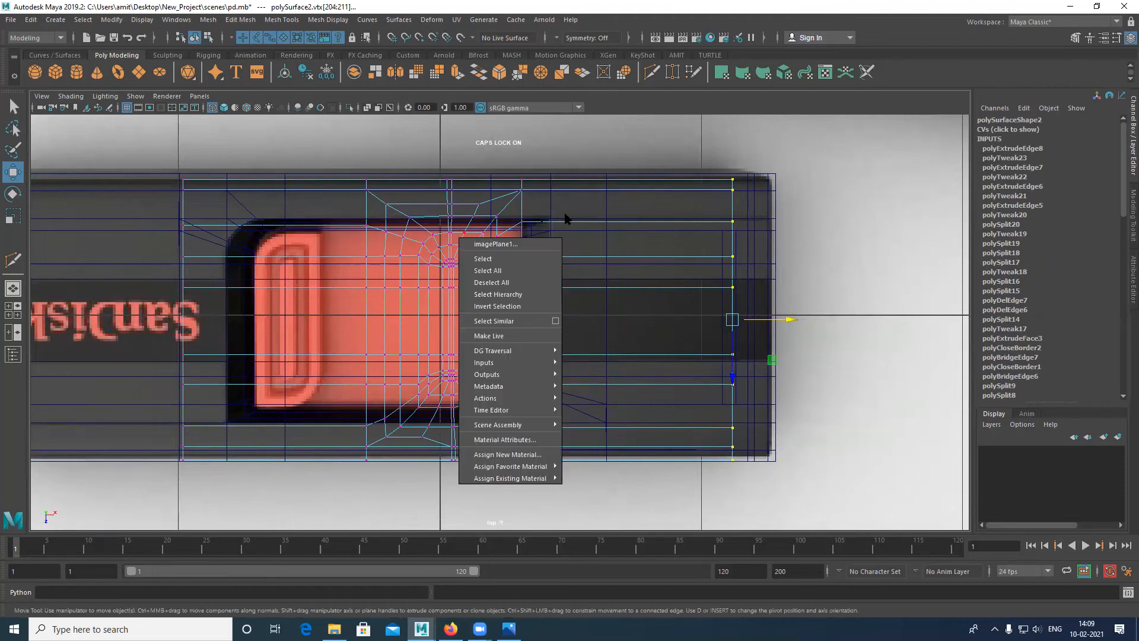
pyautogui.click(420, 255)
pyautogui.moveTo(451, 254); pyautogui.dragTo(581, 228, button='right')
pyautogui.moveTo(490, 281); pyautogui.dragTo(490, 282, button='right')
pyautogui.moveTo(590, 316); pyautogui.dragTo(422, 323)
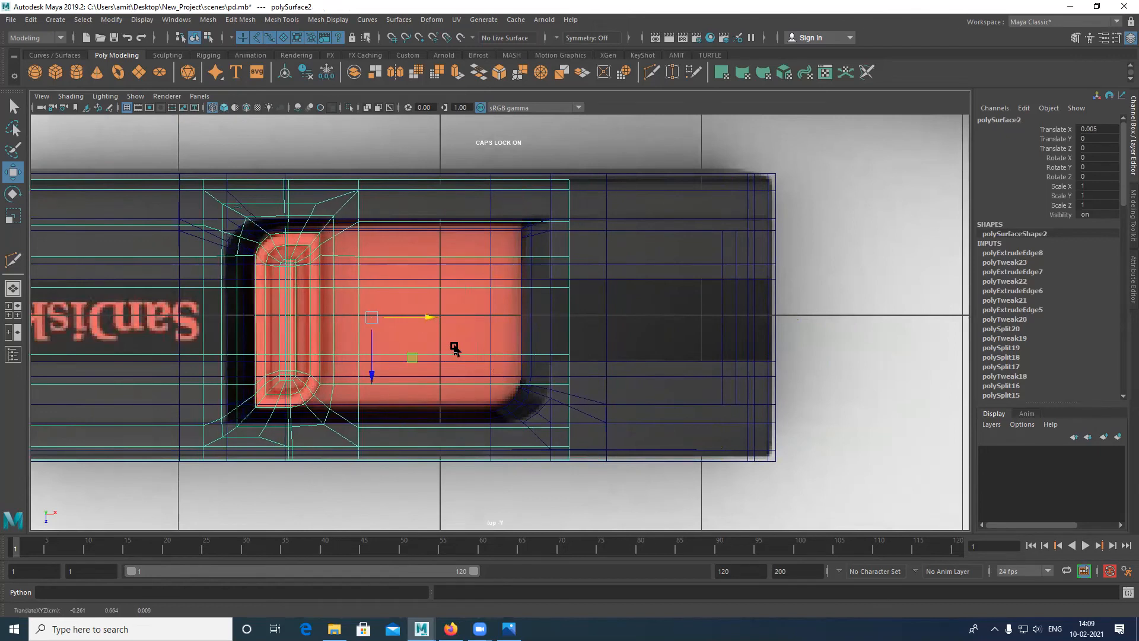
pyautogui.moveTo(422, 316); pyautogui.dragTo(592, 316)
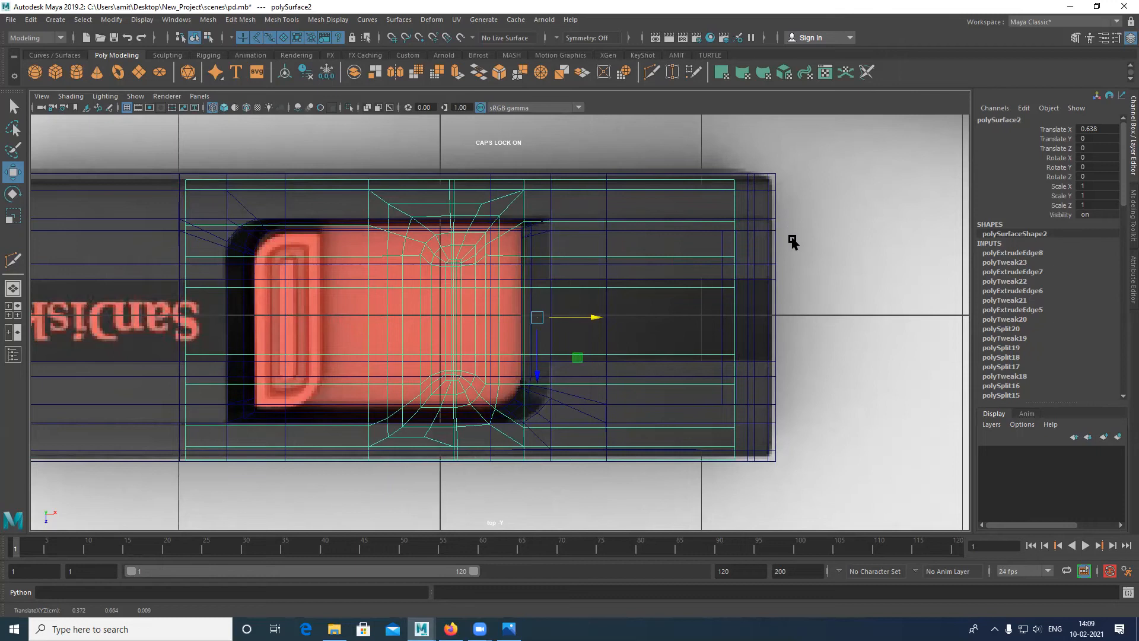
# Move the straight long edges on either side of the slider button inward, two on each side of the flange
pyautogui.rightClick(687, 228)
pyautogui.moveTo(633, 220); pyautogui.dragTo(615, 194, button='right')
pyautogui.click(611, 220)
pyautogui.hotkey('ctrl', 'z')
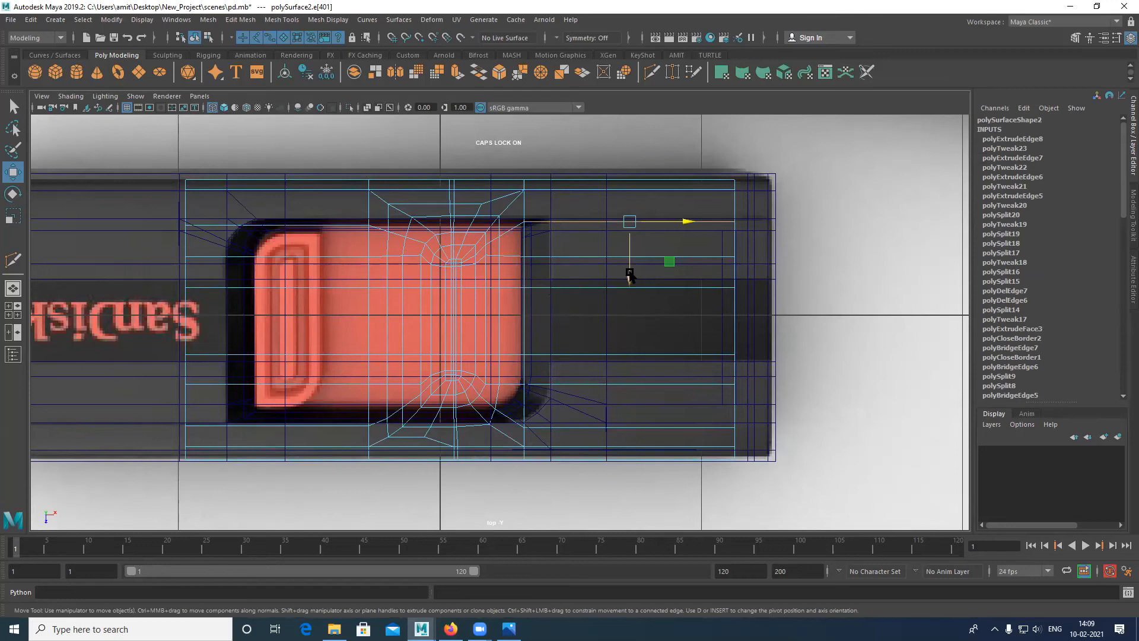
pyautogui.press('Left')
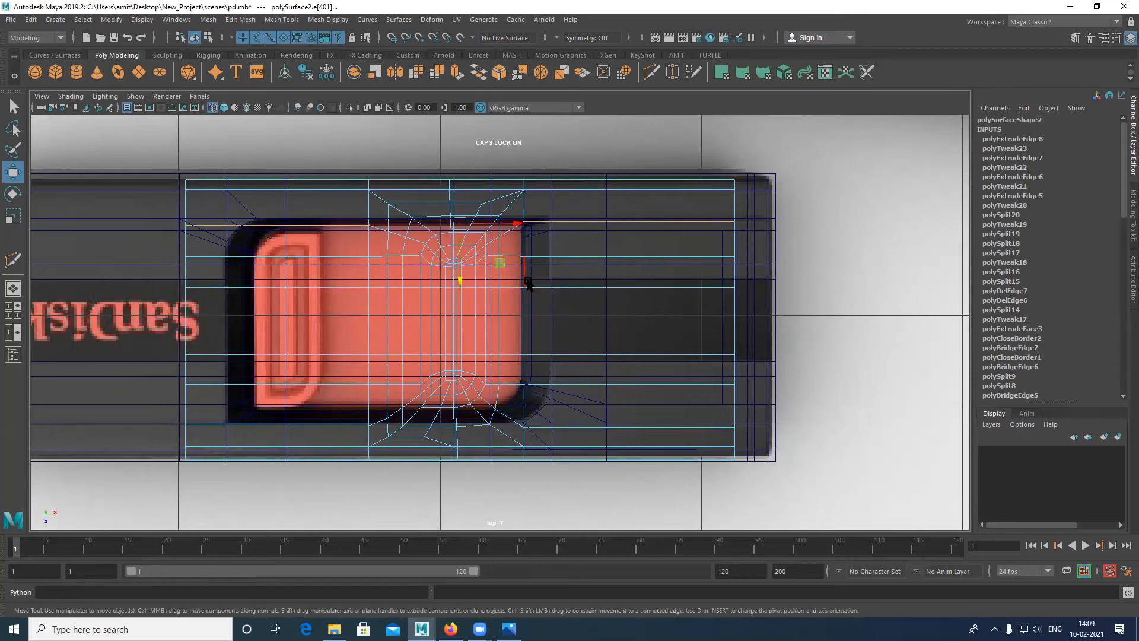
pyautogui.moveTo(457, 276); pyautogui.dragTo(461, 290)
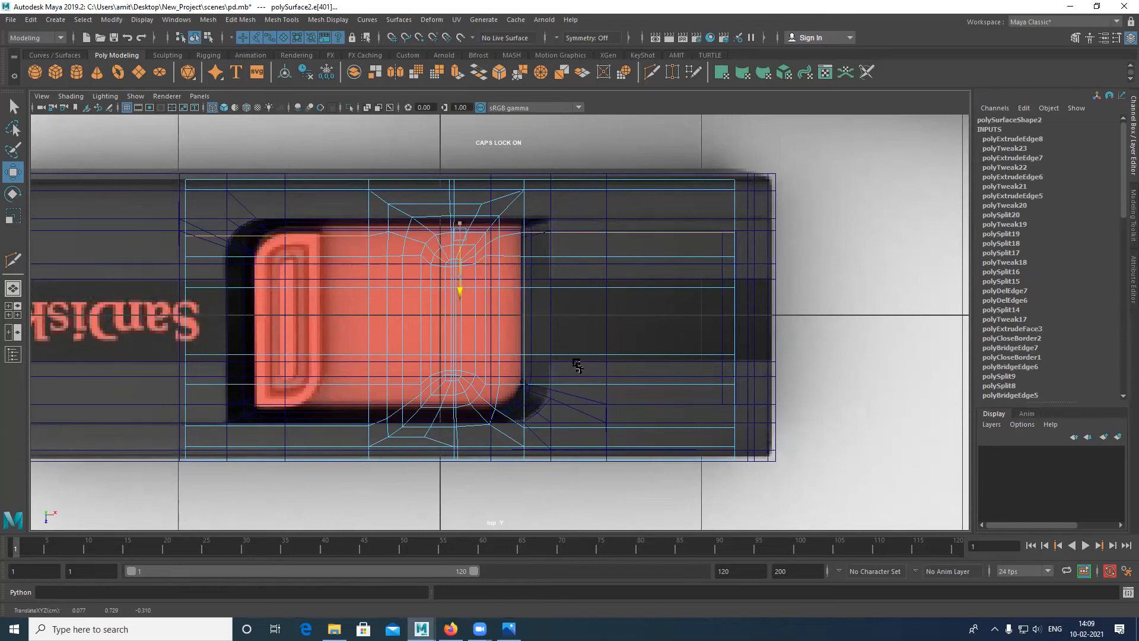
pyautogui.click(630, 428)
pyautogui.keyDown('shift'); pyautogui.click(315, 427); pyautogui.keyUp('shift')
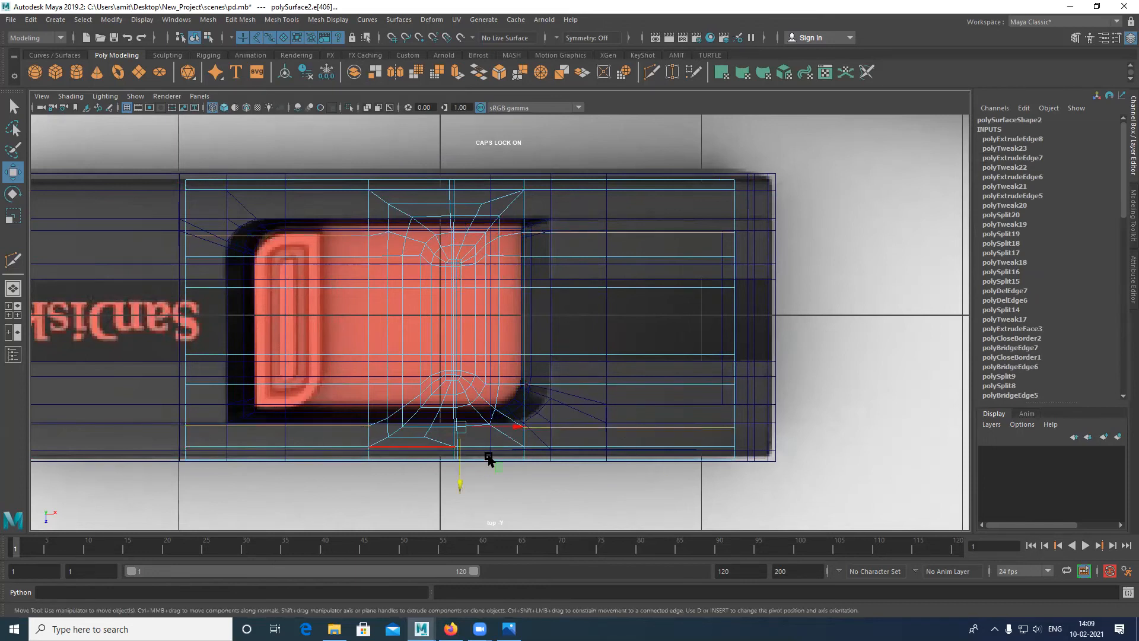
pyautogui.moveTo(460, 478); pyautogui.dragTo(469, 459)
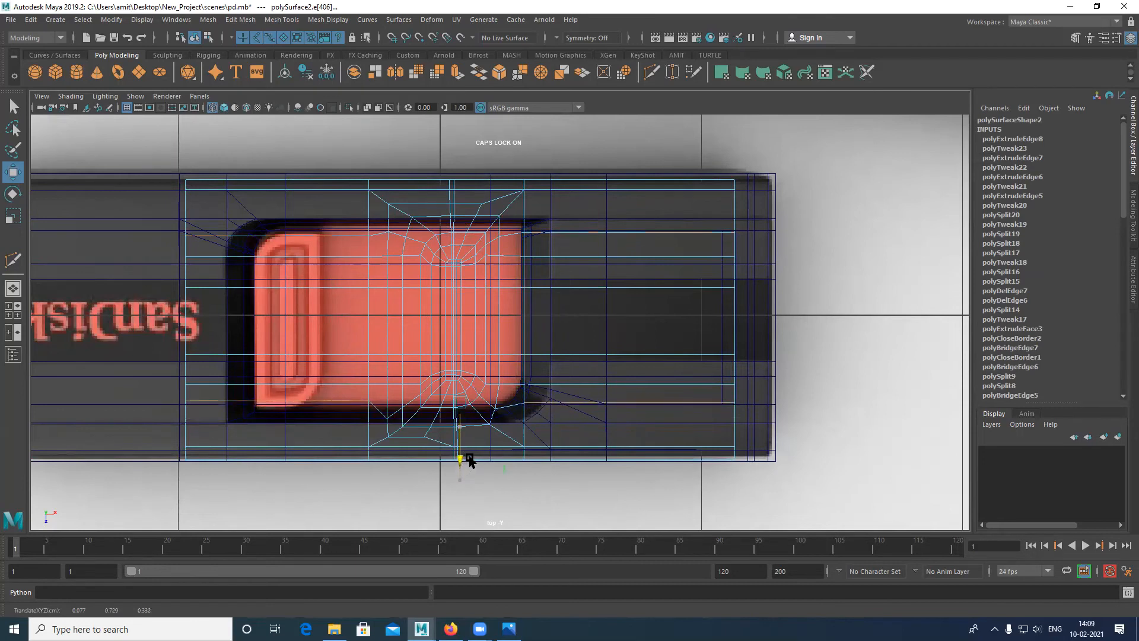
# Return to the perspective view and isolate the slider mesh in shaded display
pyautogui.press('space')
pyautogui.moveTo(641, 398)
pyautogui.mouseDown()
pyautogui.moveTo(593, 386)
pyautogui.moveTo(639, 375)
pyautogui.mouseUp()
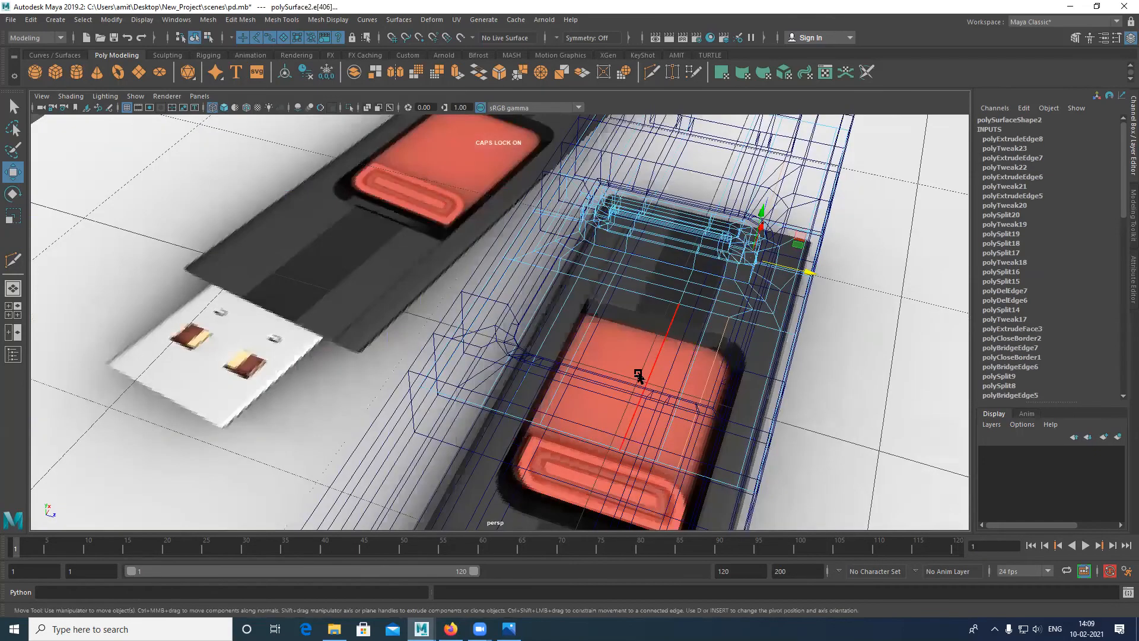
pyautogui.keyDown('alt'); pyautogui.moveTo(574, 398); pyautogui.dragTo(723, 380); pyautogui.keyUp('alt')
pyautogui.keyDown('alt'); pyautogui.moveTo(734, 380); pyautogui.dragTo(741, 412); pyautogui.keyUp('alt')
pyautogui.moveTo(405, 260); pyautogui.dragTo(432, 107, button='right')
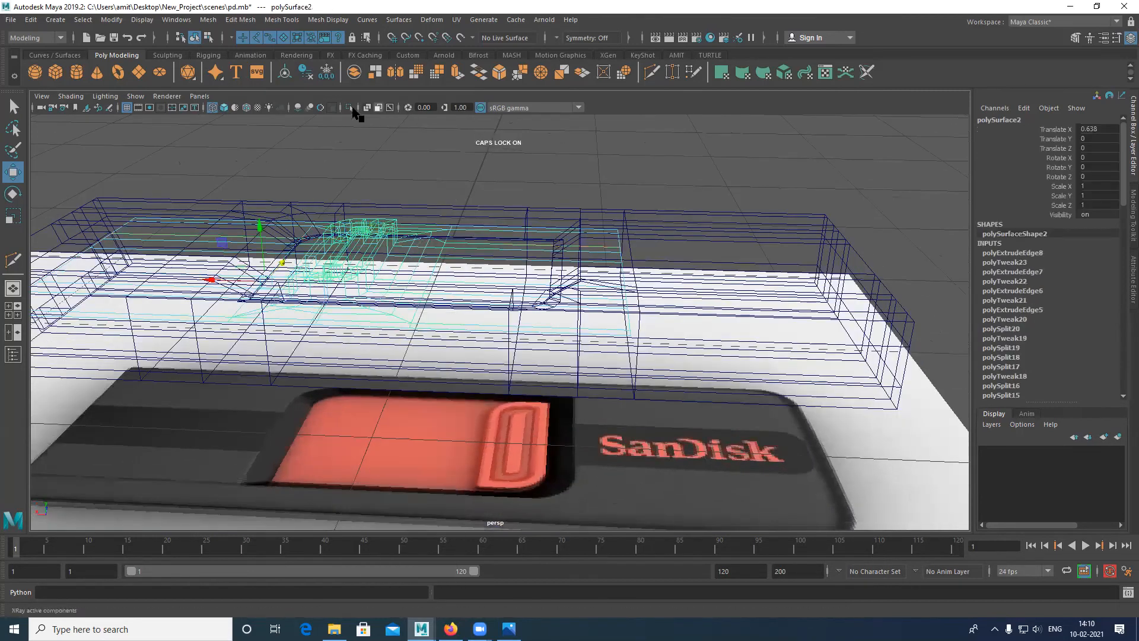
pyautogui.click(482, 189)
pyautogui.click(508, 259)
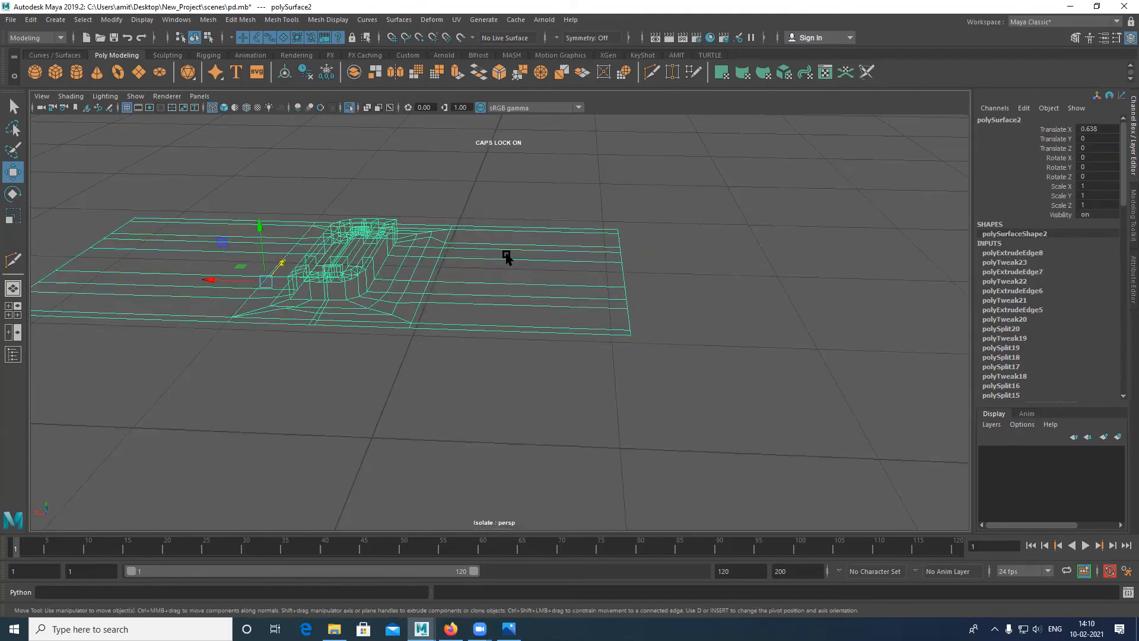
pyautogui.press('5')
# Examine the vertex heights of the flange around the slider button from low viewing angles
pyautogui.click(692, 297)
pyautogui.keyDown('alt'); pyautogui.moveTo(692, 297); pyautogui.dragTo(506, 353); pyautogui.keyUp('alt')
pyautogui.click(506, 353)
pyautogui.moveTo(353, 353)
pyautogui.keyDown('alt'); pyautogui.mouseDown()
pyautogui.moveTo(334, 360)
pyautogui.moveTo(402, 452)
pyautogui.moveTo(450, 360)
pyautogui.moveTo(559, 354)
pyautogui.moveTo(616, 320)
pyautogui.mouseUp(); pyautogui.keyUp('alt')
pyautogui.click(426, 394)
pyautogui.click(591, 325)
pyautogui.scroll(3, 590, 324)
pyautogui.keyDown('alt'); pyautogui.moveTo(611, 267); pyautogui.dragTo(528, 302, button='middle'); pyautogui.keyUp('alt')
pyautogui.moveTo(589, 337); pyautogui.dragTo(551, 353, button='right')
pyautogui.keyDown('alt'); pyautogui.moveTo(636, 422); pyautogui.dragTo(669, 442); pyautogui.keyUp('alt')
pyautogui.keyDown('alt'); pyautogui.moveTo(550, 389); pyautogui.dragTo(564, 394); pyautogui.keyUp('alt')
pyautogui.scroll(5, 457, 287)
pyautogui.keyDown('alt'); pyautogui.moveTo(417, 318); pyautogui.dragTo(441, 325); pyautogui.keyUp('alt')
pyautogui.scroll(-4, 453, 348)
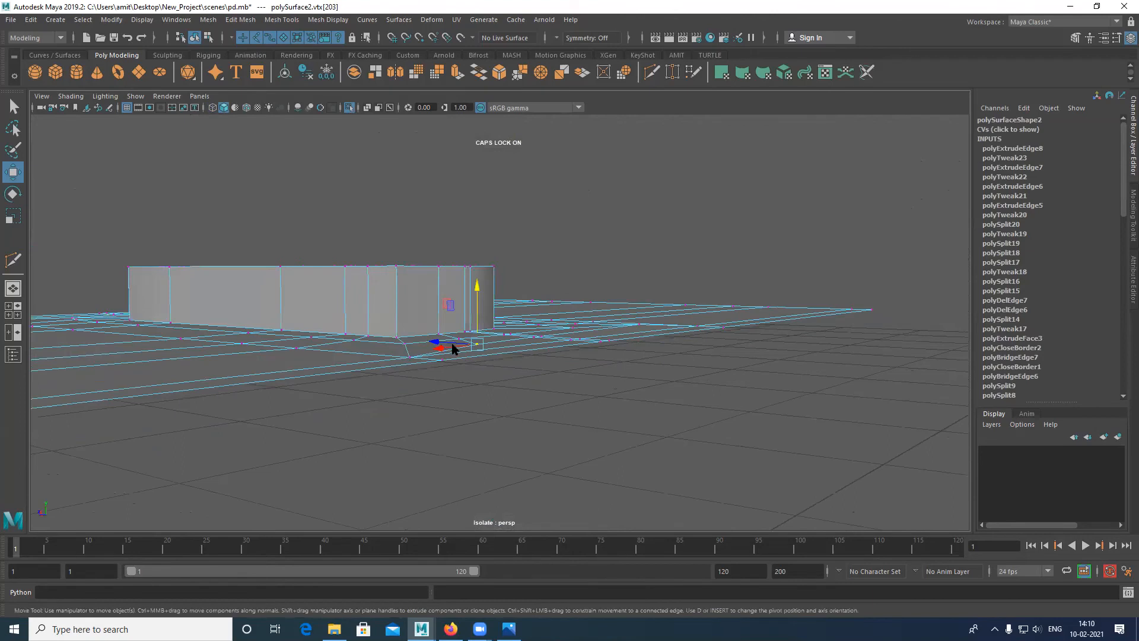
pyautogui.keyDown('alt'); pyautogui.moveTo(397, 360); pyautogui.dragTo(429, 358, button='middle'); pyautogui.keyUp('alt')
pyautogui.keyDown('alt'); pyautogui.moveTo(363, 310); pyautogui.dragTo(396, 312, button='middle'); pyautogui.keyUp('alt')
pyautogui.keyDown('alt'); pyautogui.moveTo(496, 334); pyautogui.dragTo(786, 364, button='middle'); pyautogui.keyUp('alt')
# In the front view, scale the flange's base vertices to 0 vertically to flatten them onto one plane
pyautogui.press('space')
pyautogui.moveTo(451, 343); pyautogui.dragTo(450, 380)
pyautogui.moveTo(549, 365); pyautogui.dragTo(548, 364)
pyautogui.scroll(3, 232, 387)
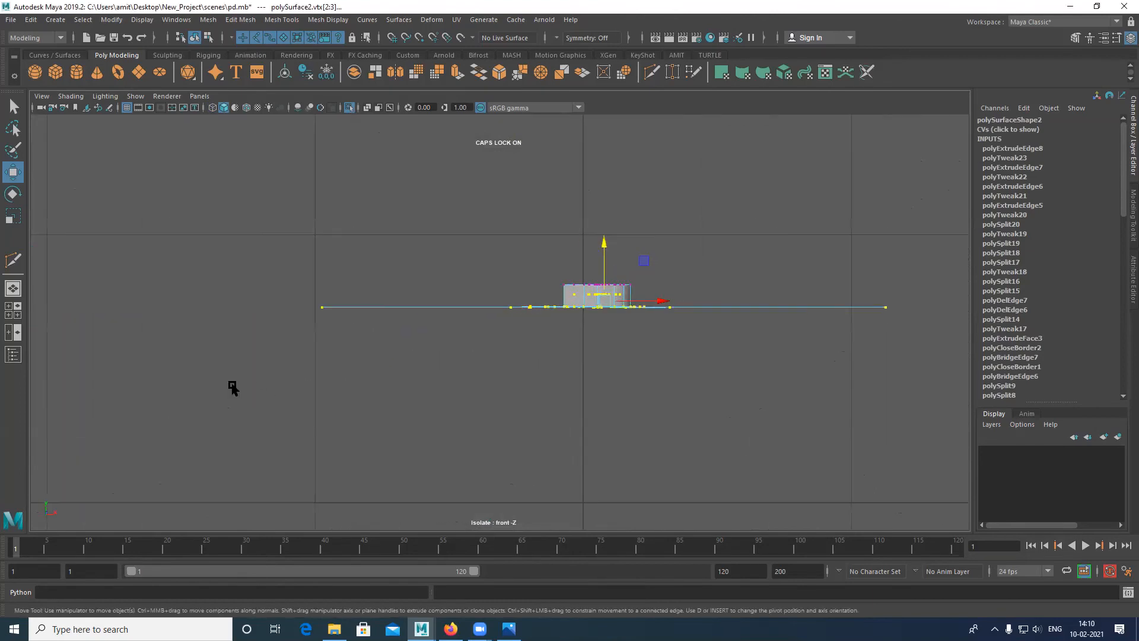
pyautogui.press('r')
pyautogui.moveTo(604, 254); pyautogui.dragTo(604, 380)
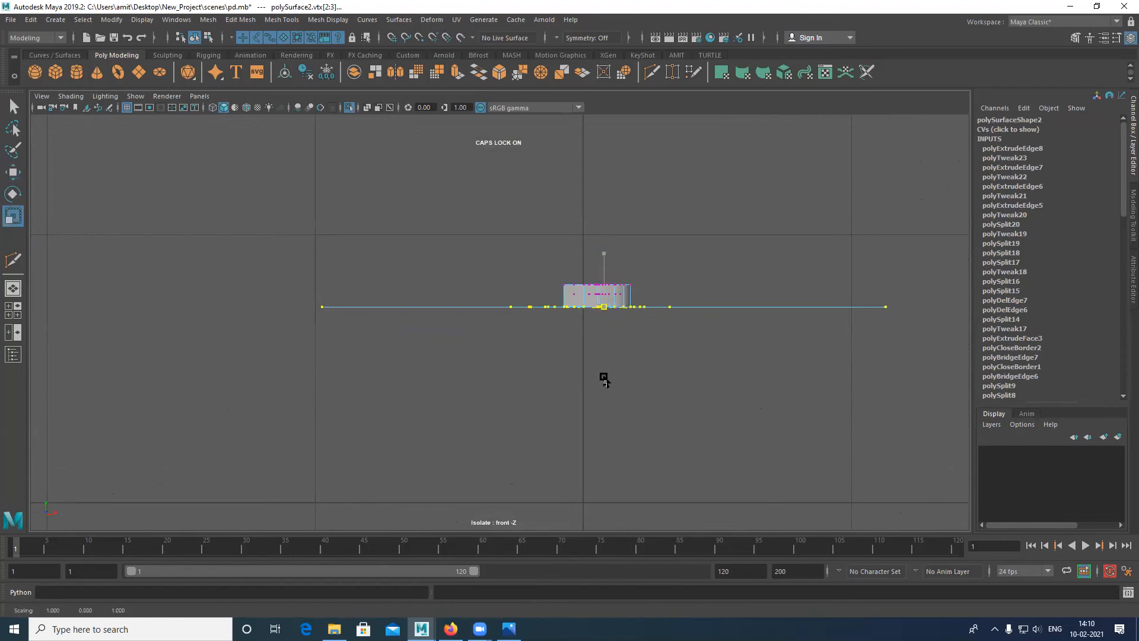
# Preview the slider mesh smoothed in the perspective view, inspect its surface flow, and restore the unsmoothed display
pyautogui.press('space')
pyautogui.moveTo(589, 304); pyautogui.dragTo(593, 275)
pyautogui.keyDown('alt'); pyautogui.moveTo(547, 315); pyautogui.dragTo(549, 333); pyautogui.keyUp('alt')
pyautogui.moveTo(547, 301); pyautogui.dragTo(608, 303, button='right')
pyautogui.press('3')
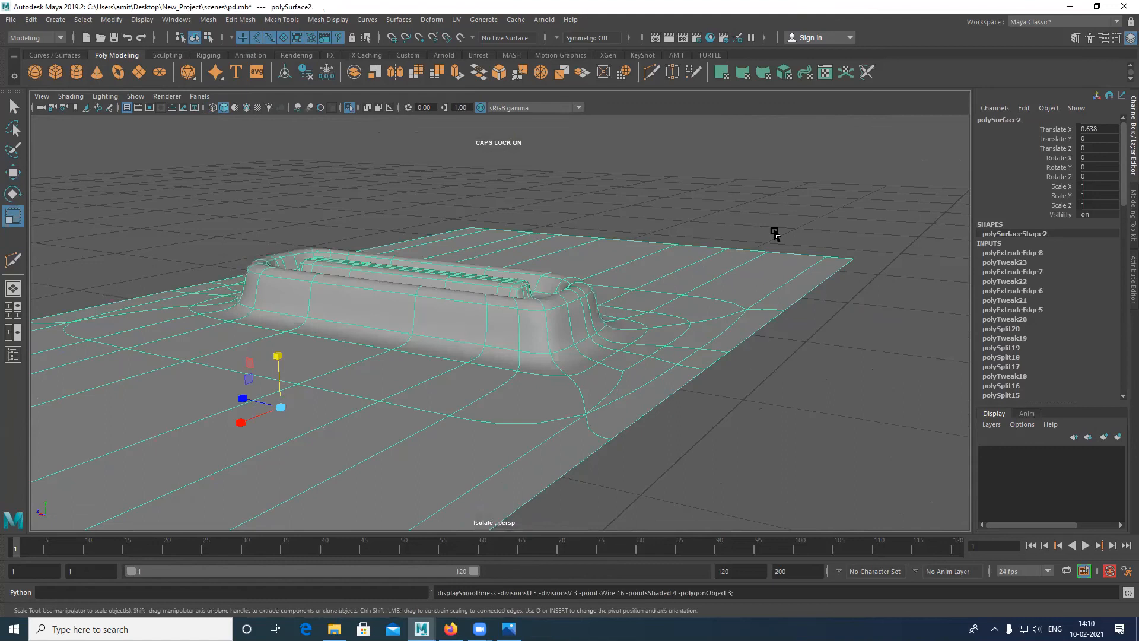
pyautogui.click(775, 232)
pyautogui.scroll(-3, 506, 401)
pyautogui.keyDown('alt'); pyautogui.moveTo(506, 402); pyautogui.dragTo(641, 424); pyautogui.keyUp('alt')
pyautogui.click(637, 426)
pyautogui.press('1')
# Extrude the flange's entire outer border edge loop downward to form side walls
pyautogui.moveTo(604, 402); pyautogui.dragTo(603, 268, button='right')
pyautogui.doubleClick(466, 487)
pyautogui.keyDown('alt'); pyautogui.moveTo(566, 302); pyautogui.dragTo(552, 262, button='middle'); pyautogui.keyUp('alt')
pyautogui.press('w')
pyautogui.keyDown('shift'); pyautogui.moveTo(543, 233); pyautogui.dragTo(545, 268); pyautogui.keyUp('shift')
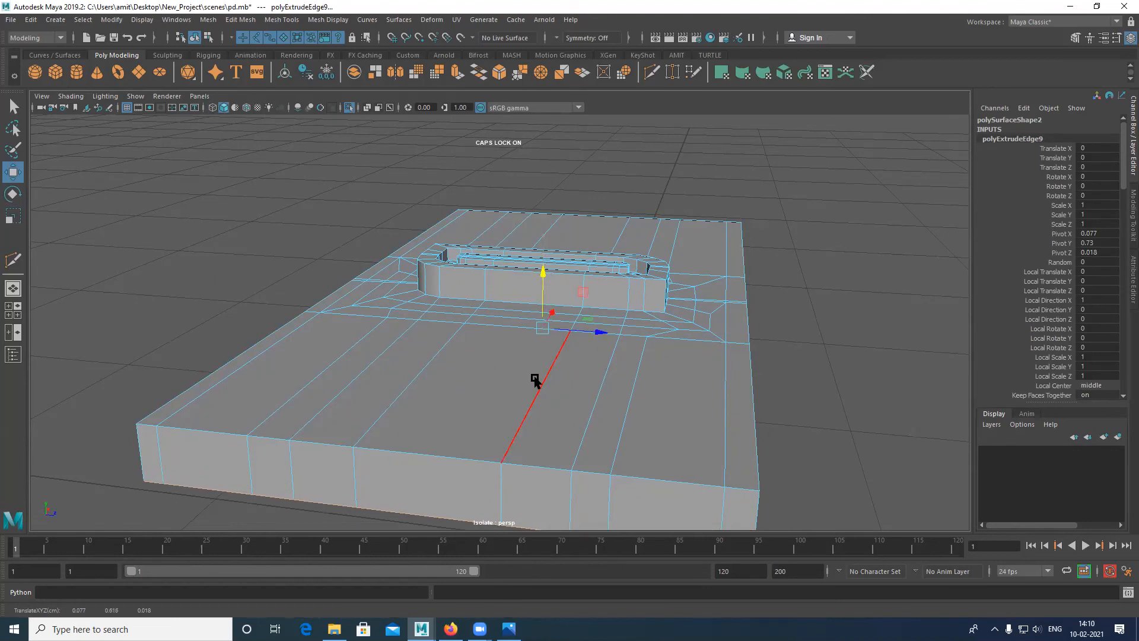
# Show the whole model in the front wireframe view and lower the extruded border to the body's inner bottom line
pyautogui.click(351, 108)
pyautogui.keyDown('alt'); pyautogui.moveTo(415, 293); pyautogui.dragTo(464, 395); pyautogui.keyUp('alt')
pyautogui.press('space')
pyautogui.press('space')
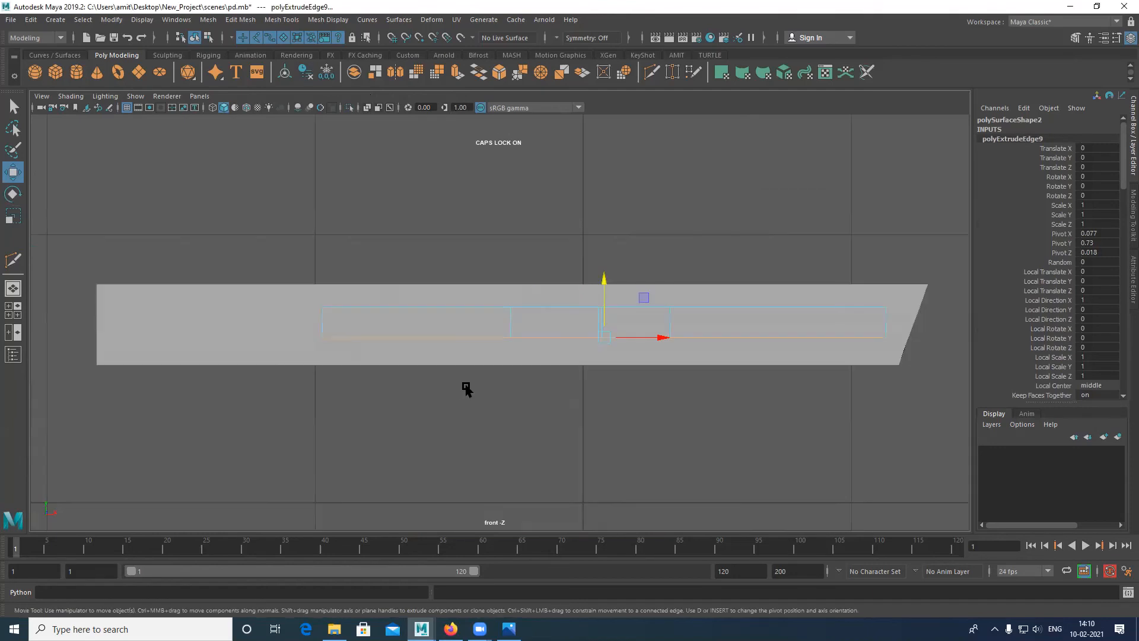
pyautogui.press('4')
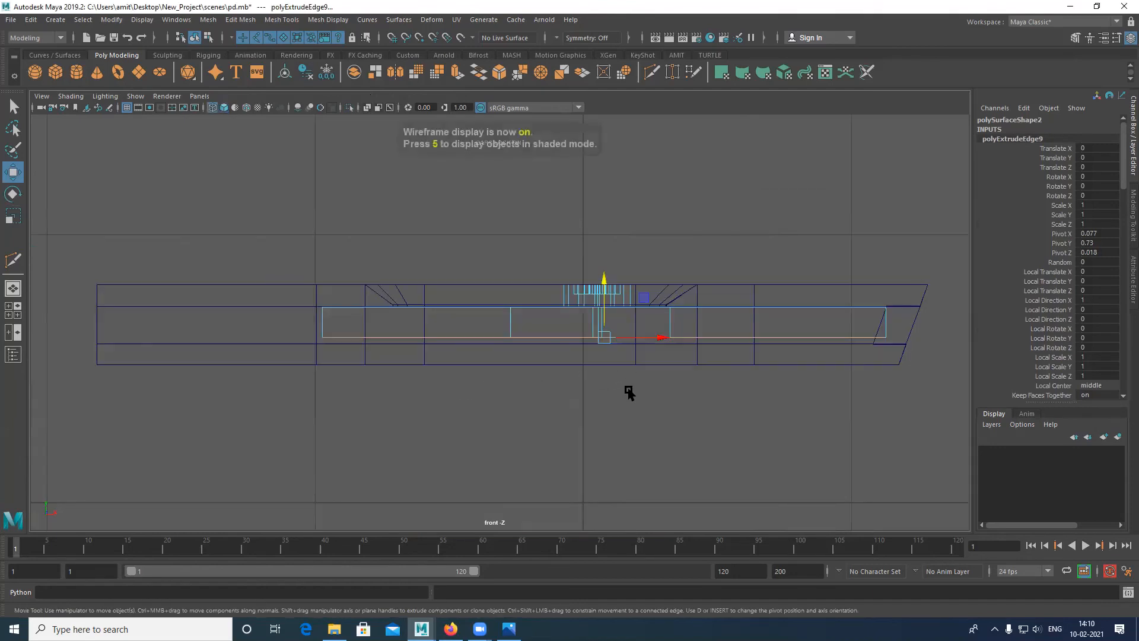
pyautogui.keyDown('alt'); pyautogui.moveTo(629, 393); pyautogui.dragTo(585, 386, button='middle'); pyautogui.keyUp('alt')
pyautogui.scroll(1, 586, 383)
pyautogui.moveTo(562, 283); pyautogui.dragTo(563, 288)
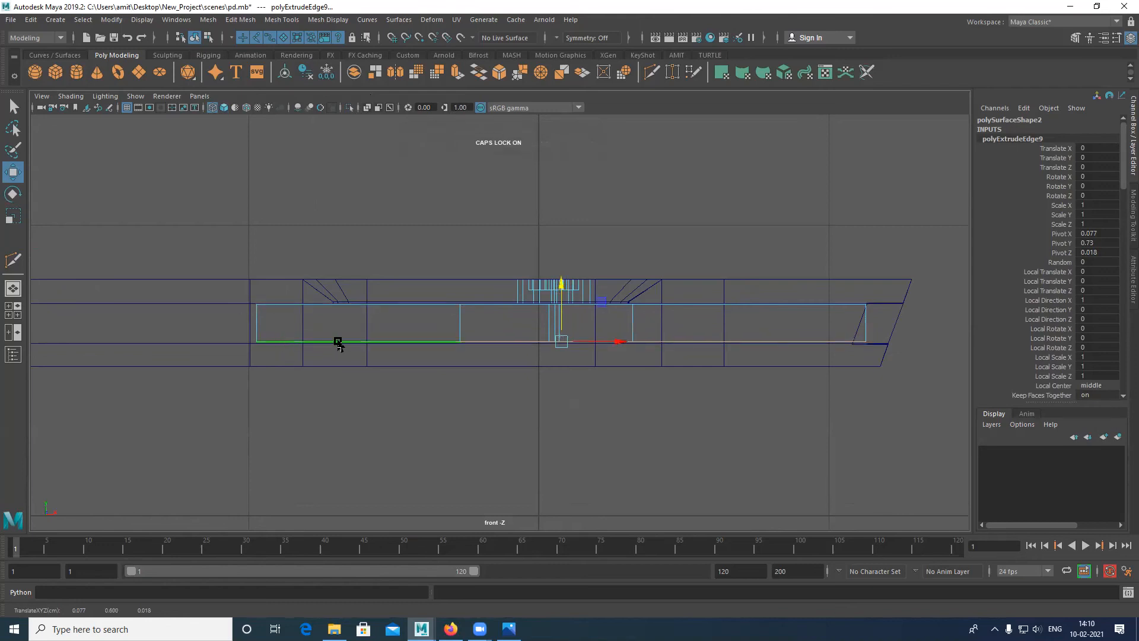
# Return to the perspective view, isolate the slider mesh from the body, and display it shaded
pyautogui.press('space')
pyautogui.moveTo(499, 354); pyautogui.dragTo(460, 368)
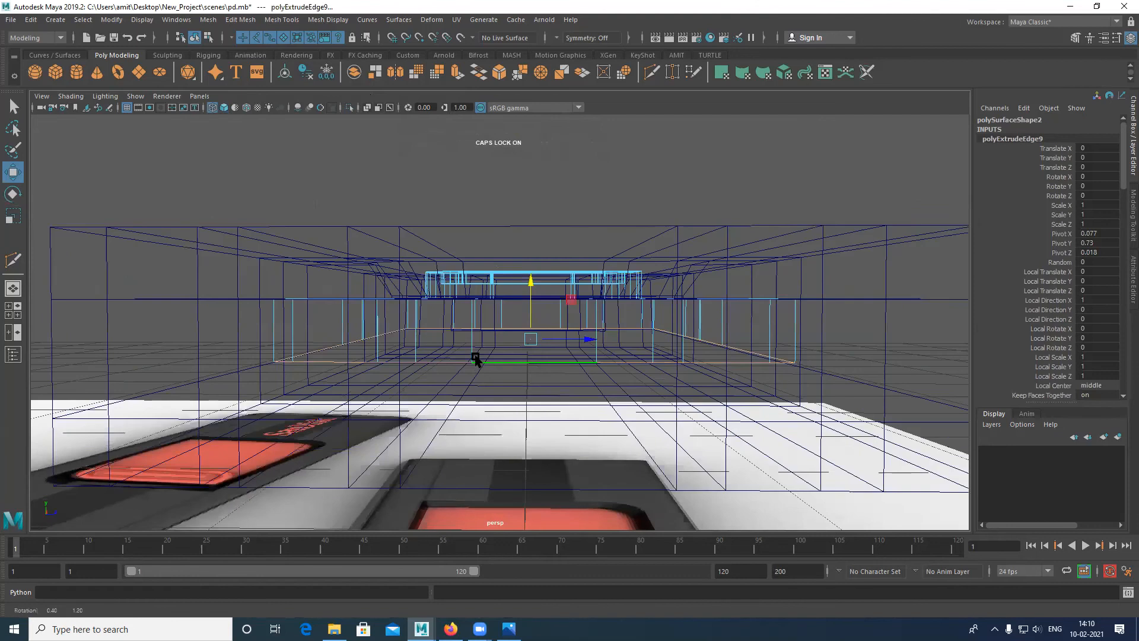
pyautogui.keyDown('alt'); pyautogui.moveTo(496, 323); pyautogui.dragTo(405, 221); pyautogui.keyUp('alt')
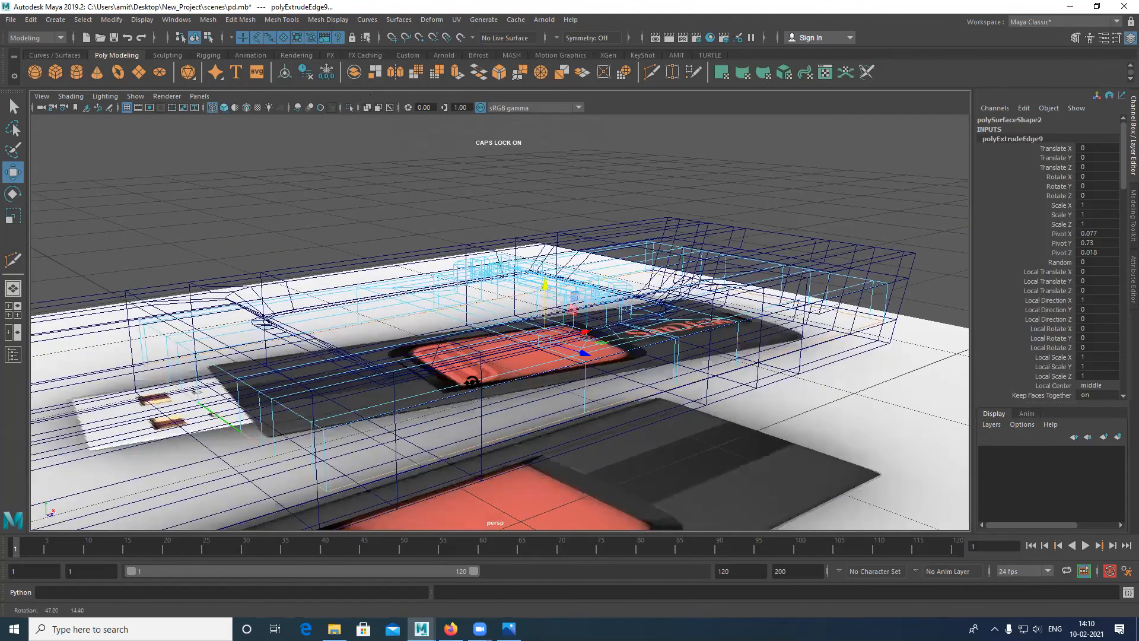
pyautogui.press('q')
pyautogui.click(349, 108)
pyautogui.hotkey('ctrl', '1')
pyautogui.moveTo(478, 270); pyautogui.dragTo(528, 206, button='right')
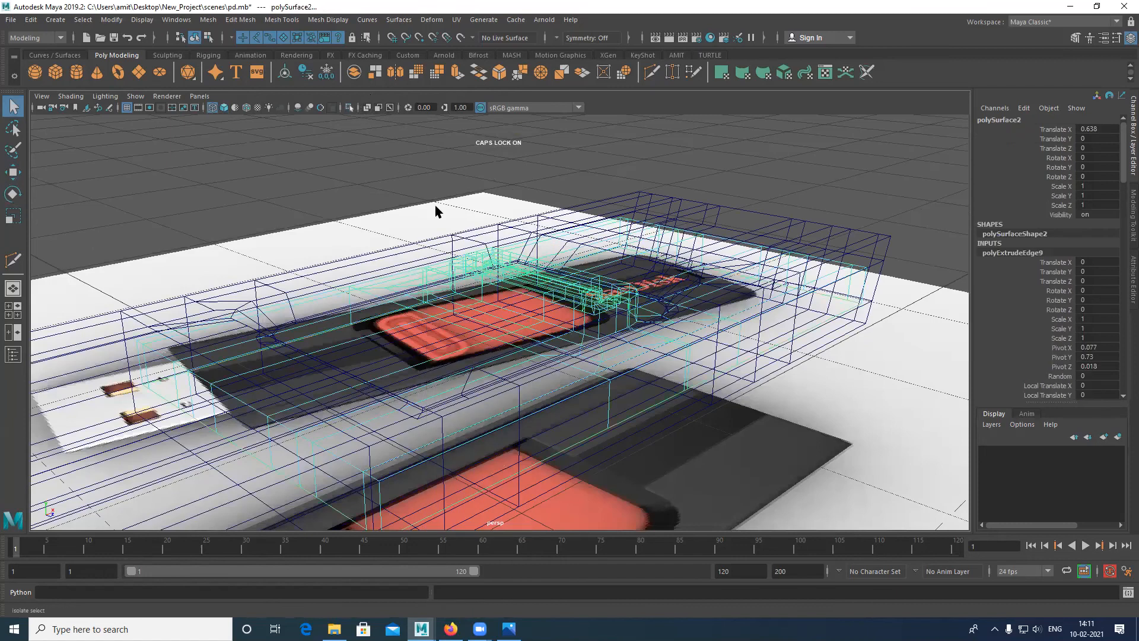
pyautogui.hotkey('ctrl', '1')
pyautogui.click(486, 237)
pyautogui.press('5')
pyautogui.click(577, 391)
# Inspect the isolated slider mesh around its raised button, flange surface, side walls and open underside
pyautogui.moveTo(575, 357)
pyautogui.keyDown('alt'); pyautogui.mouseDown()
pyautogui.moveTo(575, 344)
pyautogui.moveTo(248, 400)
pyautogui.moveTo(592, 432)
pyautogui.mouseUp(); pyautogui.keyUp('alt')
pyautogui.keyDown('alt'); pyautogui.moveTo(509, 328); pyautogui.dragTo(297, 232); pyautogui.keyUp('alt')
pyautogui.keyDown('alt'); pyautogui.moveTo(448, 380); pyautogui.dragTo(617, 416); pyautogui.keyUp('alt')
pyautogui.keyDown('alt'); pyautogui.moveTo(466, 321); pyautogui.dragTo(558, 398); pyautogui.keyUp('alt')
pyautogui.keyDown('alt'); pyautogui.moveTo(512, 450); pyautogui.dragTo(555, 428, button='middle'); pyautogui.keyUp('alt')
pyautogui.keyDown('alt'); pyautogui.moveTo(555, 427); pyautogui.dragTo(587, 500, button='right'); pyautogui.keyUp('alt')
pyautogui.keyDown('alt'); pyautogui.moveTo(586, 500); pyautogui.dragTo(639, 418); pyautogui.keyUp('alt')
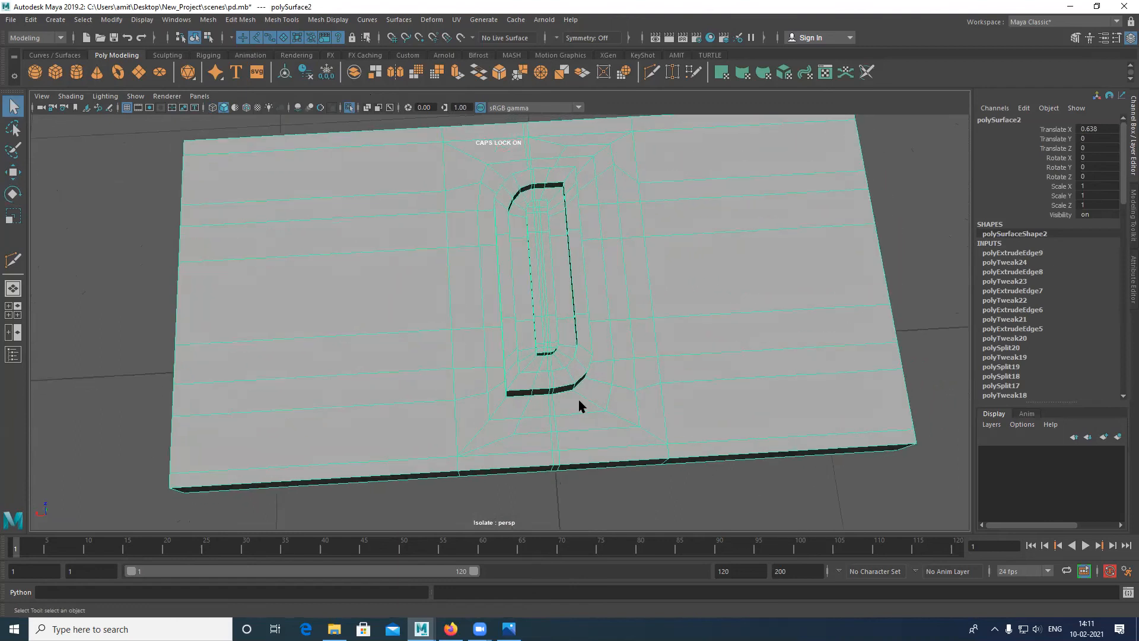
pyautogui.keyDown('alt'); pyautogui.moveTo(568, 378); pyautogui.dragTo(425, 326); pyautogui.keyUp('alt')
pyautogui.keyDown('alt'); pyautogui.moveTo(361, 348); pyautogui.dragTo(333, 336, button='middle'); pyautogui.keyUp('alt')
pyautogui.keyDown('alt'); pyautogui.moveTo(473, 296); pyautogui.dragTo(381, 264, button='middle'); pyautogui.keyUp('alt')
pyautogui.keyDown('alt'); pyautogui.moveTo(522, 289); pyautogui.dragTo(533, 292, button='middle'); pyautogui.keyUp('alt')
pyautogui.keyDown('alt'); pyautogui.moveTo(532, 292); pyautogui.dragTo(610, 275); pyautogui.keyUp('alt')
# Bridge the opposite bottom border edges of the flange with 4 divisions to close its open underside
pyautogui.rightClick(605, 198)
pyautogui.moveTo(605, 198); pyautogui.dragTo(605, 166, button='right')
pyautogui.keyDown('alt'); pyautogui.moveTo(605, 225); pyautogui.dragTo(588, 113); pyautogui.keyUp('alt')
pyautogui.keyDown('alt'); pyautogui.moveTo(624, 248); pyautogui.dragTo(603, 296, button='middle'); pyautogui.keyUp('alt')
pyautogui.keyDown('alt'); pyautogui.moveTo(667, 275); pyautogui.dragTo(622, 291); pyautogui.keyUp('alt')
pyautogui.keyDown('shift'); pyautogui.click(672, 278); pyautogui.keyUp('shift')
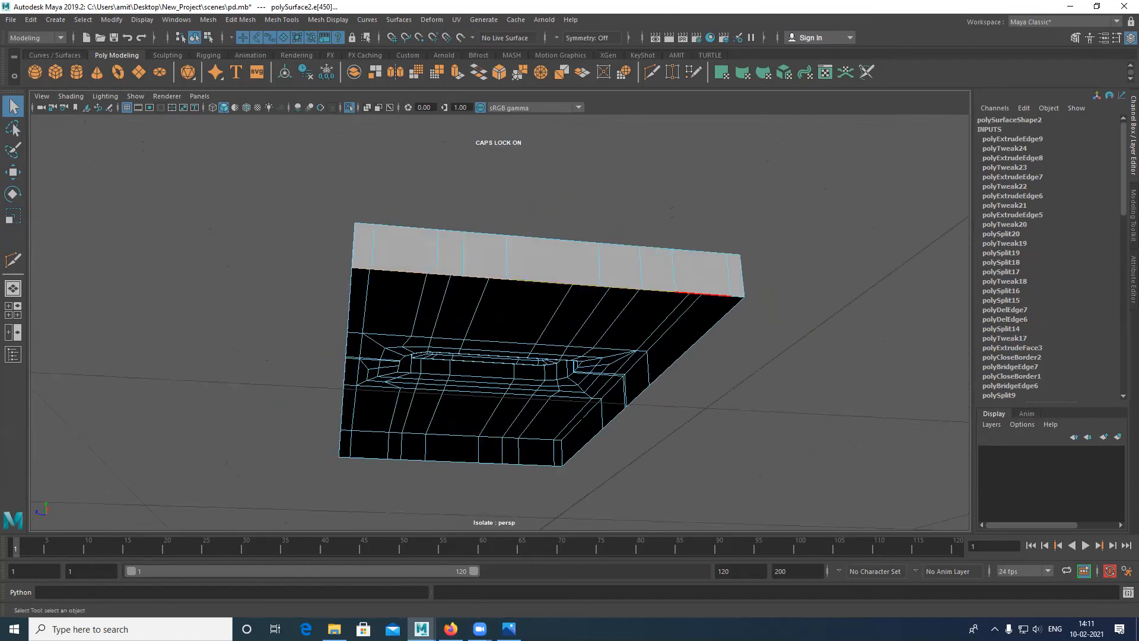
pyautogui.scroll(5, 529, 407)
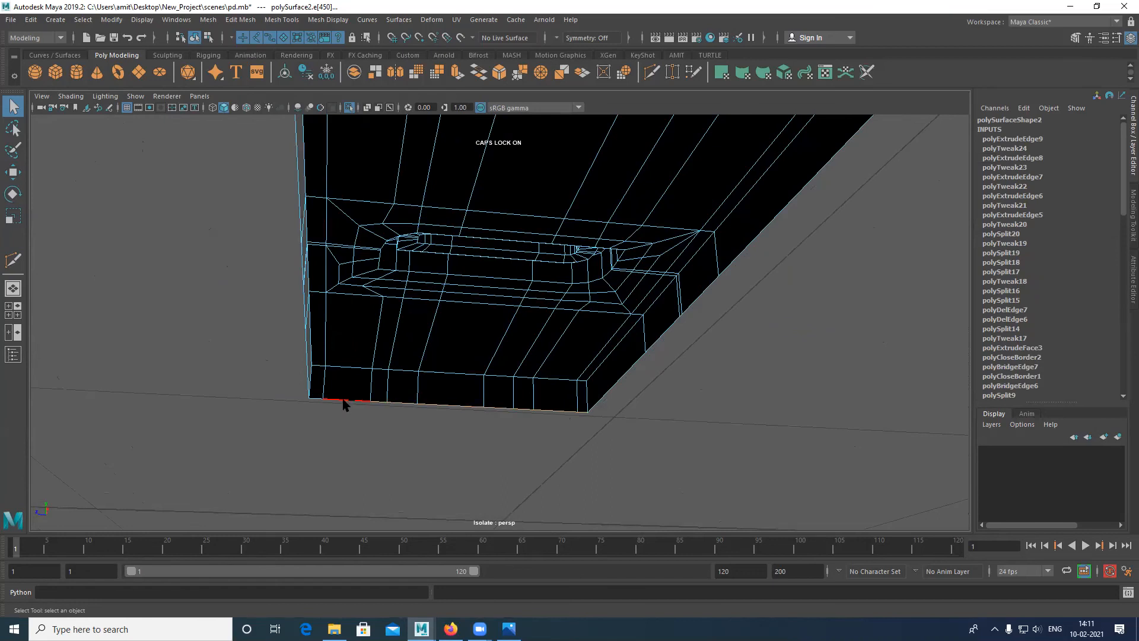
pyautogui.keyDown('alt'); pyautogui.moveTo(350, 437); pyautogui.dragTo(847, 306); pyautogui.keyUp('alt')
pyautogui.keyDown('shift'); pyautogui.moveTo(855, 305); pyautogui.dragTo(846, 439, button='right'); pyautogui.keyUp('shift')
pyautogui.keyDown('alt'); pyautogui.moveTo(724, 400); pyautogui.dragTo(553, 351); pyautogui.keyUp('alt')
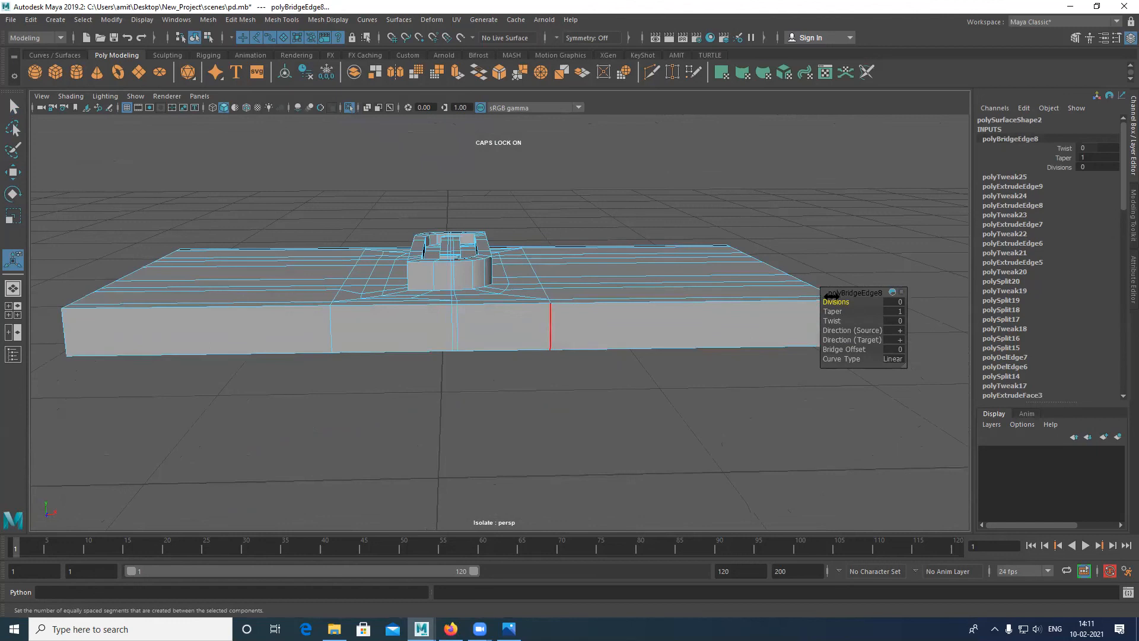
pyautogui.keyDown('alt'); pyautogui.moveTo(524, 297); pyautogui.dragTo(851, 299); pyautogui.keyUp('alt')
pyautogui.keyDown('alt'); pyautogui.moveTo(615, 341); pyautogui.dragTo(320, 304); pyautogui.keyUp('alt')
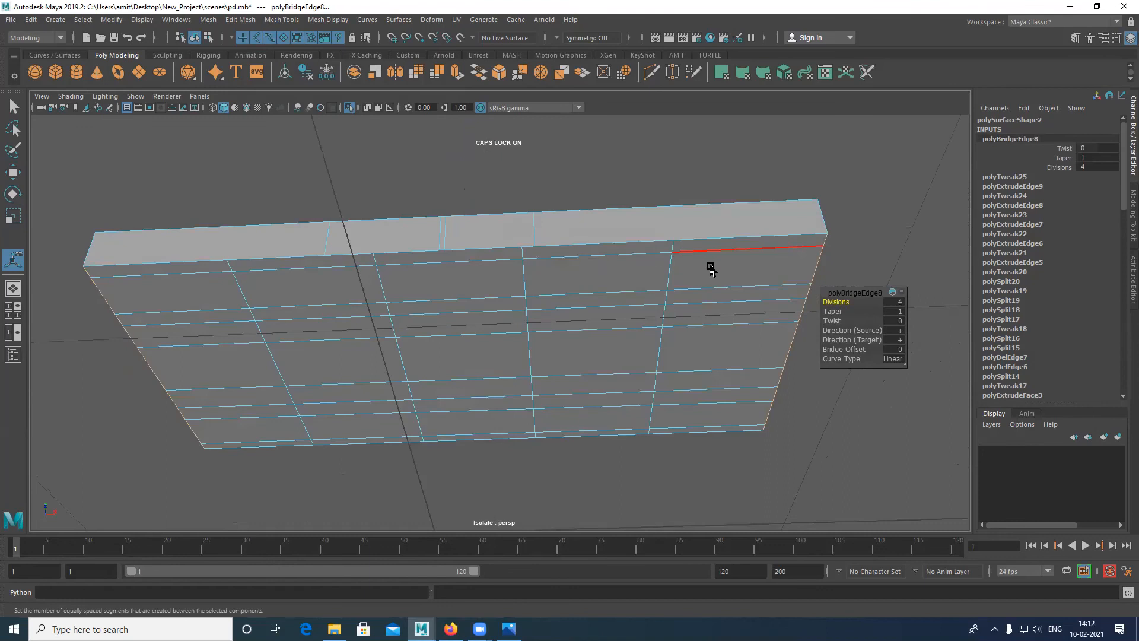
# Scale the bridge's two middle edge loops close together along X and align them with the central edges of the side wall
pyautogui.click(526, 277)
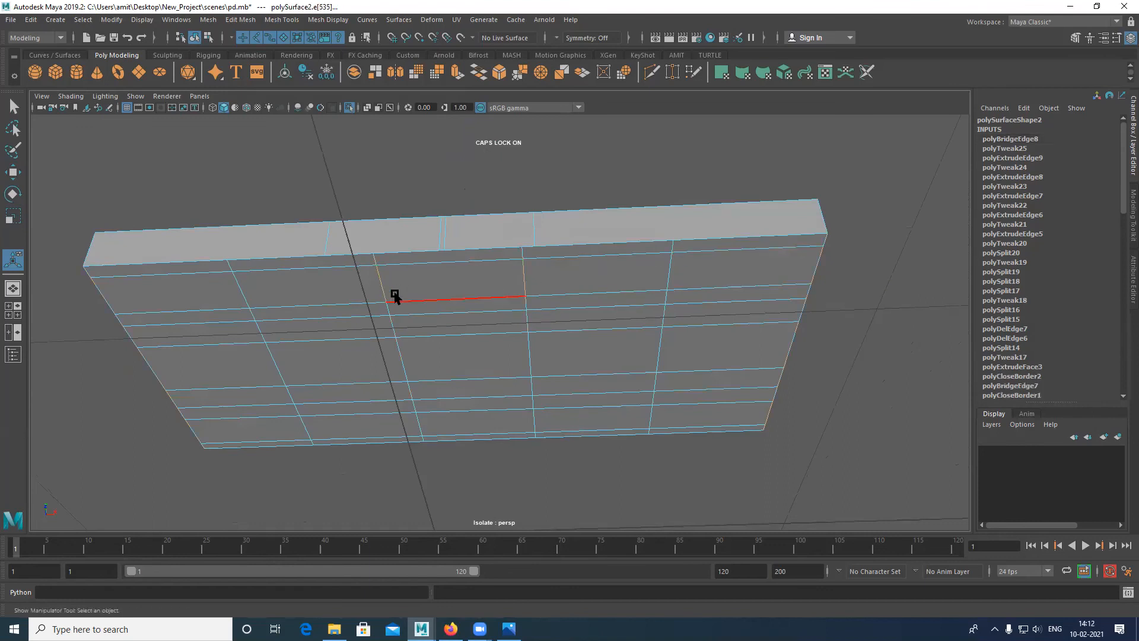
pyautogui.press('r')
pyautogui.moveTo(520, 358); pyautogui.dragTo(470, 358)
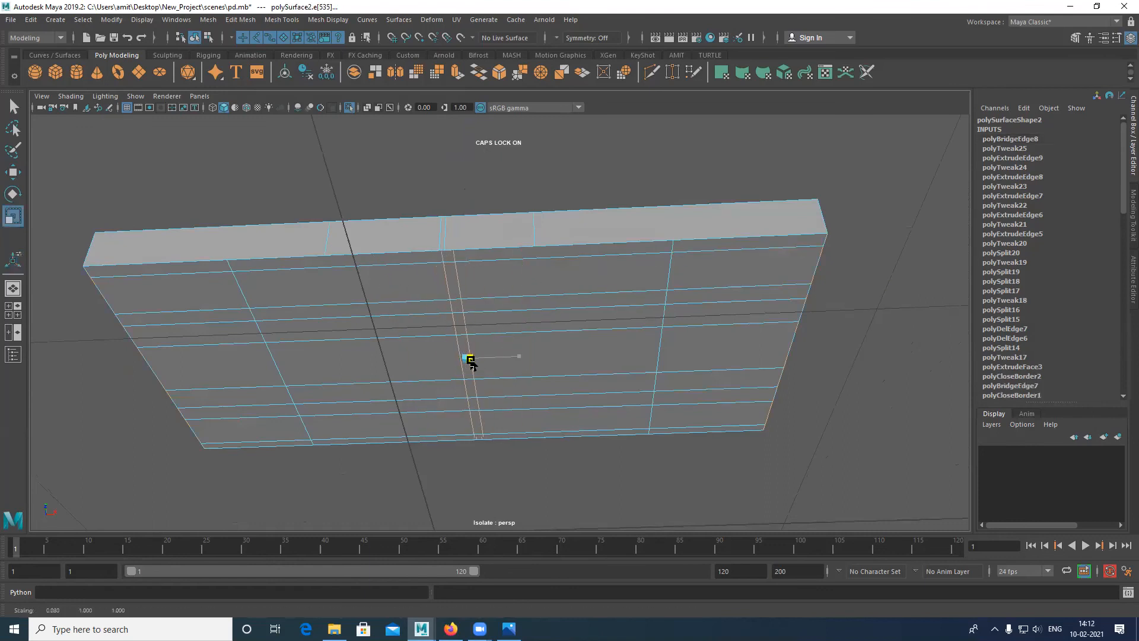
pyautogui.press('w')
pyautogui.moveTo(502, 356); pyautogui.dragTo(516, 360)
pyautogui.press('r')
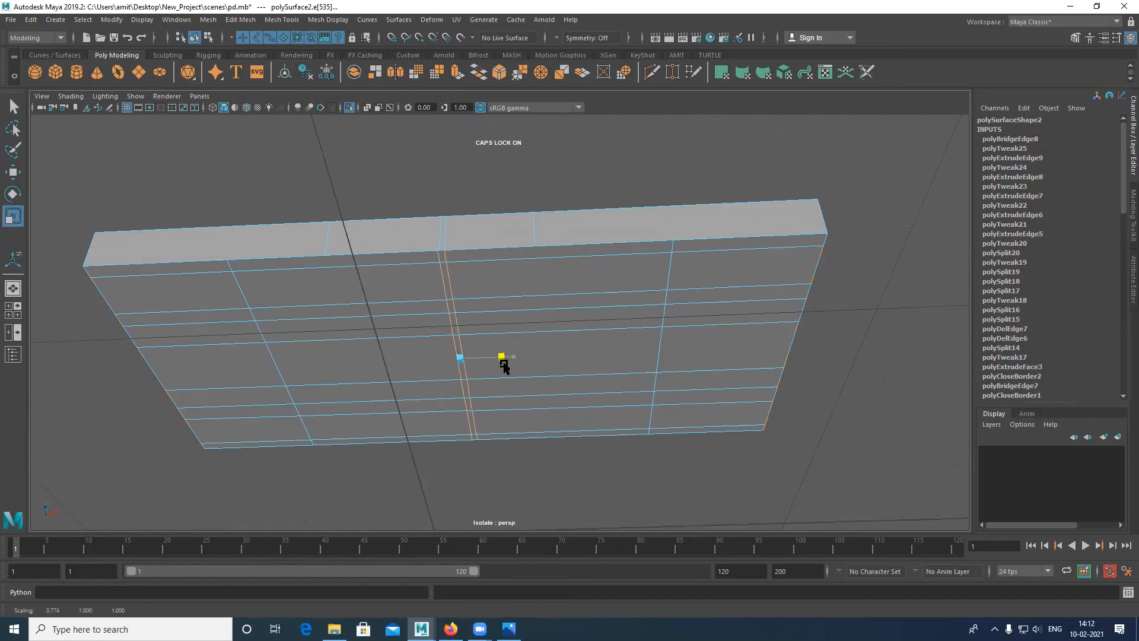
pyautogui.press('w')
pyautogui.moveTo(506, 362); pyautogui.dragTo(512, 357)
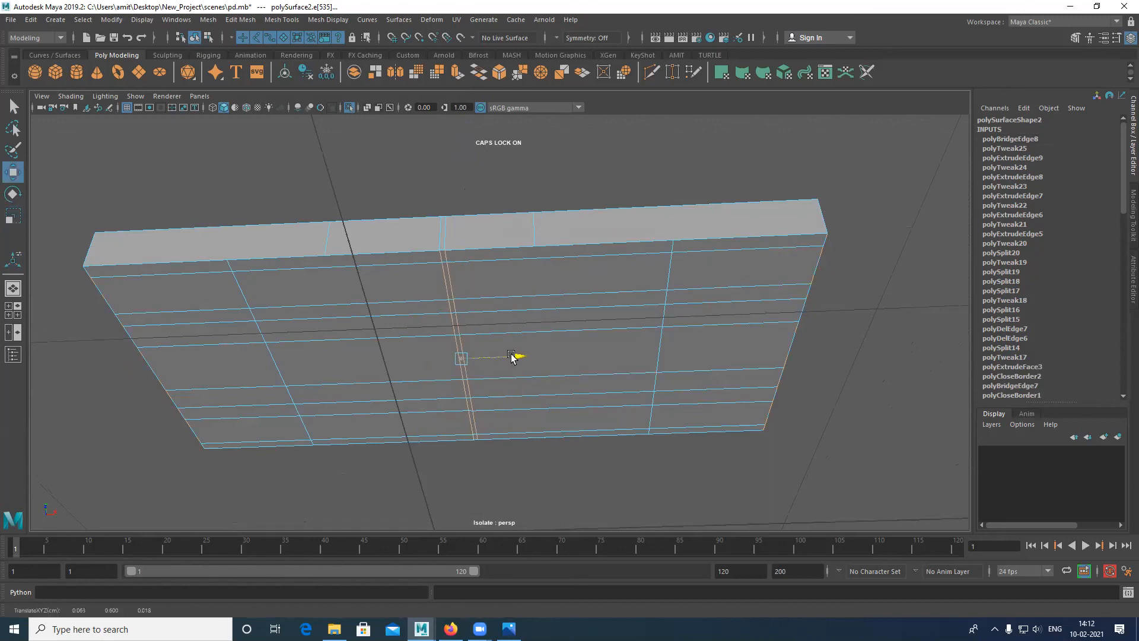
# Move the underside's two outer cross loops inward to line up with the outer vertical edges of the side wall
pyautogui.click(675, 262)
pyautogui.moveTo(705, 357); pyautogui.dragTo(638, 357)
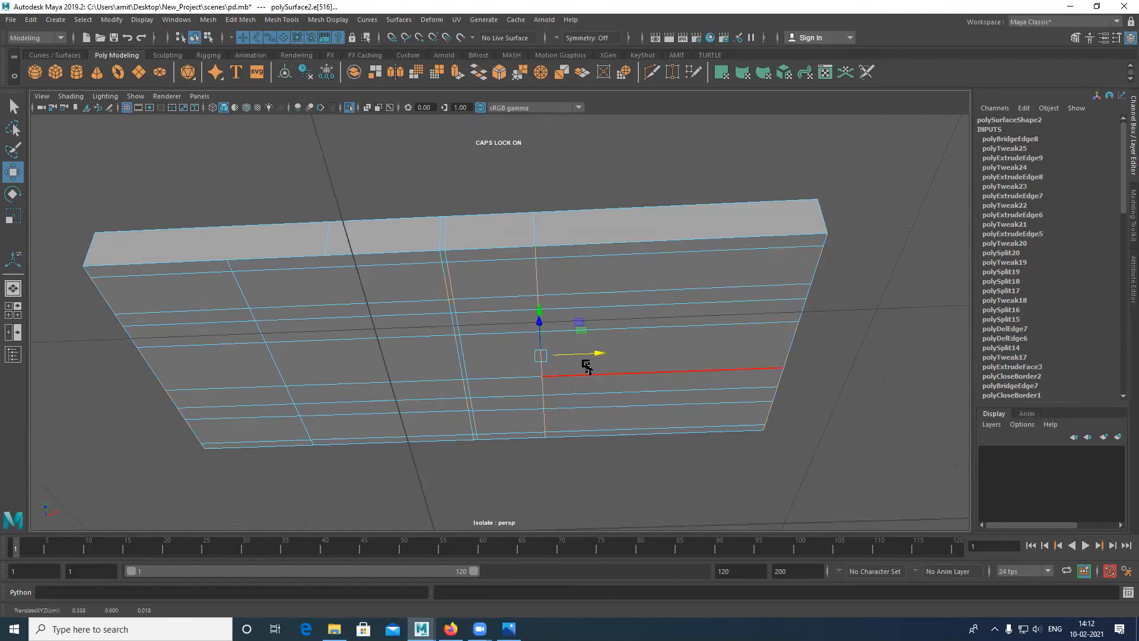
pyautogui.click(262, 298)
pyautogui.moveTo(330, 366); pyautogui.dragTo(386, 366)
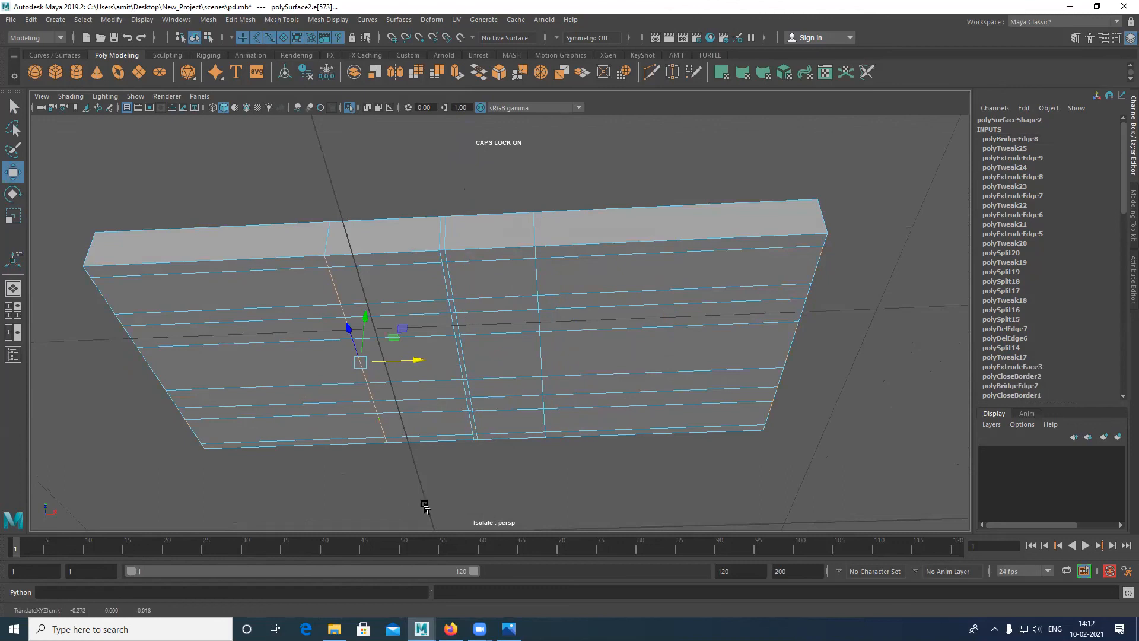
# Preview the slider smoothed, check the seam between its side wall and underside, and restore the unsmoothed display
pyautogui.keyDown('alt'); pyautogui.moveTo(488, 479); pyautogui.dragTo(495, 328); pyautogui.keyUp('alt')
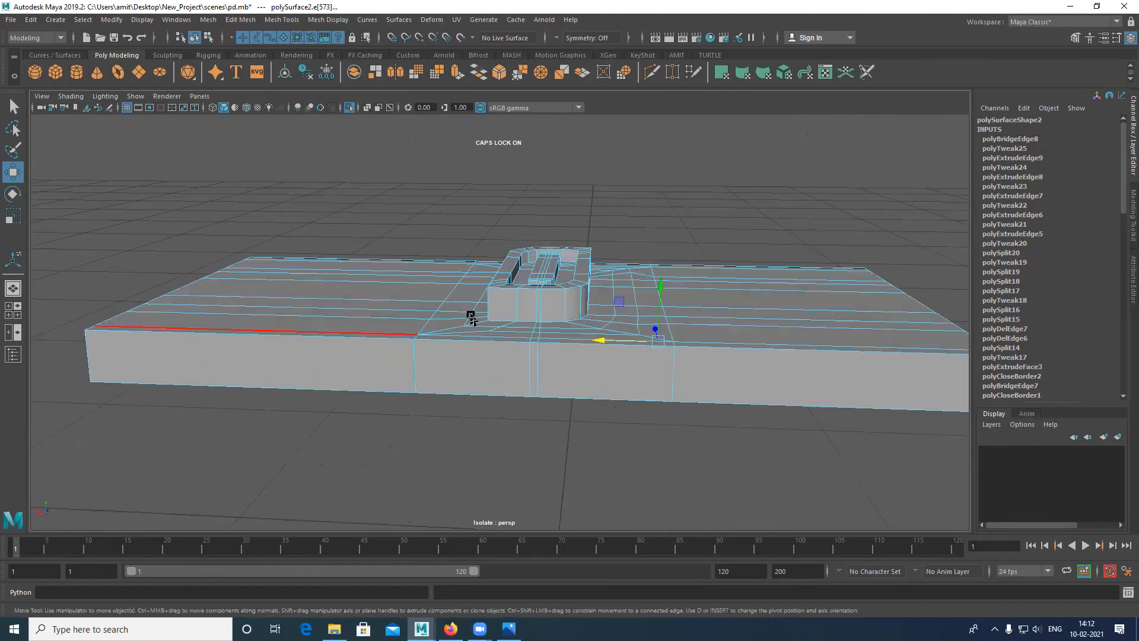
pyautogui.keyDown('alt'); pyautogui.moveTo(310, 349); pyautogui.dragTo(530, 198); pyautogui.keyUp('alt')
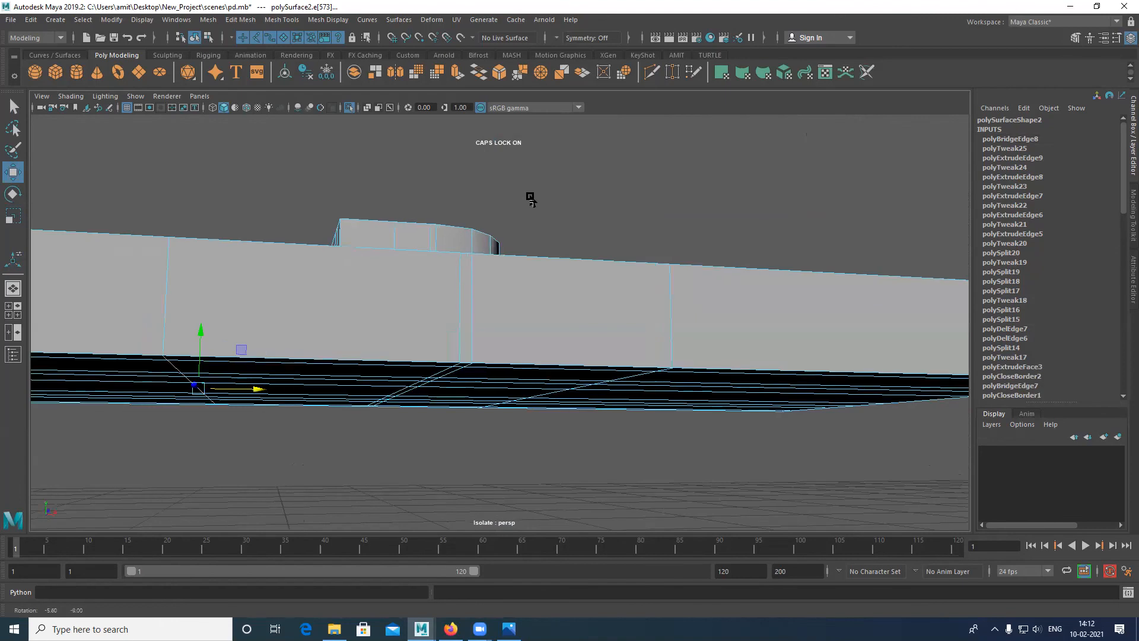
pyautogui.press('3')
pyautogui.moveTo(415, 305); pyautogui.dragTo(472, 270, button='right')
pyautogui.click(708, 415)
pyautogui.keyDown('alt'); pyautogui.moveTo(705, 406); pyautogui.dragTo(717, 332); pyautogui.keyUp('alt')
pyautogui.click(554, 308)
pyautogui.scroll(3, 516, 363)
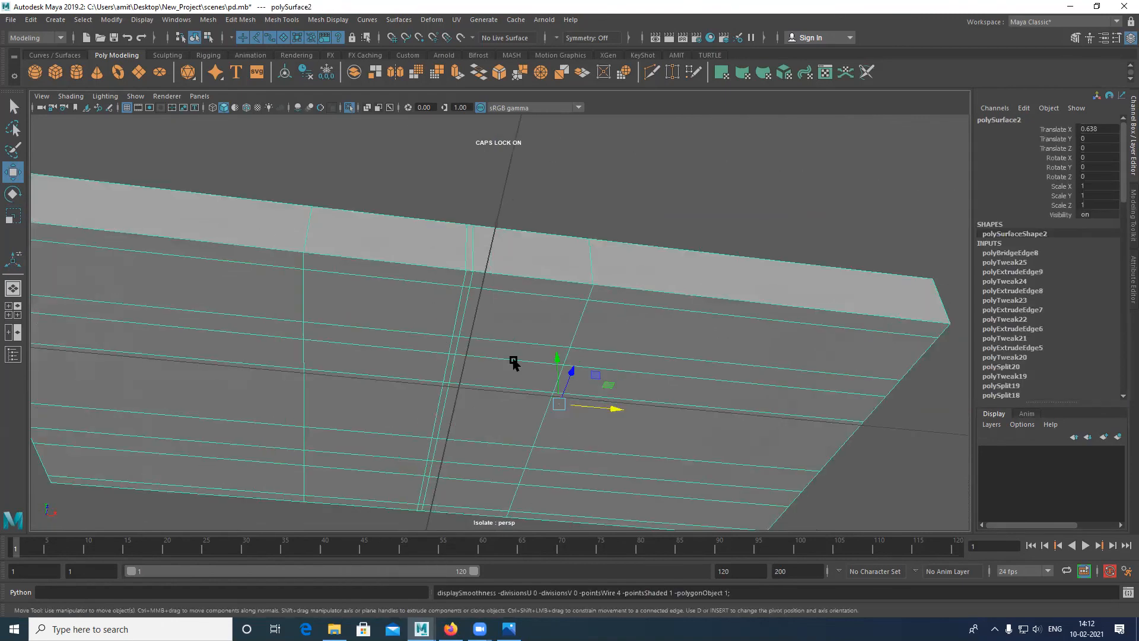
pyautogui.keyDown('alt'); pyautogui.moveTo(303, 233); pyautogui.dragTo(392, 292, button='middle'); pyautogui.keyUp('alt')
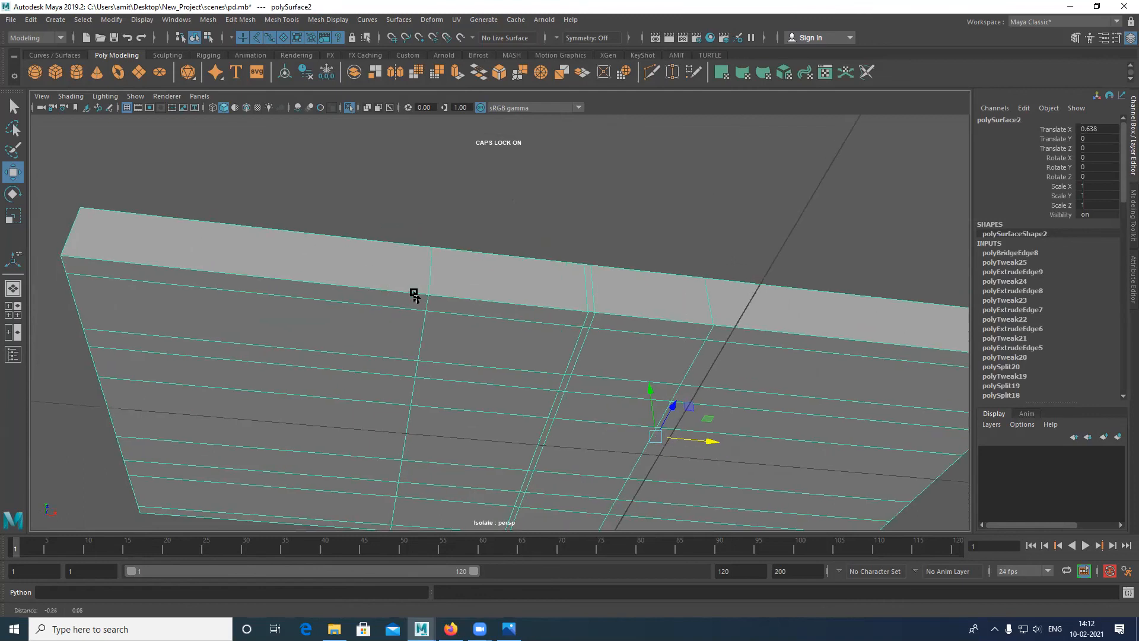
# Merge the overlapping vertices where the first outer cross loop meets the side wall's bottom edge
pyautogui.scroll(3, 414, 293)
pyautogui.moveTo(427, 265); pyautogui.dragTo(332, 244, button='right')
pyautogui.moveTo(359, 268); pyautogui.dragTo(394, 293)
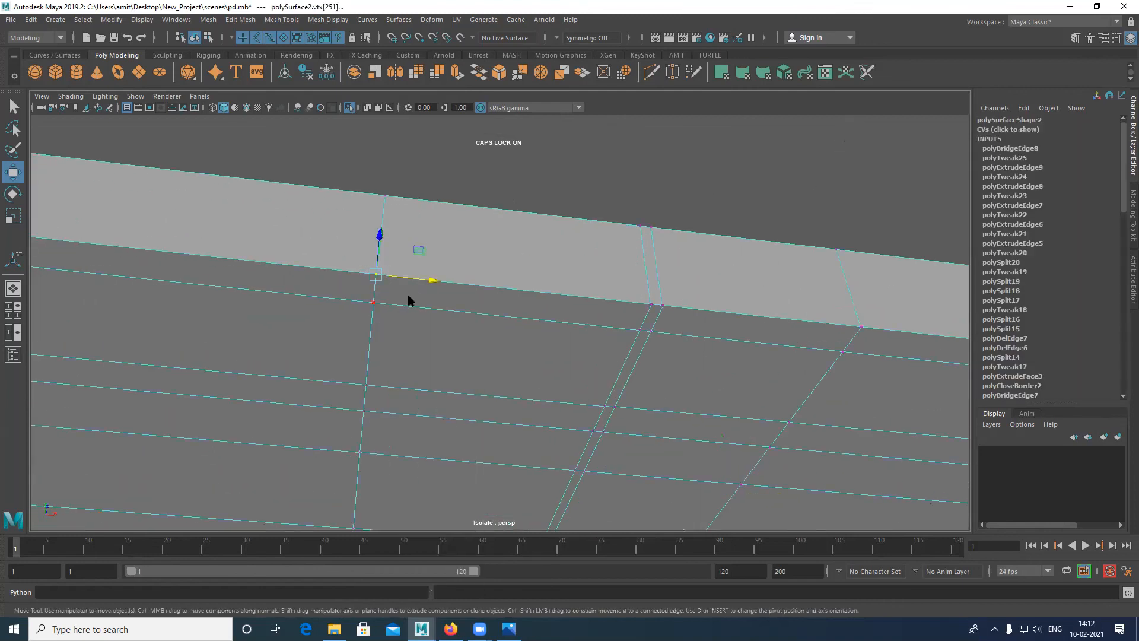
pyautogui.keyDown('shift'); pyautogui.moveTo(408, 297); pyautogui.dragTo(461, 234, button='right'); pyautogui.keyUp('shift')
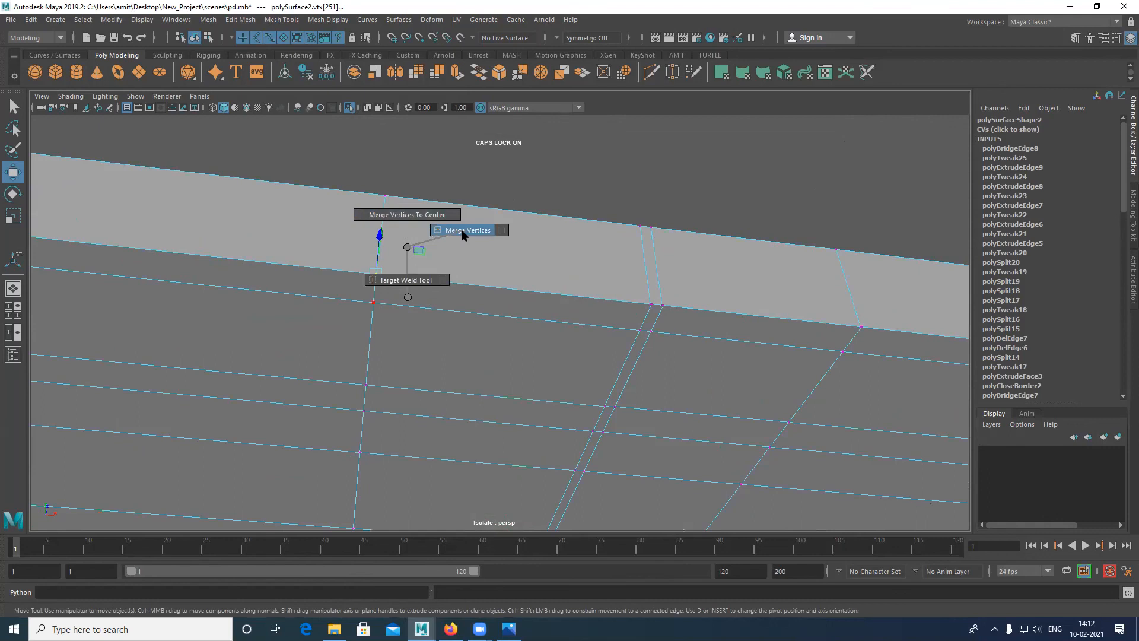
pyautogui.keyDown('shift'); pyautogui.moveTo(463, 235); pyautogui.dragTo(462, 234, button='right'); pyautogui.keyUp('shift')
# Merge the overlapping vertex pairs at the two central loops and the other outer loop along the same bottom edge
pyautogui.keyDown('alt'); pyautogui.moveTo(581, 315); pyautogui.dragTo(444, 313, button='middle'); pyautogui.keyUp('alt')
pyautogui.keyDown('alt'); pyautogui.moveTo(443, 314); pyautogui.dragTo(437, 339); pyautogui.keyUp('alt')
pyautogui.keyDown('alt'); pyautogui.moveTo(438, 338); pyautogui.dragTo(338, 360, button='right'); pyautogui.keyUp('alt')
pyautogui.keyDown('alt'); pyautogui.moveTo(338, 362); pyautogui.dragTo(401, 407); pyautogui.keyUp('alt')
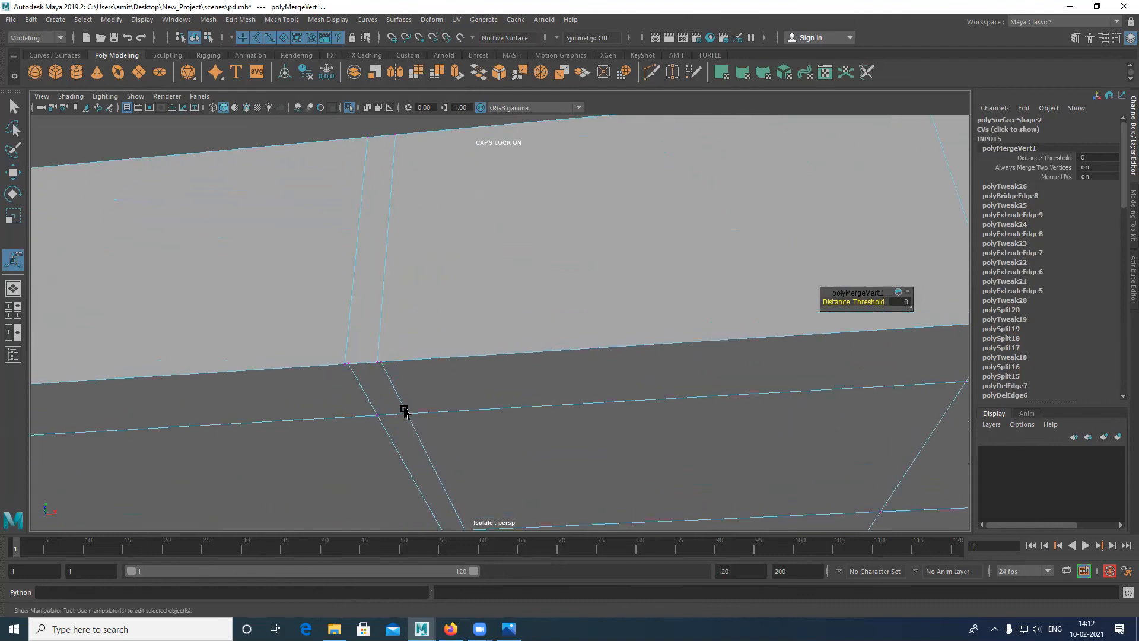
pyautogui.click(404, 408)
pyautogui.press('g')
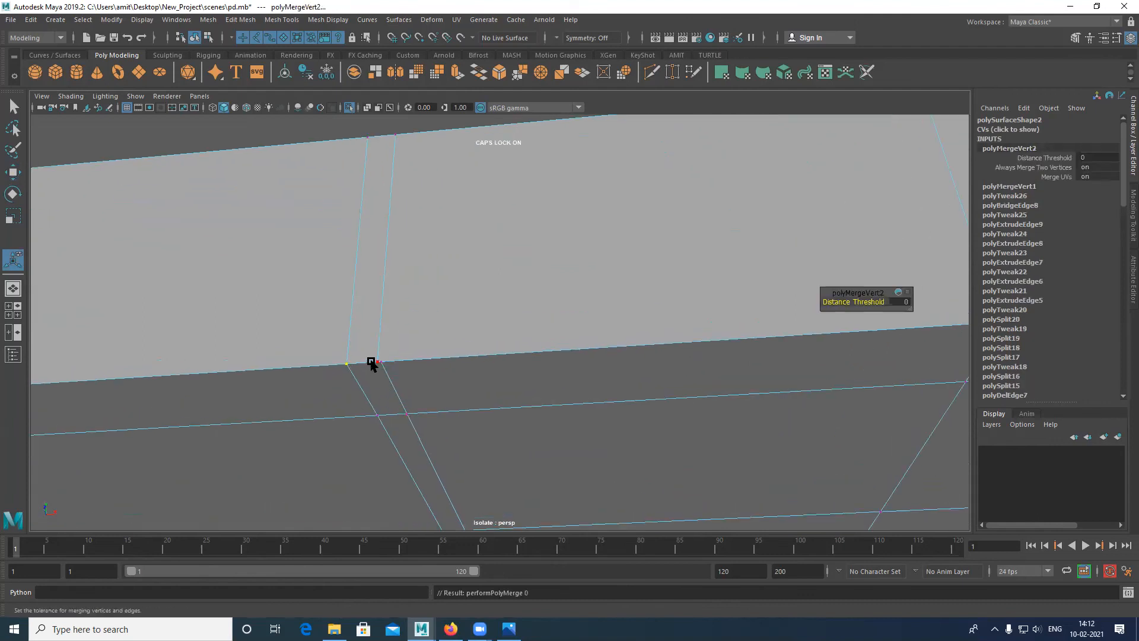
pyautogui.moveTo(370, 354); pyautogui.dragTo(392, 378)
pyautogui.press('g')
pyautogui.keyDown('alt'); pyautogui.moveTo(614, 369); pyautogui.dragTo(419, 372, button='middle'); pyautogui.keyUp('alt')
pyautogui.moveTo(428, 359); pyautogui.dragTo(431, 362)
pyautogui.press('g')
# Merge the overlapping cross-loop vertices along the opposite bottom edge of the underside
pyautogui.scroll(-4, 463, 412)
pyautogui.keyDown('alt'); pyautogui.moveTo(486, 439); pyautogui.dragTo(480, 379, button='middle'); pyautogui.keyUp('alt')
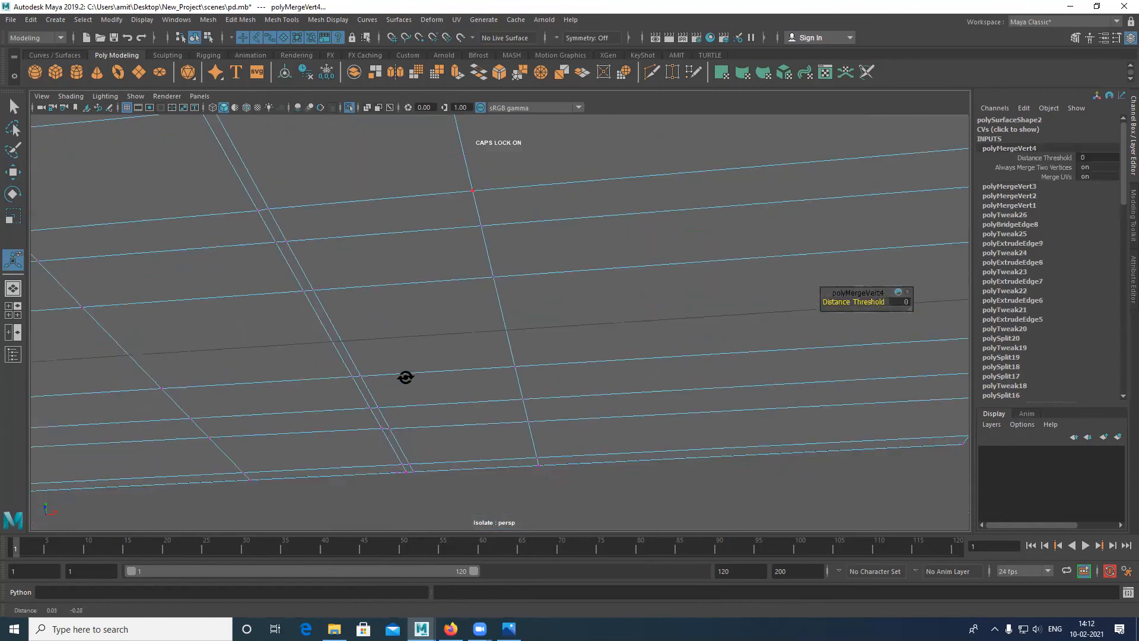
pyautogui.keyDown('alt'); pyautogui.moveTo(427, 354); pyautogui.dragTo(422, 336, button='middle'); pyautogui.keyUp('alt')
pyautogui.keyDown('alt'); pyautogui.moveTo(467, 364); pyautogui.dragTo(456, 325, button='middle'); pyautogui.keyUp('alt')
pyautogui.moveTo(441, 336)
pyautogui.keyDown('alt'); pyautogui.mouseDown()
pyautogui.moveTo(414, 295)
pyautogui.moveTo(451, 312)
pyautogui.moveTo(694, 246)
pyautogui.mouseUp(); pyautogui.keyUp('alt')
pyautogui.keyDown('alt'); pyautogui.moveTo(724, 240); pyautogui.dragTo(714, 231, button='middle'); pyautogui.keyUp('alt')
pyautogui.moveTo(764, 184)
pyautogui.keyDown('alt'); pyautogui.mouseDown(button='middle')
pyautogui.moveTo(756, 246)
pyautogui.moveTo(730, 239)
pyautogui.moveTo(711, 266)
pyautogui.mouseUp(button='middle'); pyautogui.keyUp('alt')
pyautogui.keyDown('alt'); pyautogui.moveTo(585, 193); pyautogui.dragTo(570, 301, button='middle'); pyautogui.keyUp('alt')
# Examine the edge layout of the closed underside and of the flange around the raised button
pyautogui.keyDown('alt'); pyautogui.moveTo(557, 162); pyautogui.dragTo(546, 315); pyautogui.keyUp('alt')
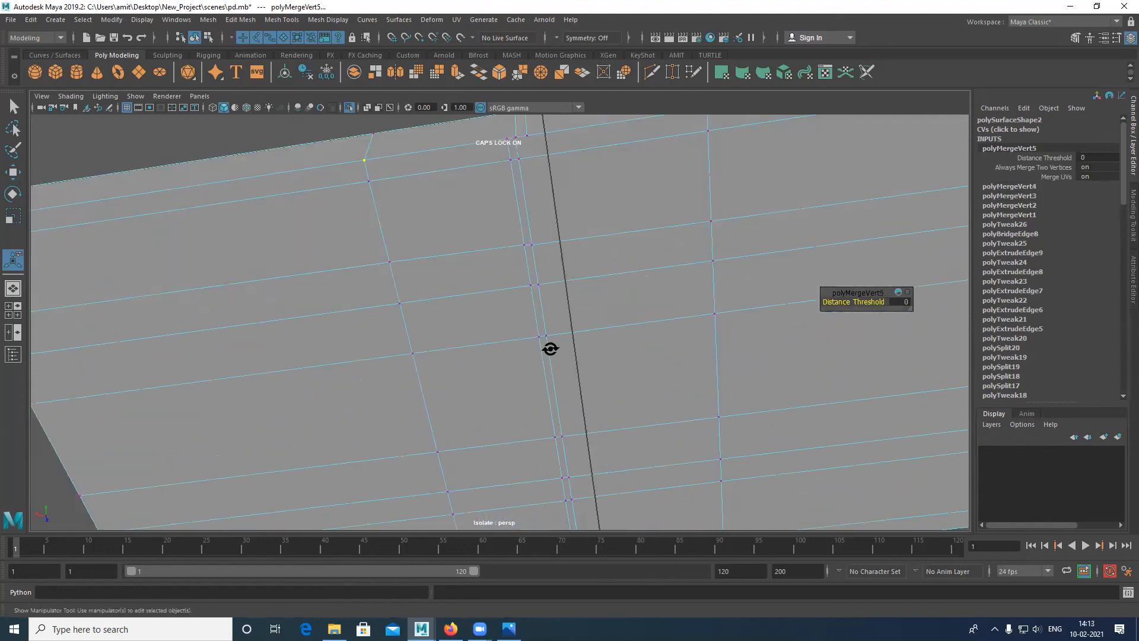
pyautogui.keyDown('alt'); pyautogui.moveTo(550, 349); pyautogui.dragTo(561, 417); pyautogui.keyUp('alt')
pyautogui.keyDown('alt'); pyautogui.moveTo(574, 334); pyautogui.dragTo(567, 398, button='middle'); pyautogui.keyUp('alt')
pyautogui.keyDown('alt'); pyautogui.moveTo(567, 399); pyautogui.dragTo(567, 521); pyautogui.keyUp('alt')
pyautogui.keyDown('alt'); pyautogui.moveTo(569, 521); pyautogui.dragTo(562, 518, button='middle'); pyautogui.keyUp('alt')
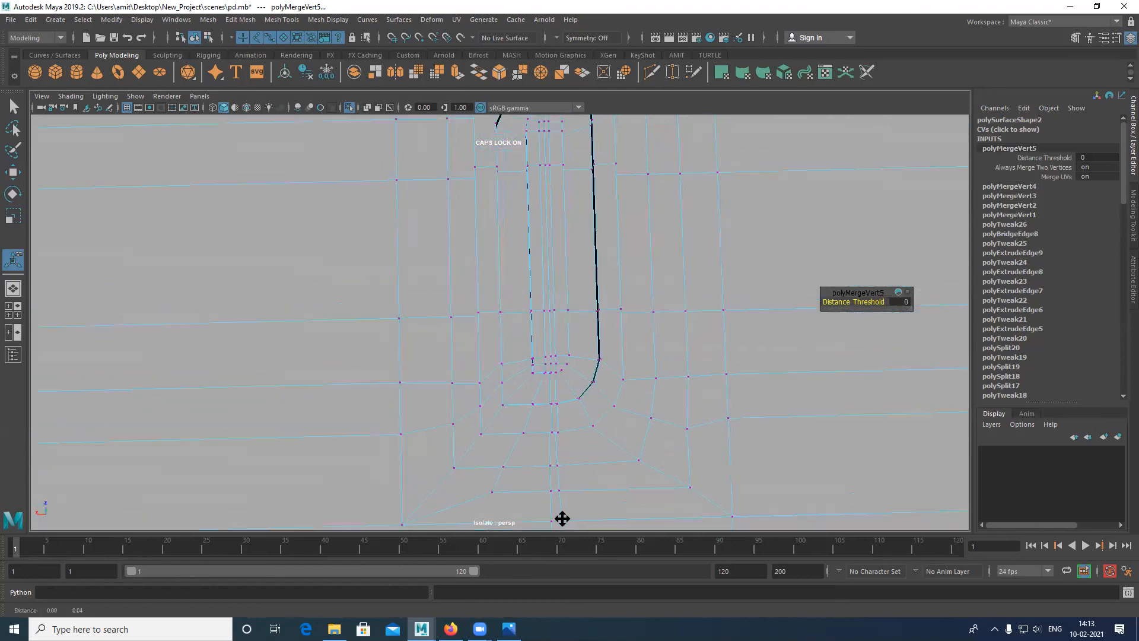
pyautogui.moveTo(546, 280)
pyautogui.keyDown('alt'); pyautogui.mouseDown(button='middle')
pyautogui.moveTo(545, 311)
pyautogui.moveTo(524, 292)
pyautogui.moveTo(550, 176)
pyautogui.moveTo(544, 356)
pyautogui.moveTo(546, 297)
pyautogui.mouseUp(button='middle'); pyautogui.keyUp('alt')
pyautogui.keyDown('alt'); pyautogui.moveTo(546, 297); pyautogui.dragTo(542, 380); pyautogui.keyUp('alt')
# Select the central edge loops running lengthwise through the slider button and across the flange
pyautogui.press('q')
pyautogui.keyDown('alt'); pyautogui.moveTo(534, 339); pyautogui.dragTo(520, 419, button='middle'); pyautogui.keyUp('alt')
pyautogui.keyDown('alt'); pyautogui.moveTo(528, 321); pyautogui.dragTo(529, 338); pyautogui.keyUp('alt')
pyautogui.keyDown('alt'); pyautogui.moveTo(528, 344); pyautogui.dragTo(531, 395, button='middle'); pyautogui.keyUp('alt')
pyautogui.keyDown('alt'); pyautogui.moveTo(534, 267); pyautogui.dragTo(536, 198); pyautogui.keyUp('alt')
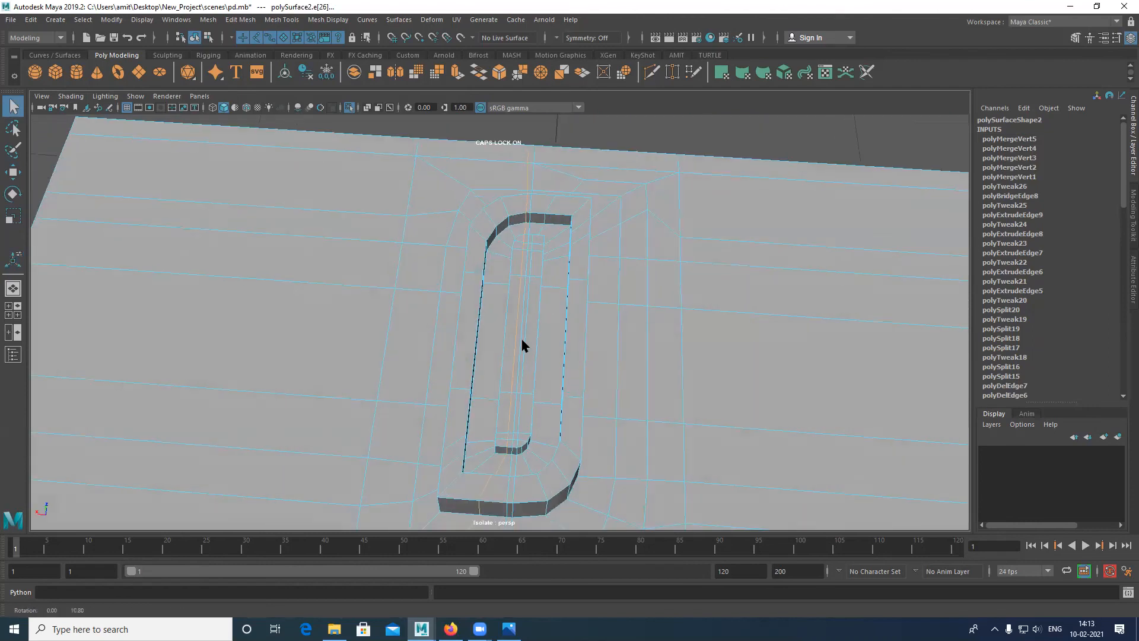
pyautogui.keyDown('alt'); pyautogui.moveTo(530, 247); pyautogui.dragTo(768, 359); pyautogui.keyUp('alt')
pyautogui.keyDown('alt'); pyautogui.moveTo(617, 364); pyautogui.dragTo(507, 255); pyautogui.keyUp('alt')
pyautogui.keyDown('alt'); pyautogui.moveTo(494, 319); pyautogui.dragTo(475, 256); pyautogui.keyUp('alt')
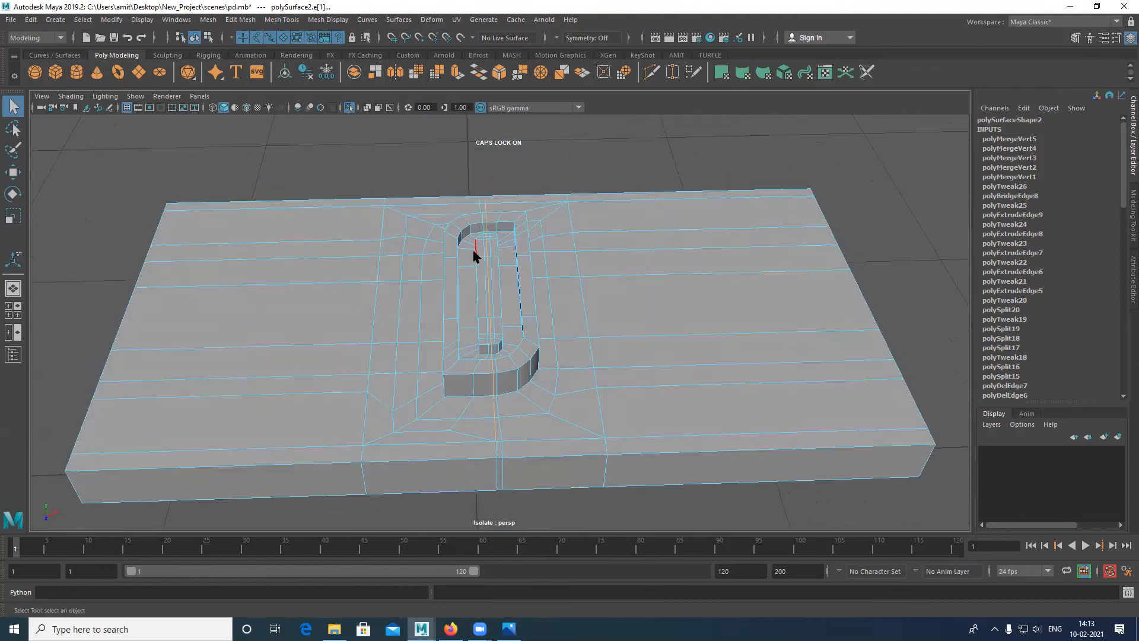
pyautogui.scroll(8, 500, 339)
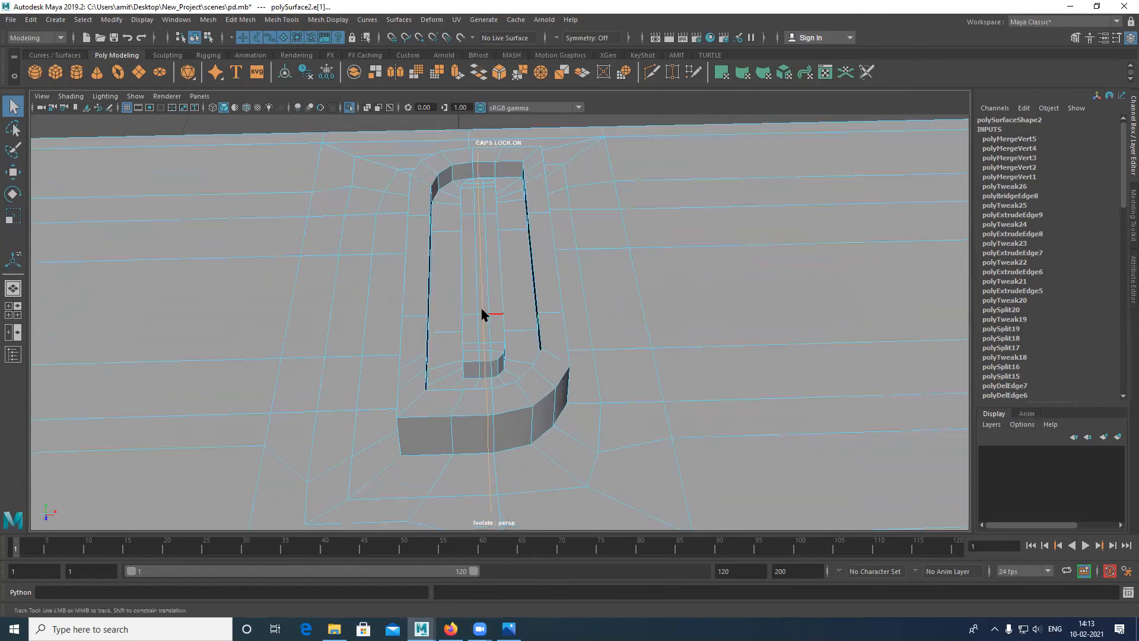
pyautogui.keyDown('alt'); pyautogui.moveTo(491, 368); pyautogui.dragTo(488, 358); pyautogui.keyUp('alt')
pyautogui.keyDown('alt'); pyautogui.moveTo(483, 314); pyautogui.dragTo(490, 284); pyautogui.keyUp('alt')
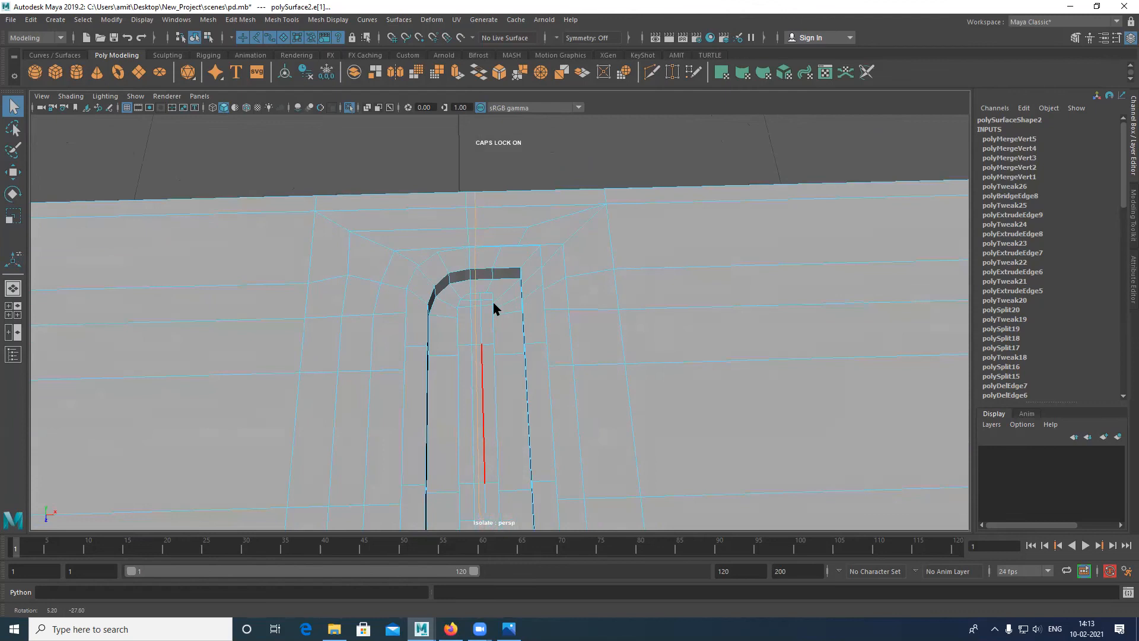